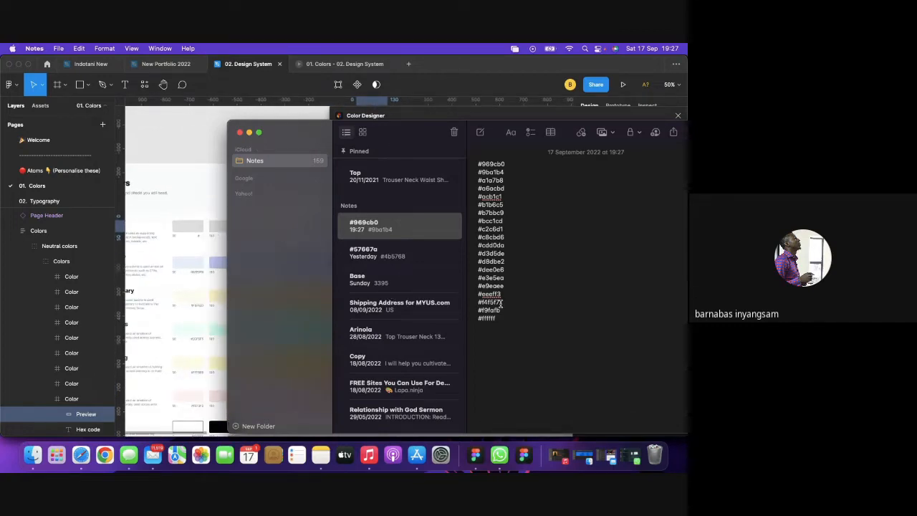
Select the f9fafb hex code in Notes, then close the Color Designer plugin in Figma.
left_click_drag(502, 311, 483, 311)
key("super+c")
left_click(201, 127)
left_click(190, 227)
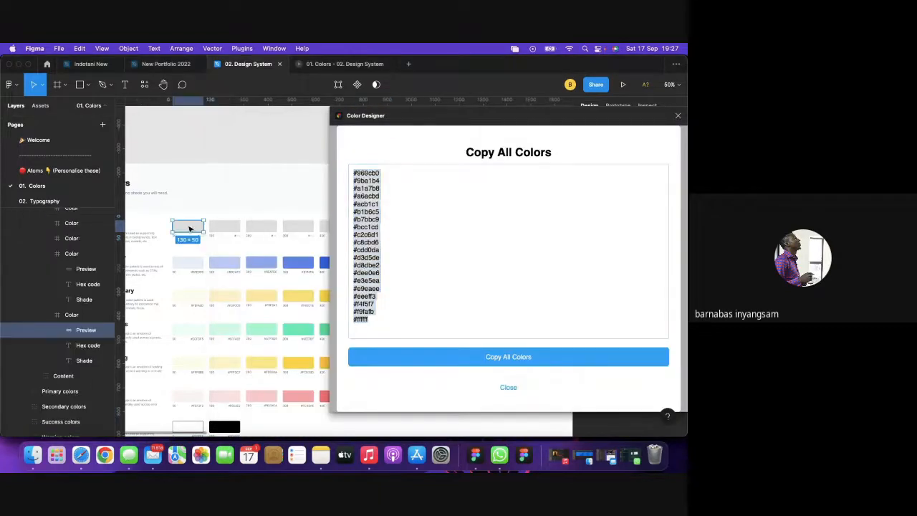
scroll(262, 139, "right", 2)
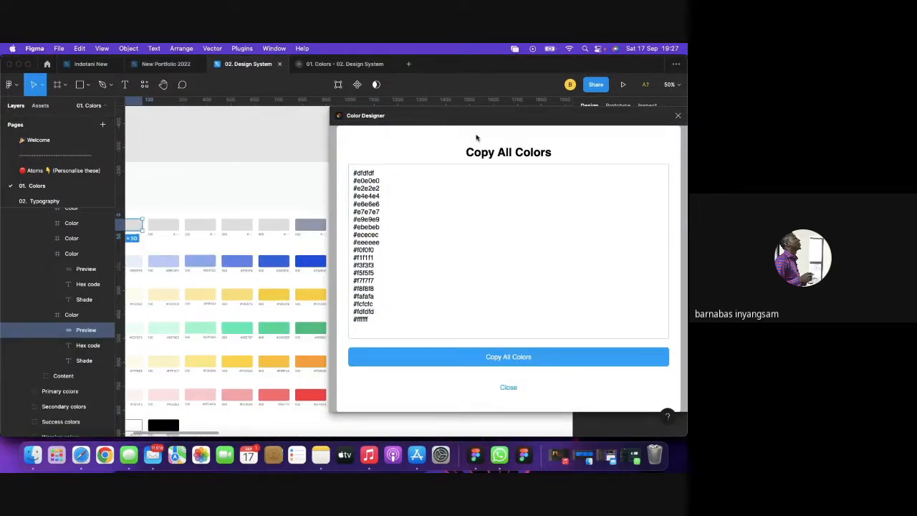
left_click(679, 116)
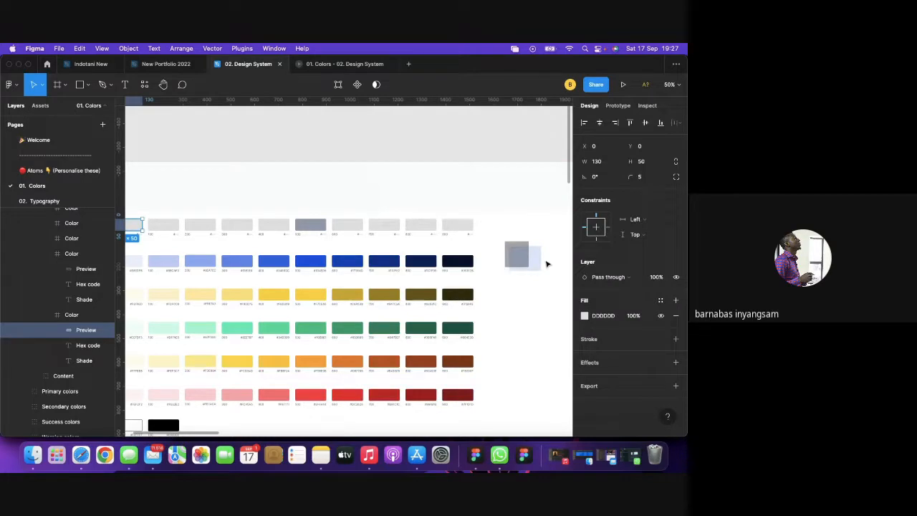
Paste F9FAFB as the Neutral 50 swatch's fill colour and deselect it.
left_click(609, 317)
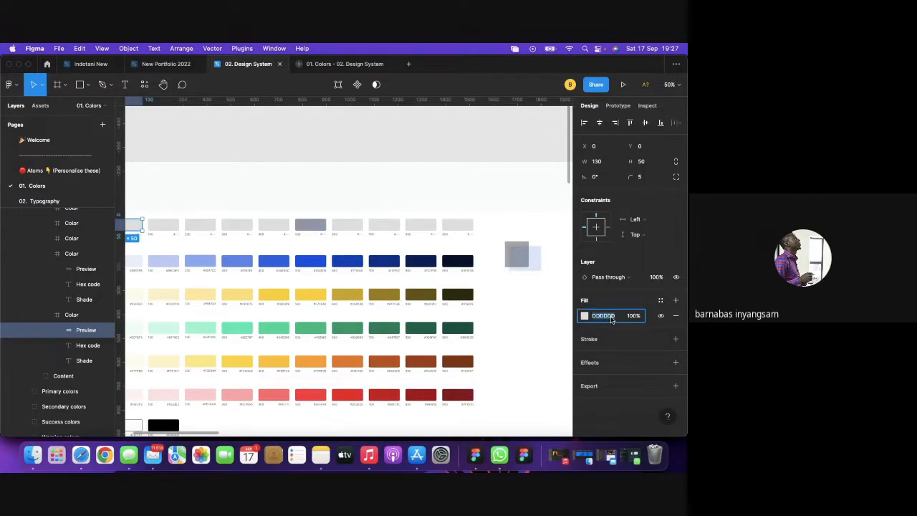
key("super+v")
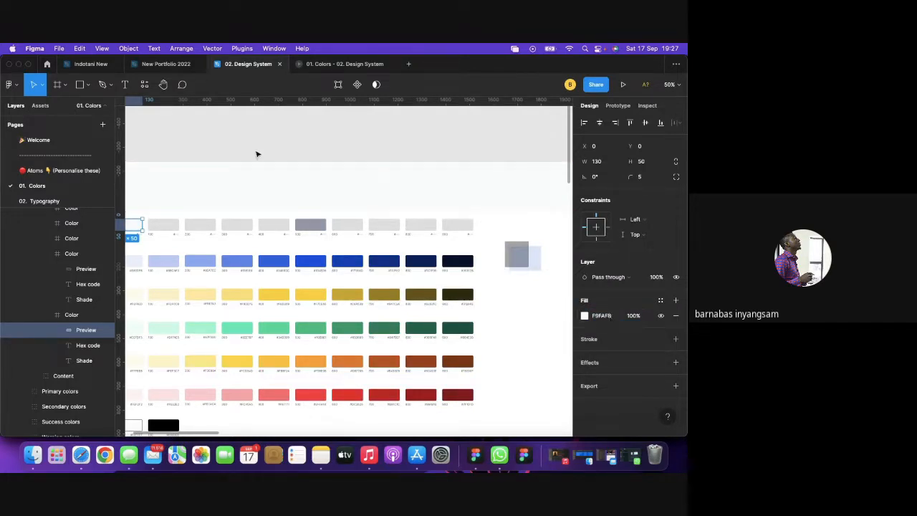
left_click(255, 151)
Zoom the canvas to 100% and pan around the colour swatch rows.
scroll(257, 155, "left", 2)
scroll(259, 156, "left", 2)
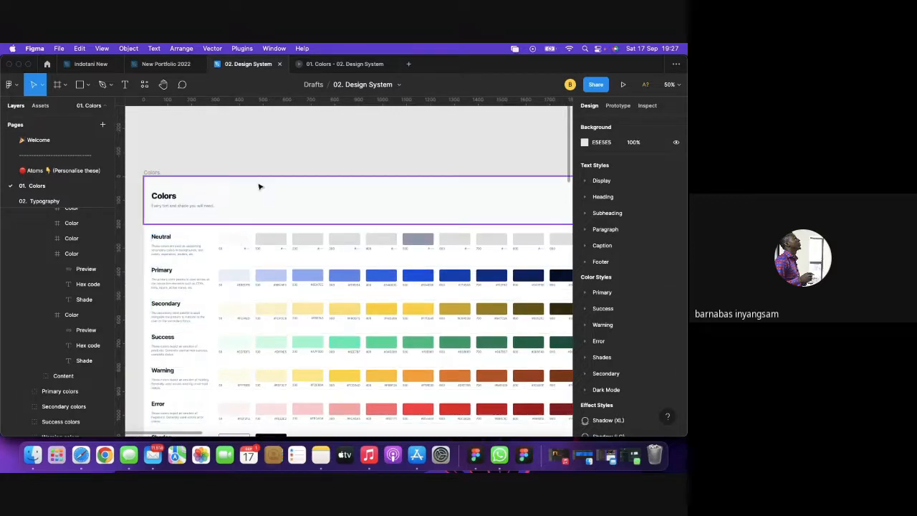
key("shift+0")
scroll(260, 186, "left", 3)
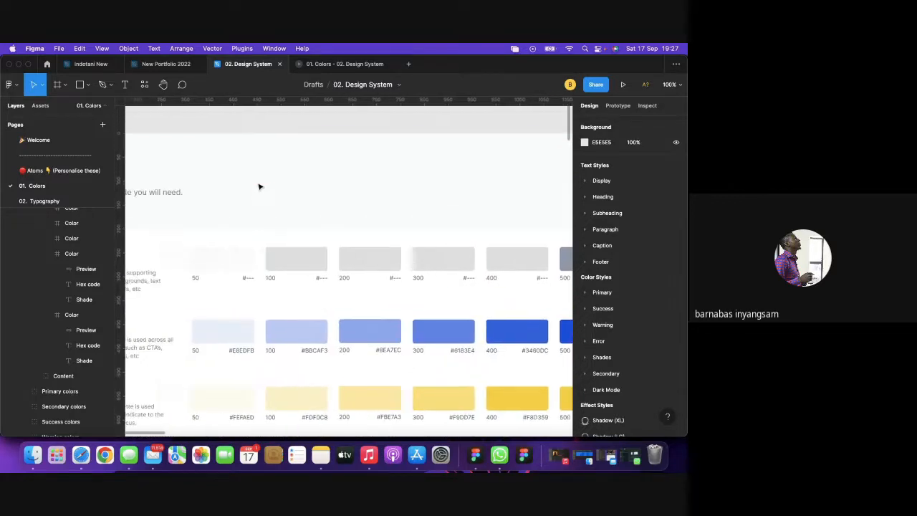
scroll(229, 260, "left", 2)
scroll(229, 260, "down", 1)
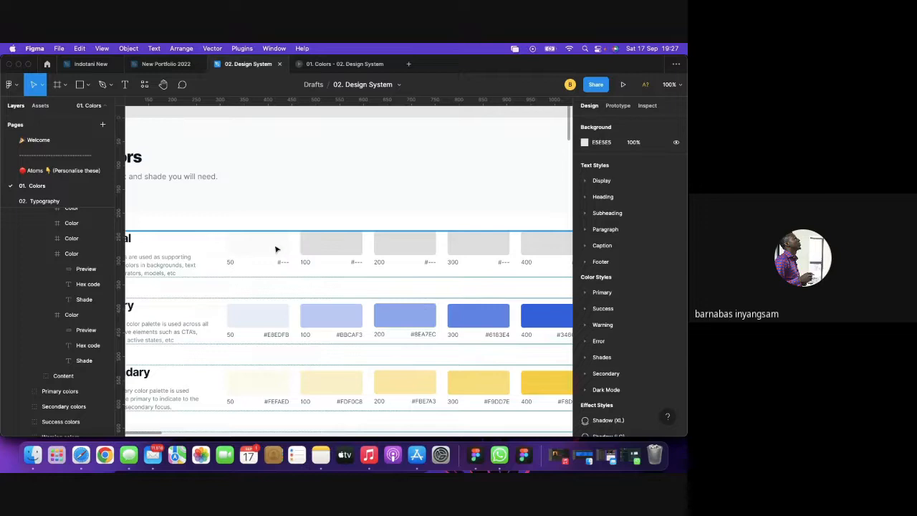
scroll(259, 225, "left", 3)
scroll(259, 225, "down", 1)
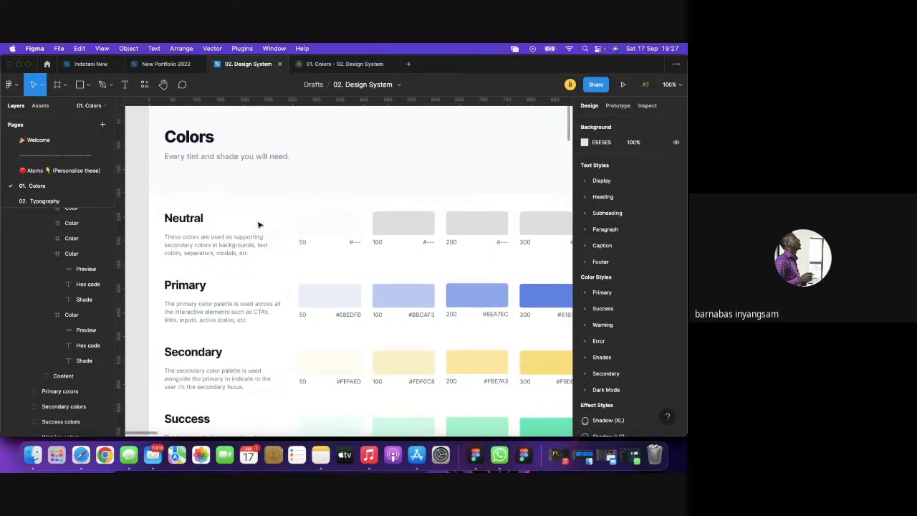
scroll(259, 225, "up", 2)
scroll(260, 225, "right", 1)
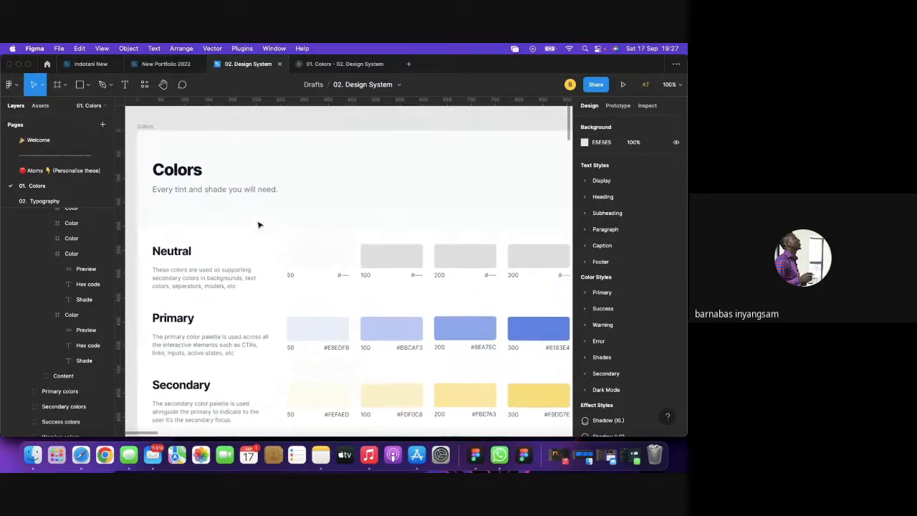
scroll(260, 225, "up", 1)
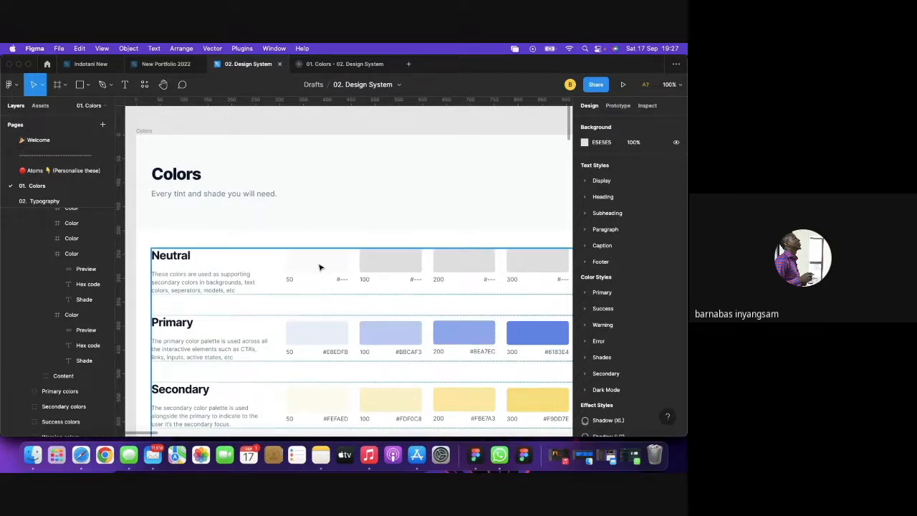
scroll(320, 267, "right", 4)
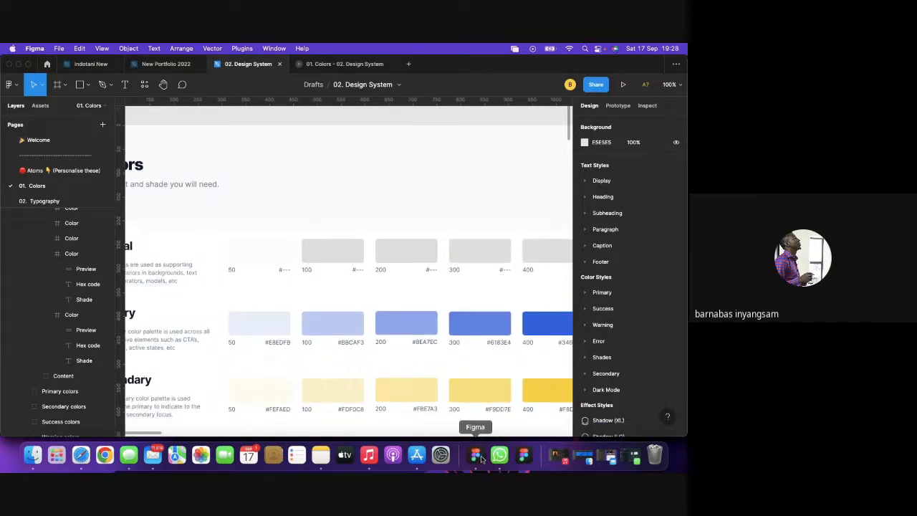
Correct the #eeeff3 entry in the Notes hex list and select it.
left_click(321, 455)
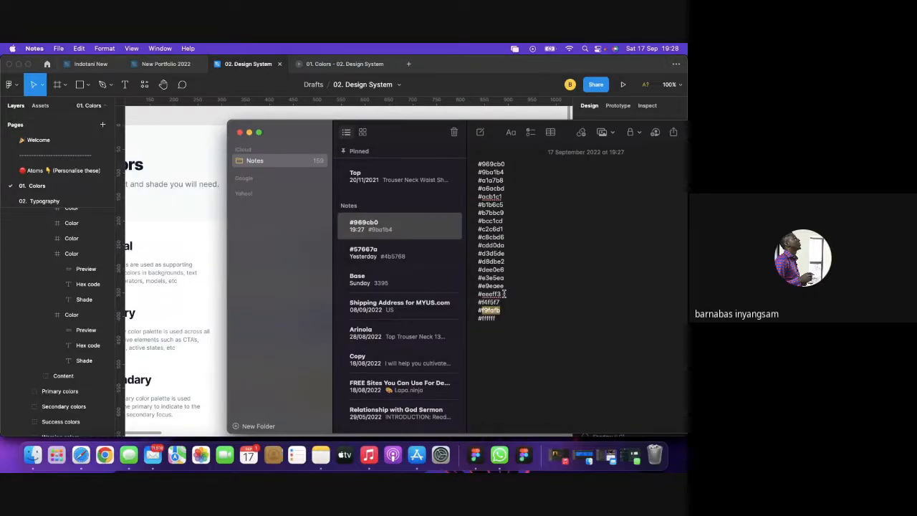
left_click(504, 294)
key("BackSpace")
type("3")
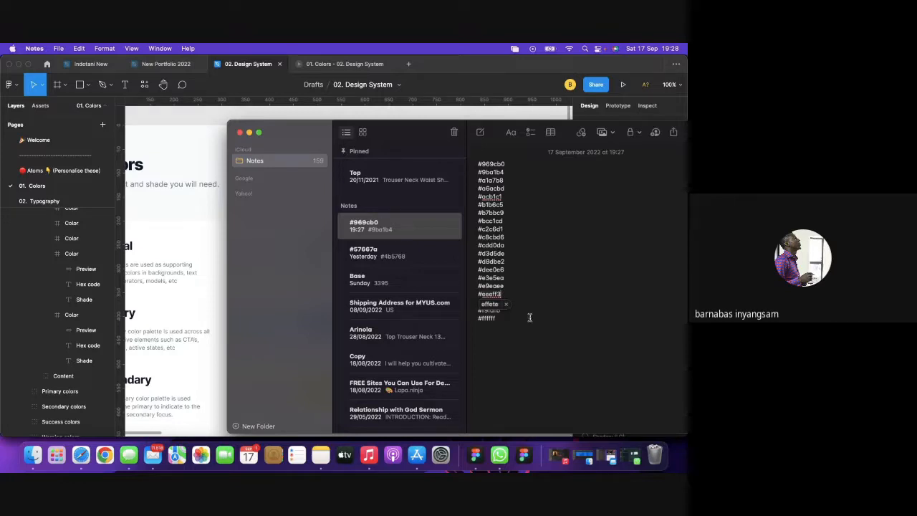
left_click(529, 316)
left_click_drag(503, 294, 489, 293)
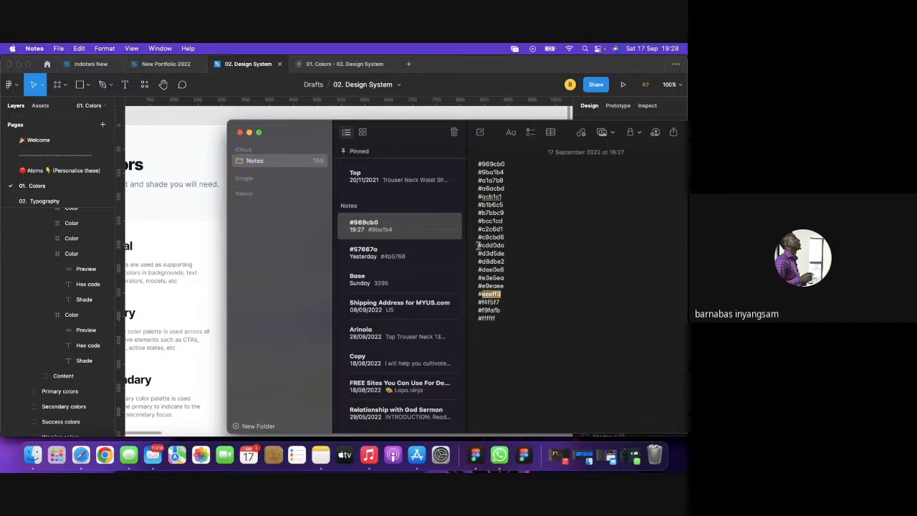
Set the Neutral 100 swatch's fill colour to EEEFF3.
left_click(192, 121)
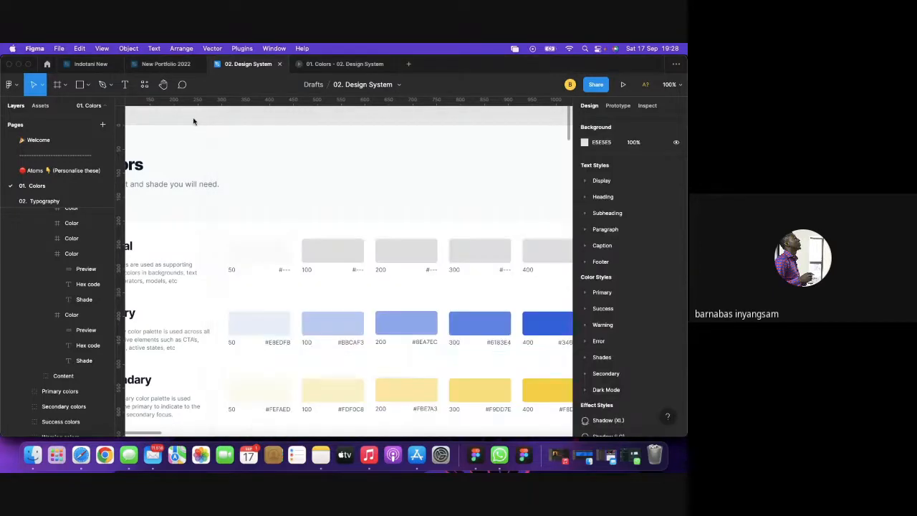
left_click(340, 252)
double_click(340, 251)
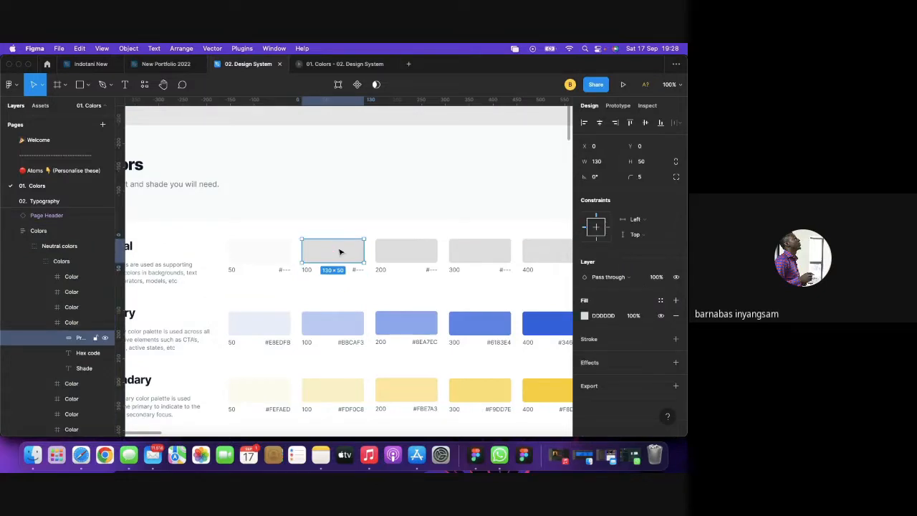
left_click(608, 317)
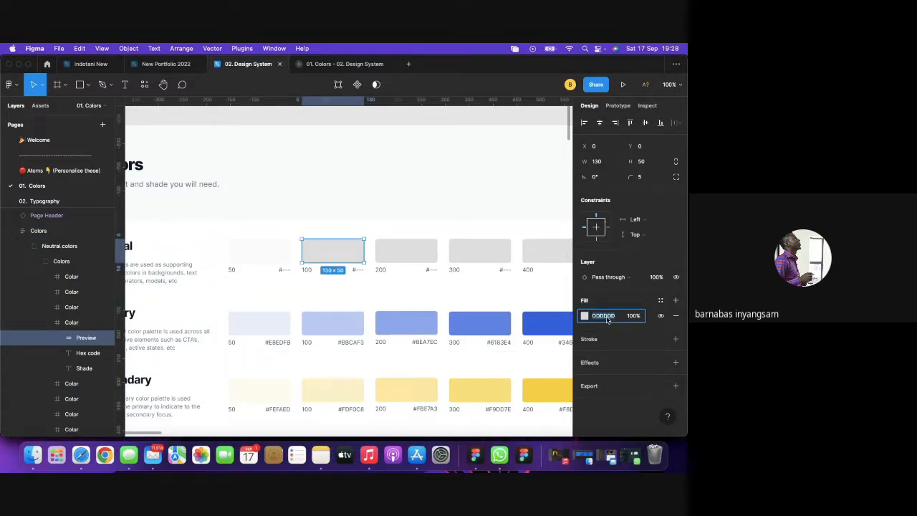
type("EEEFF3")
key("Return")
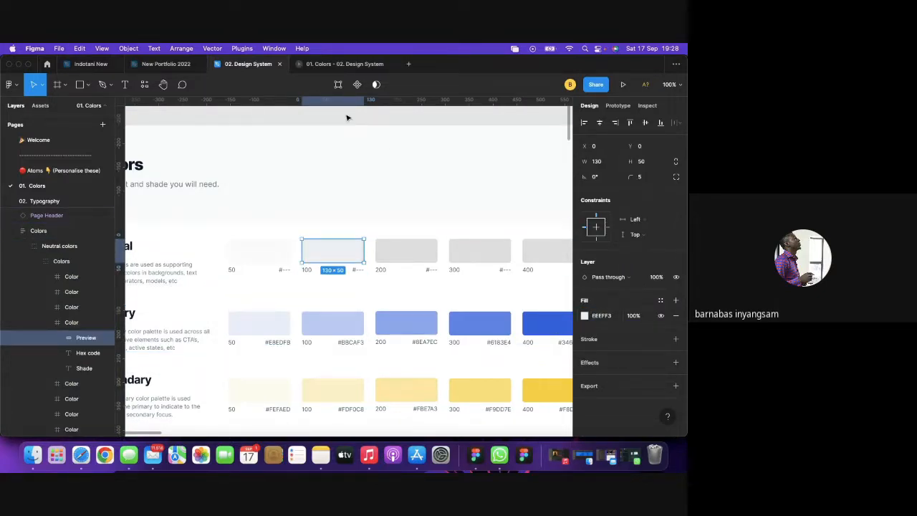
left_click(347, 117)
scroll(348, 117, "right", 3)
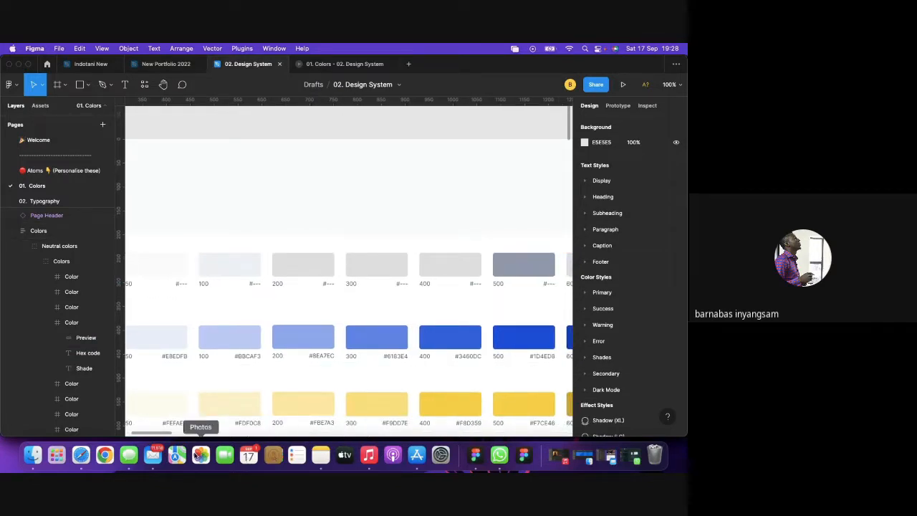
Copy the dee0e6 hex code from the Notes list and return to Figma.
left_click(563, 460)
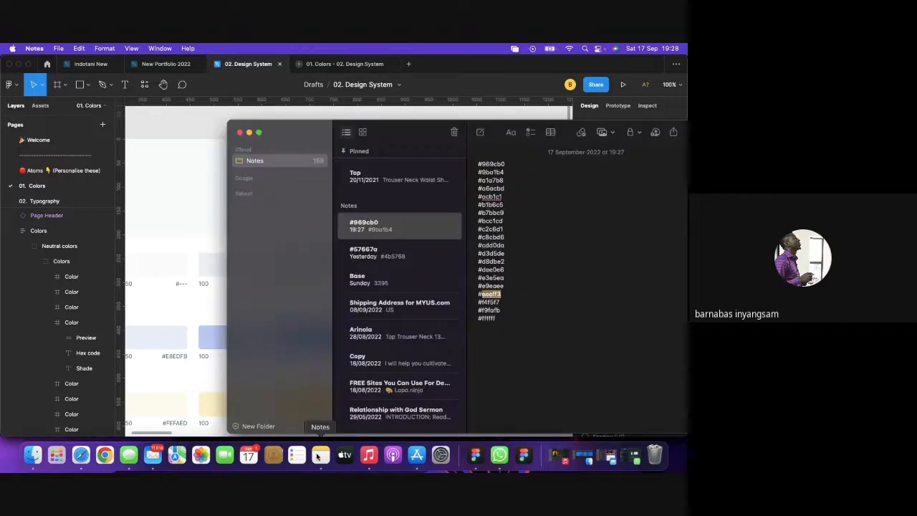
double_click(492, 270)
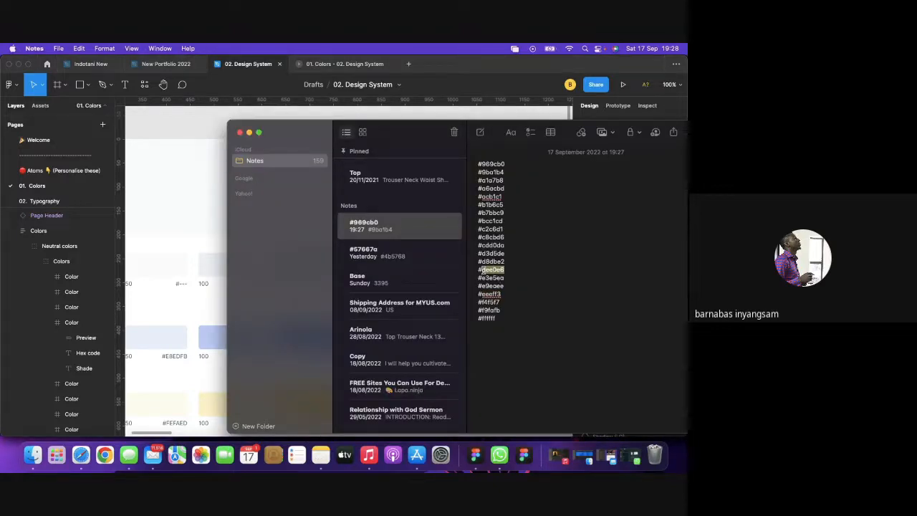
key("super+c")
left_click(200, 112)
Paste DEE0E6 as the Neutral 200 swatch's fill colour.
left_click(301, 267)
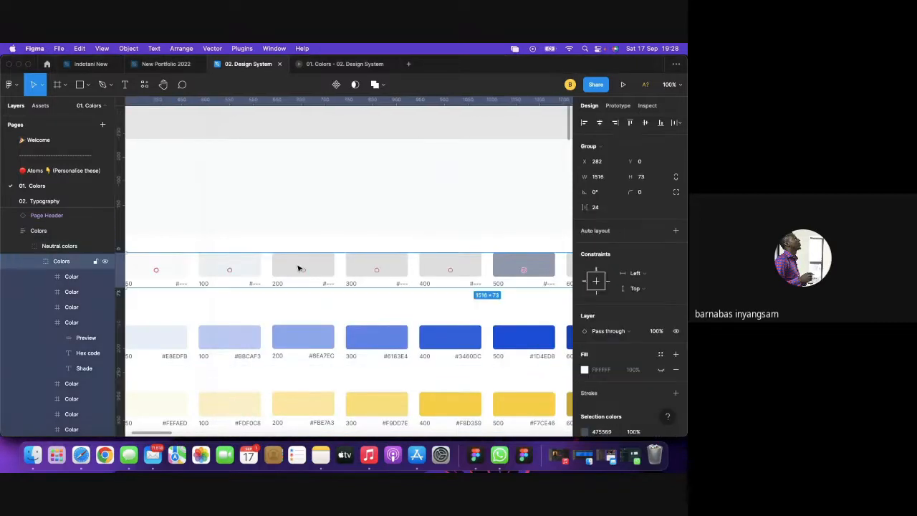
double_click(298, 268)
left_click(600, 316)
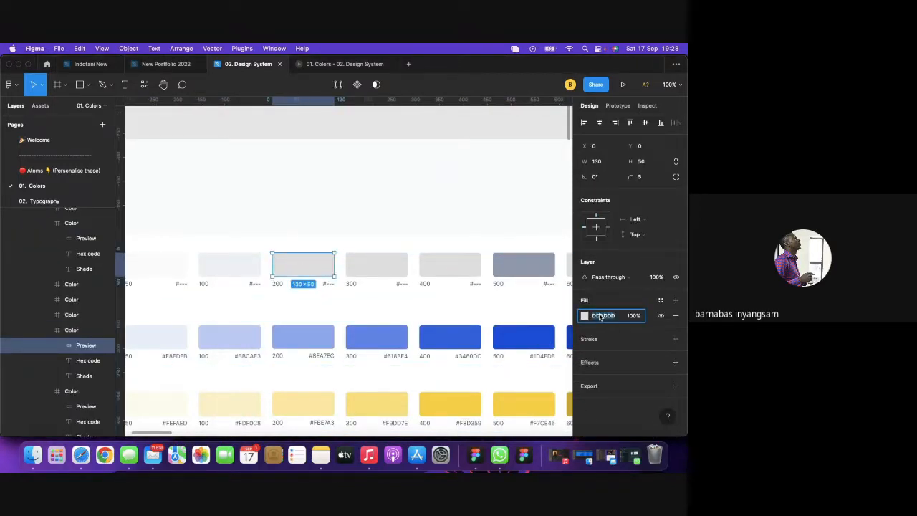
key("super+v")
key("Return")
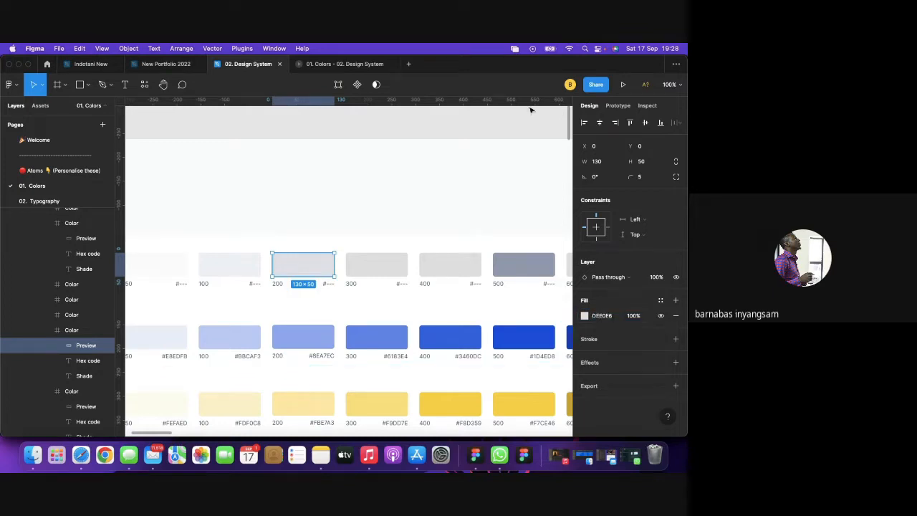
left_click(425, 128)
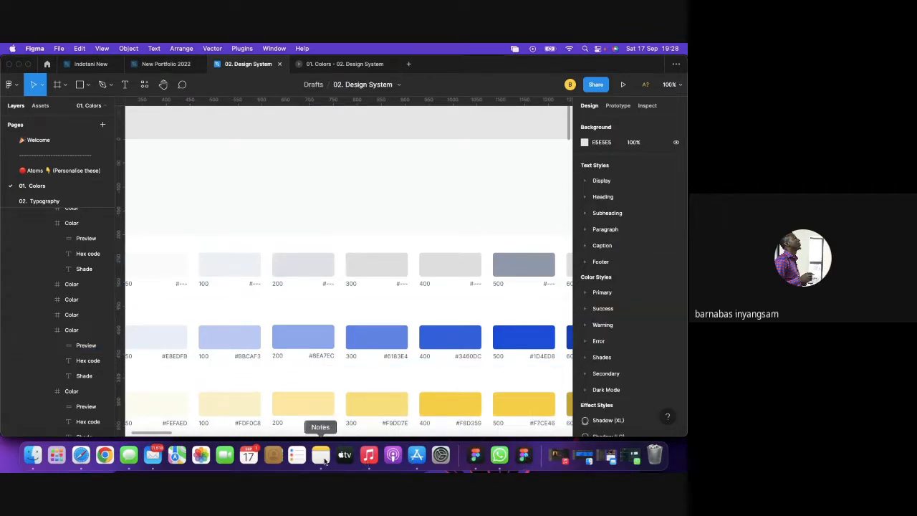
Copy cdd0da from Notes and set it as the Neutral 300 swatch's fill.
left_click(320, 455)
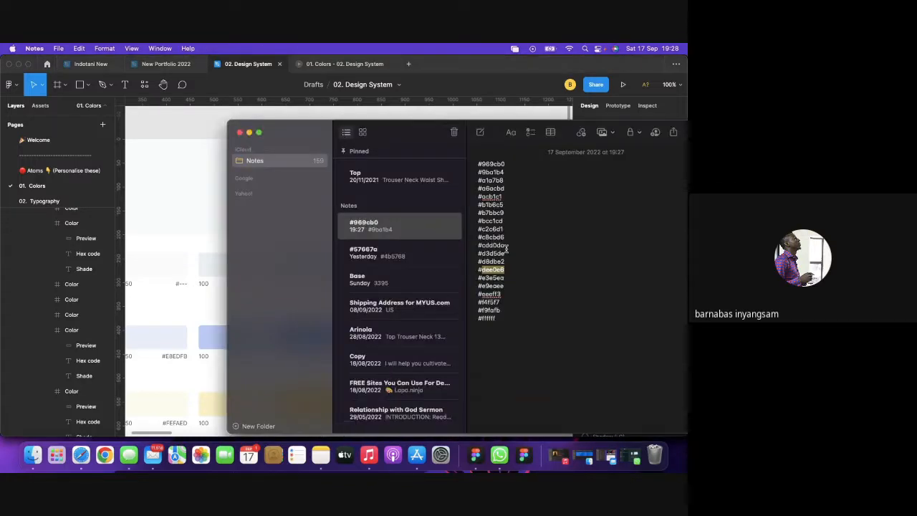
left_click_drag(506, 246, 486, 245)
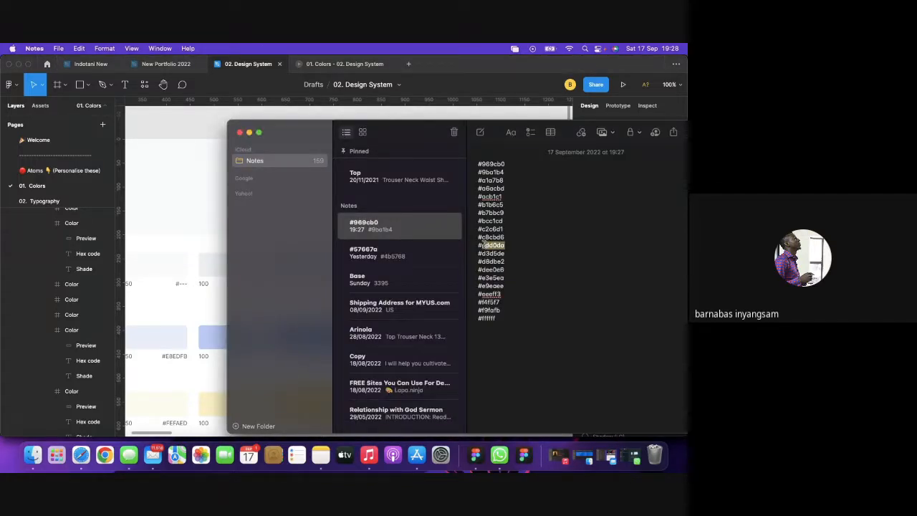
key("super+c")
left_click(141, 114)
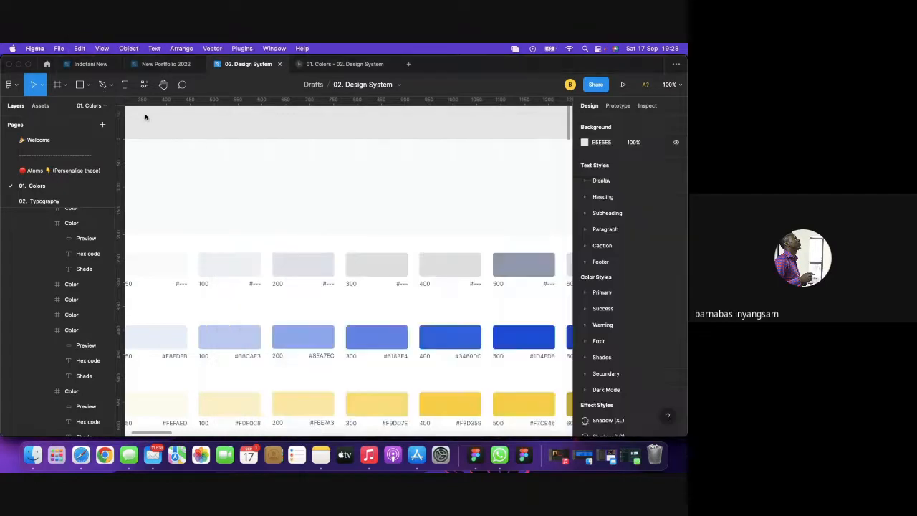
left_click(366, 269)
double_click(365, 269)
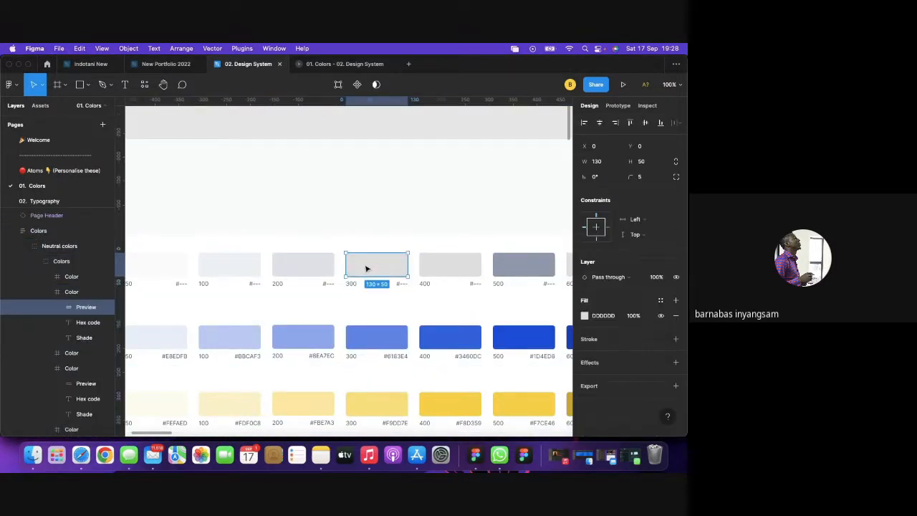
left_click(611, 319)
key("super+v")
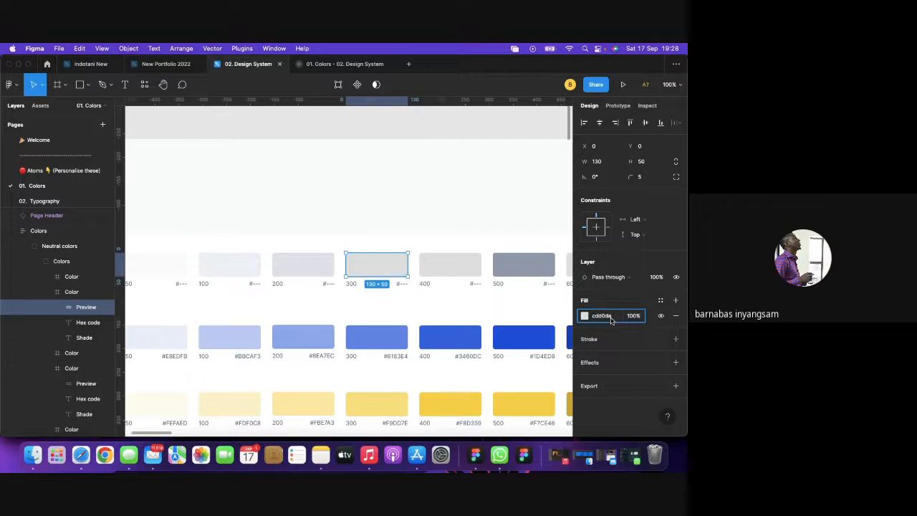
key("Return")
left_click(409, 131)
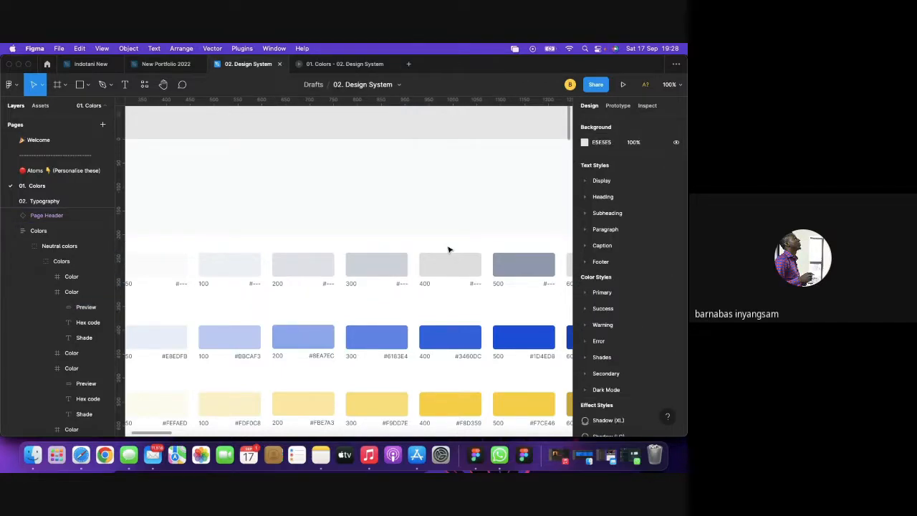
Bring up the Notes hex list, clear its selection, and return to Figma.
left_click(320, 455)
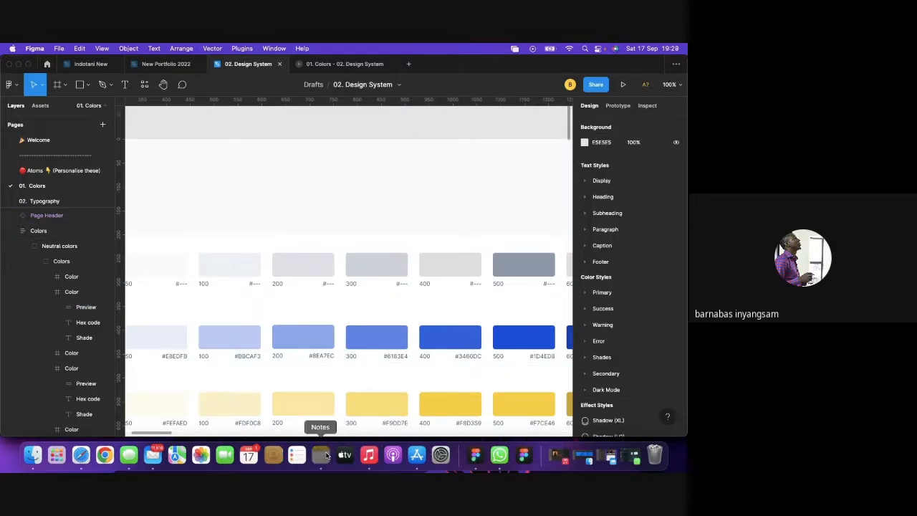
left_click(506, 231)
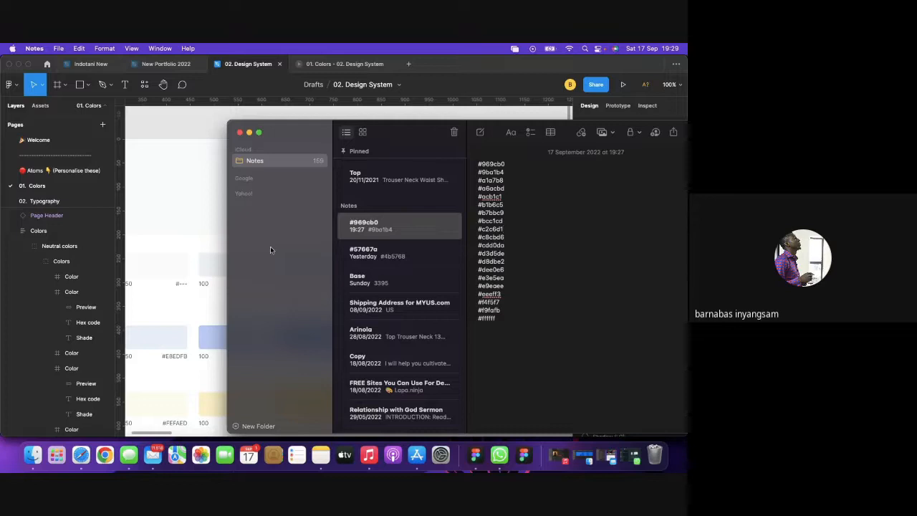
left_click(191, 143)
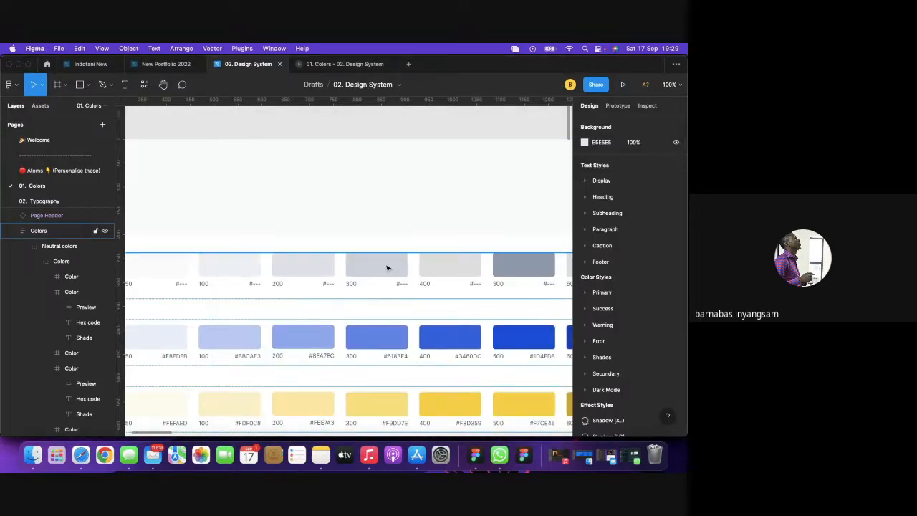
Drill into the 300 swatch's Preview rectangle and select bcc1cd in the Notes list.
left_click(387, 268)
double_click(386, 268)
double_click(387, 268)
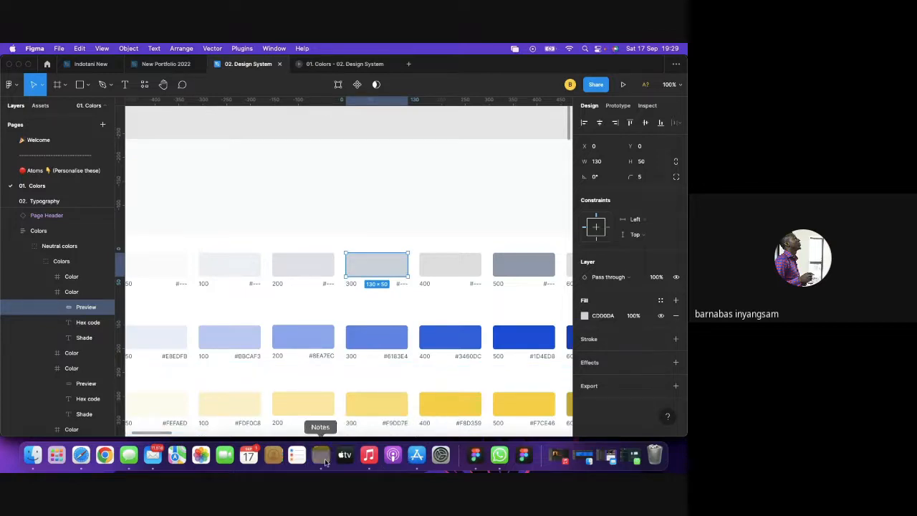
left_click(320, 456)
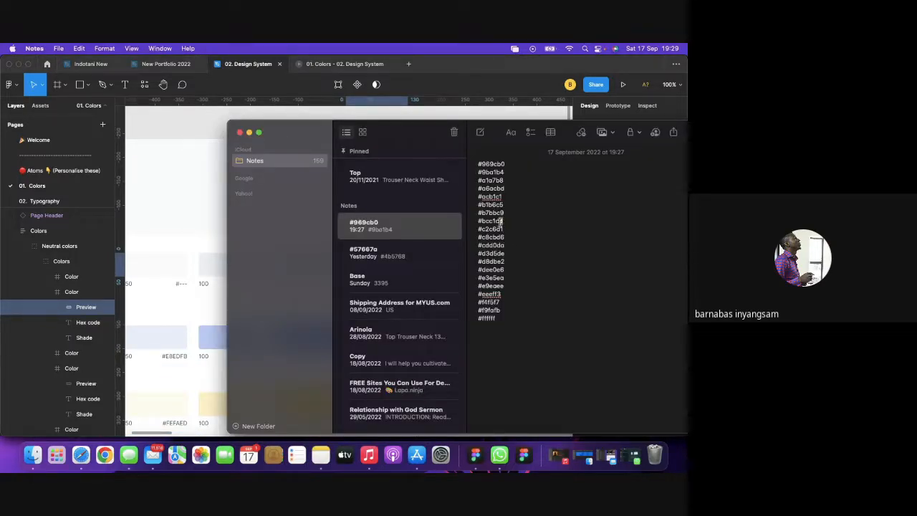
left_click_drag(504, 221, 483, 221)
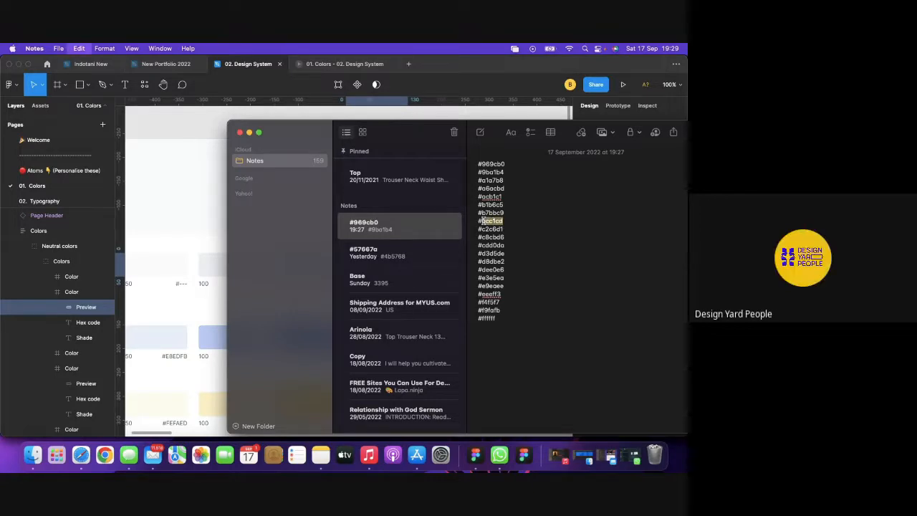
left_click(215, 116)
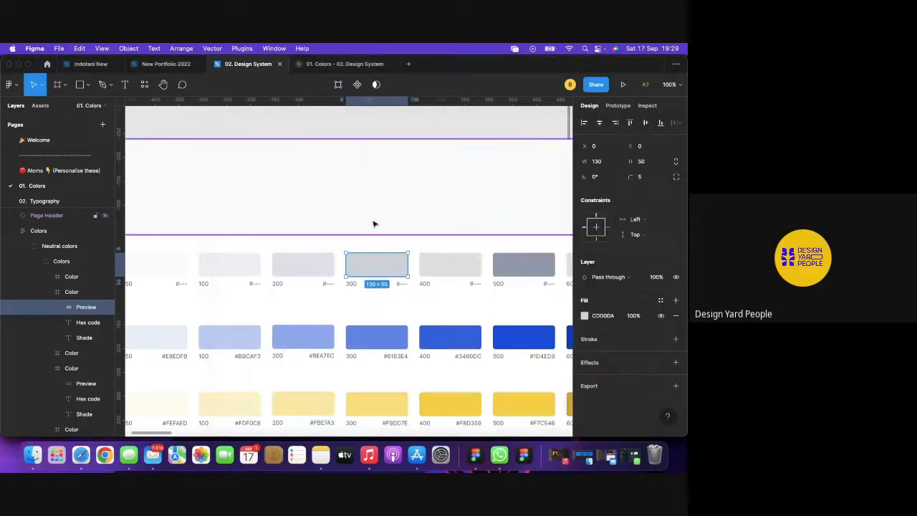
Paste BCC1CD as the Neutral 400 swatch's fill colour and deselect it.
left_click(437, 263)
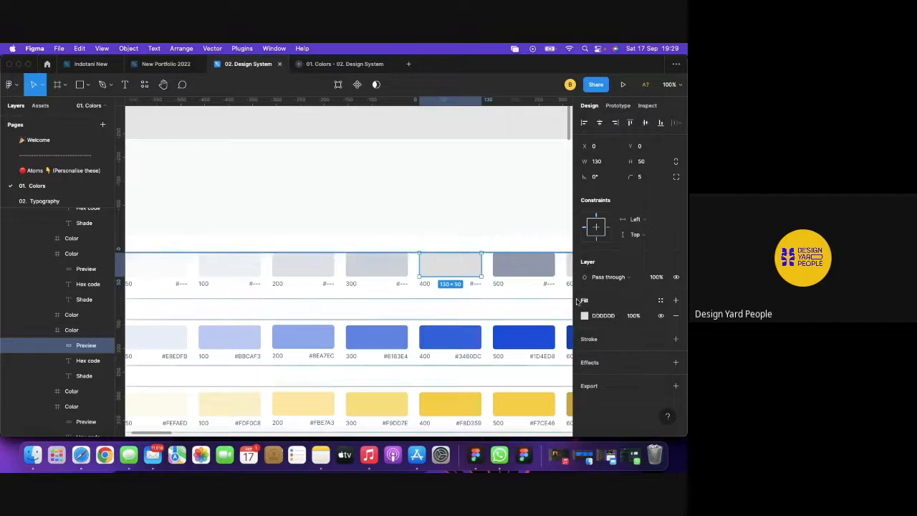
left_click(606, 316)
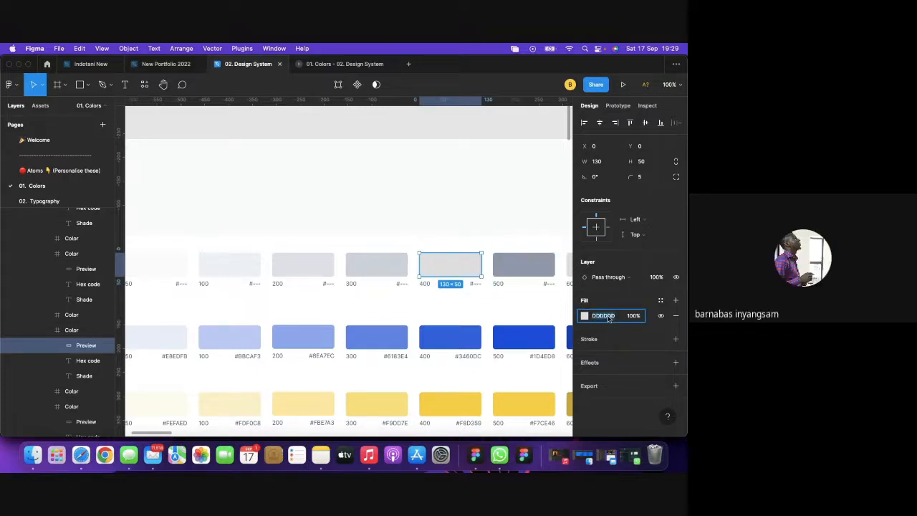
key("super+v")
key("Return")
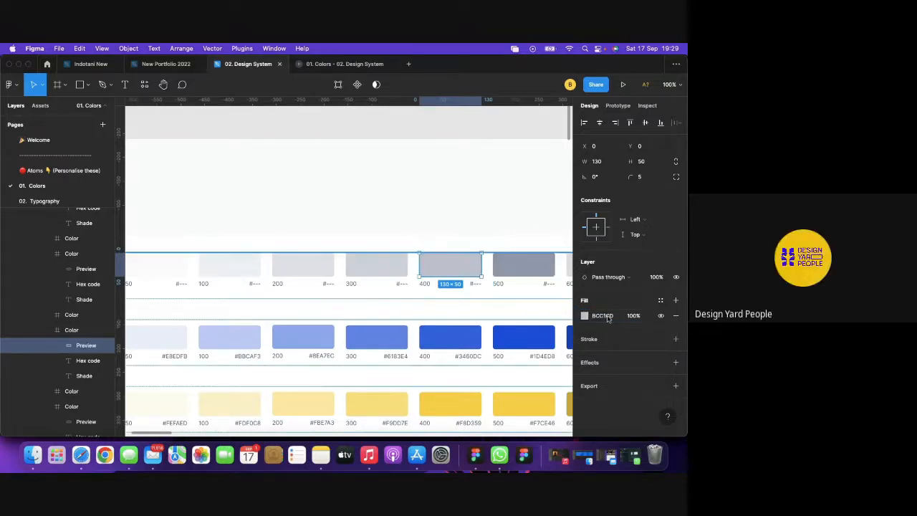
left_click(413, 129)
scroll(414, 127, "right", 3)
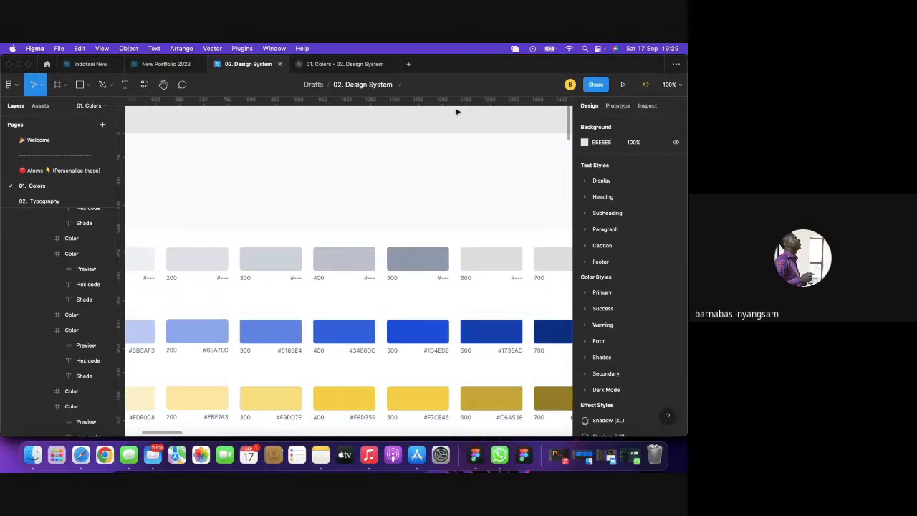
Pan across the colour swatch rows, then switch to the Google Meet call in Safari.
scroll(453, 115, "right", 3)
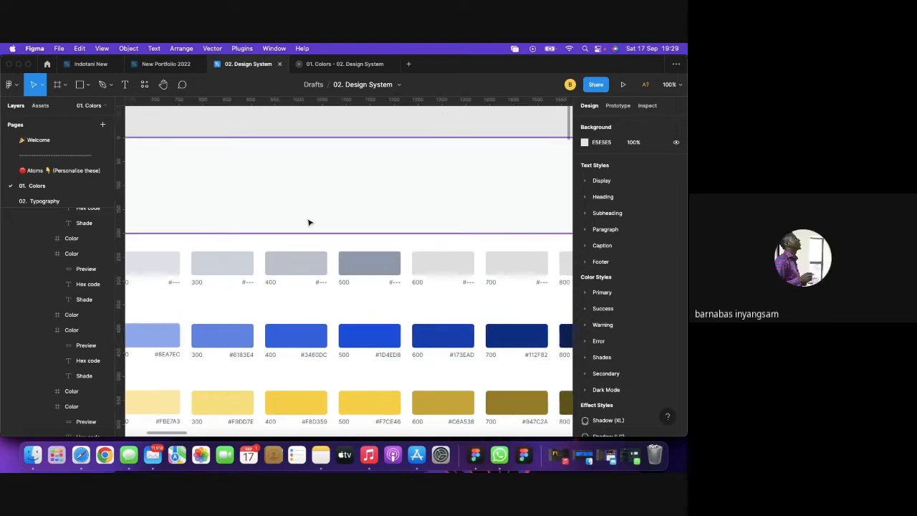
scroll(309, 222, "left", 10)
scroll(309, 222, "down", 2)
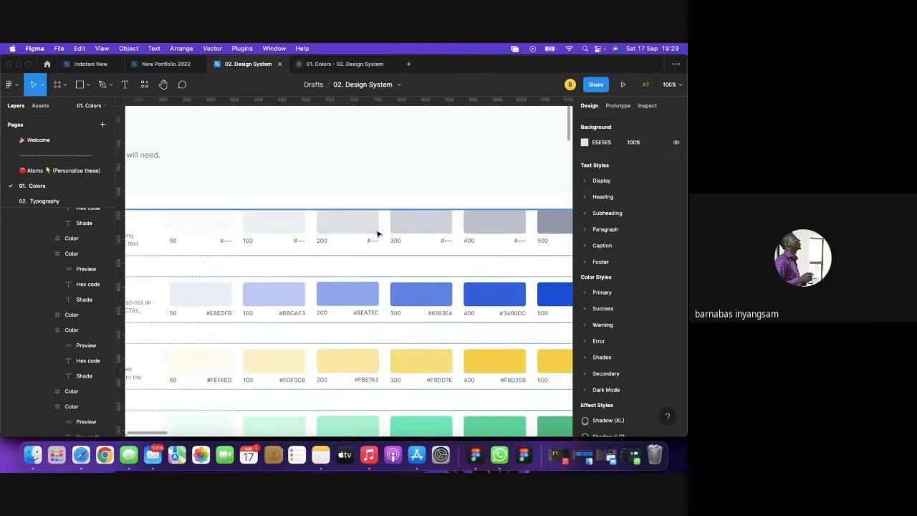
scroll(302, 230, "right", 2)
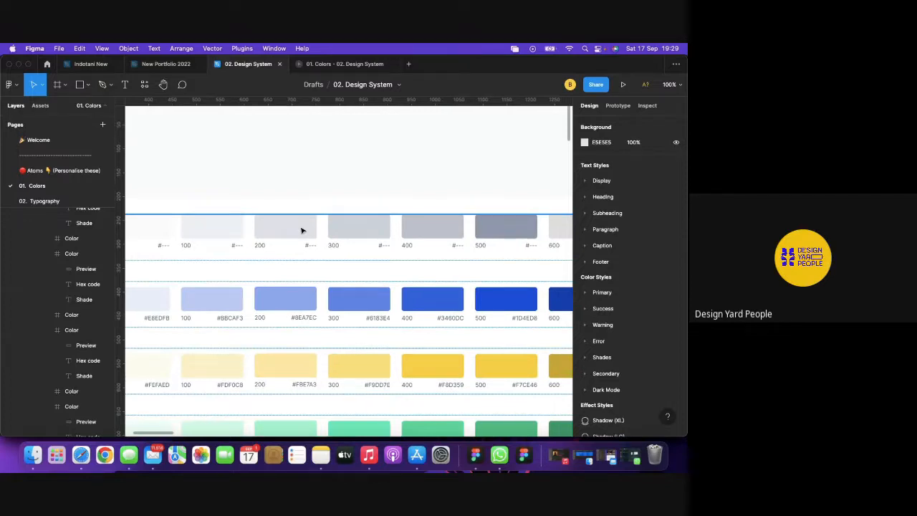
scroll(302, 230, "right", 2)
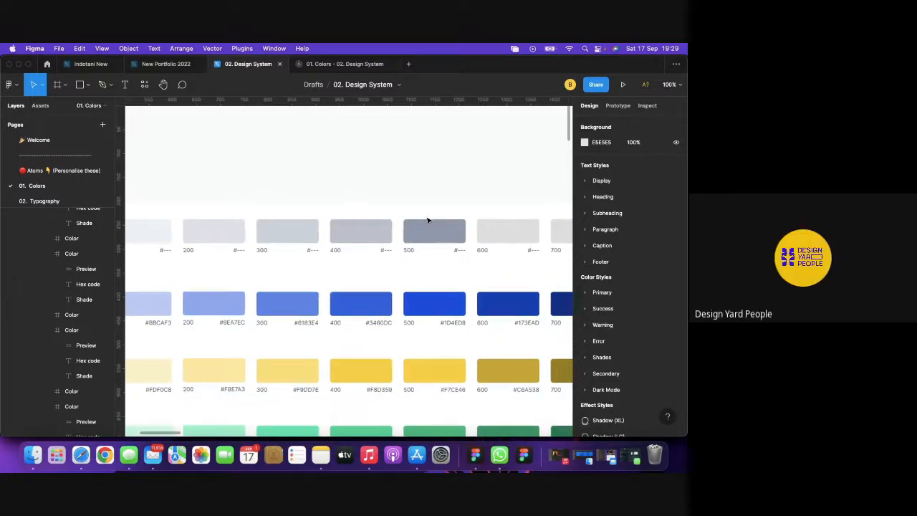
scroll(428, 220, "right", 2)
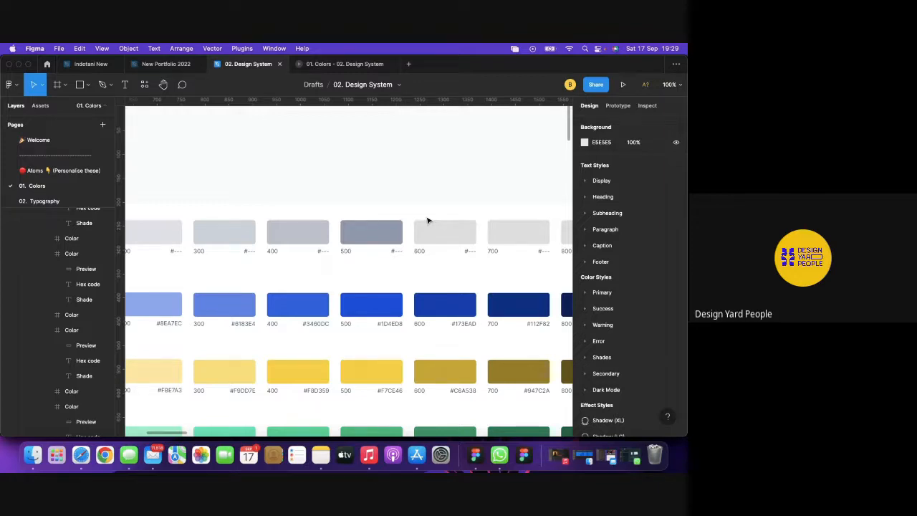
left_click(82, 456)
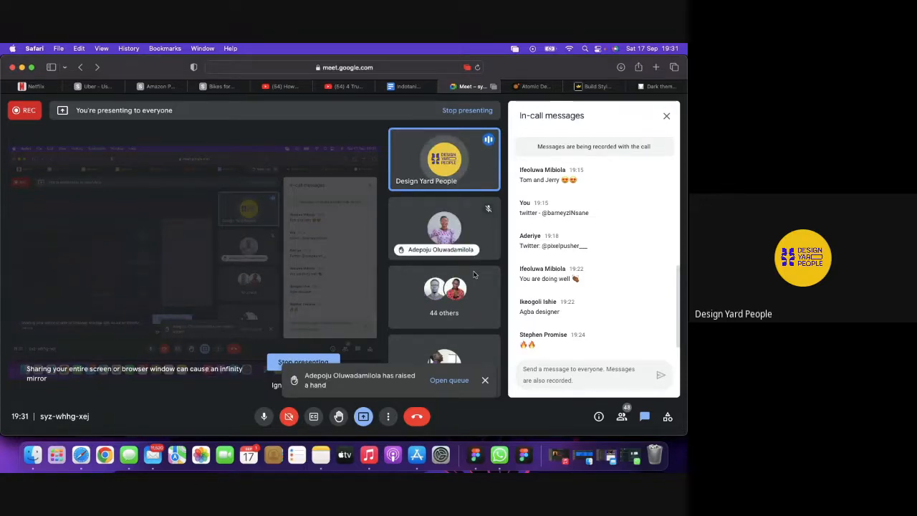
Dismiss the raised-hand notification in Google Meet and go back to Figma.
left_click(485, 380)
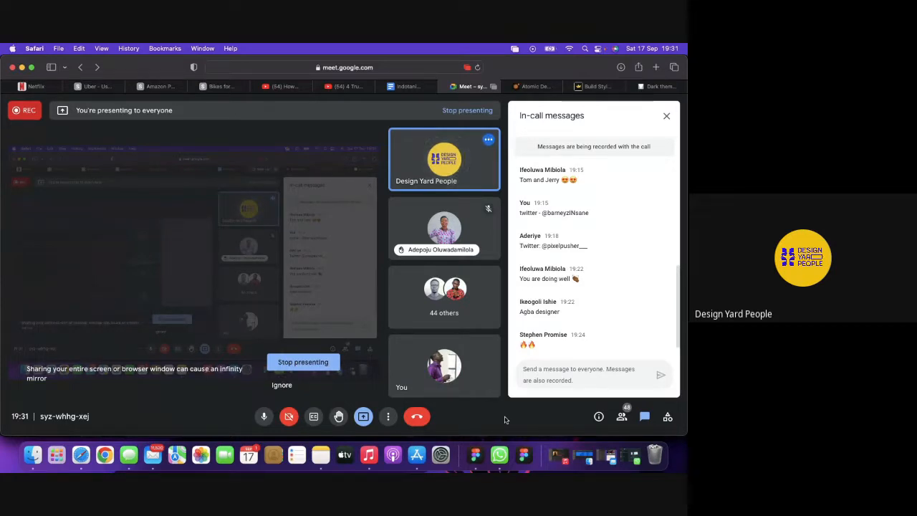
scroll(572, 342, "down", 1)
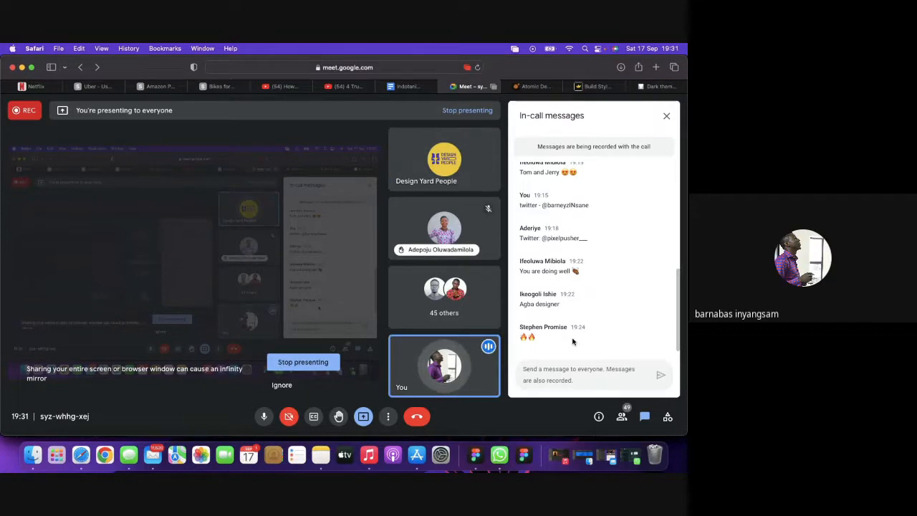
left_click(476, 455)
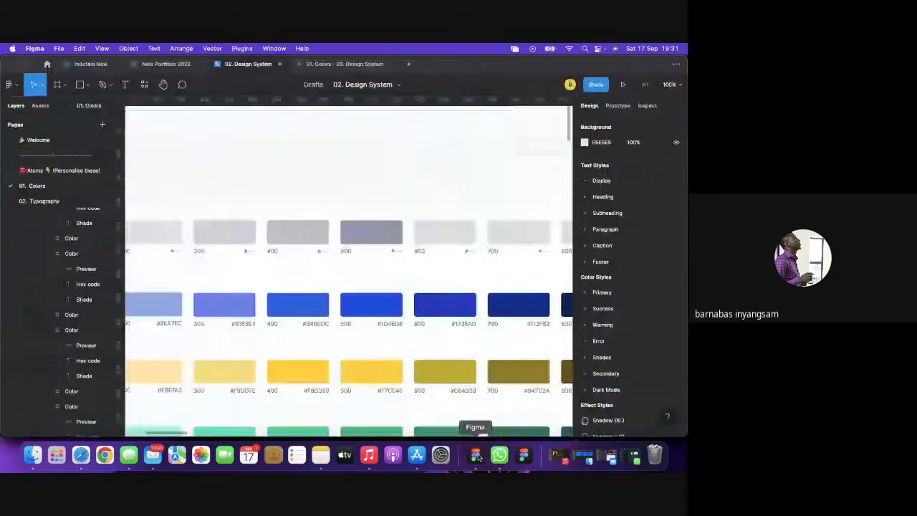
Select the Page Header frame and zoom out to 50% to show every colour row.
left_click(349, 175)
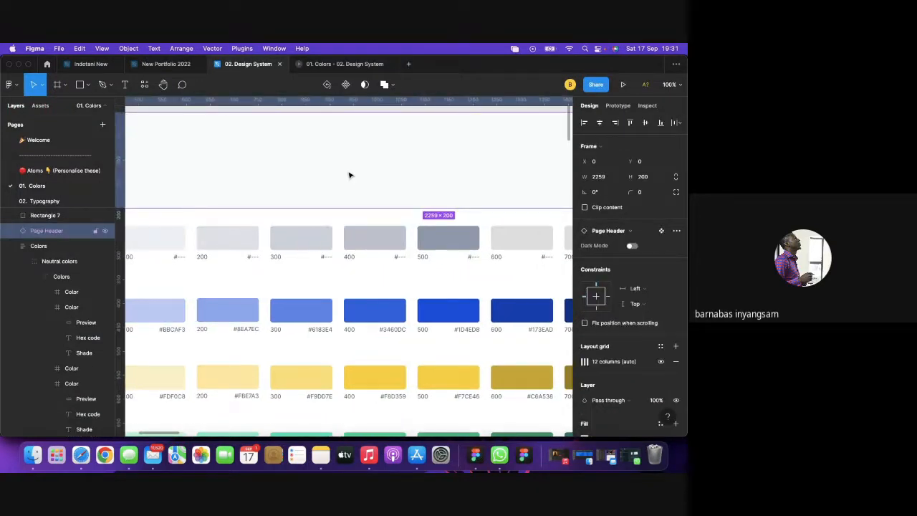
scroll(376, 195, "up", 2)
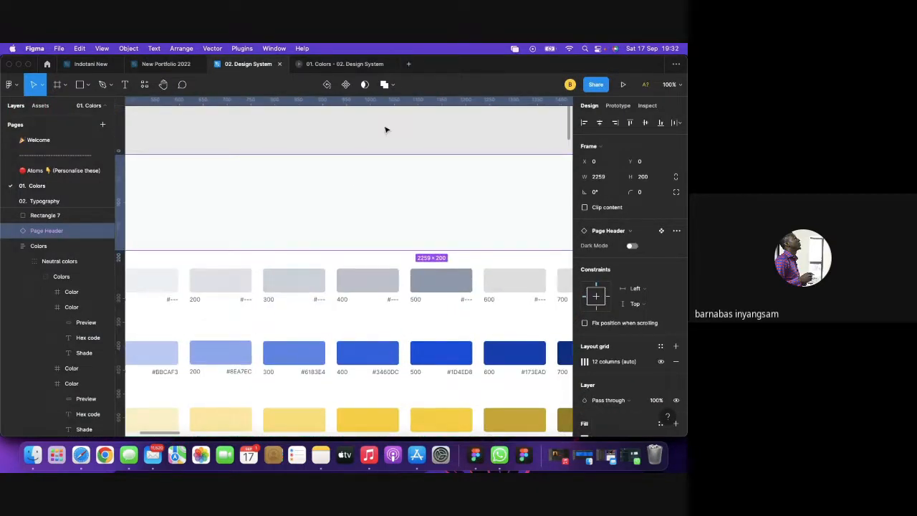
key("Escape")
key("super+minus")
scroll(384, 129, "left", 2)
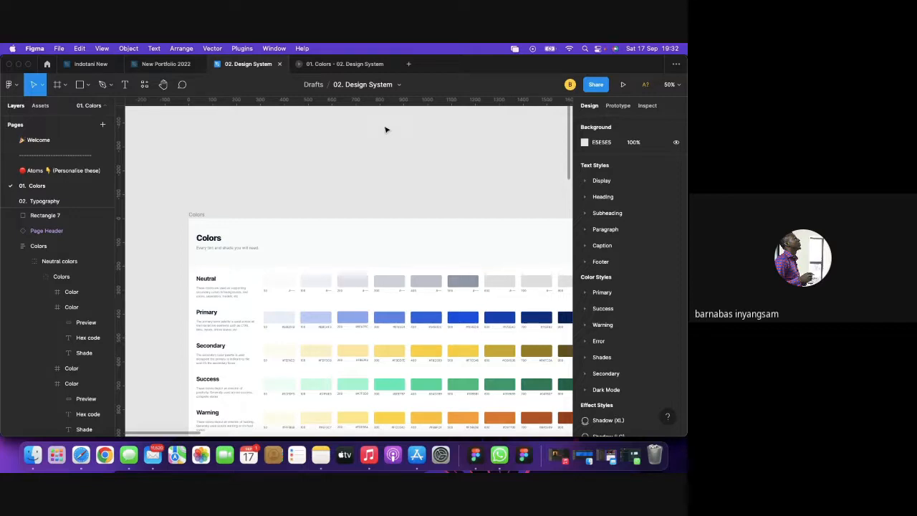
scroll(385, 130, "down", 4)
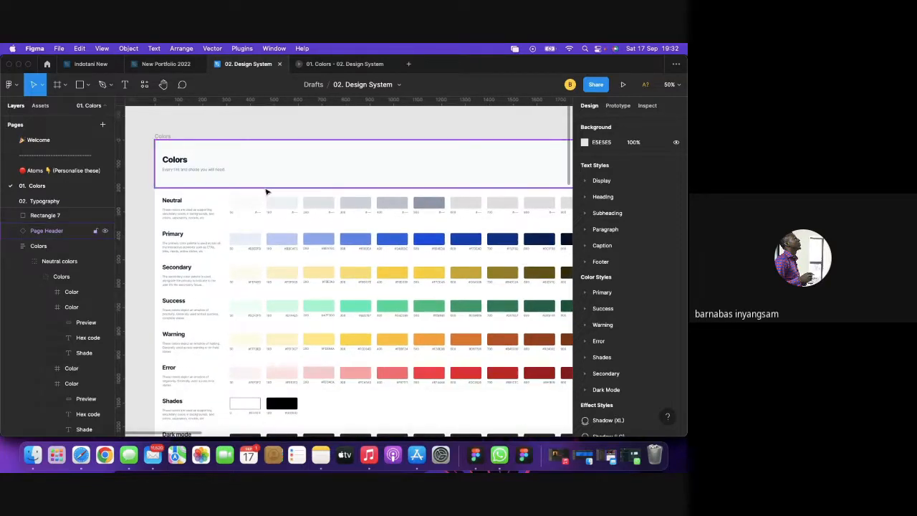
left_click(260, 205)
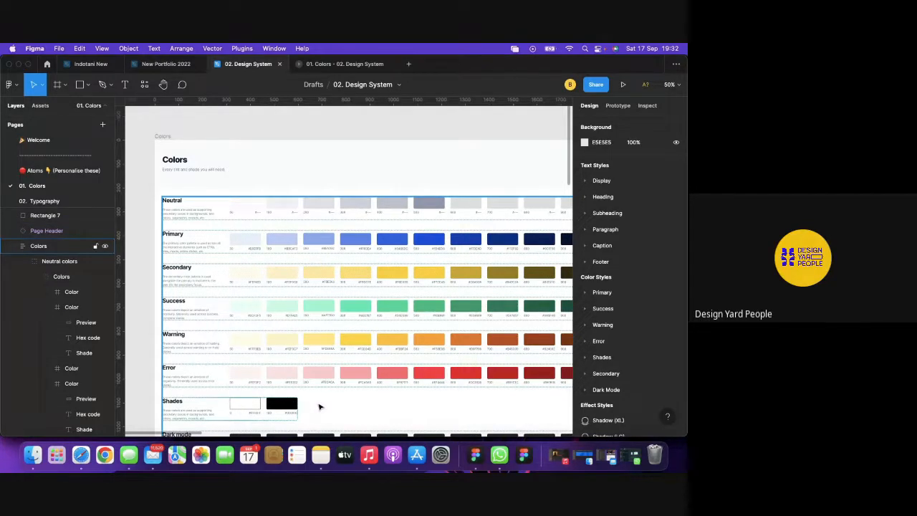
key("Escape")
Open a new Safari tab and type 'cowrywi' into the address bar.
left_click(81, 456)
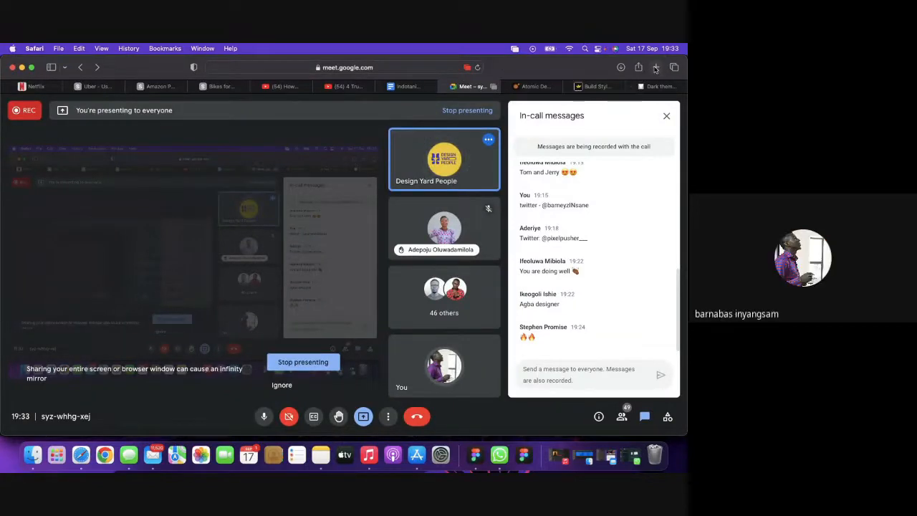
left_click(655, 67)
type("c")
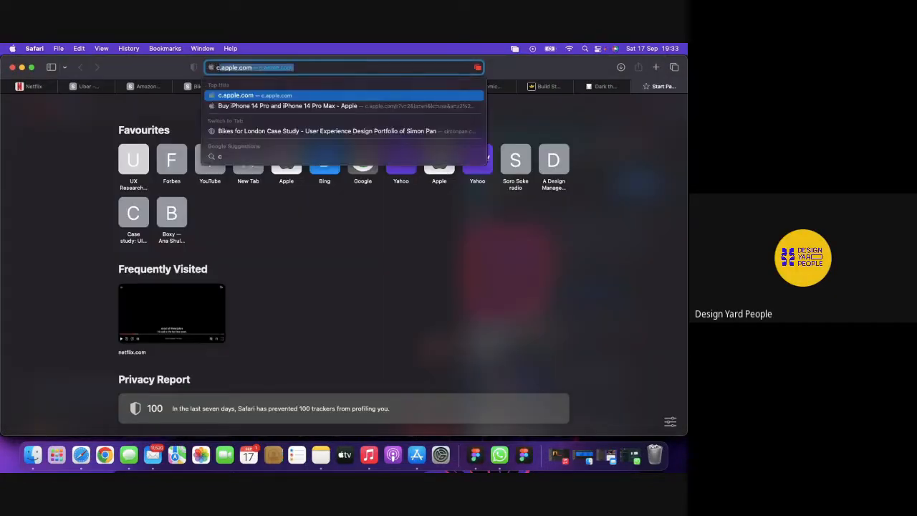
type("owryw")
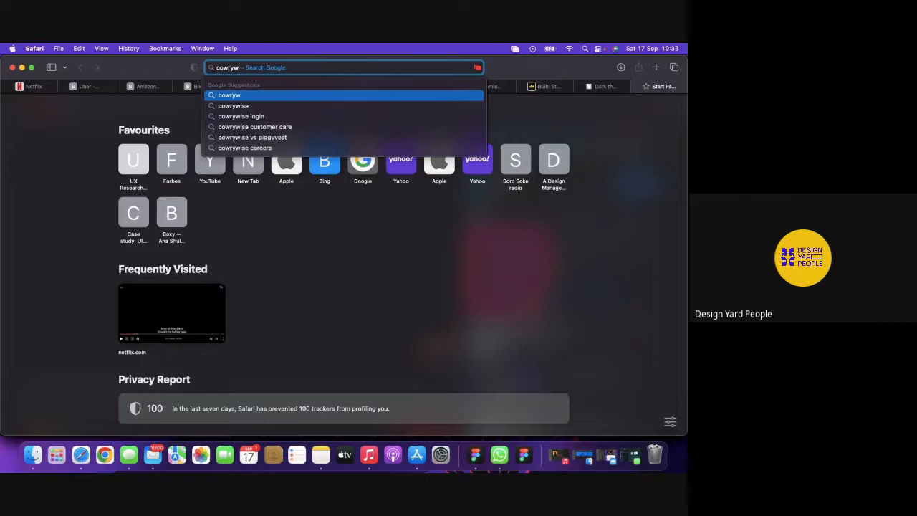
type("ise")
Search Google for cowrywise and open the cowrywise.com result.
left_click(309, 106)
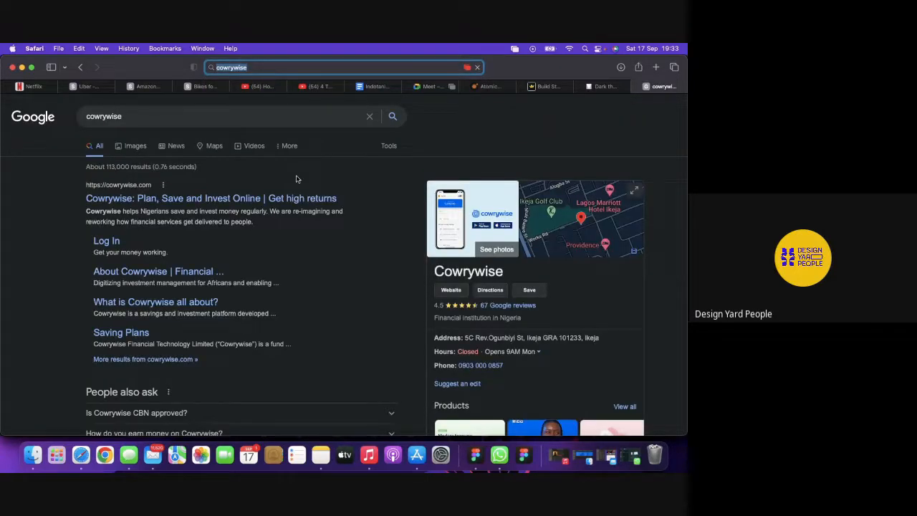
left_click(218, 201)
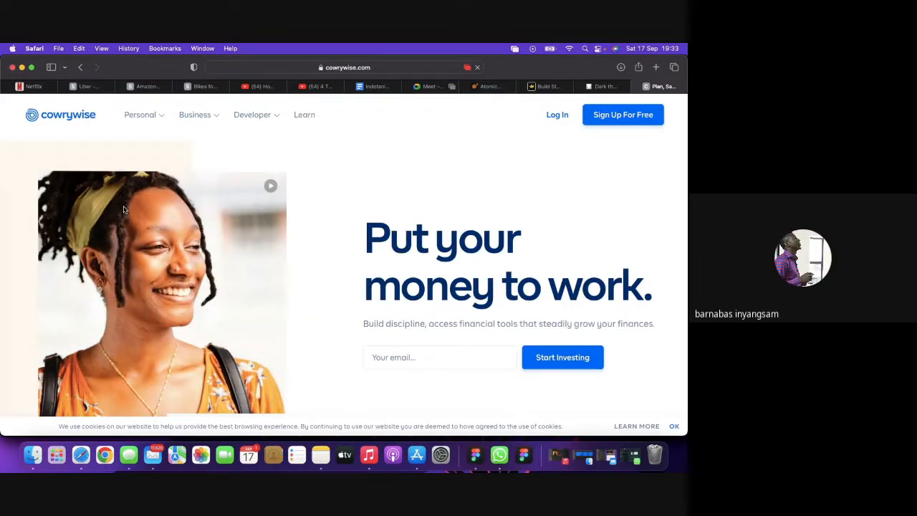
Scroll through the Cowrywise homepage's savings features and back up, then return to Figma's Colors page.
scroll(348, 150, "down", 1)
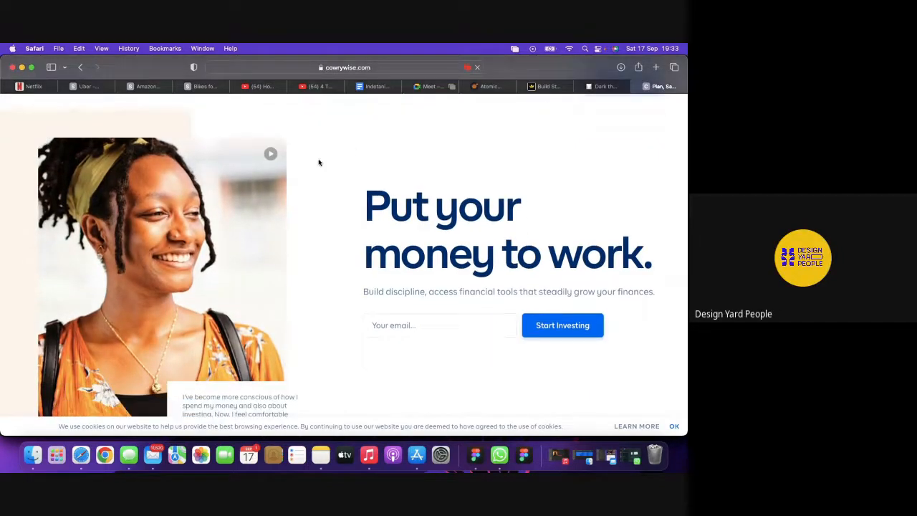
scroll(319, 162, "up", 1)
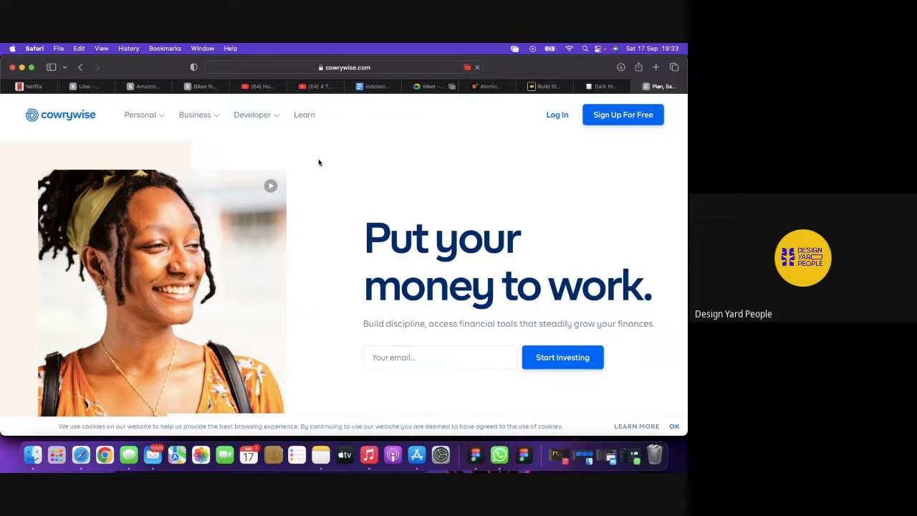
scroll(318, 162, "down", 1)
scroll(319, 163, "up", 1)
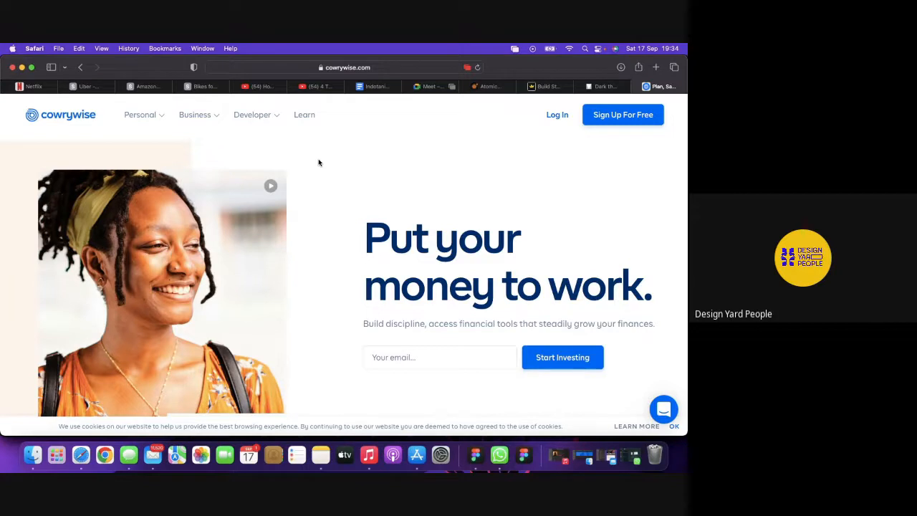
scroll(319, 162, "down", 5)
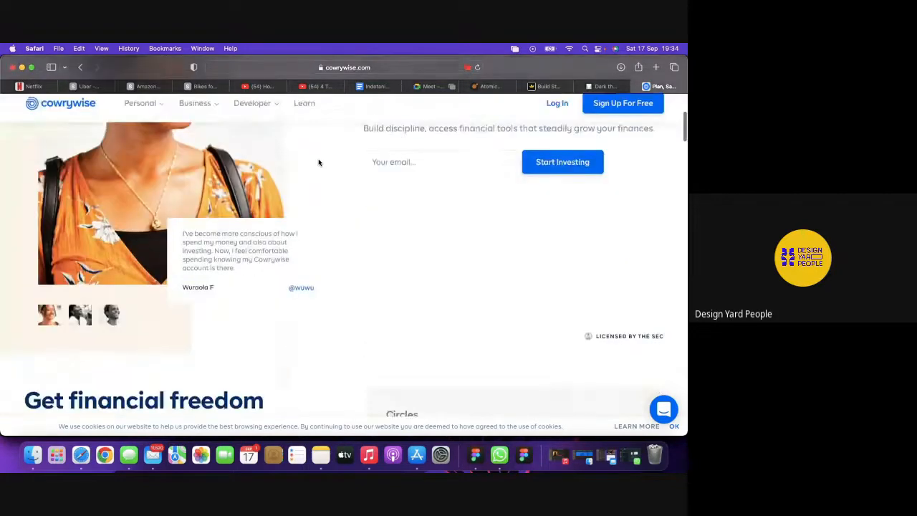
scroll(311, 258, "down", 5)
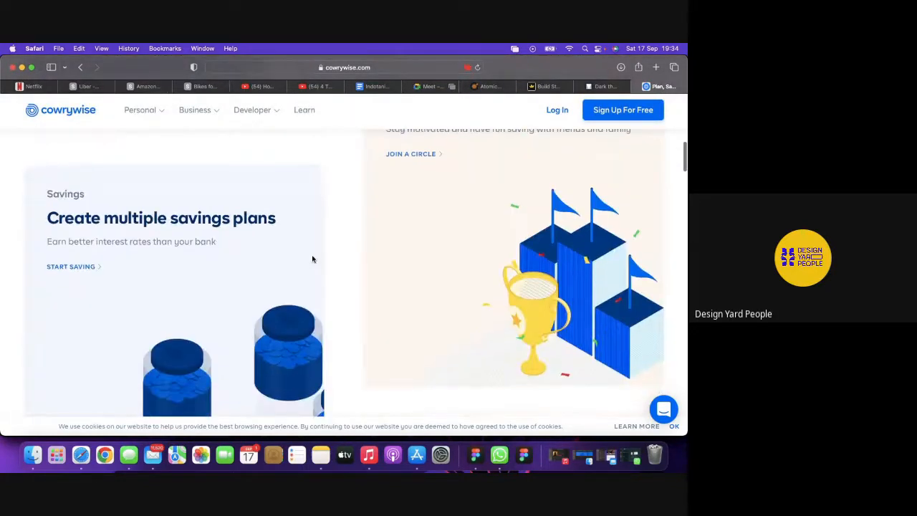
scroll(340, 265, "down", 3)
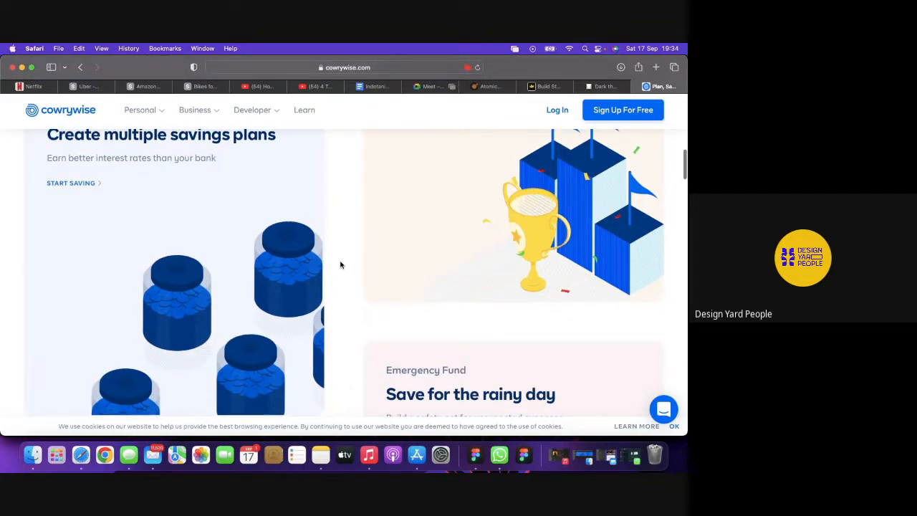
scroll(340, 265, "up", 2)
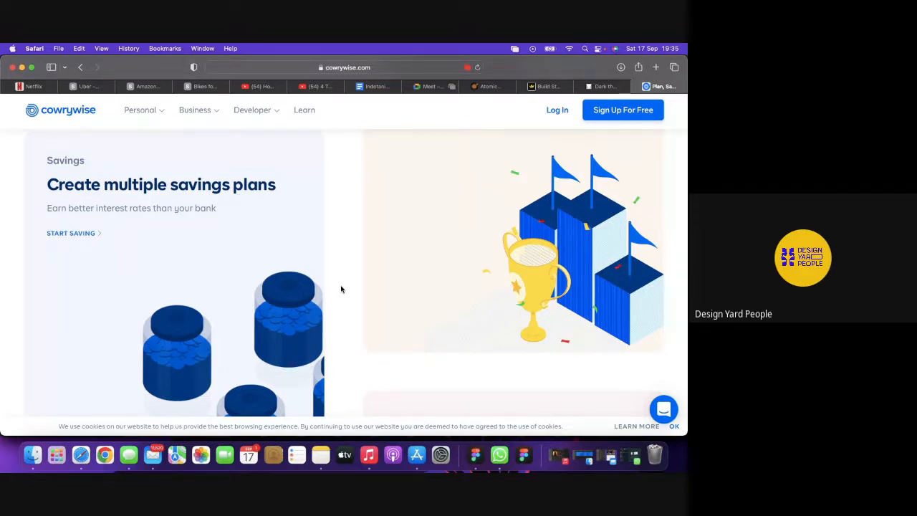
scroll(341, 289, "up", 10)
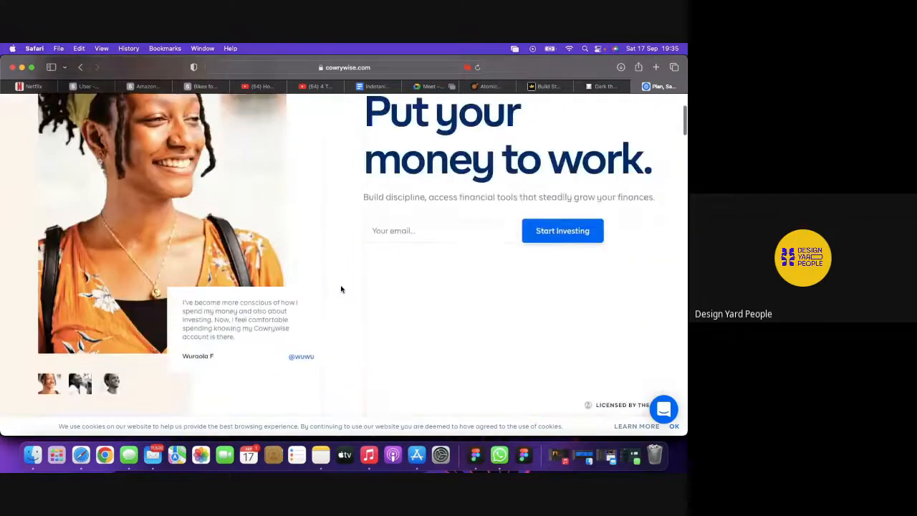
scroll(341, 288, "up", 1)
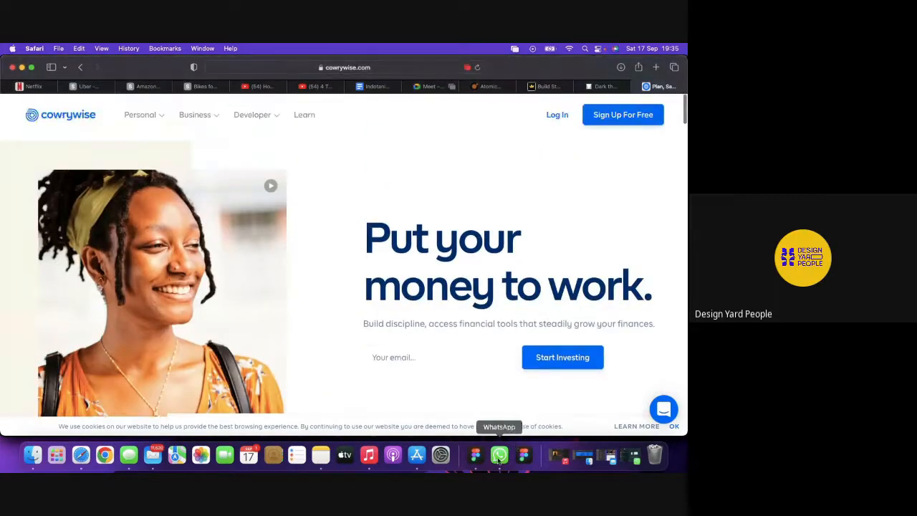
left_click(476, 455)
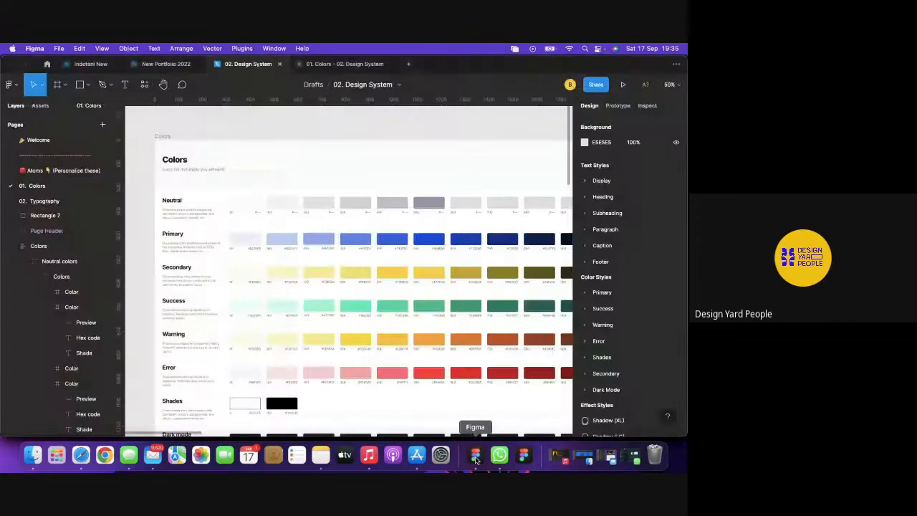
Select Rectangle 8, the small grey rectangle beside the palette, then return to Cowrywise in Safari.
scroll(515, 267, "right", 3)
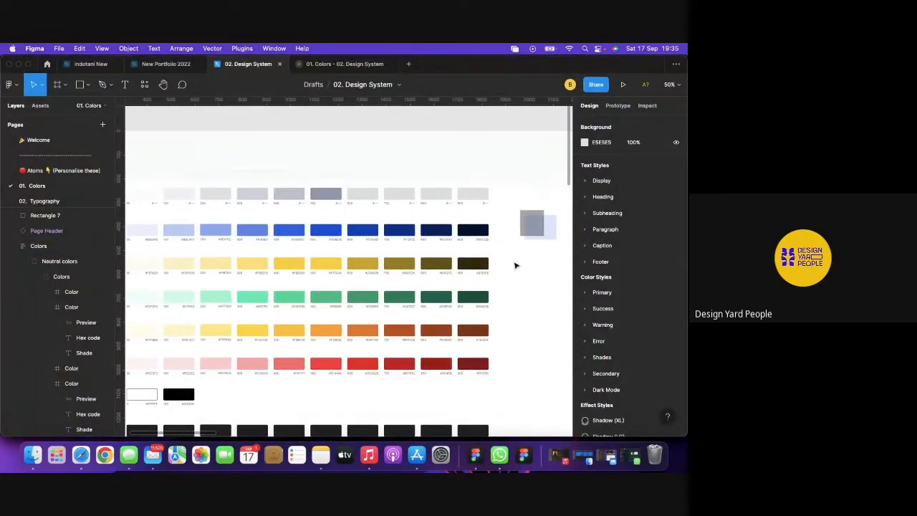
left_click(542, 223)
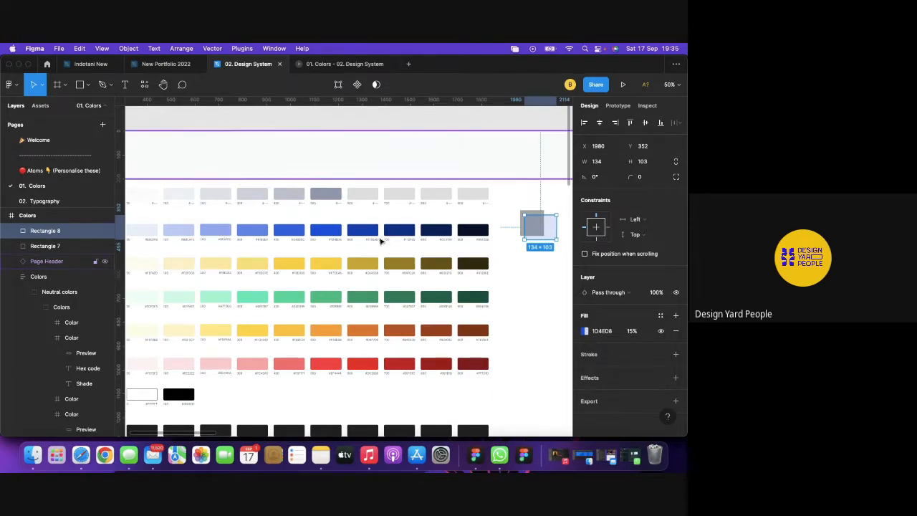
left_click(81, 456)
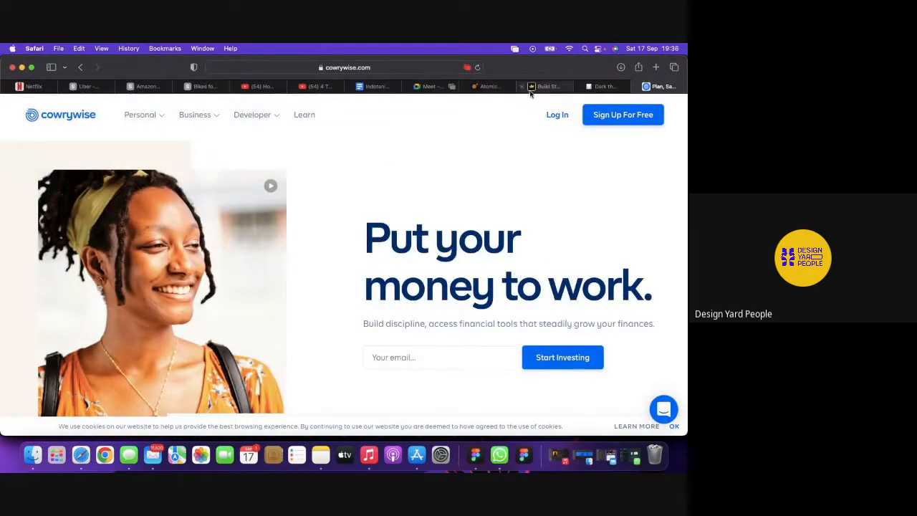
Check the Google Meet tab's call and messages, then return to the 02. Design System file.
left_click(430, 87)
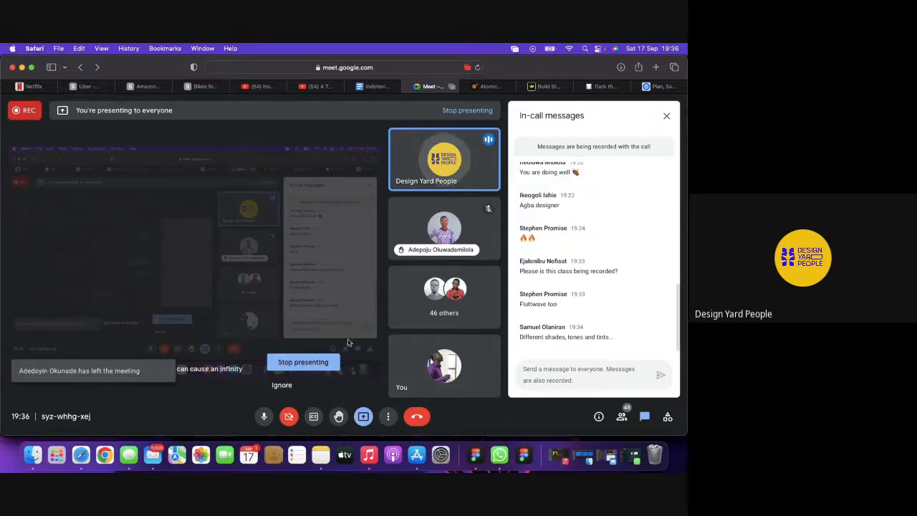
left_click(476, 454)
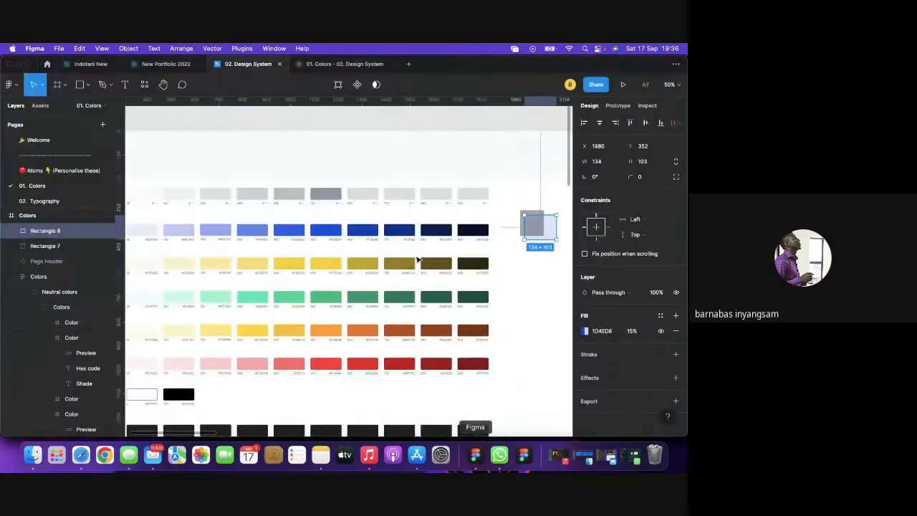
Drill into a Neutral swatch's Preview layer and run Color Designer on its 9097AC colour.
left_click(382, 151)
left_click(443, 121)
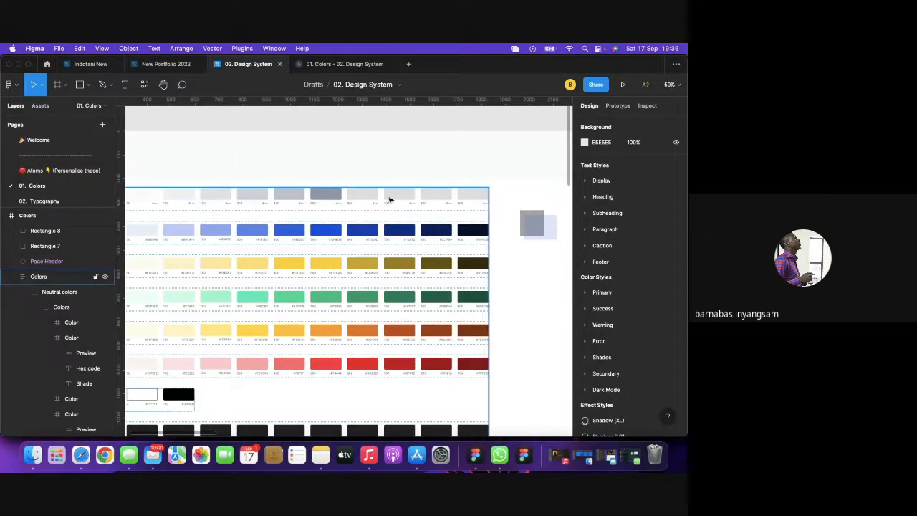
left_click(318, 194)
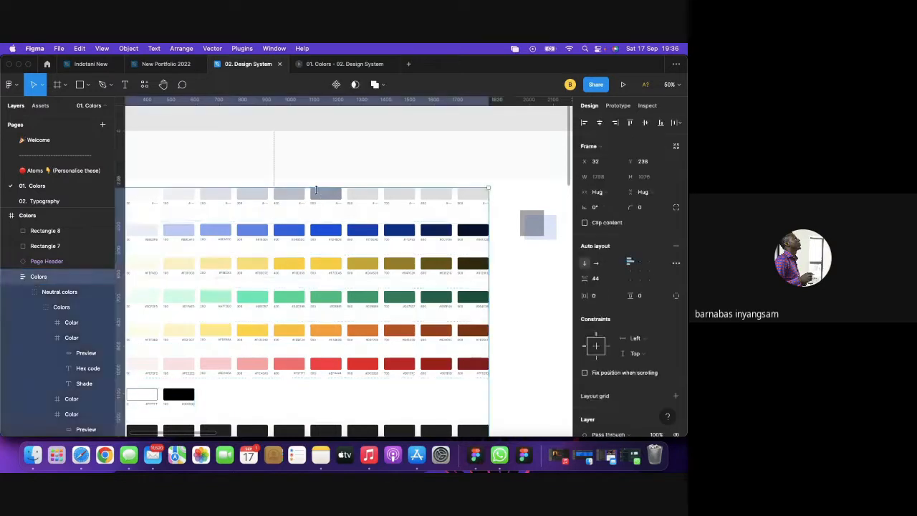
double_click(323, 195)
double_click(322, 196)
double_click(324, 195)
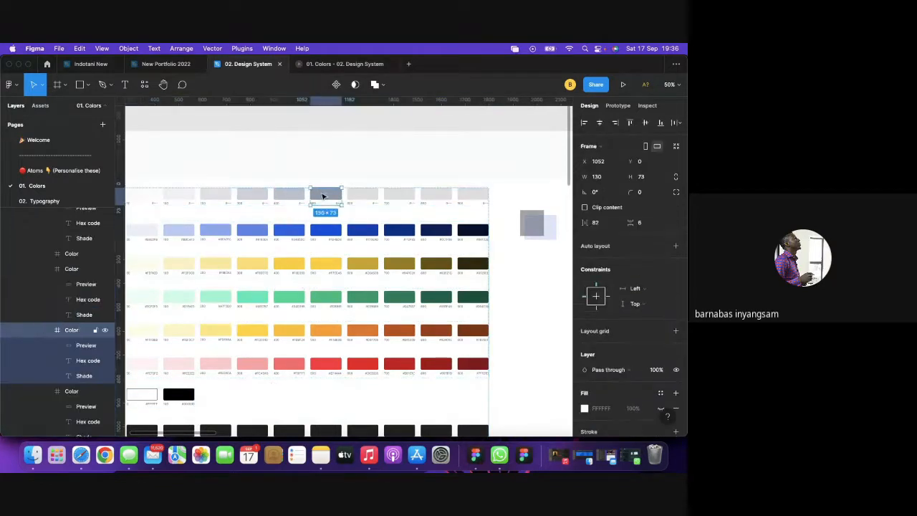
double_click(331, 195)
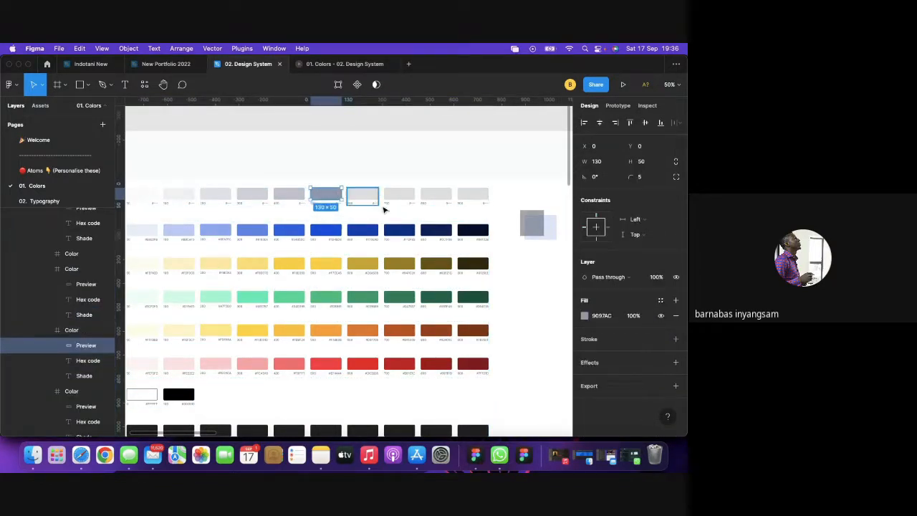
right_click(321, 195)
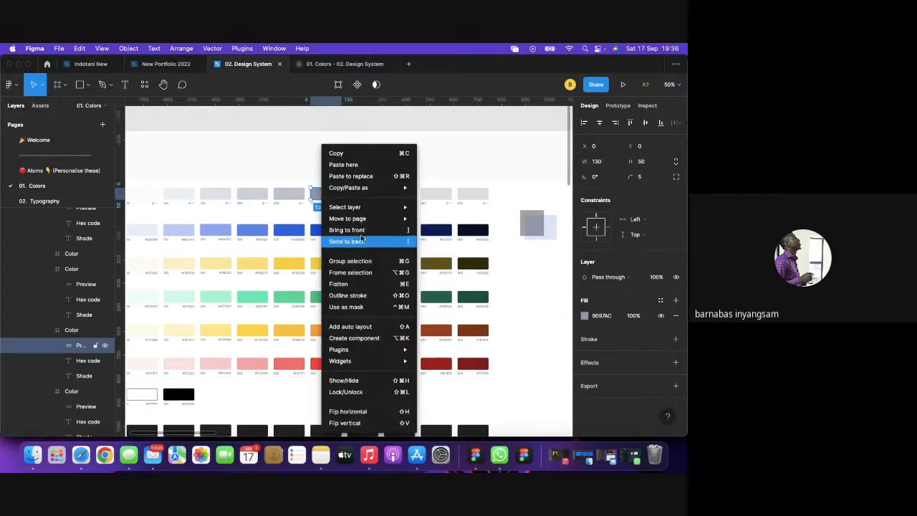
mouse_move(414, 345)
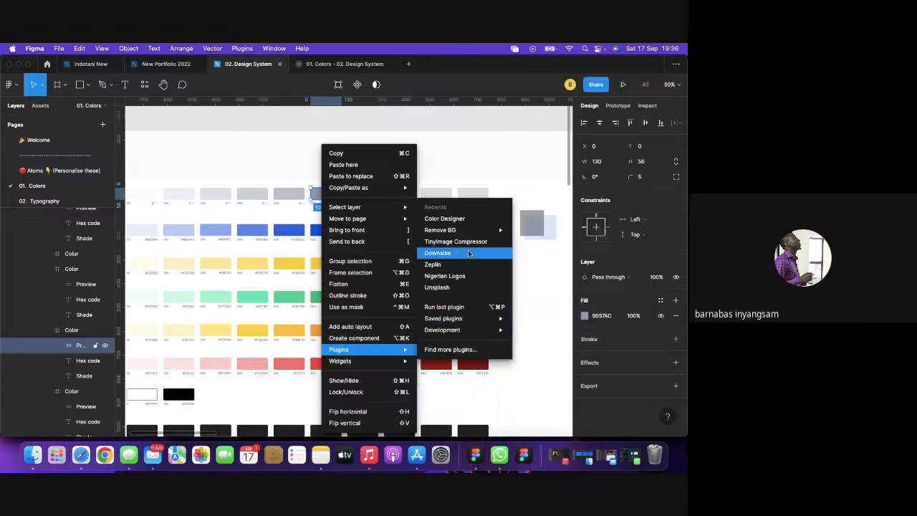
left_click(451, 309)
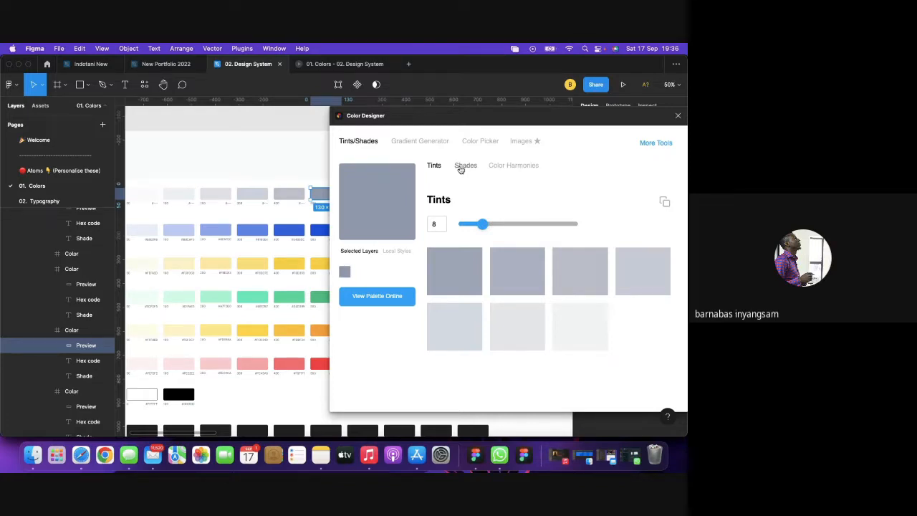
Switch Color Designer to Shades and copy the eight hex codes, #79829b to #000000.
left_click(460, 168)
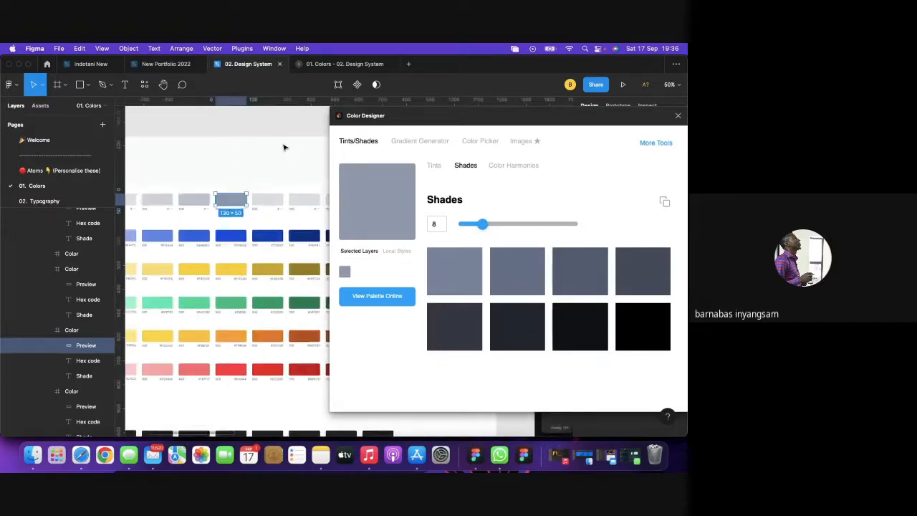
scroll(283, 147, "right", 5)
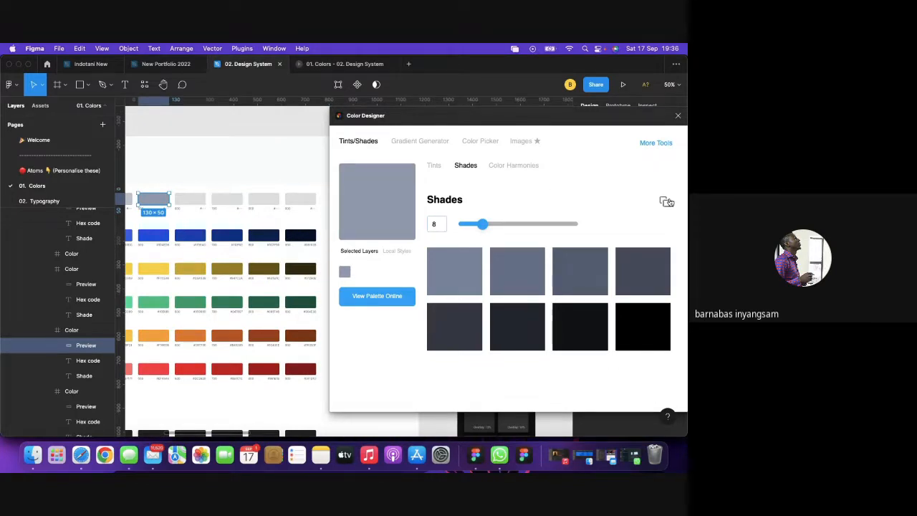
left_click(665, 201)
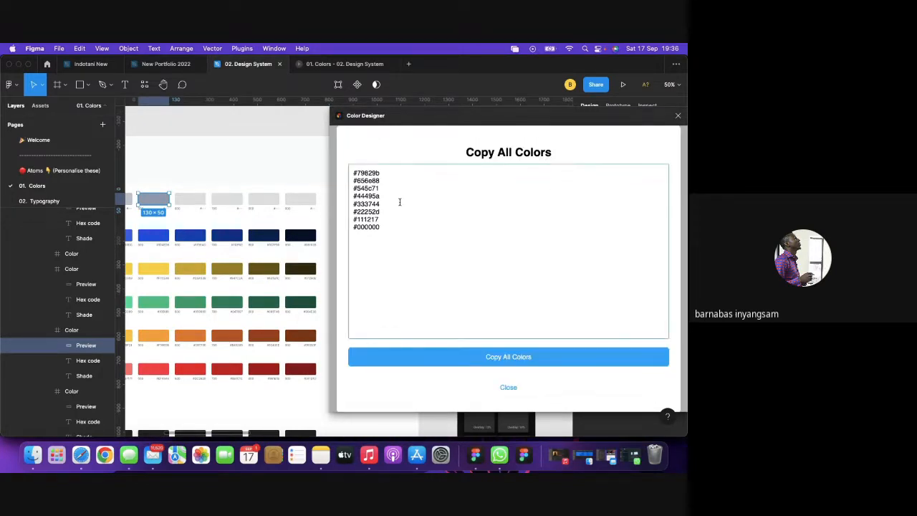
left_click_drag(350, 172, 404, 232)
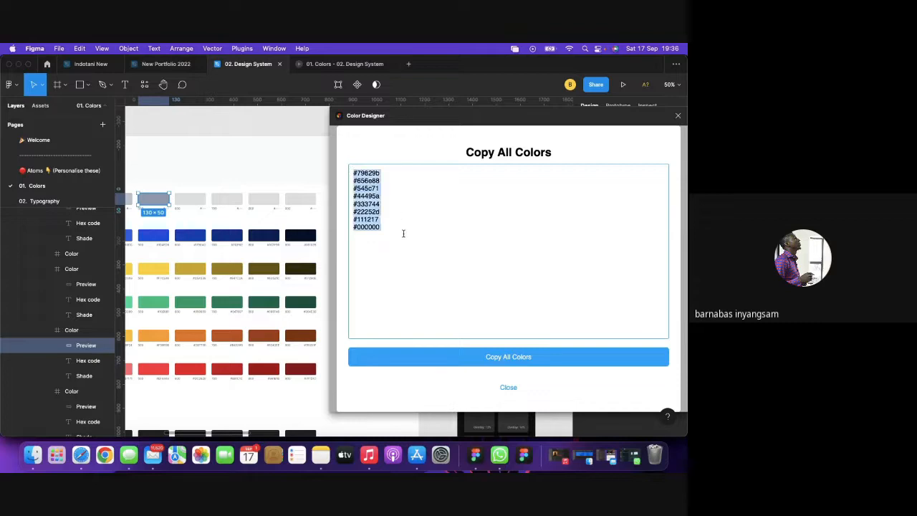
key("super+c")
Replace the old hex list in the Notes note with the copied shade codes.
left_click(320, 455)
left_click_drag(513, 318, 474, 163)
key("super+v")
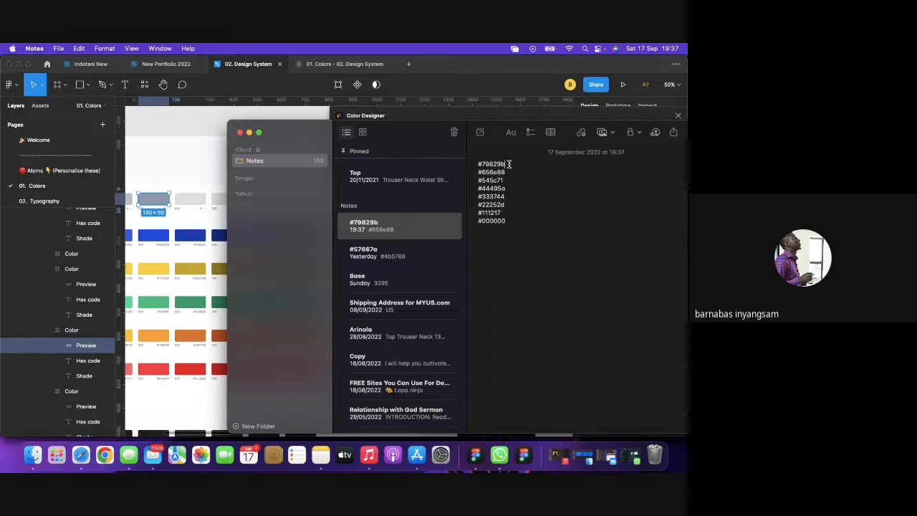
Copy 656e88 from the note's second line and go back to Figma.
left_click_drag(507, 171, 483, 170)
key("super+c")
left_click(184, 198)
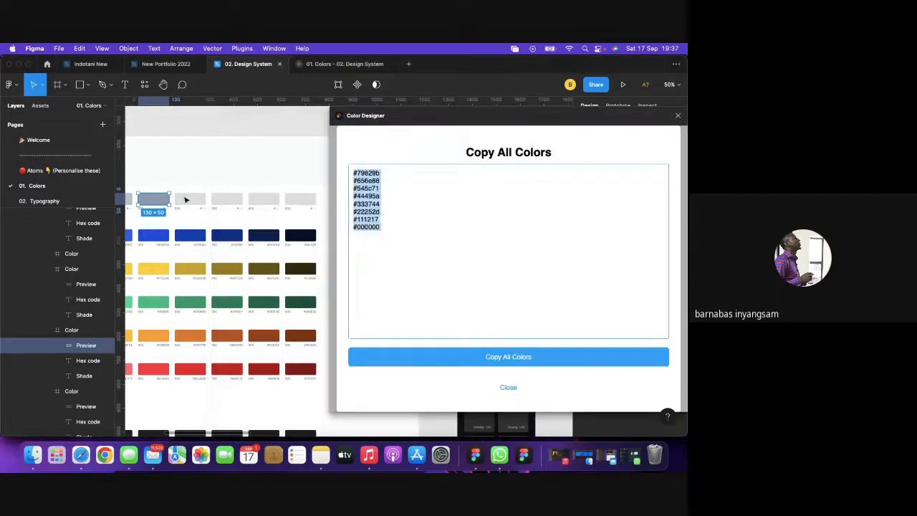
Close Color Designer and give the next Neutral swatch's preview the pasted fill 656888.
double_click(185, 199)
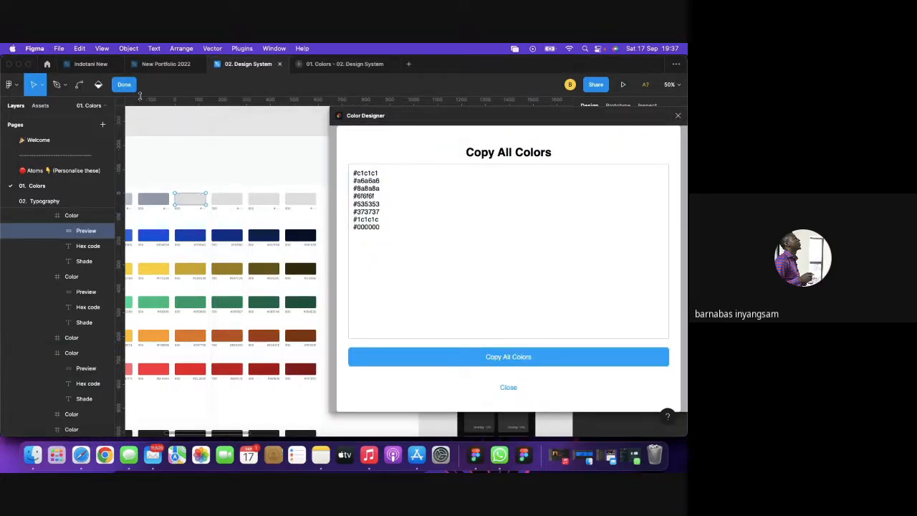
left_click(124, 85)
left_click(678, 118)
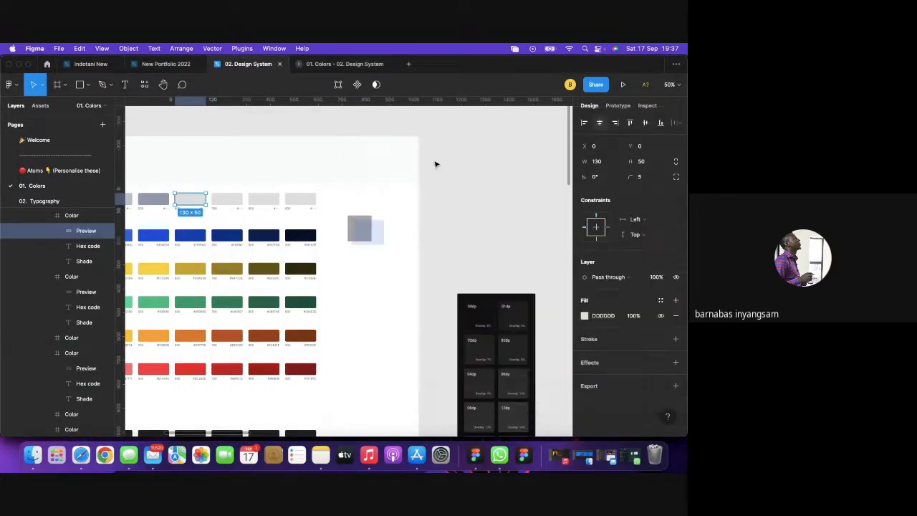
left_click(599, 317)
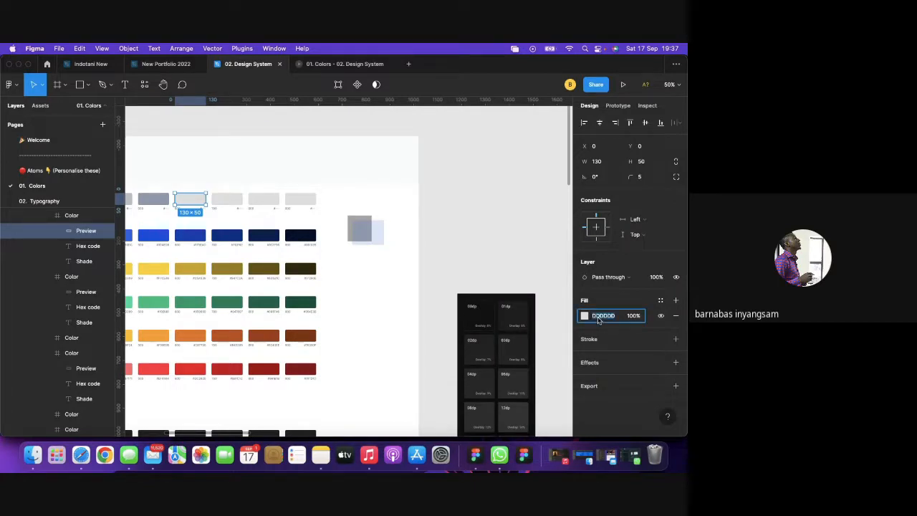
key("super+v")
key("Return")
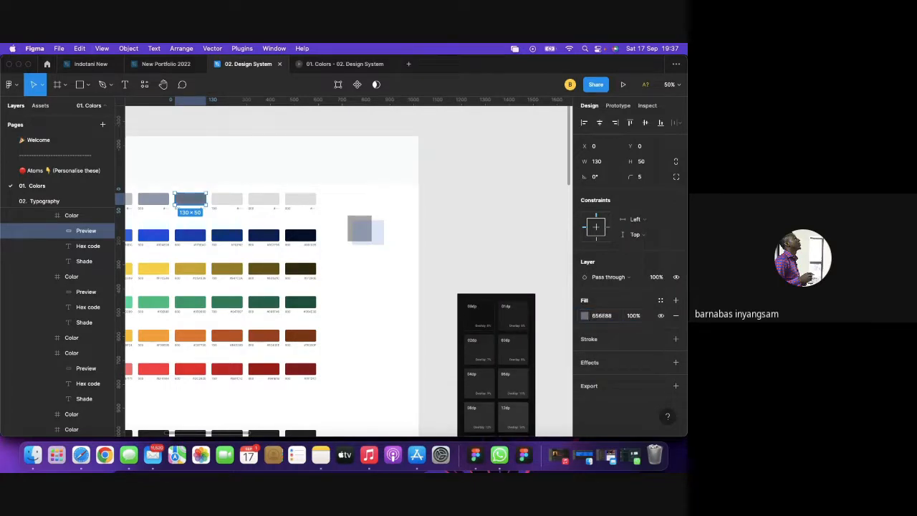
left_click(440, 203)
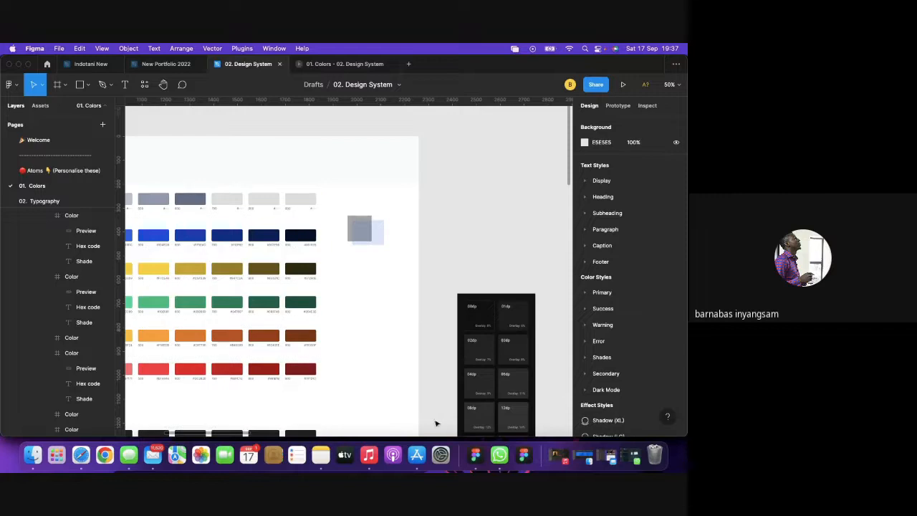
Pick 44495a from the note and set the following swatch's preview fill to 44495A.
left_click(320, 456)
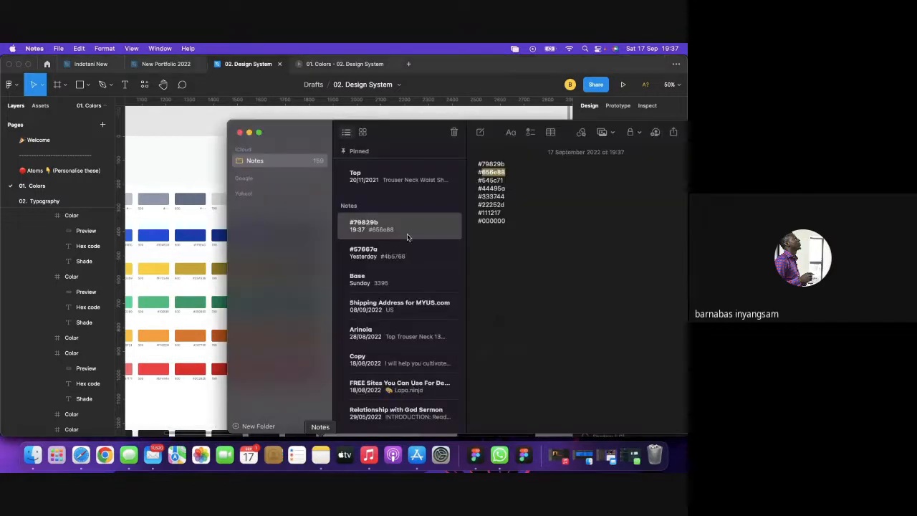
left_click_drag(508, 188, 481, 188)
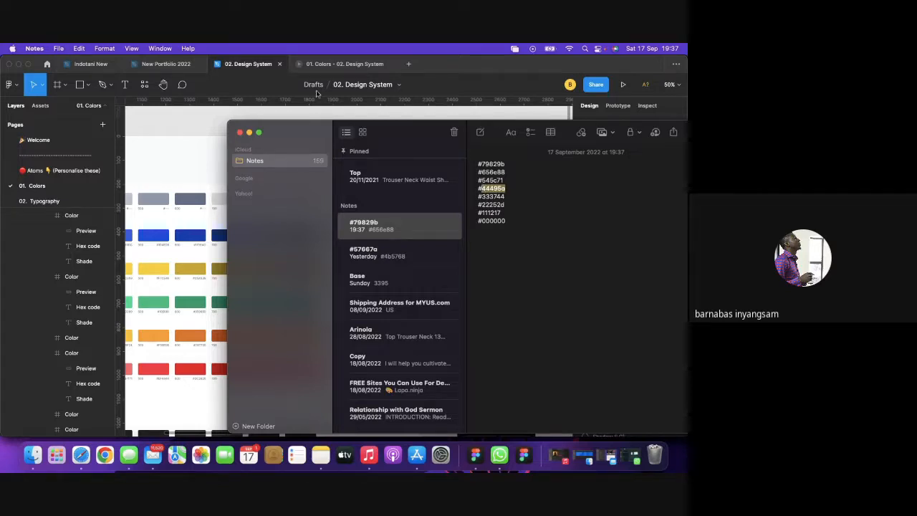
left_click(214, 114)
left_click(244, 198)
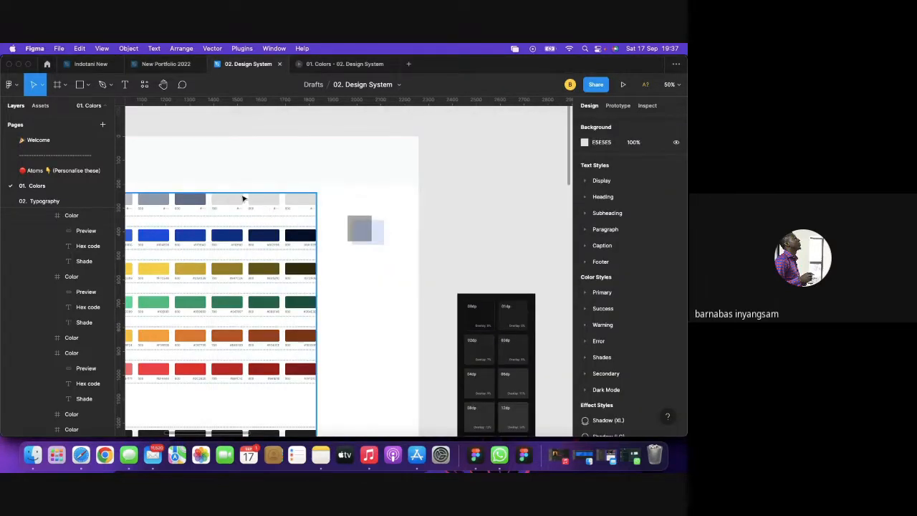
left_click(230, 200)
left_click(230, 199)
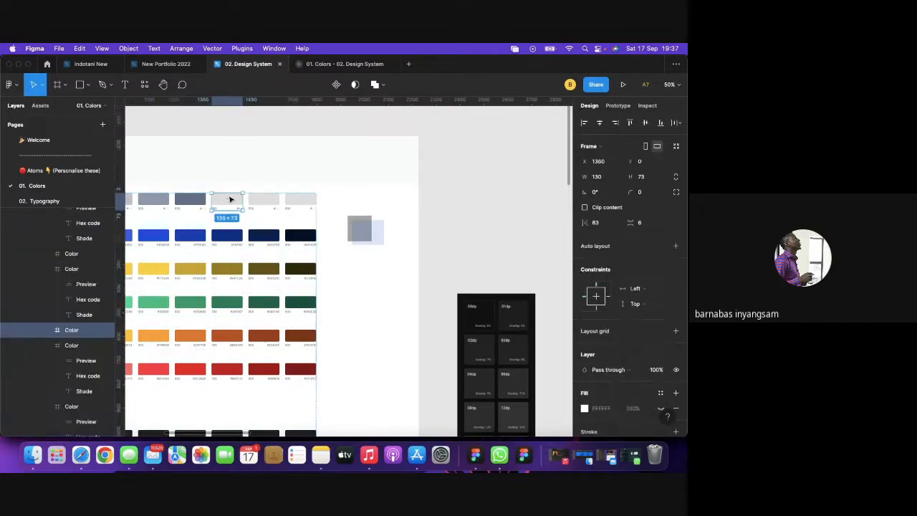
left_click(230, 200)
left_click(604, 316)
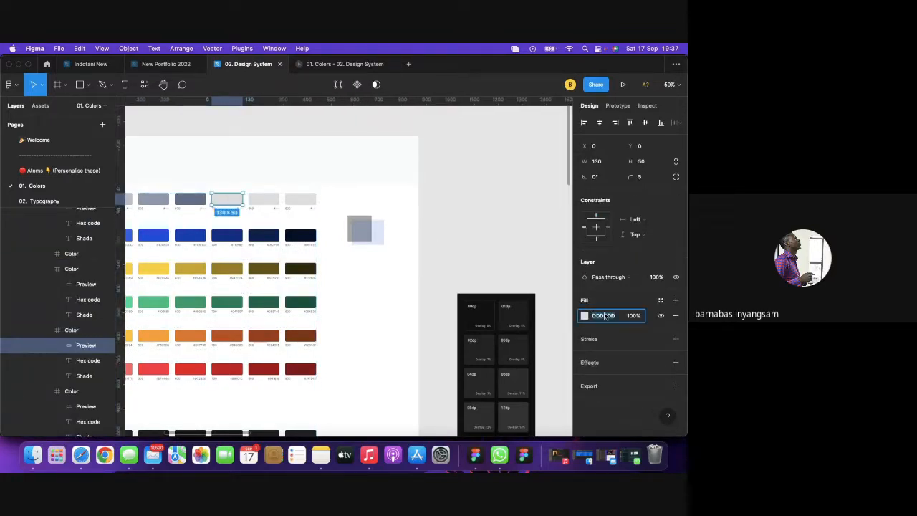
type("44495A")
key("Return")
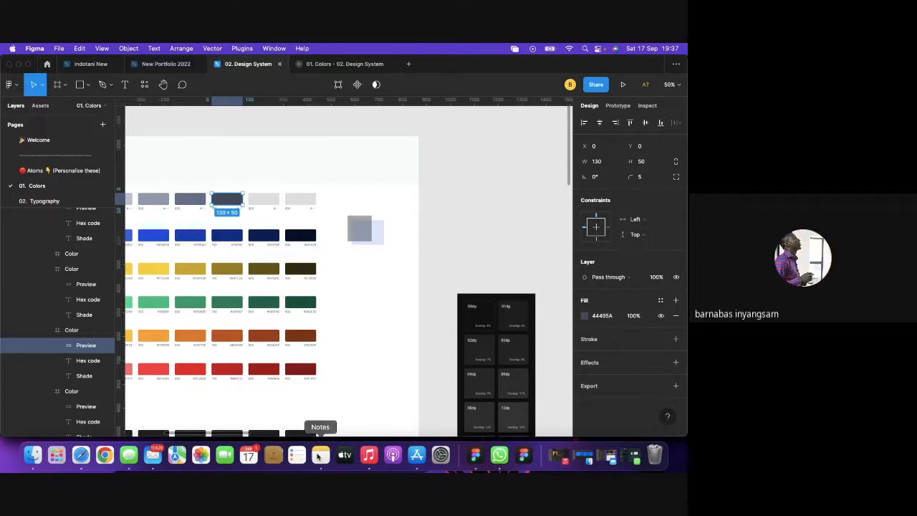
Copy 22252d from the note and paste it as the next swatch's fill, 22252D.
left_click(317, 456)
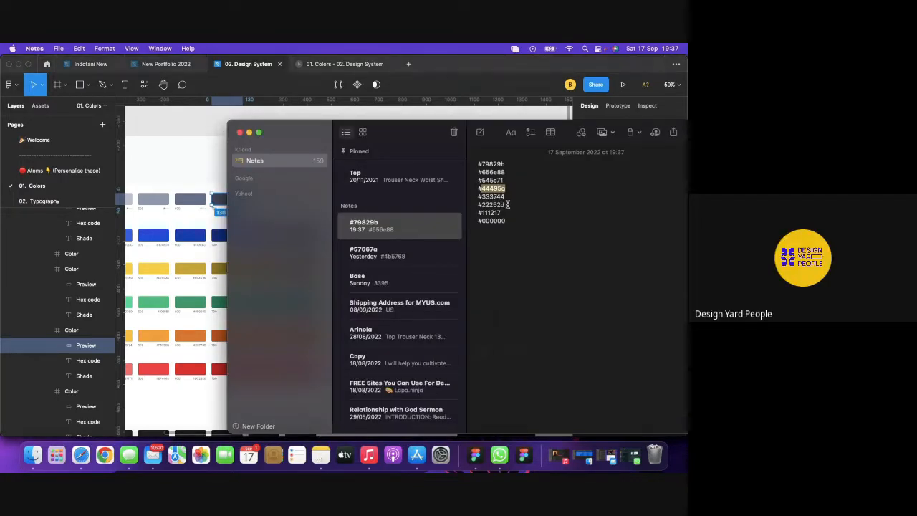
left_click_drag(508, 205, 481, 203)
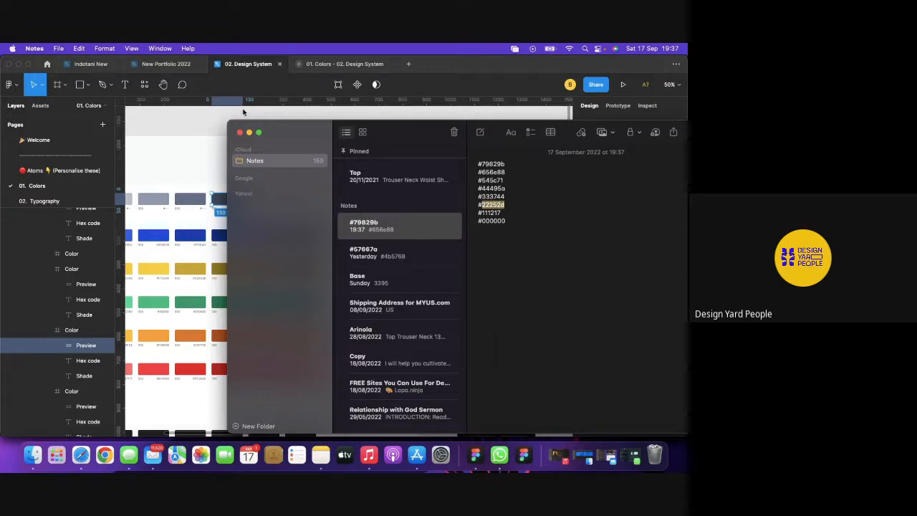
left_click(213, 119)
left_click(274, 199)
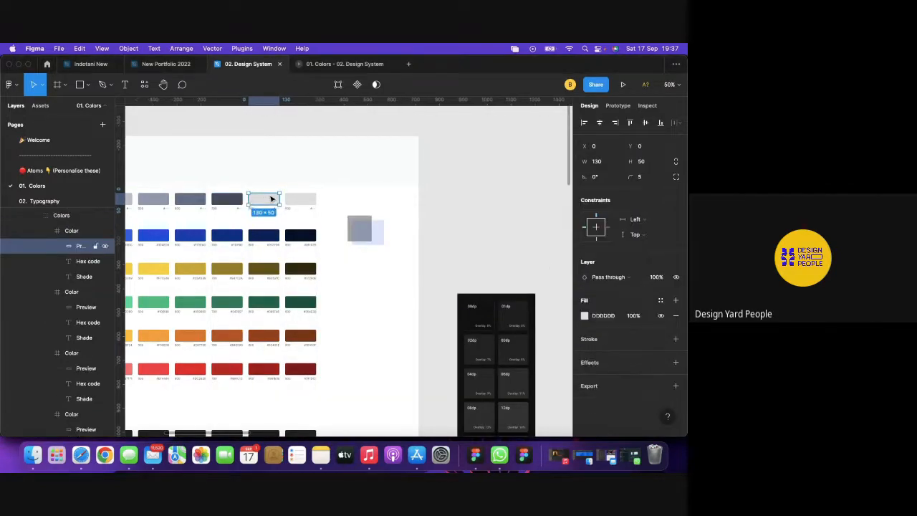
left_click(609, 321)
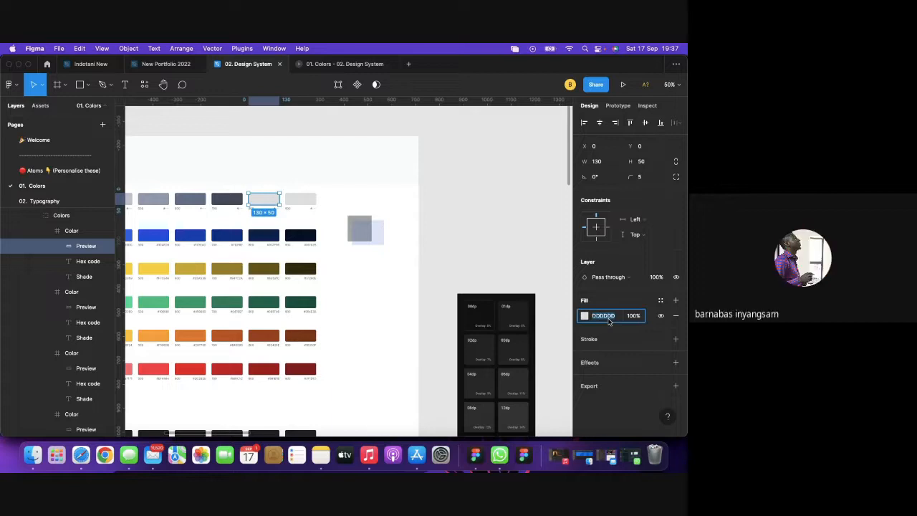
key("cmd+v")
key("Return")
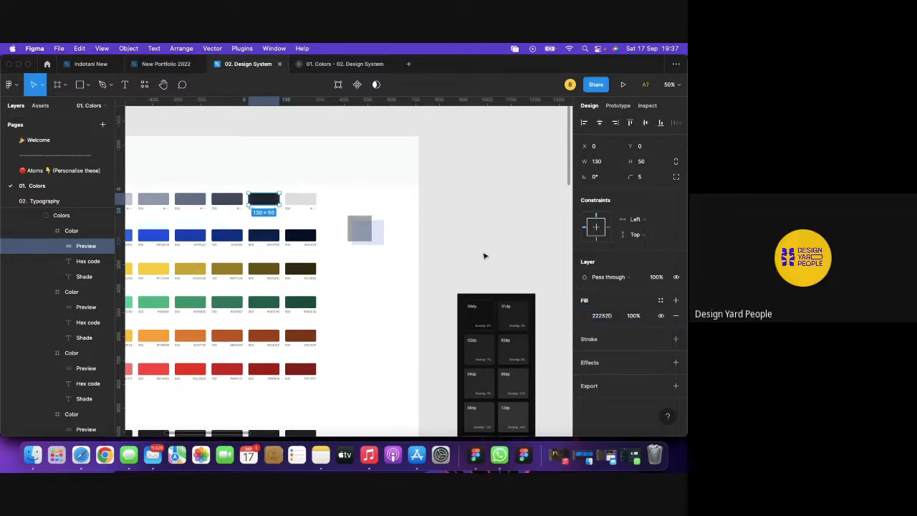
left_click(478, 255)
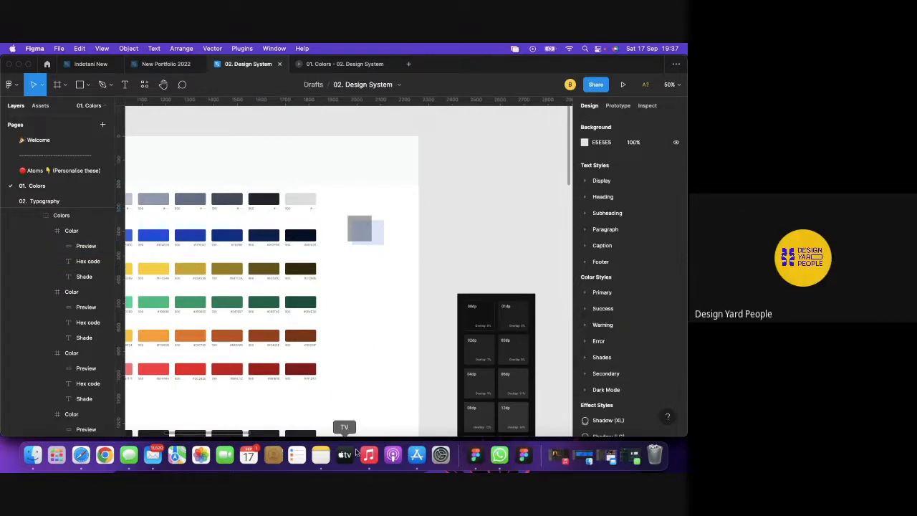
Pick 111217 from the note and set the last swatch's preview fill to 111217.
left_click(320, 455)
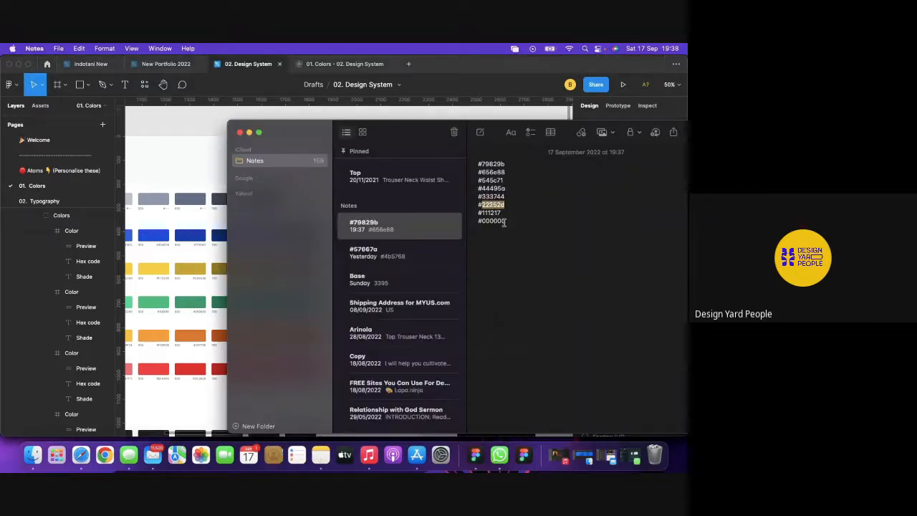
left_click_drag(502, 213, 489, 213)
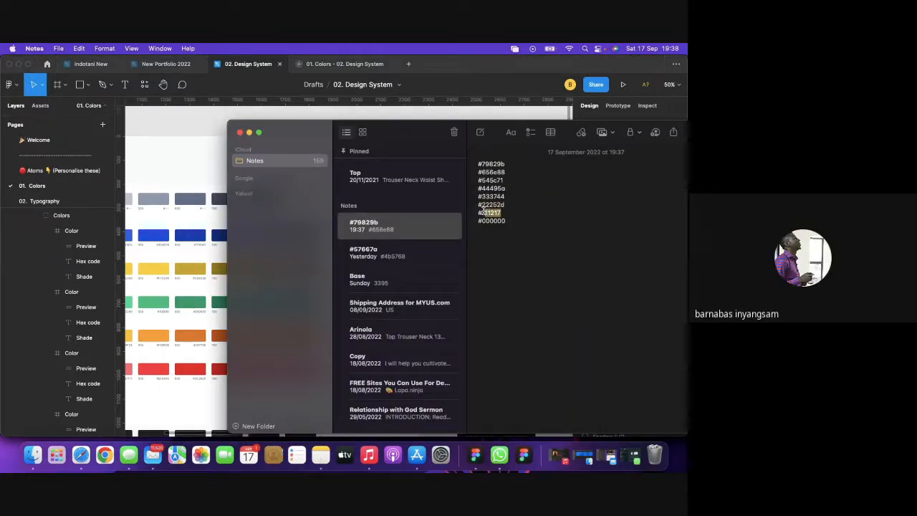
left_click_drag(482, 213, 480, 213)
left_click(249, 132)
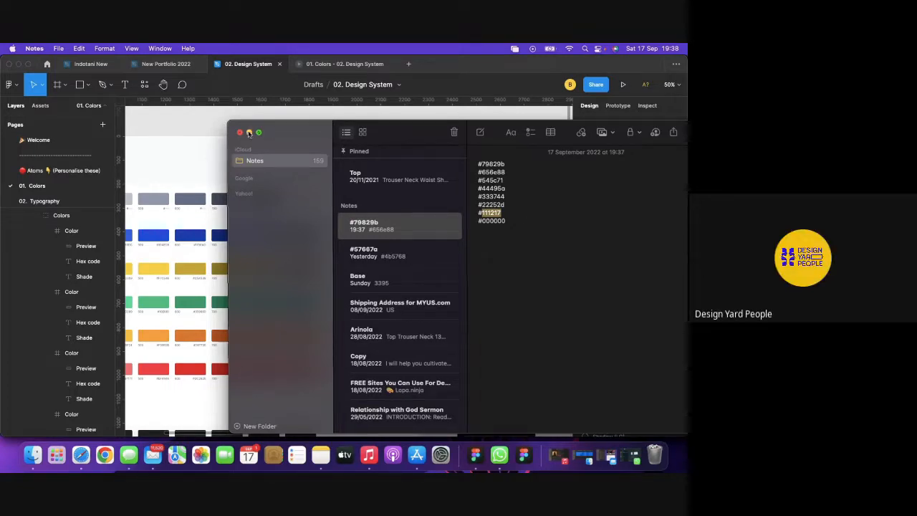
double_click(302, 204)
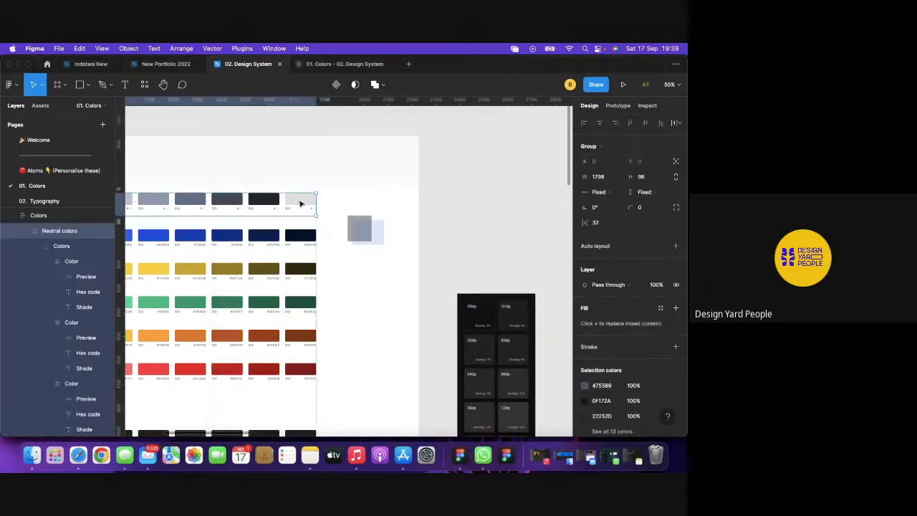
double_click(305, 205)
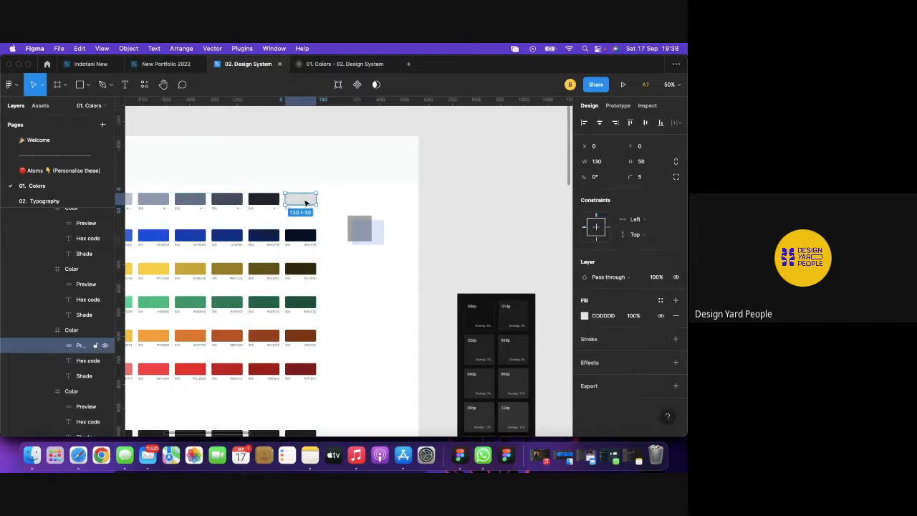
left_click(609, 316)
type("111217")
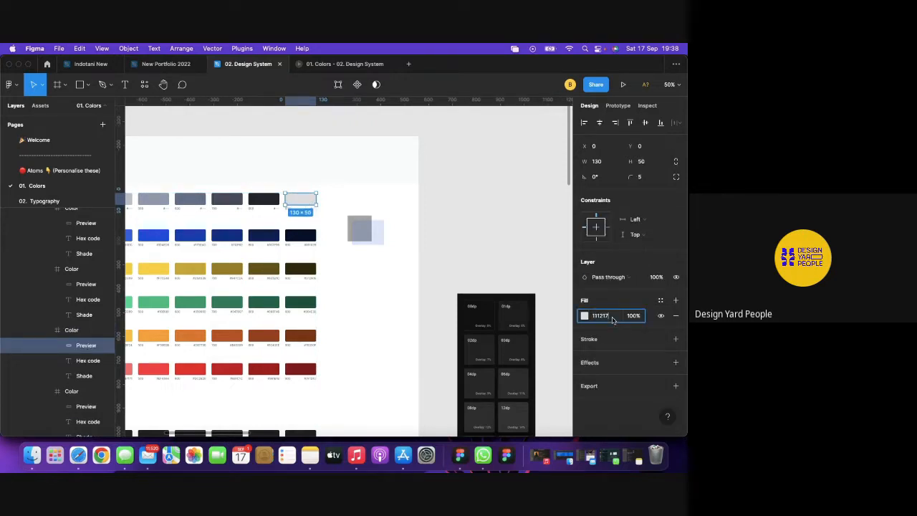
key("Return")
left_click(471, 216)
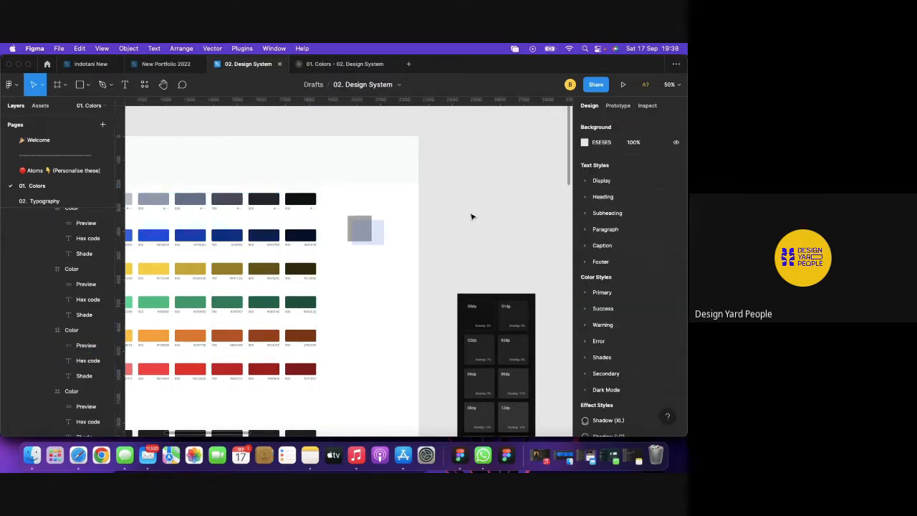
scroll(471, 217, "left", 5)
scroll(471, 216, "left", 5)
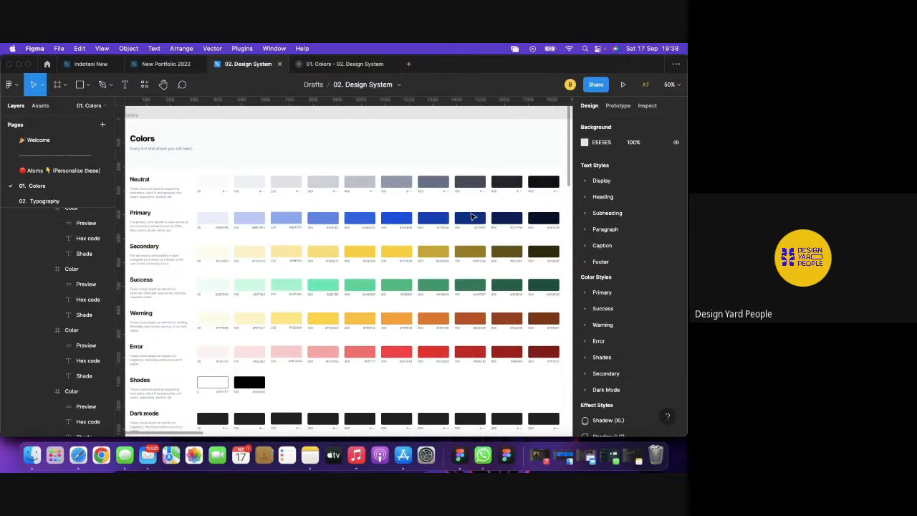
scroll(472, 217, "down", 3)
scroll(472, 217, "right", 2)
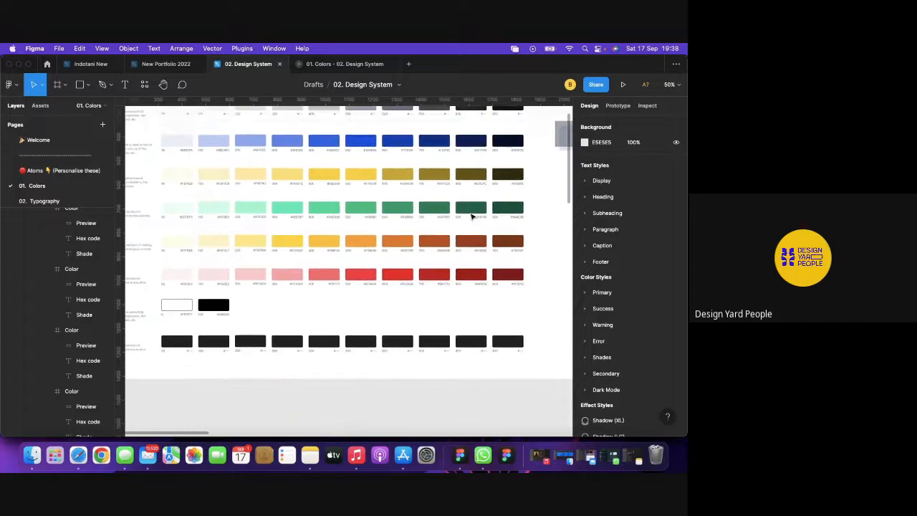
scroll(472, 216, "right", 2)
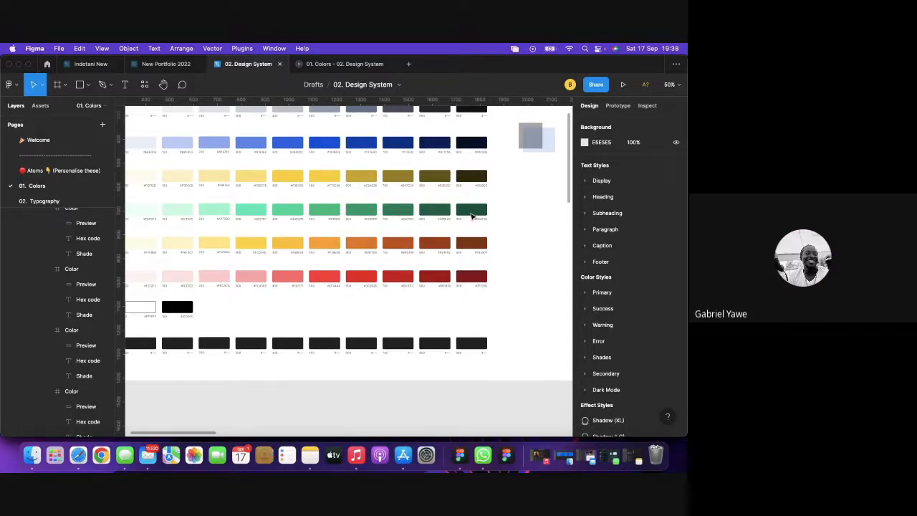
Return to the Google Meet call, raise the volume, and close the raised-hand toast.
left_click(78, 455)
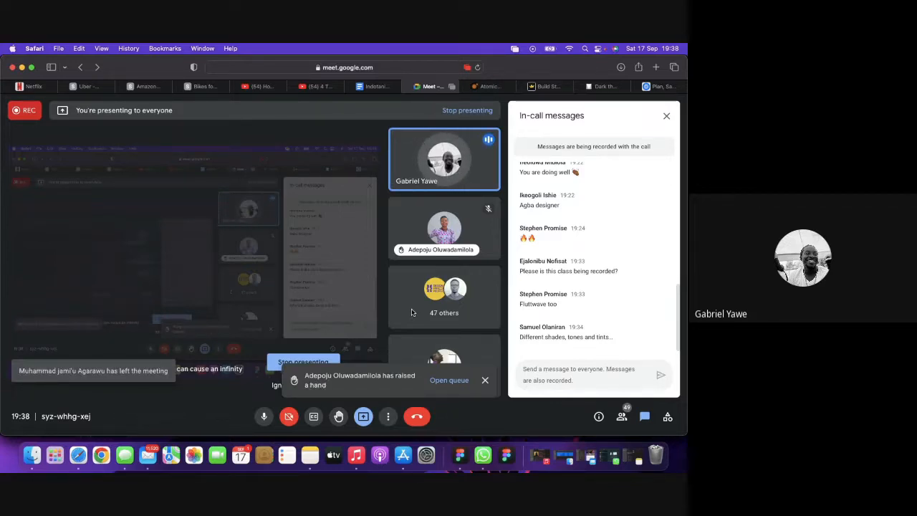
key("XF86AudioRaiseVolume")
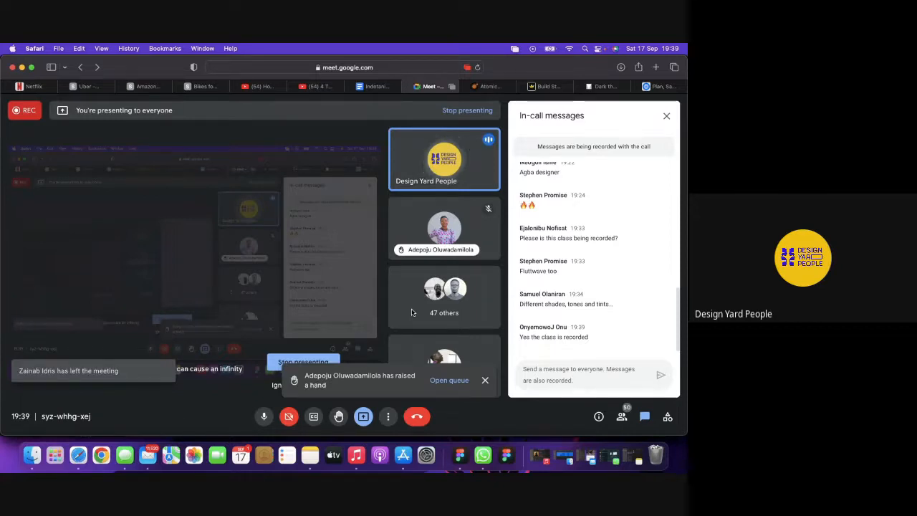
left_click(485, 380)
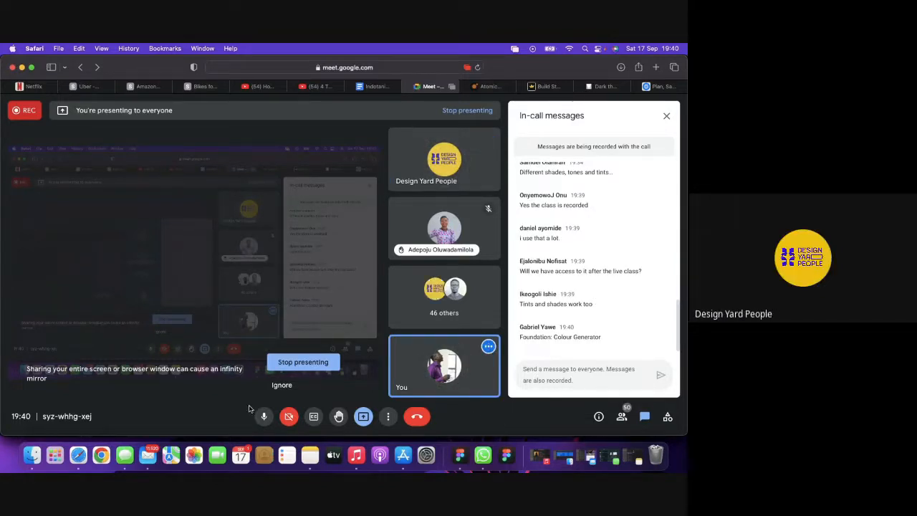
Back in Figma, select the first Neutral swatch's preview rectangle.
left_click(460, 455)
scroll(487, 141, "up", 5)
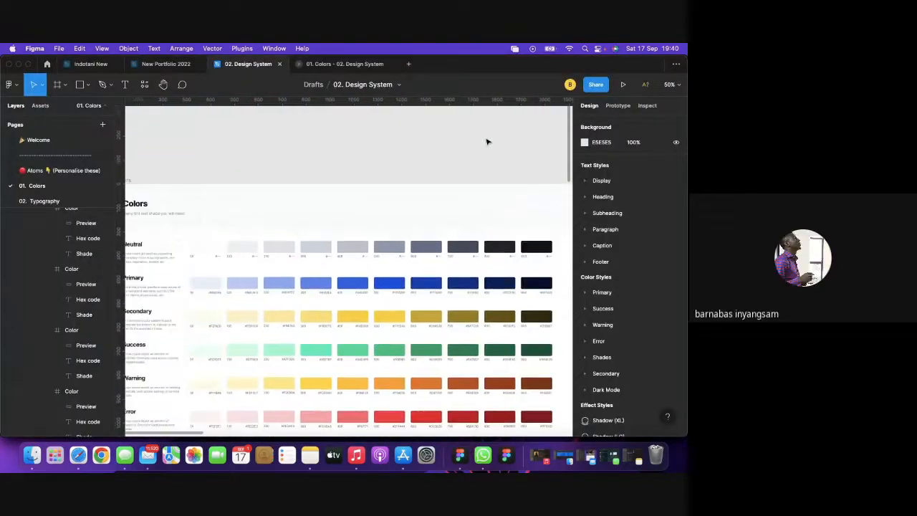
scroll(430, 139, "right", 3)
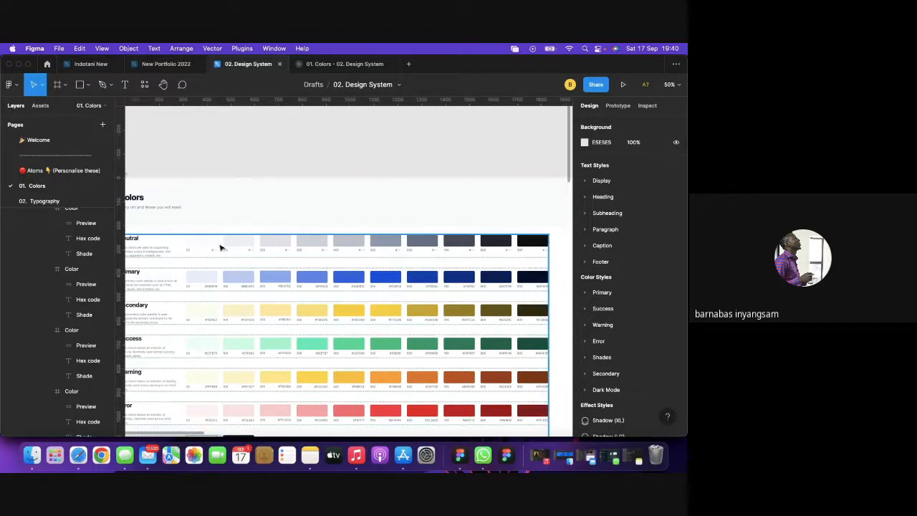
scroll(500, 162, "down", 2)
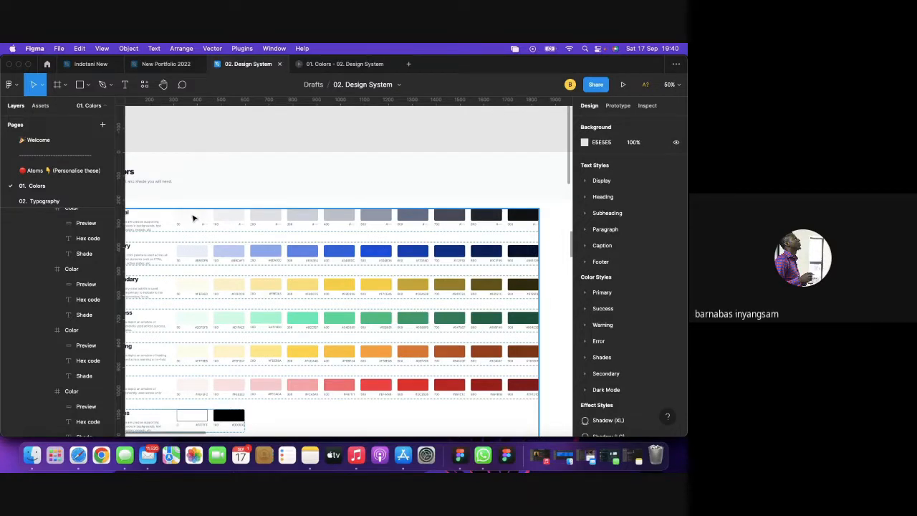
left_click(193, 218)
double_click(193, 218)
double_click(193, 218)
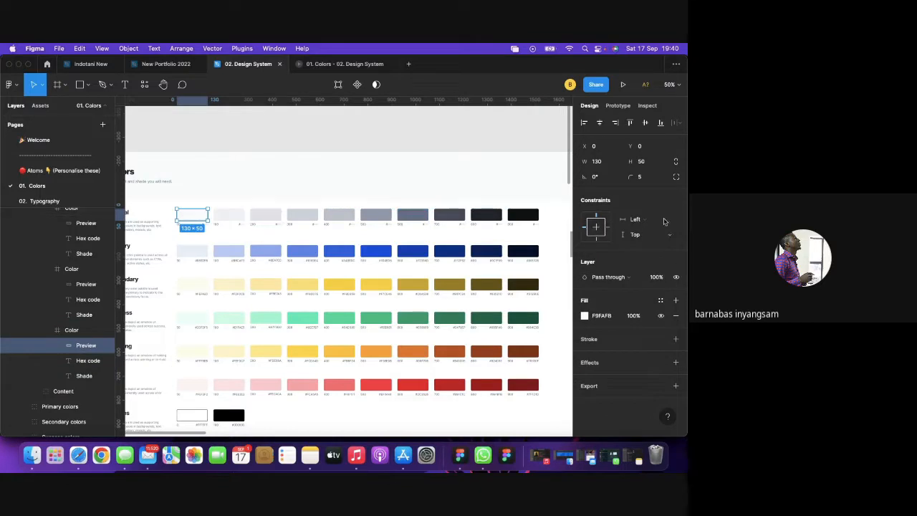
Create a colour style named Neutral / 50 from the swatch's fill.
left_click(661, 301)
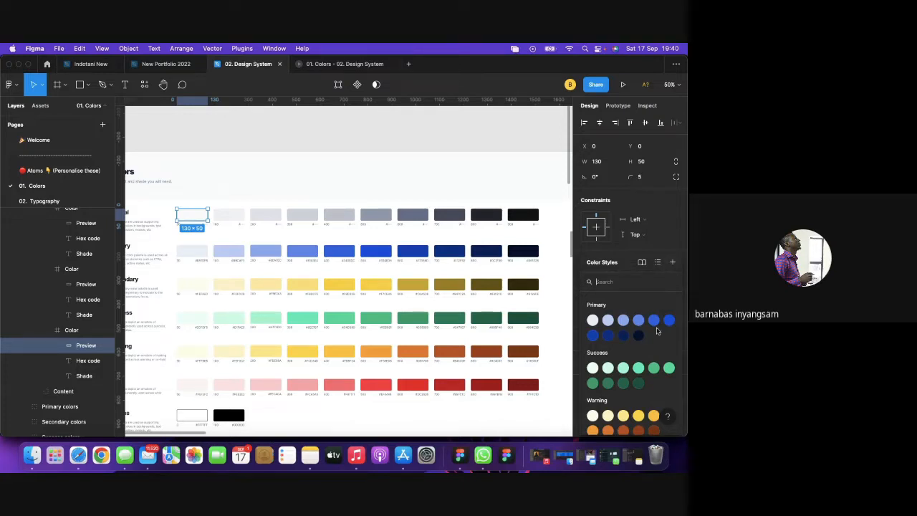
scroll(656, 331, "down", 3)
scroll(657, 331, "down", 3)
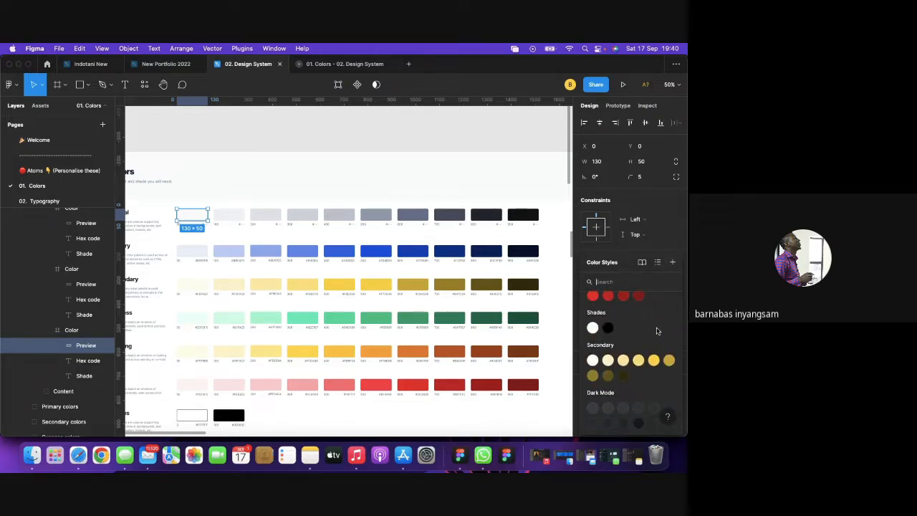
scroll(658, 331, "up", 2)
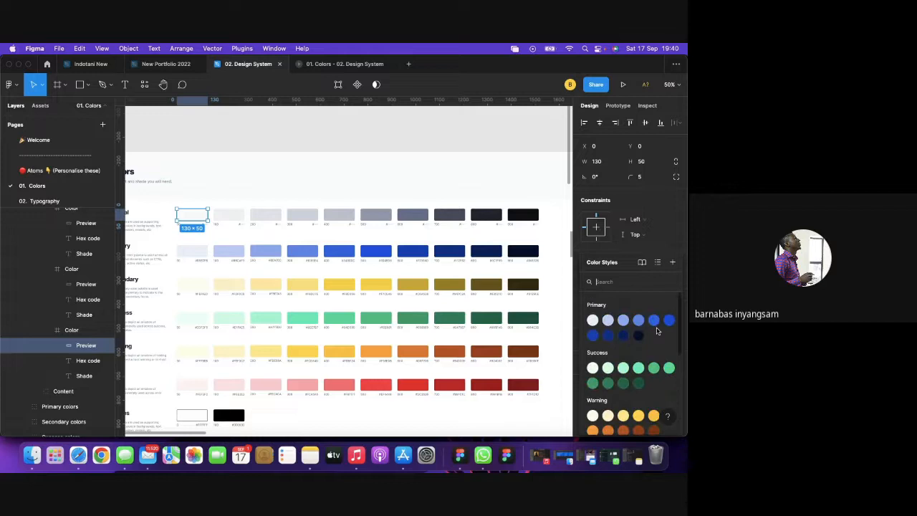
left_click(672, 265)
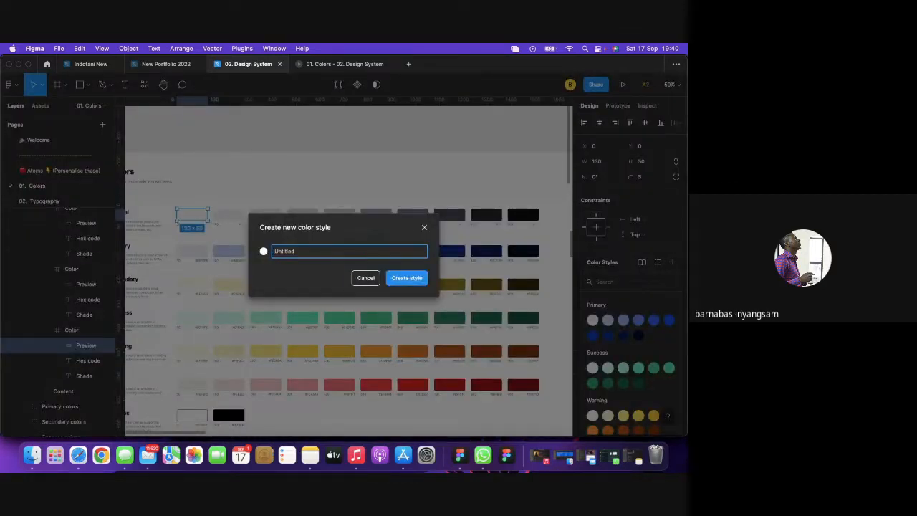
type("Nuet")
key("BackSpace")
key("BackSpace")
key("BackSpace")
type("eu")
left_click_drag(307, 249, 275, 252)
key("super+c")
left_click(405, 278)
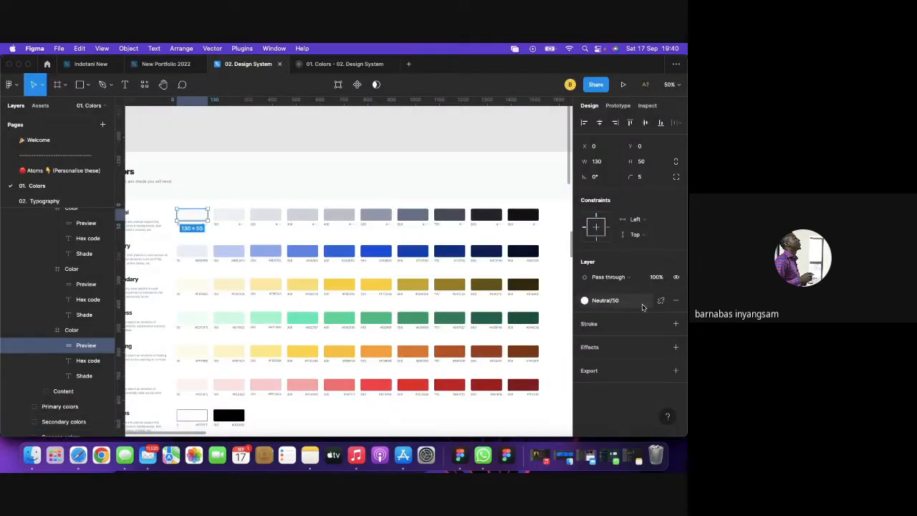
Select the 100 swatch's preview rectangle, then clear the canvas selection.
left_click(229, 218)
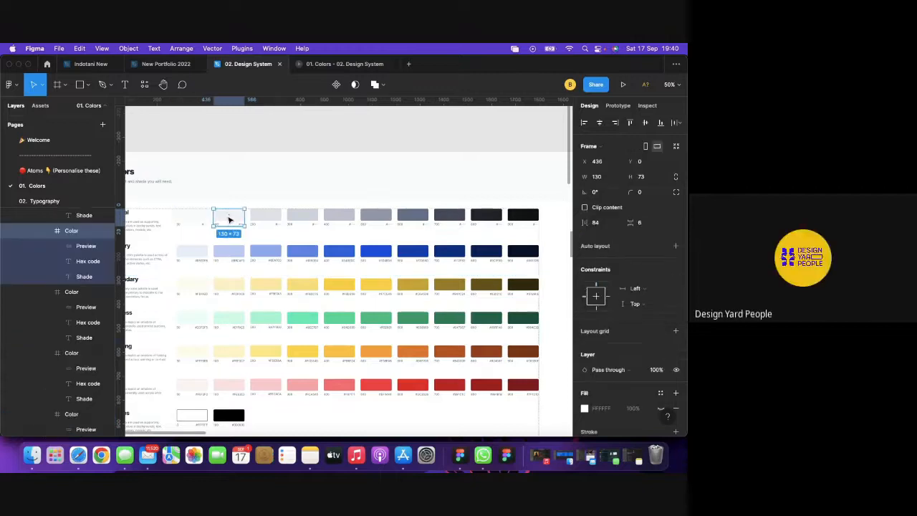
double_click(230, 219)
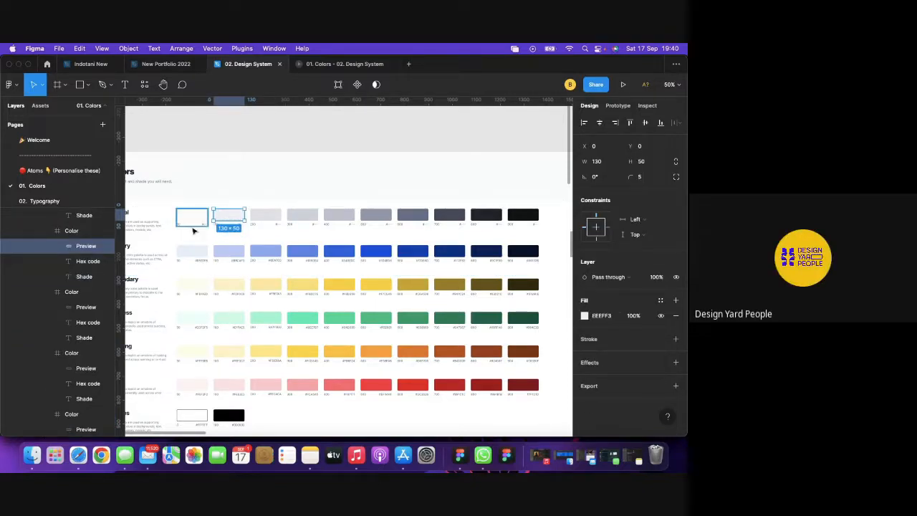
left_click(240, 141)
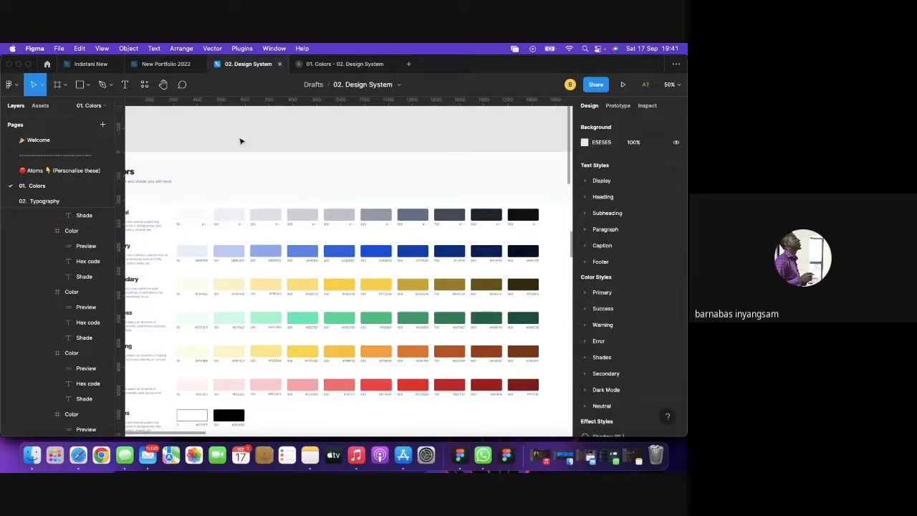
scroll(364, 167, "up", 5)
scroll(364, 167, "up", 3)
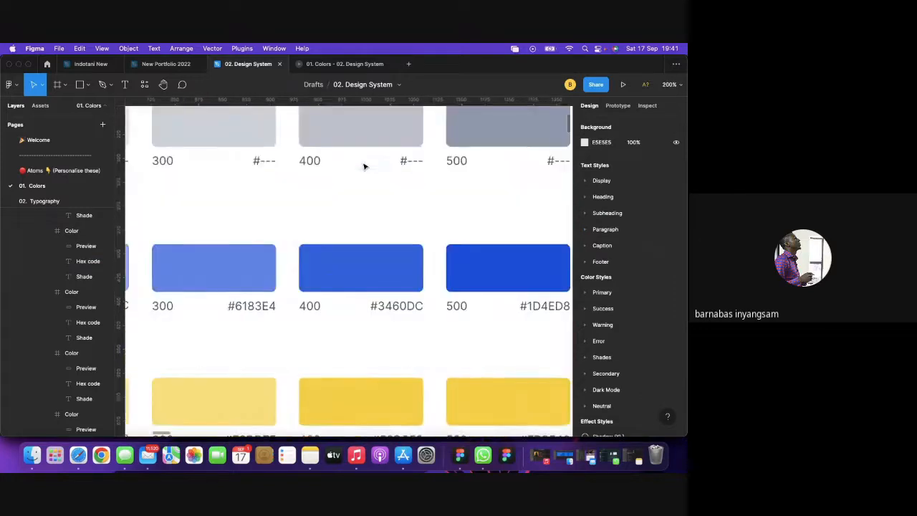
scroll(364, 167, "left", 4)
scroll(364, 167, "left", 5)
scroll(364, 167, "down", 2)
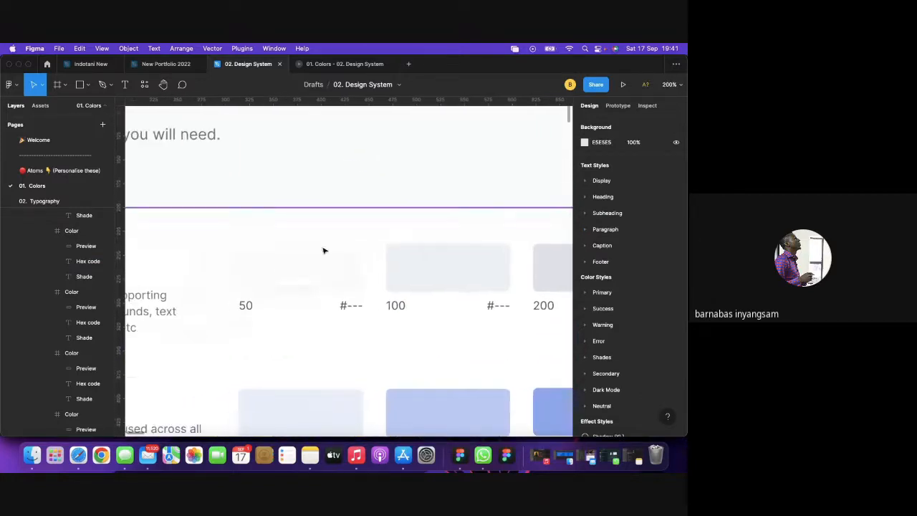
scroll(433, 312, "right", 4)
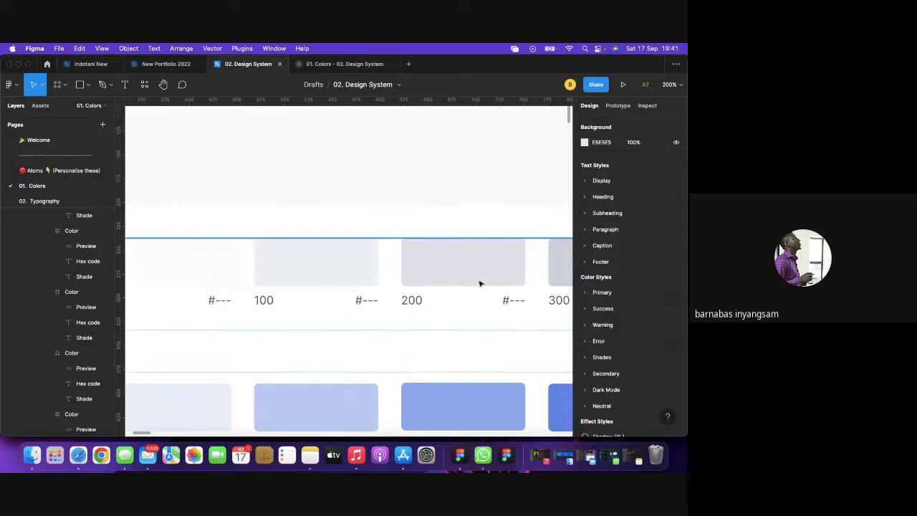
scroll(444, 287, "right", 4)
scroll(494, 301, "right", 6)
scroll(495, 301, "up", 1)
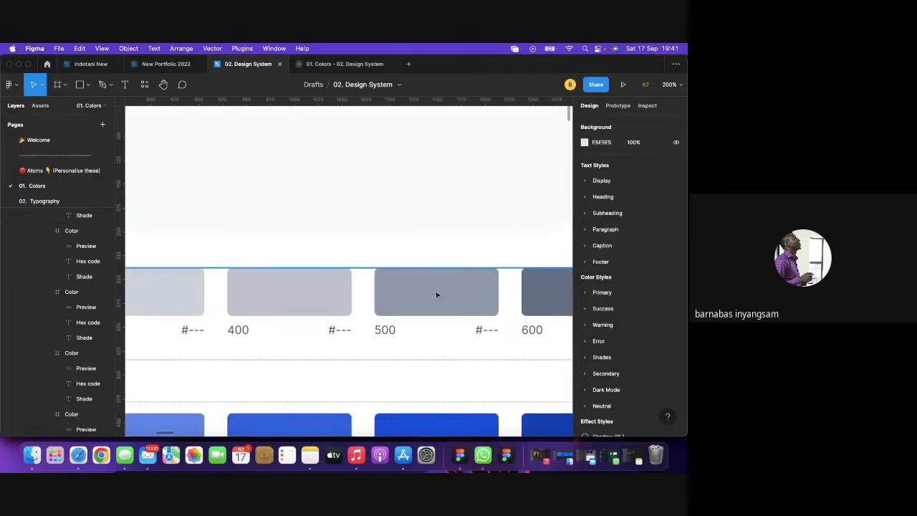
scroll(437, 297, "right", 3)
scroll(422, 301, "up", 1)
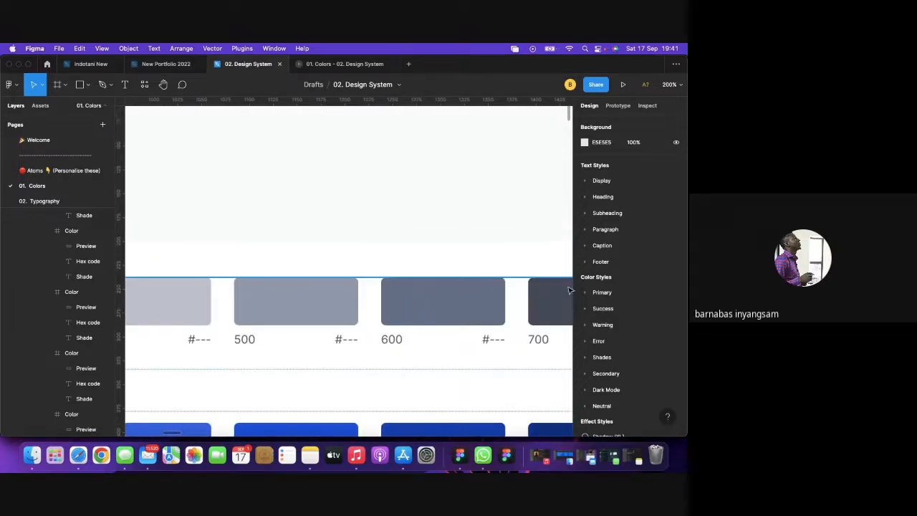
scroll(406, 317, "right", 8)
scroll(405, 318, "up", 1)
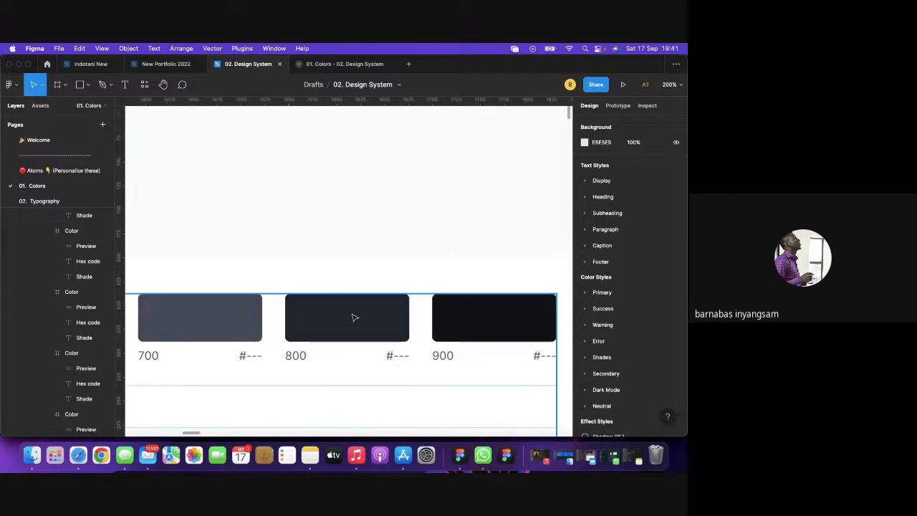
scroll(423, 325, "left", 18)
scroll(423, 325, "down", 1)
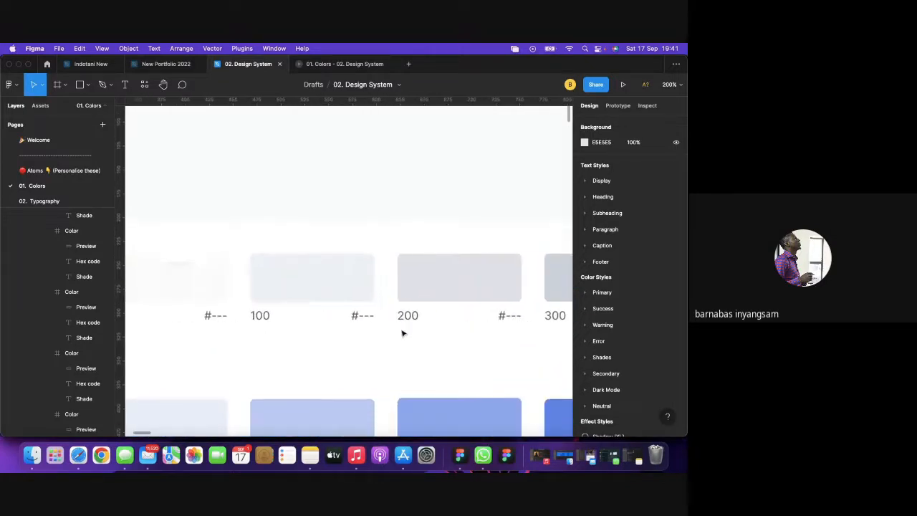
scroll(268, 324, "left", 7)
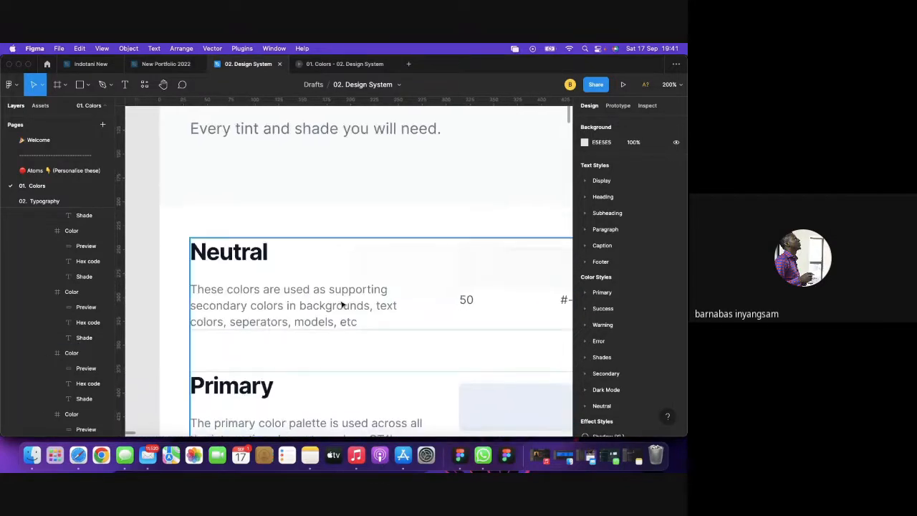
scroll(341, 304, "right", 3)
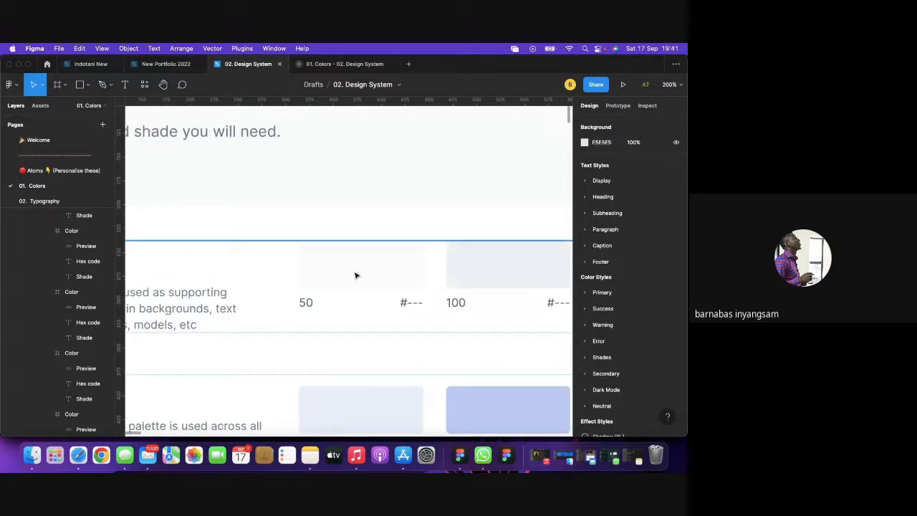
scroll(446, 257, "right", 3)
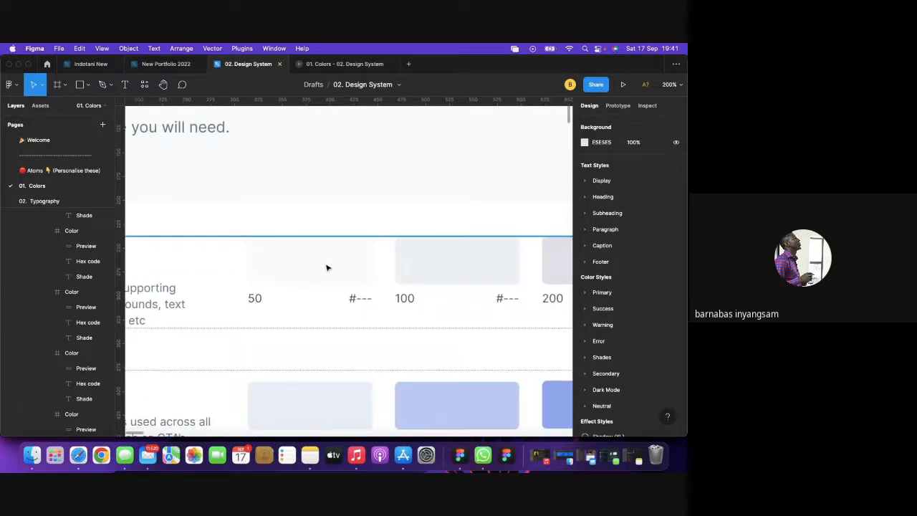
scroll(279, 304, "down", 2)
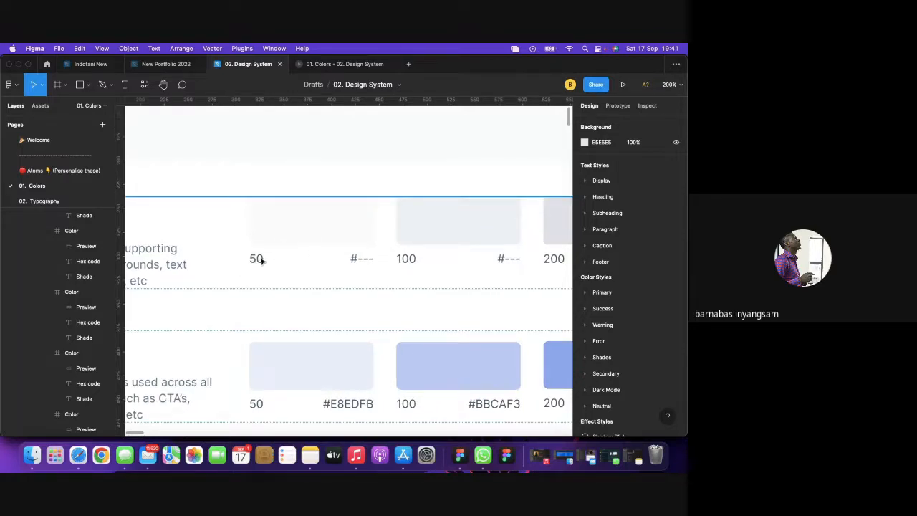
scroll(422, 245, "right", 2)
Create a Neutral colour style from the 100 swatch's fill.
double_click(393, 234)
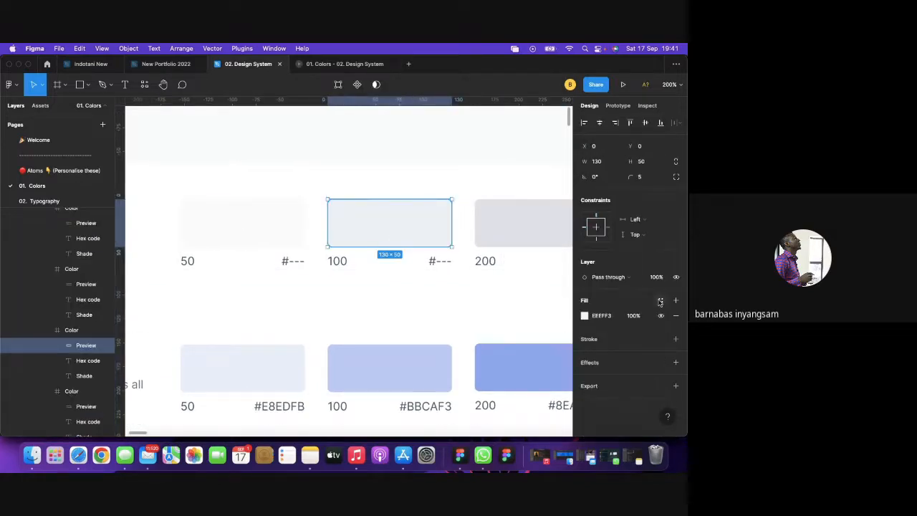
left_click(660, 301)
left_click(672, 263)
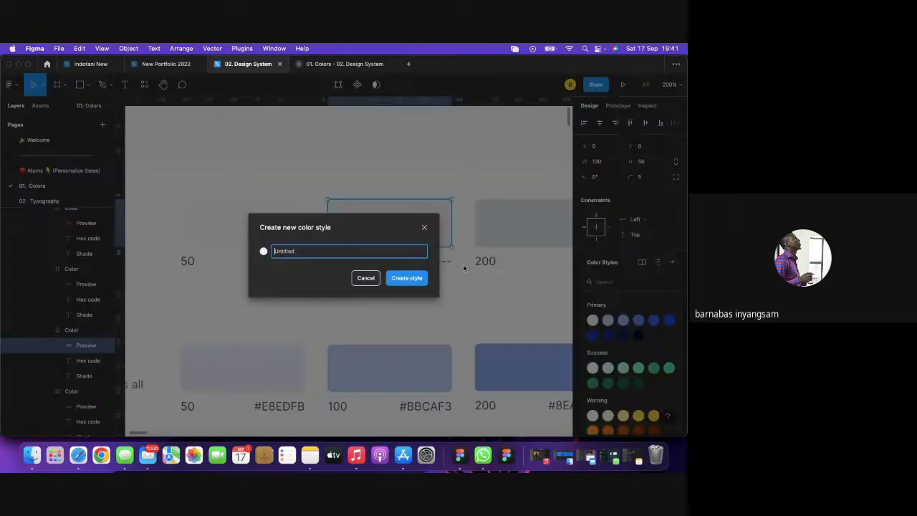
type("Neutral / 50")
left_click(407, 279)
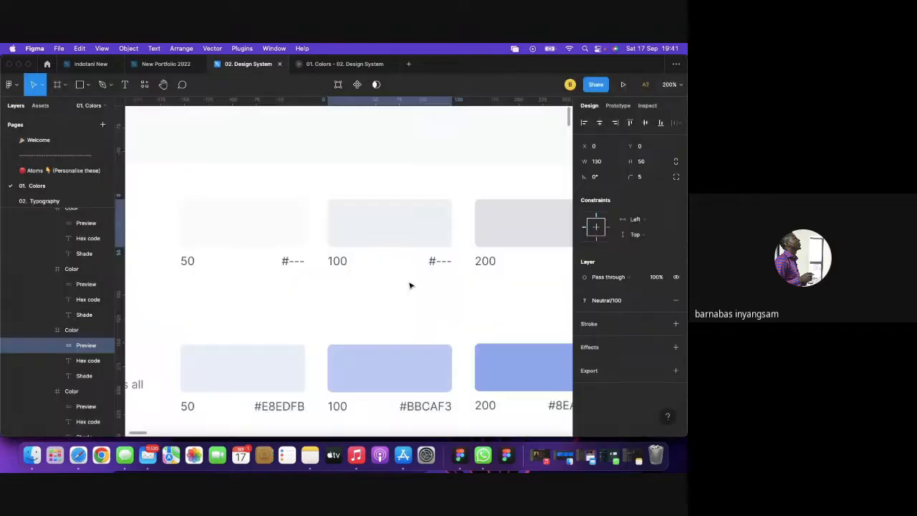
Save the 200 swatch's fill as the colour style Neutral / 200 after cancelling a first attempt.
scroll(453, 246, "right", 3)
left_click(435, 236)
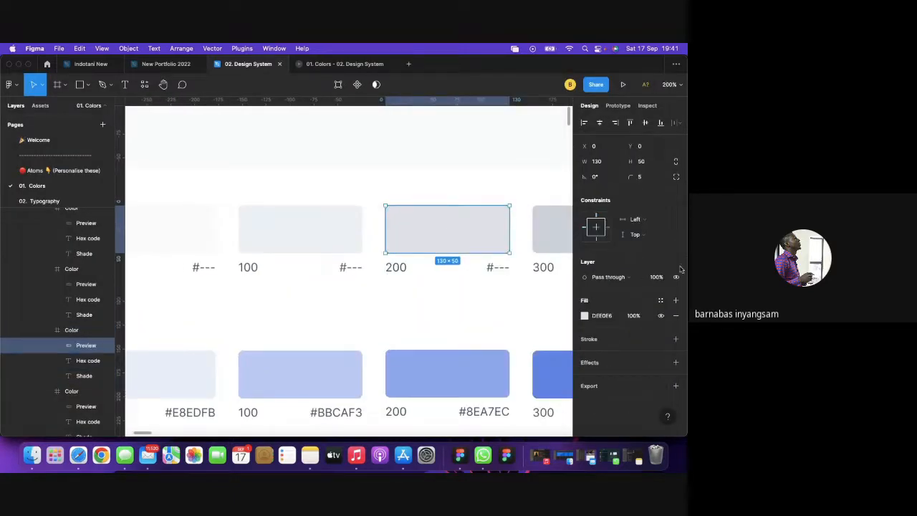
left_click(661, 300)
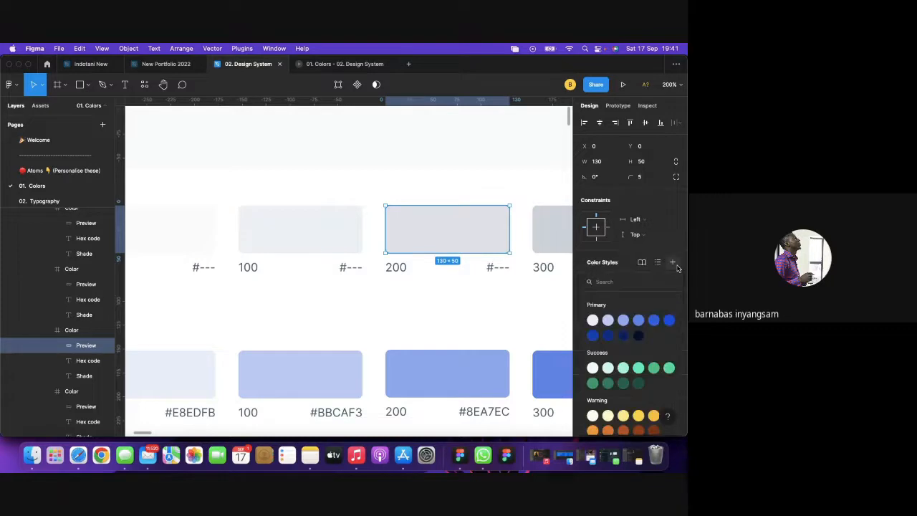
left_click(673, 263)
type("Neutral / 50")
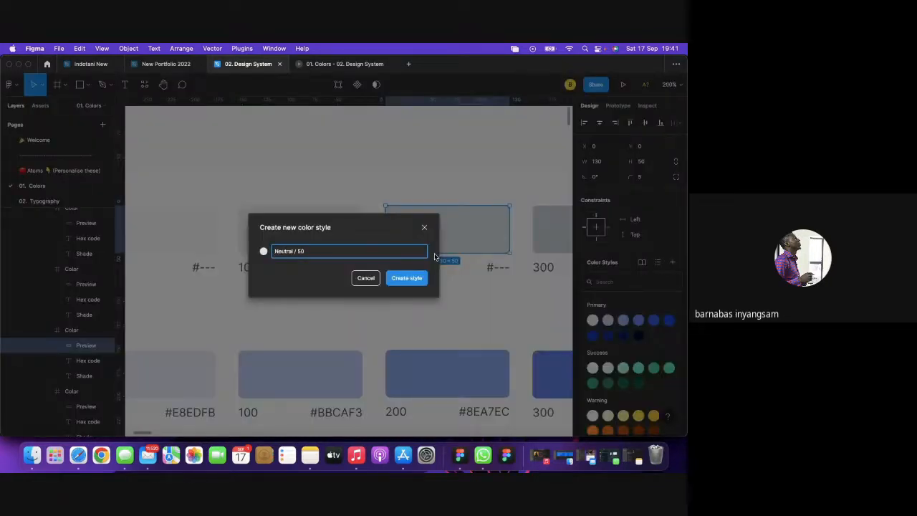
left_click(364, 280)
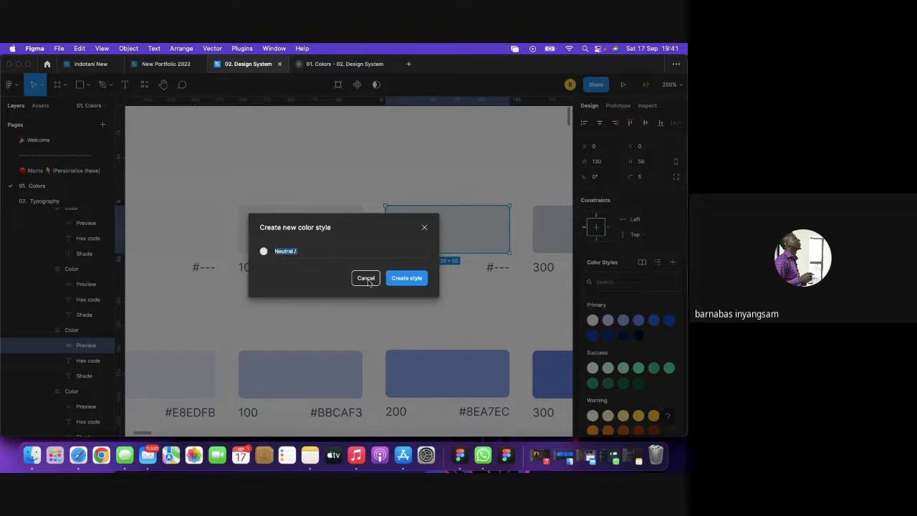
left_click(365, 278)
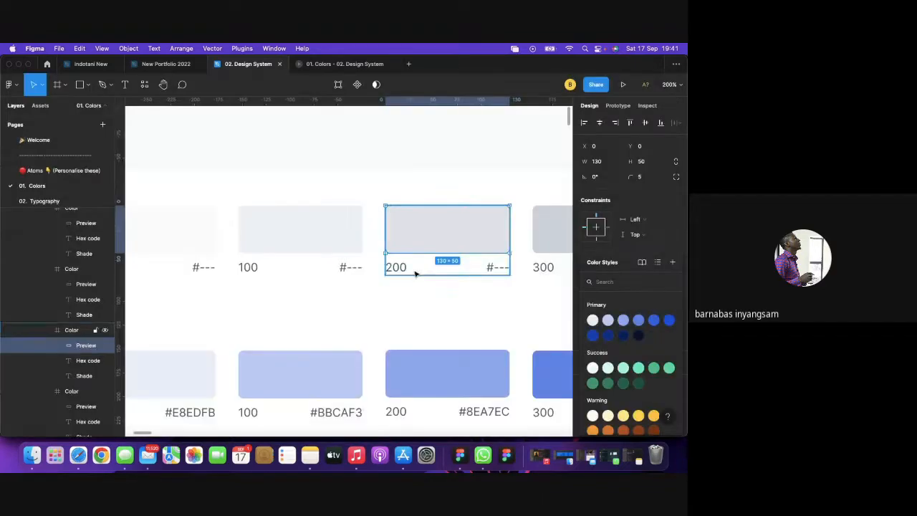
left_click(672, 264)
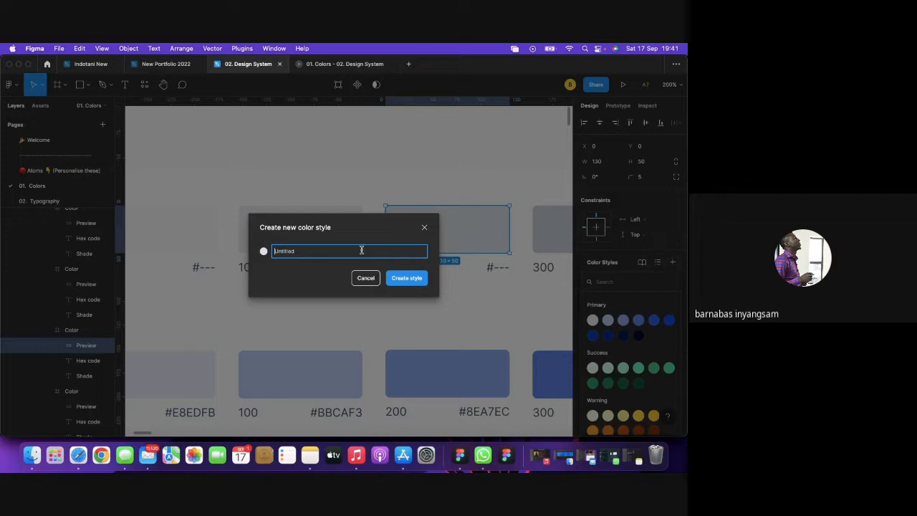
key("super+v")
key("BackSpace")
key("BackSpace")
key("Return")
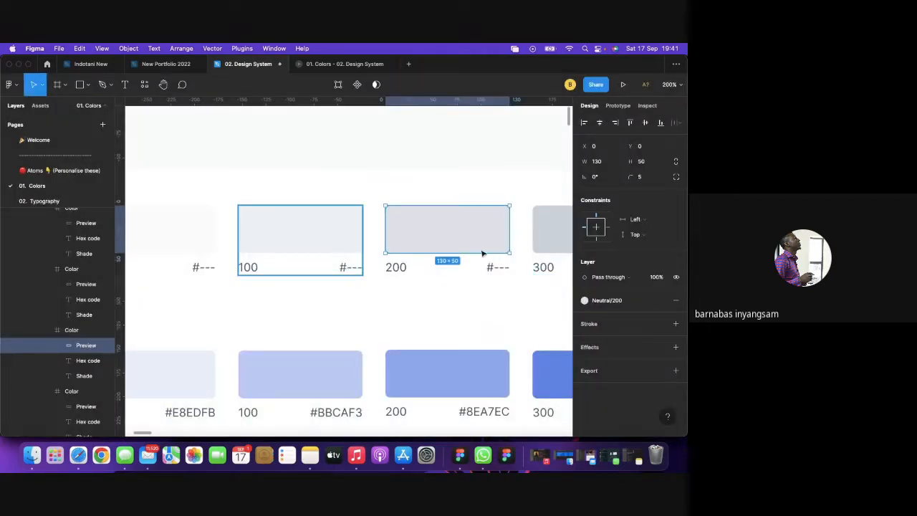
scroll(502, 244, "right", 3)
left_click(475, 238)
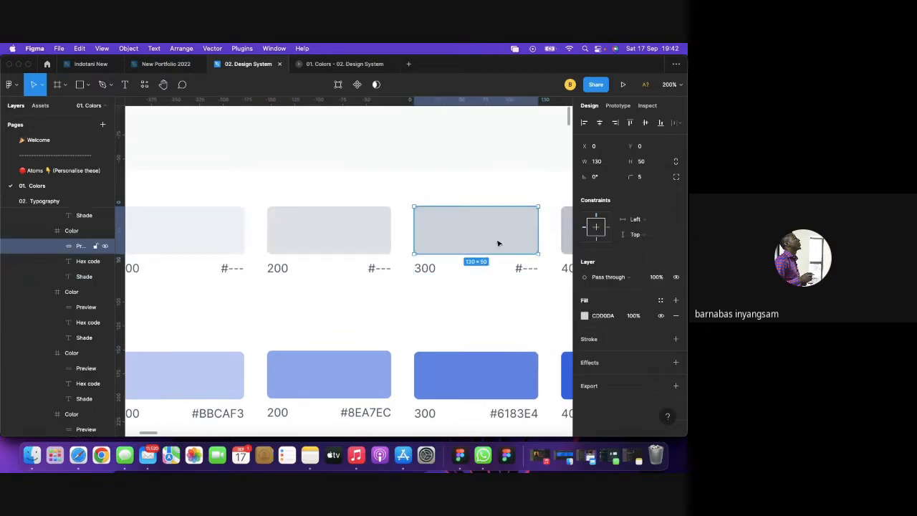
Save the 300 swatch's fill as the colour style Neutral / 300.
left_click(661, 299)
left_click(672, 262)
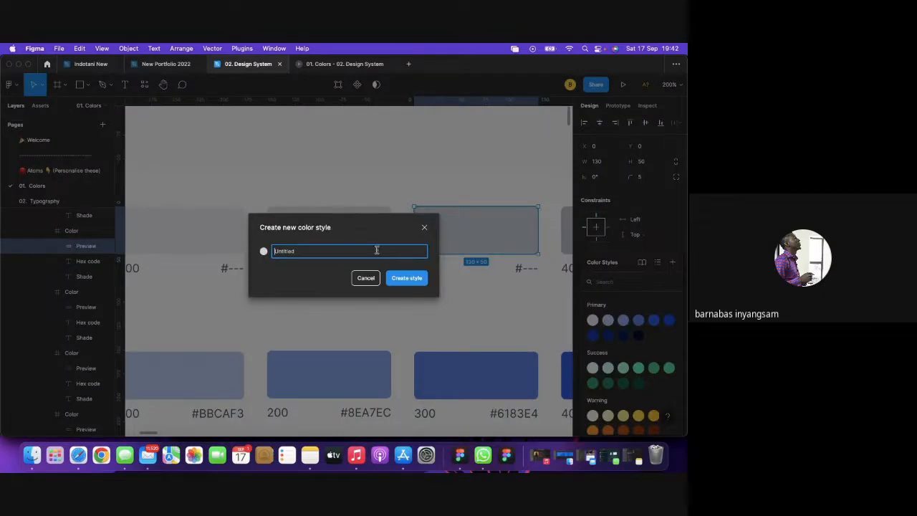
type("Neutral / 50")
key("BackSpace")
key("BackSpace")
key("Return")
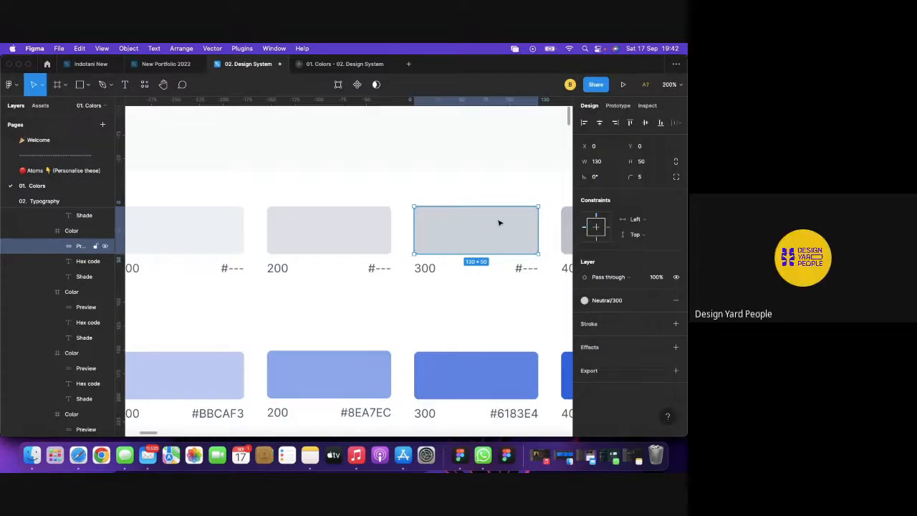
Save the 400 swatch's fill as the colour style Neutral / 400.
scroll(499, 223, "right", 5)
left_click(445, 234)
left_click(446, 234)
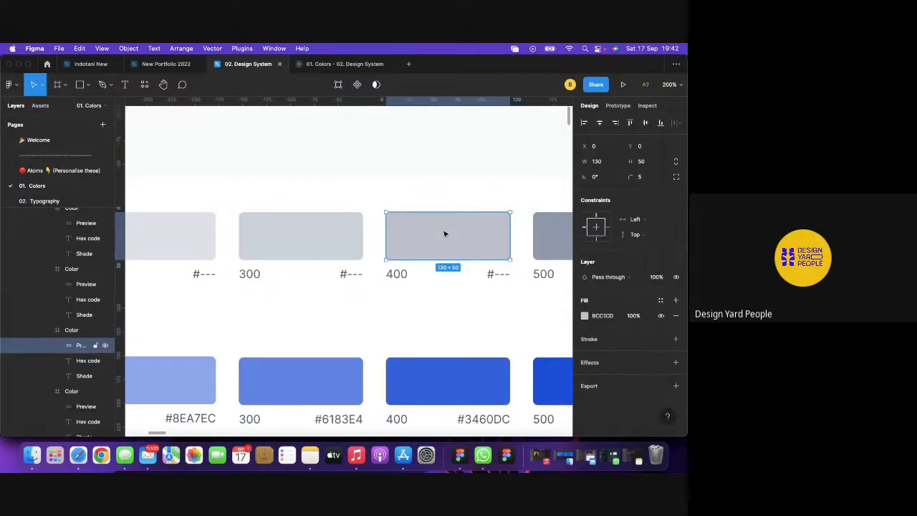
left_click(662, 300)
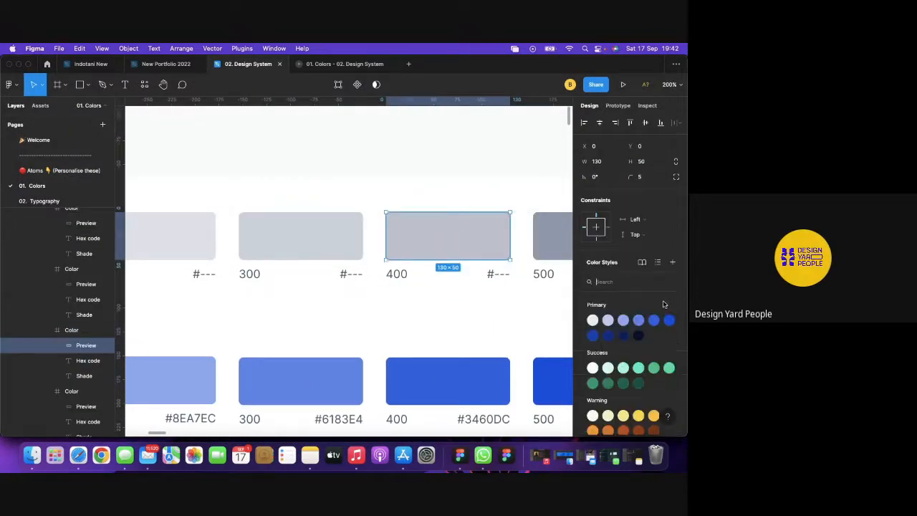
left_click(673, 263)
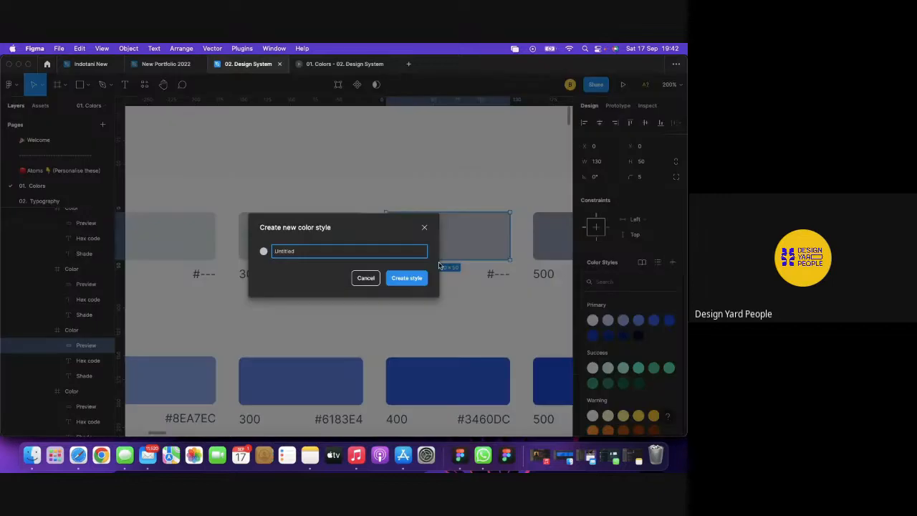
type("Neutral / 50")
type("400")
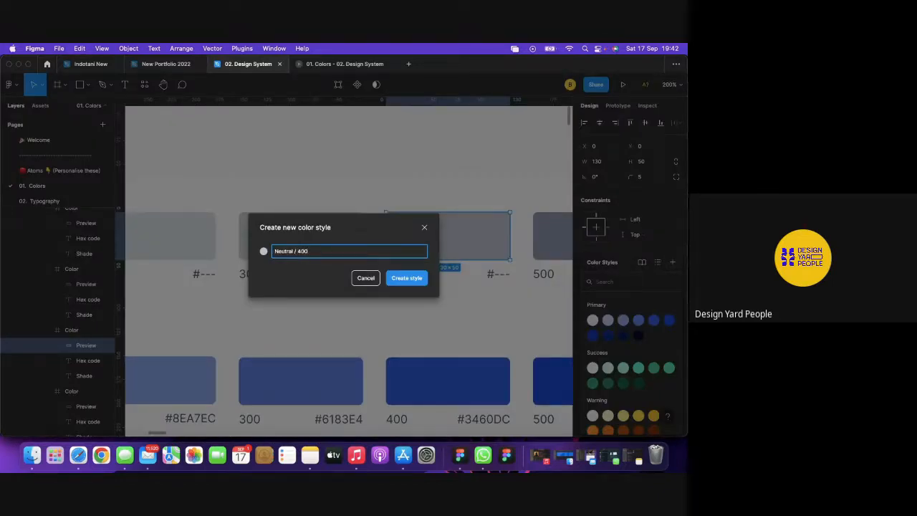
key("Return")
Save the 500 swatch's fill as the colour style Neutral / 500.
scroll(417, 249, "right", 5)
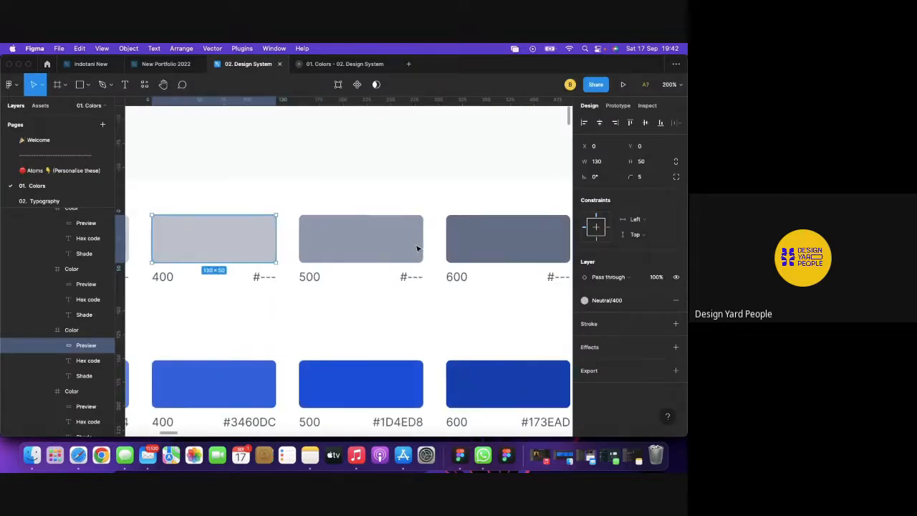
left_click(362, 247)
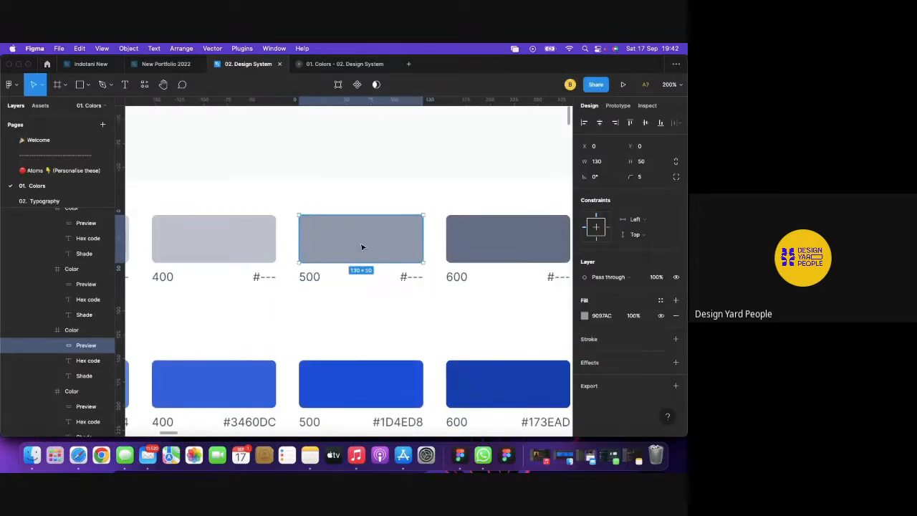
left_click(662, 301)
left_click(672, 262)
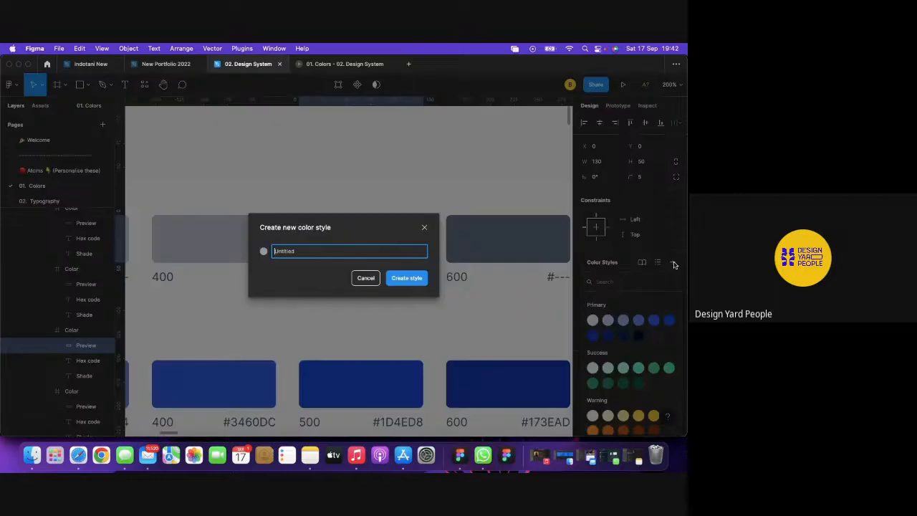
type("Neutral / 500")
left_click(398, 285)
Save the 600 swatch's fill as the colour style Neutral / 600.
scroll(471, 250, "right", 5)
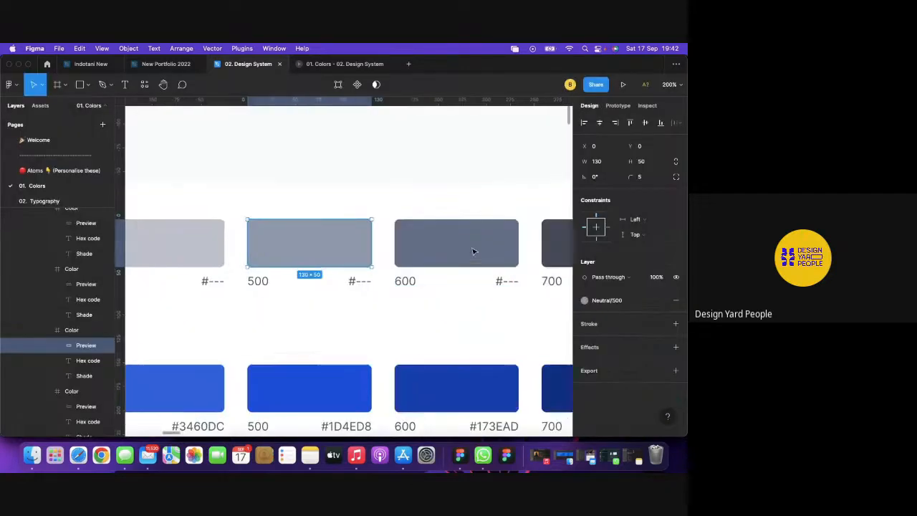
left_click(393, 249)
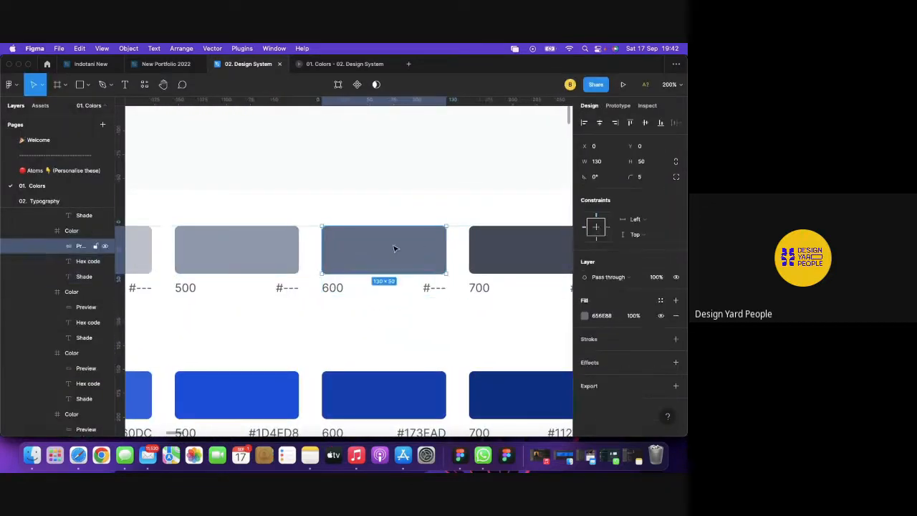
left_click(662, 301)
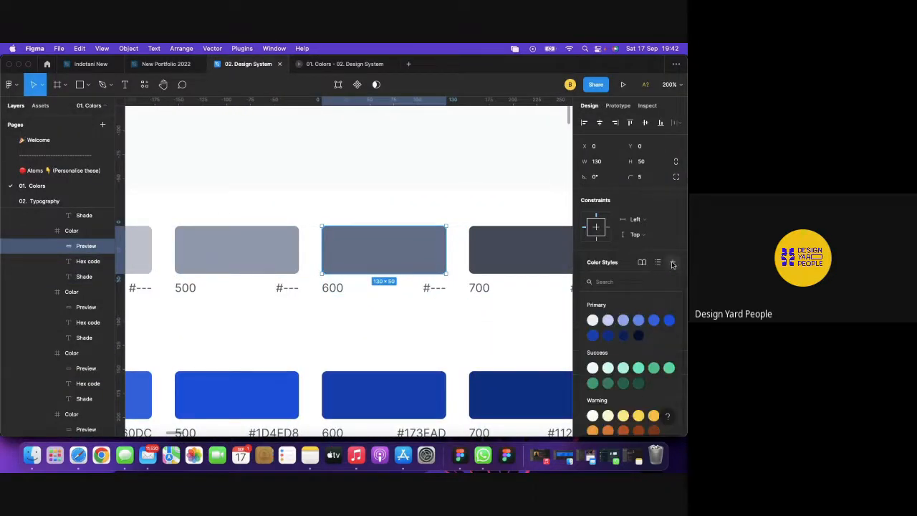
left_click(673, 264)
type("Neutral / 50")
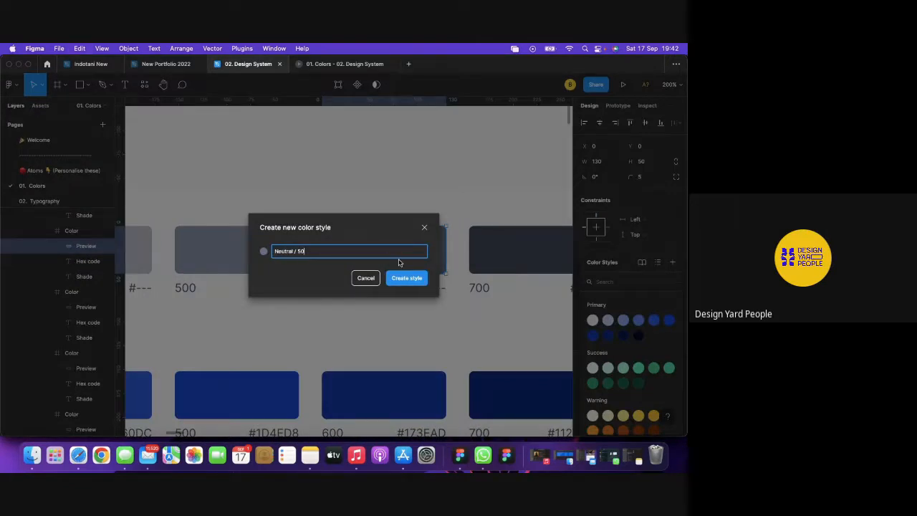
type("600")
key("Return")
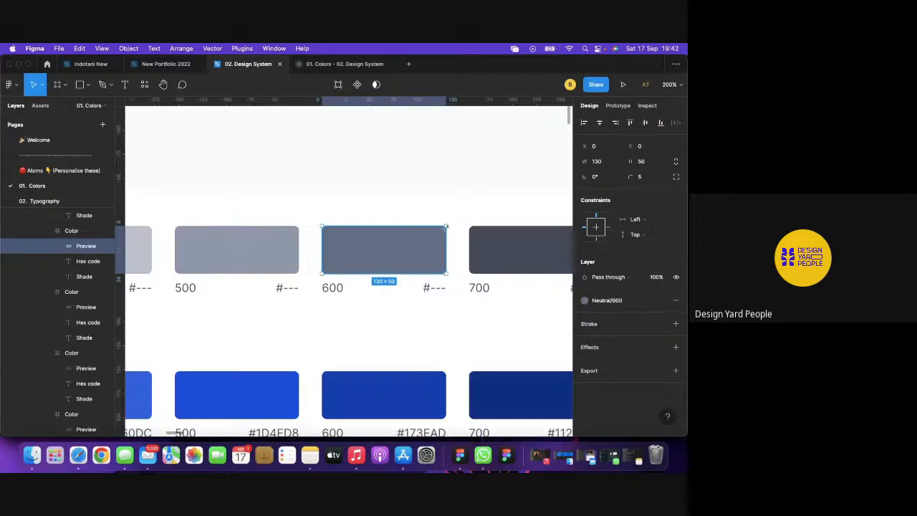
Save the 700 swatch's fill as the colour style Neutral / 700.
scroll(413, 245, "right", 5)
left_click(413, 245)
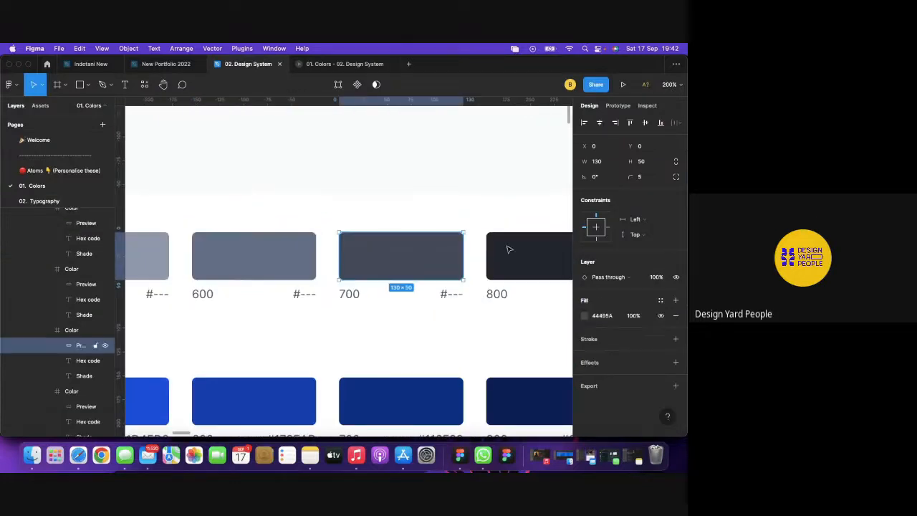
left_click(665, 298)
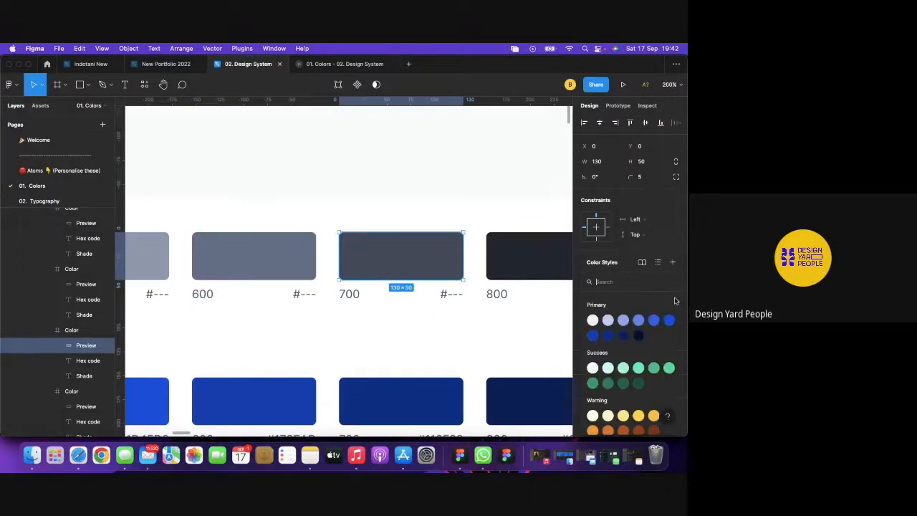
left_click(672, 263)
key("BackSpace")
key("BackSpace")
key("BackSpace")
type("50")
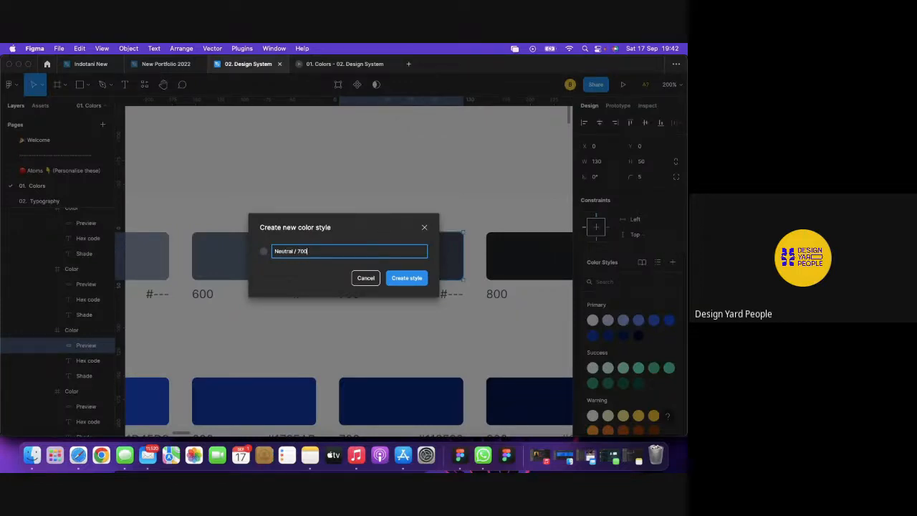
key("Return")
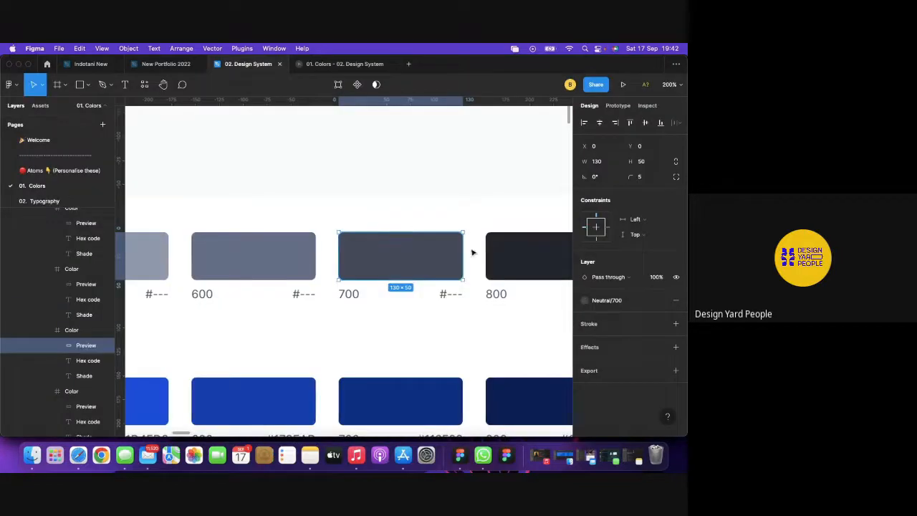
Save the 800 swatch's fill as the colour style Neutral / 800.
scroll(452, 253, "right", 5)
left_click(430, 255)
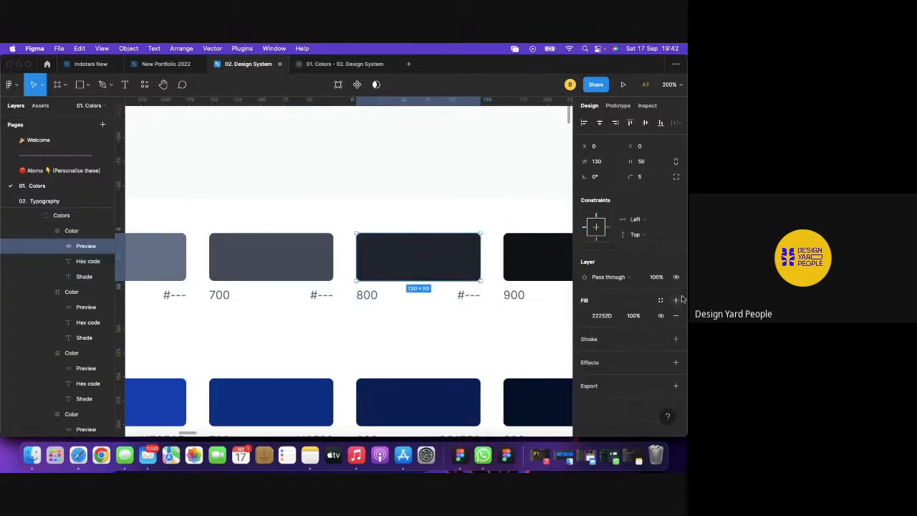
left_click(662, 302)
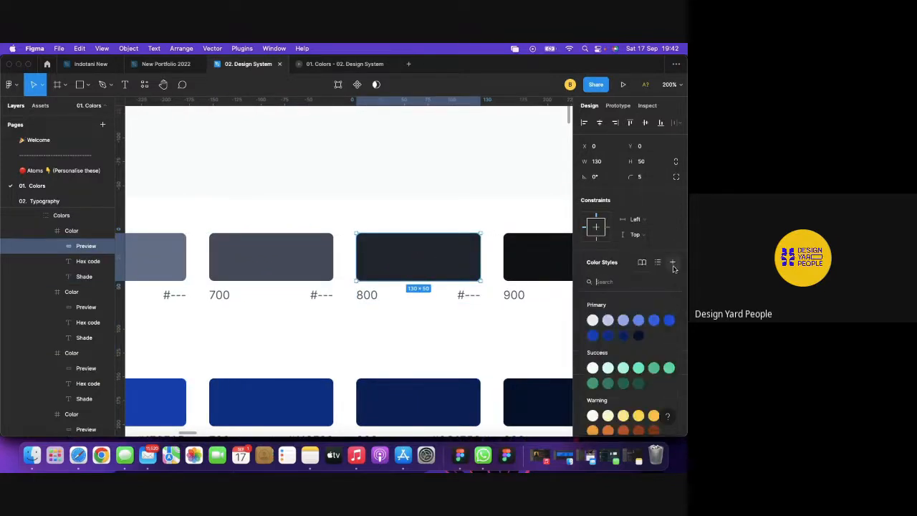
left_click(672, 262)
type("Neutral / 50")
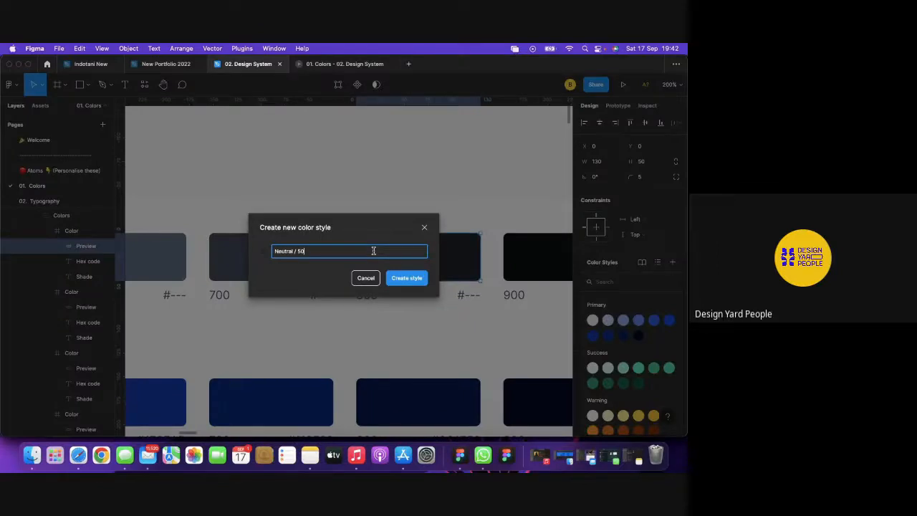
type("800")
left_click(406, 278)
Save the 900 swatch's fill as the colour style Neutral / 900.
scroll(466, 267, "right", 5)
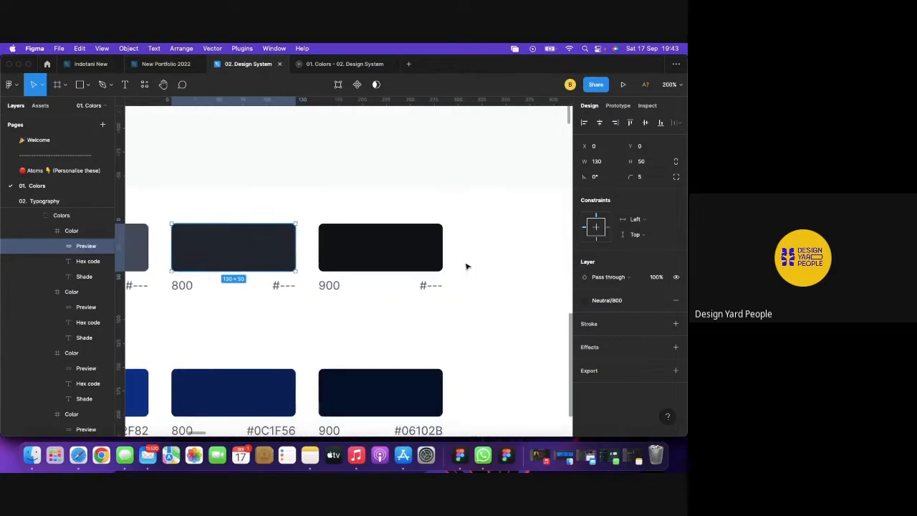
left_click(406, 248)
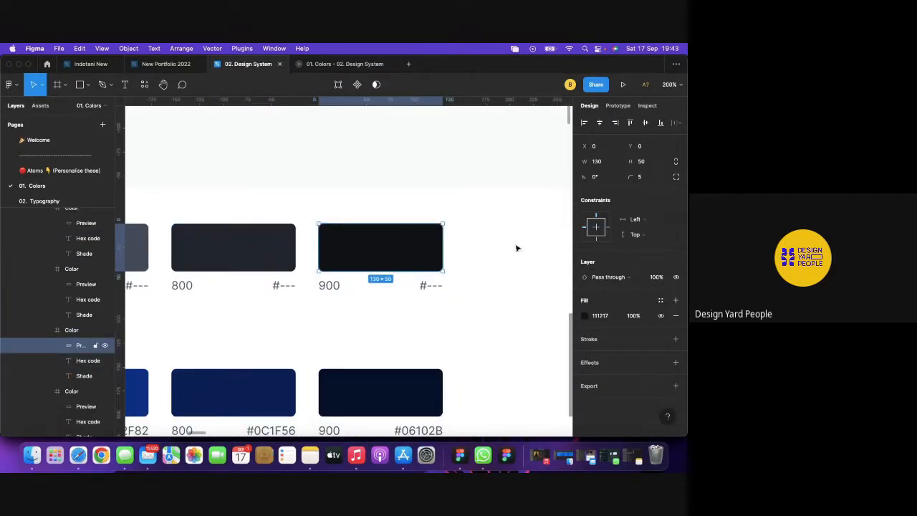
left_click(661, 299)
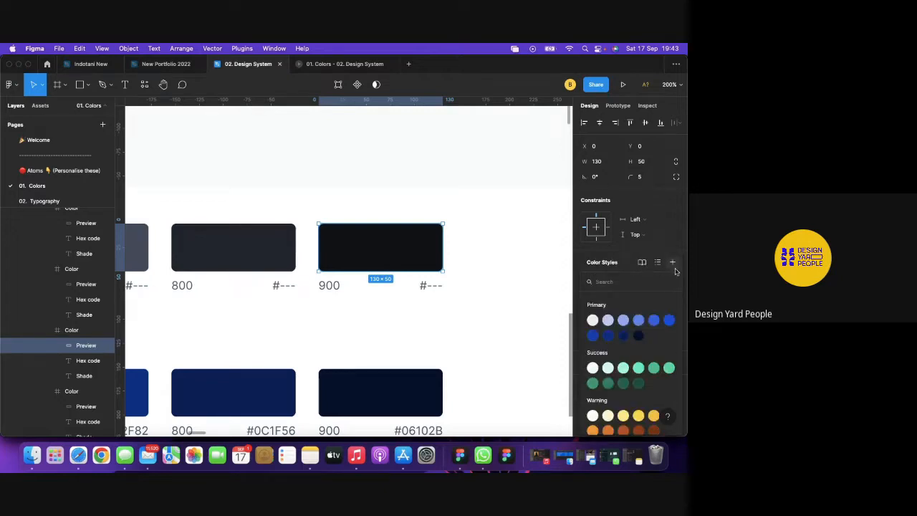
left_click(673, 263)
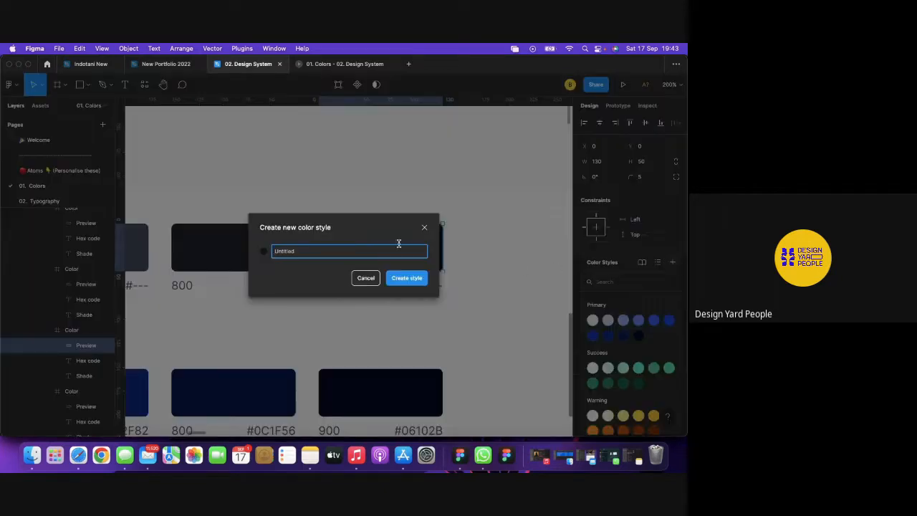
type("Neutral / 50")
key("BackSpace")
type("900")
left_click(401, 281)
scroll(487, 291, "left", 5)
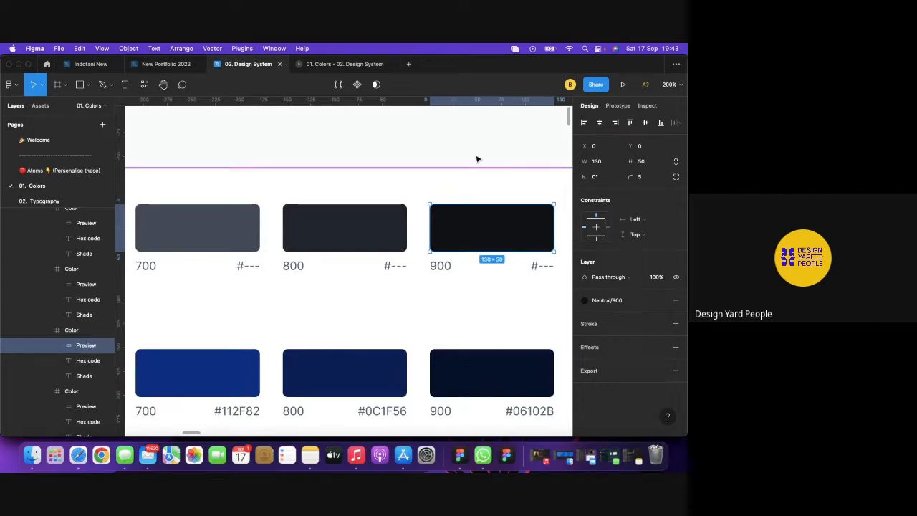
Clear the selection and expand the Neutral group under Color Styles to show shades 50–900.
left_click(455, 145)
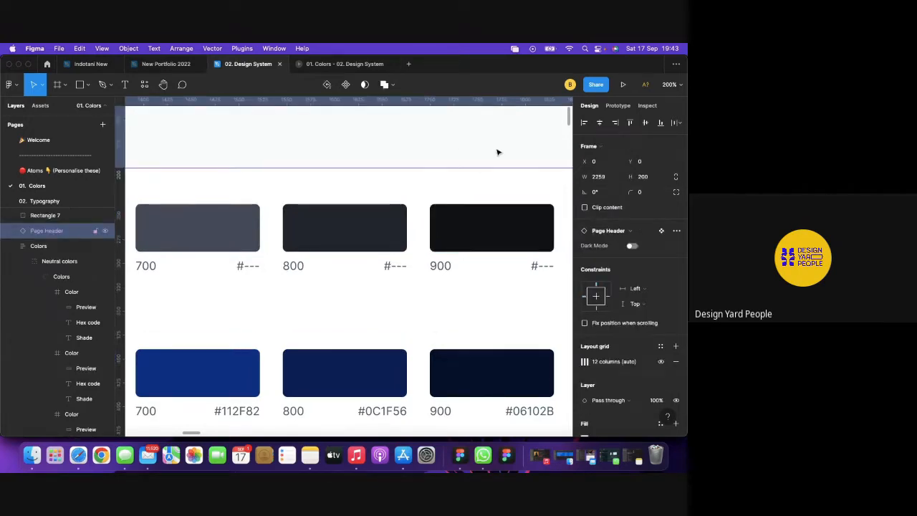
scroll(498, 152, "left", 3)
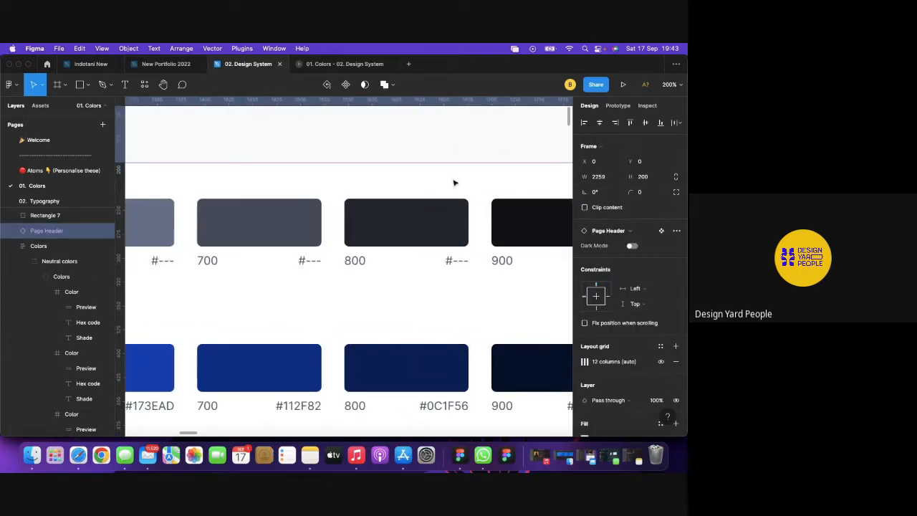
scroll(454, 183, "right", 2)
scroll(445, 137, "up", 4)
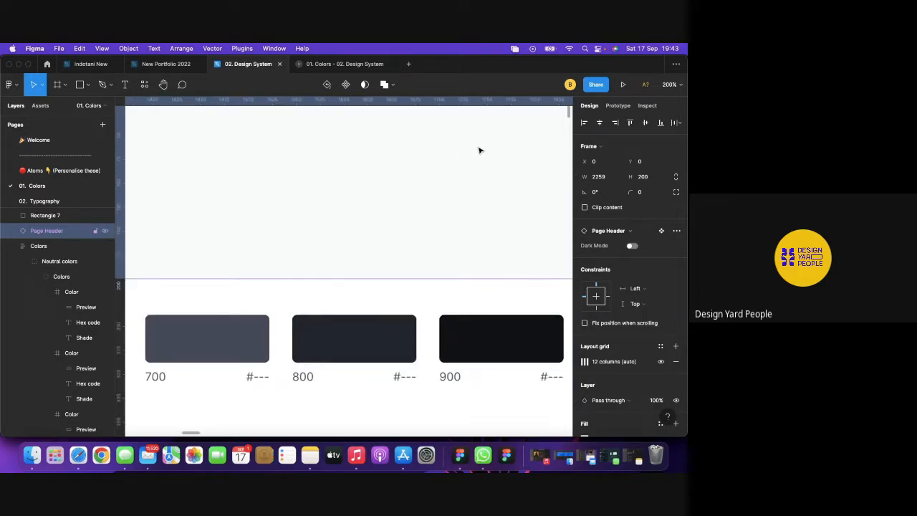
key("Escape")
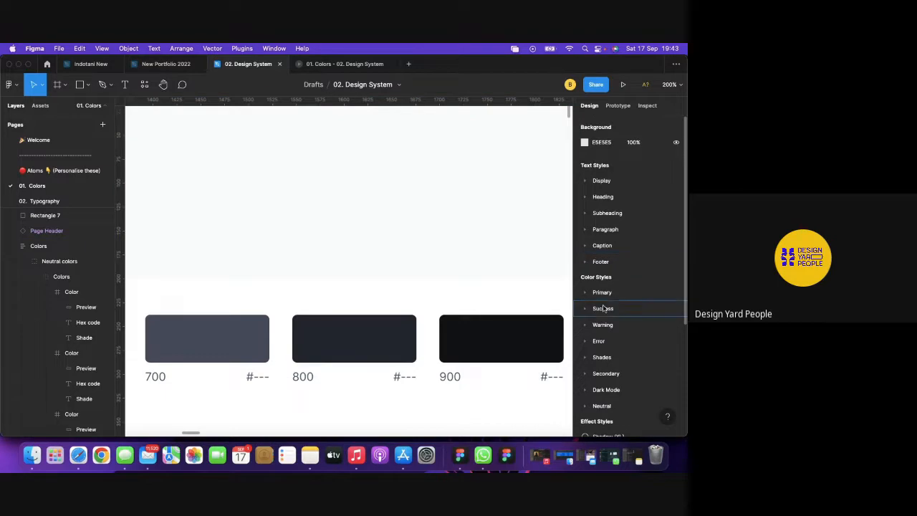
left_click(586, 406)
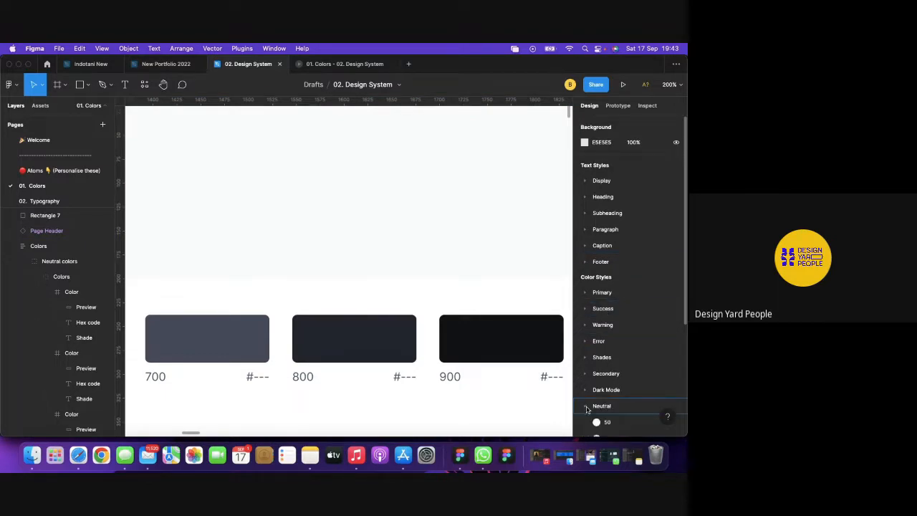
scroll(595, 373, "down", 5)
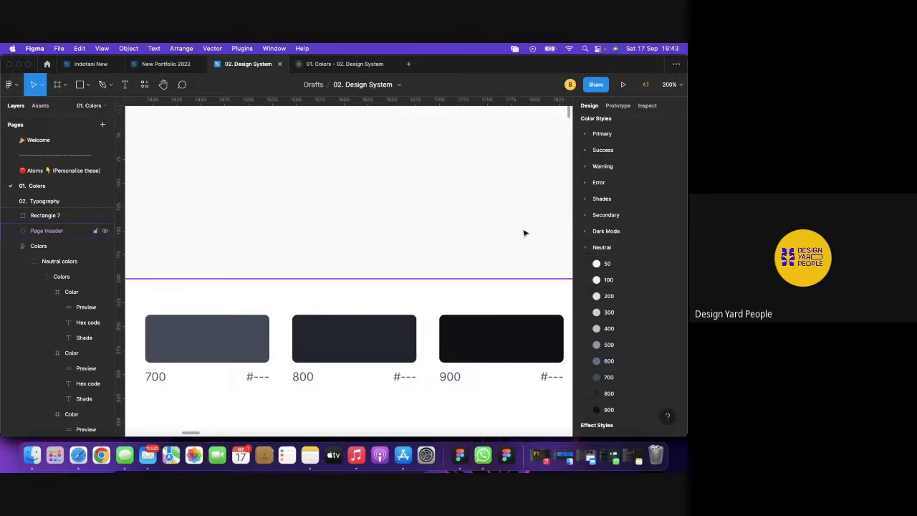
left_click(524, 233)
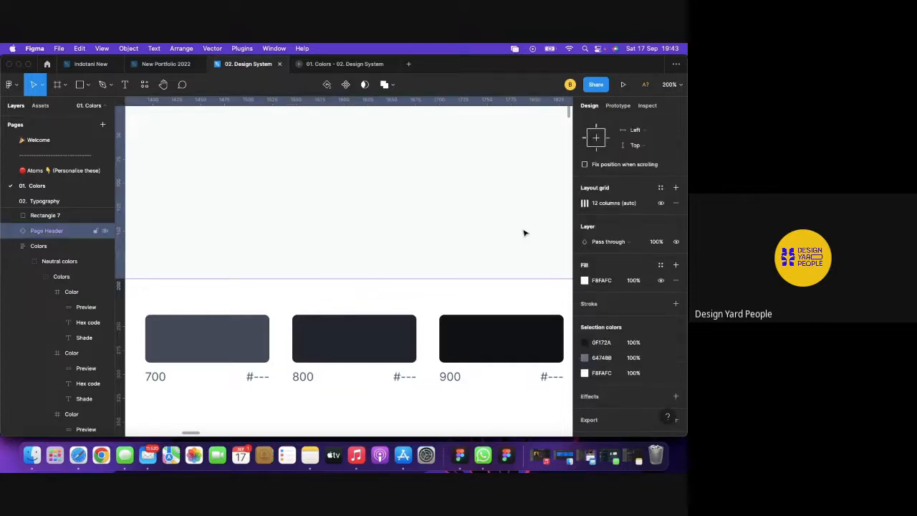
Zoom out and delete the grey and light blue rectangles beside the swatch grid.
key("minus")
key("minus")
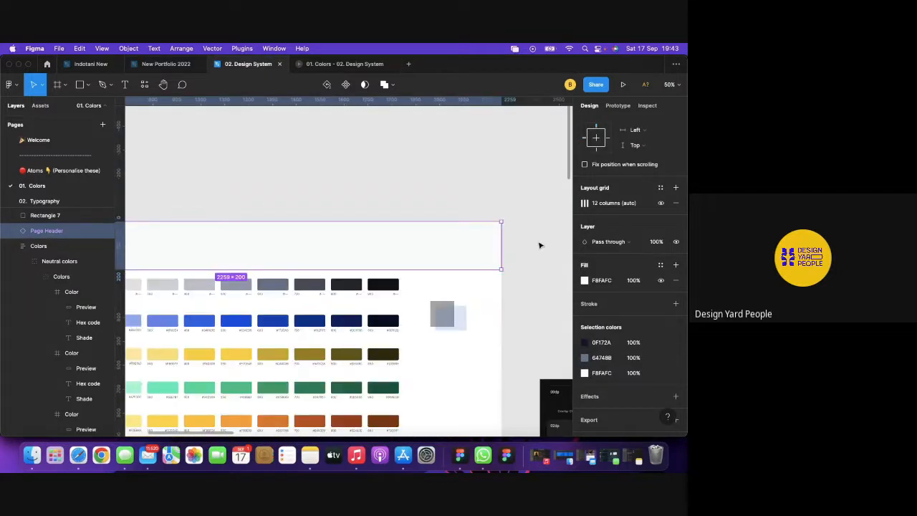
left_click(539, 245)
scroll(540, 245, "left", 3)
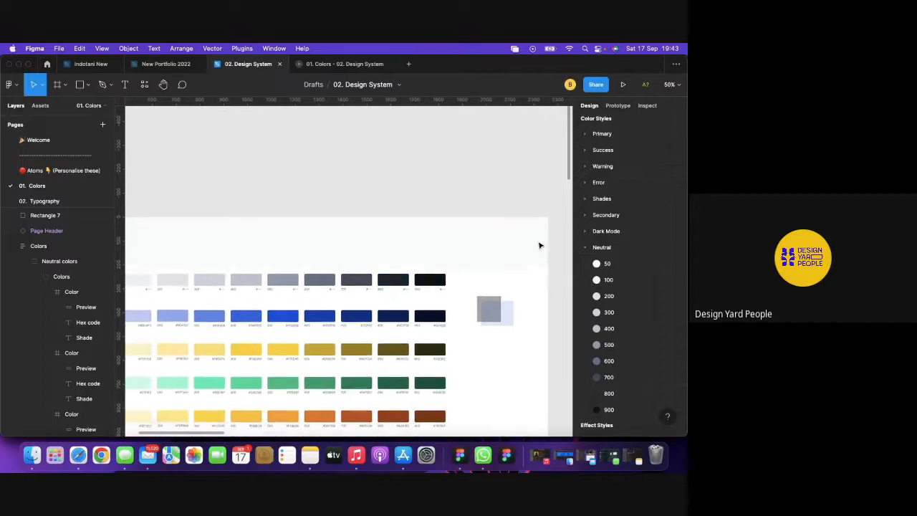
scroll(540, 245, "left", 2)
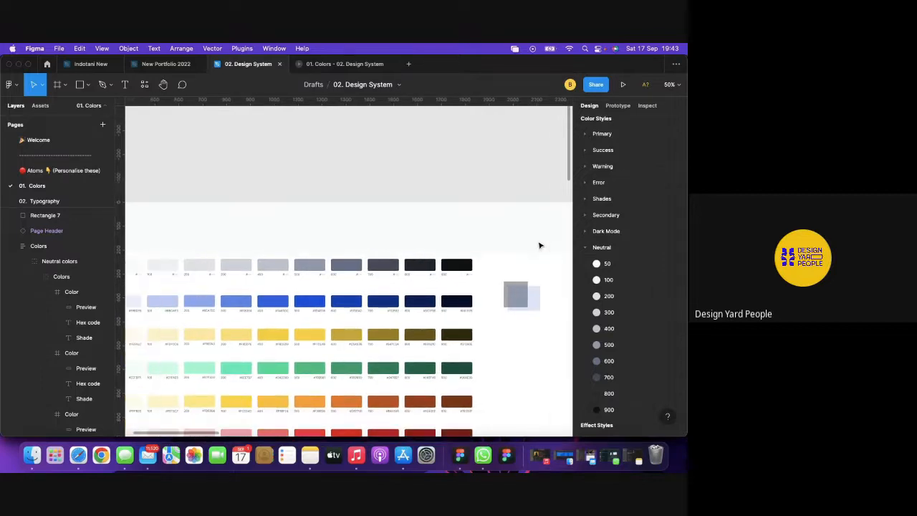
left_click(522, 291)
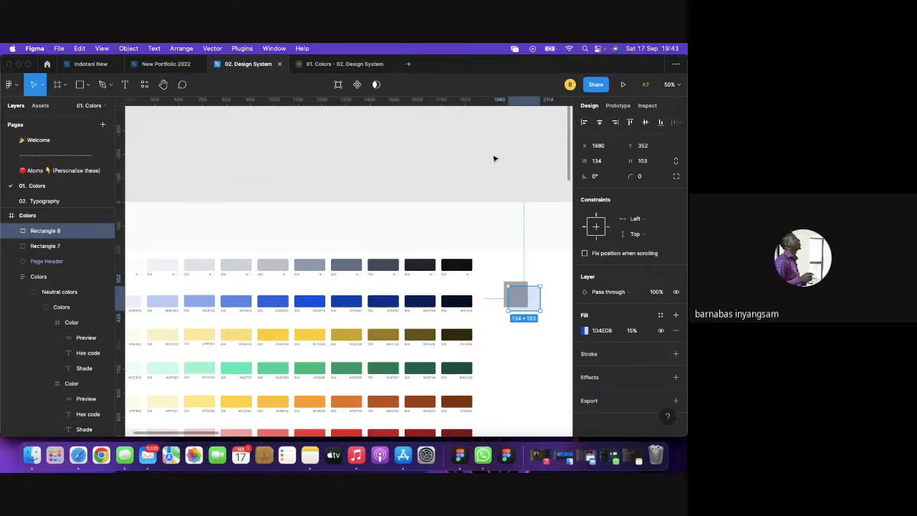
left_click(514, 282)
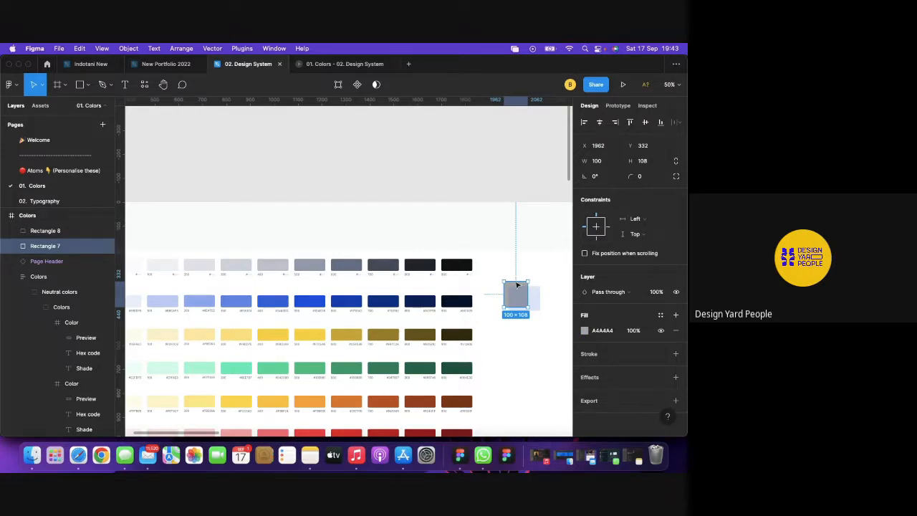
key("Delete")
left_click(522, 297)
key("Delete")
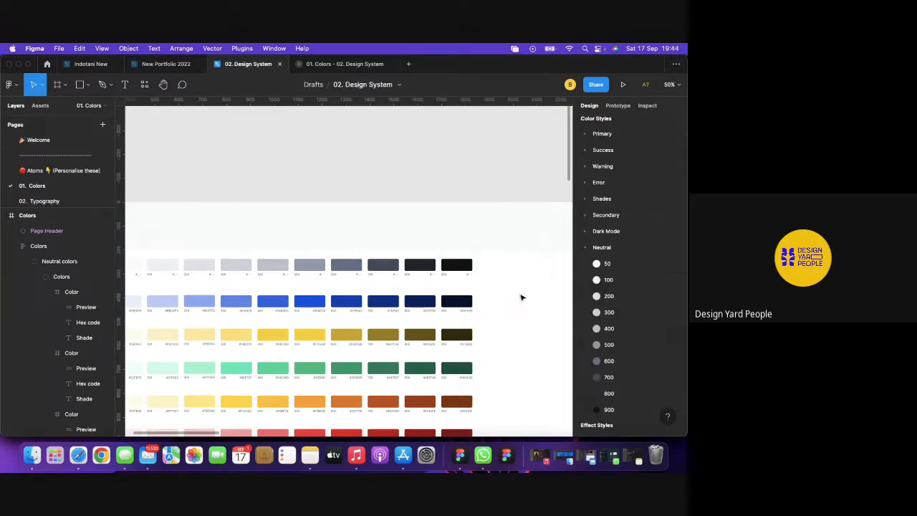
scroll(521, 297, "down", 5)
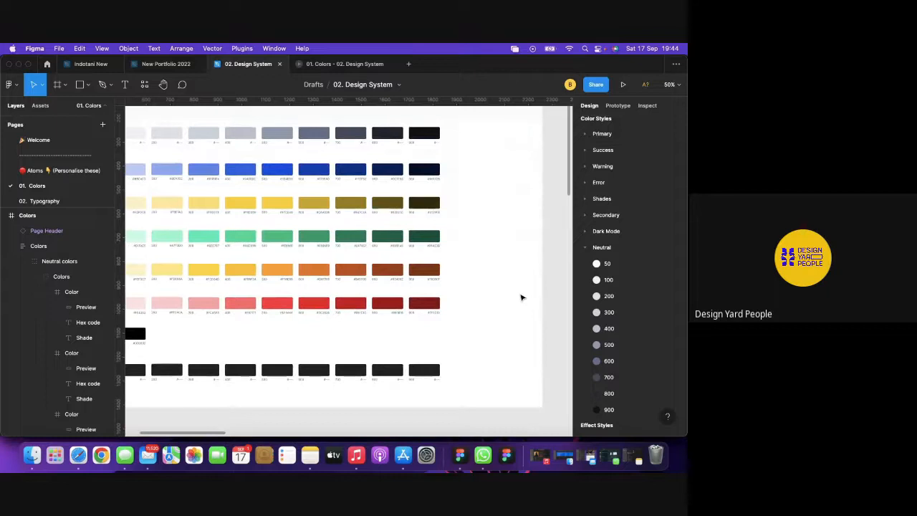
scroll(522, 298, "left", 3)
scroll(522, 297, "down", 2)
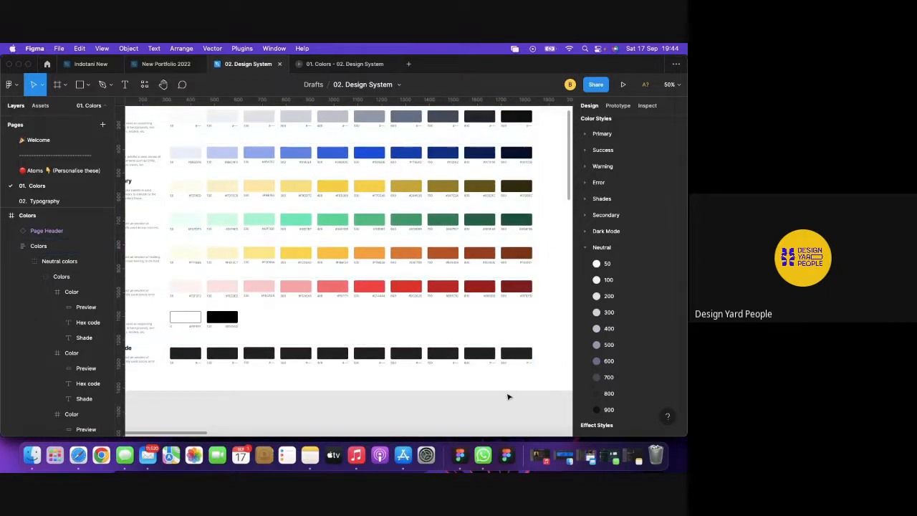
scroll(510, 393, "right", 2)
scroll(510, 393, "up", 1)
scroll(508, 397, "up", 1)
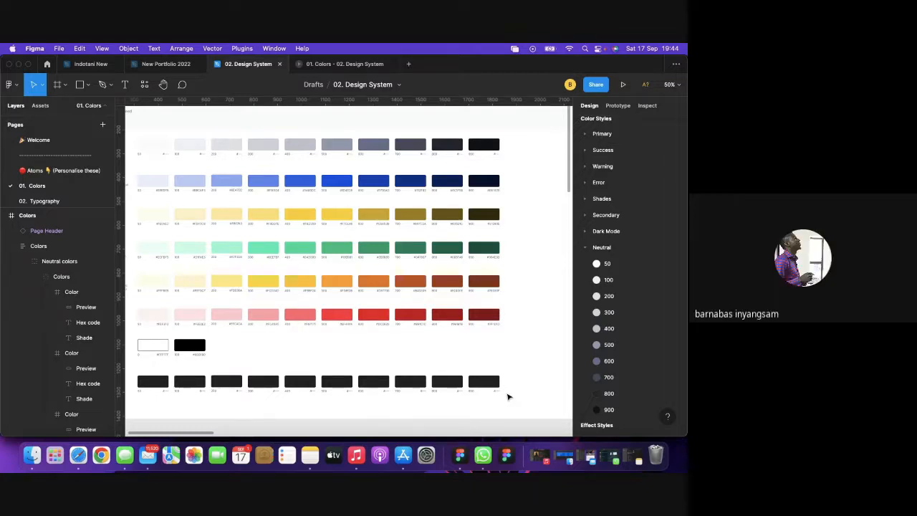
scroll(507, 397, "right", 1)
scroll(508, 397, "up", 1)
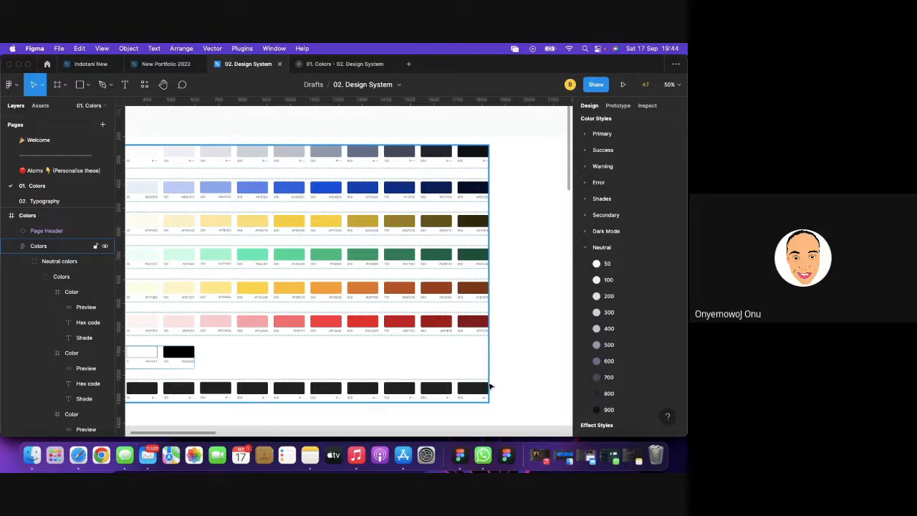
left_click(137, 407)
left_click(79, 454)
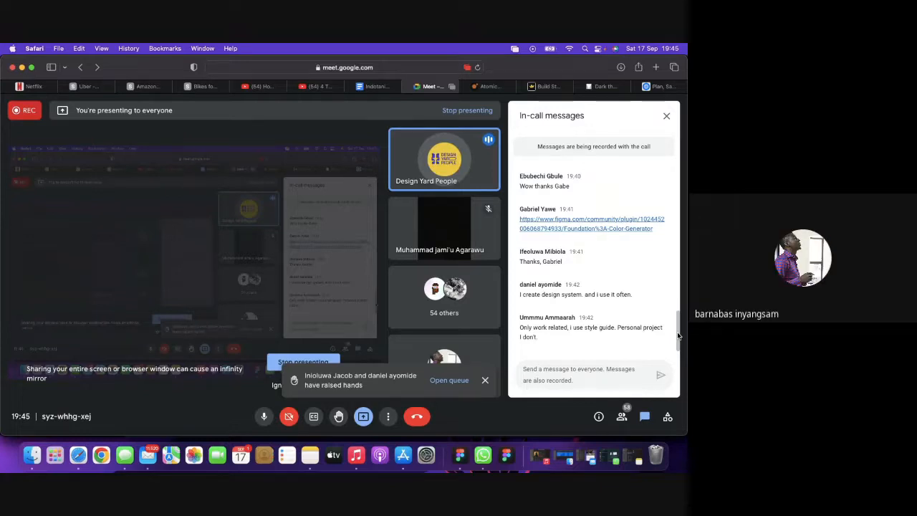
left_click(462, 456)
scroll(514, 305, "down", 5)
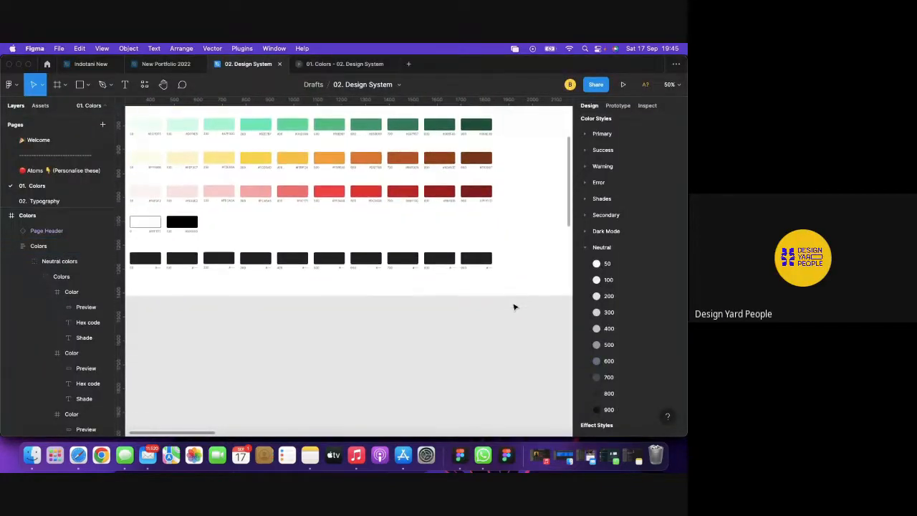
key("shift+0")
scroll(513, 306, "right", 5)
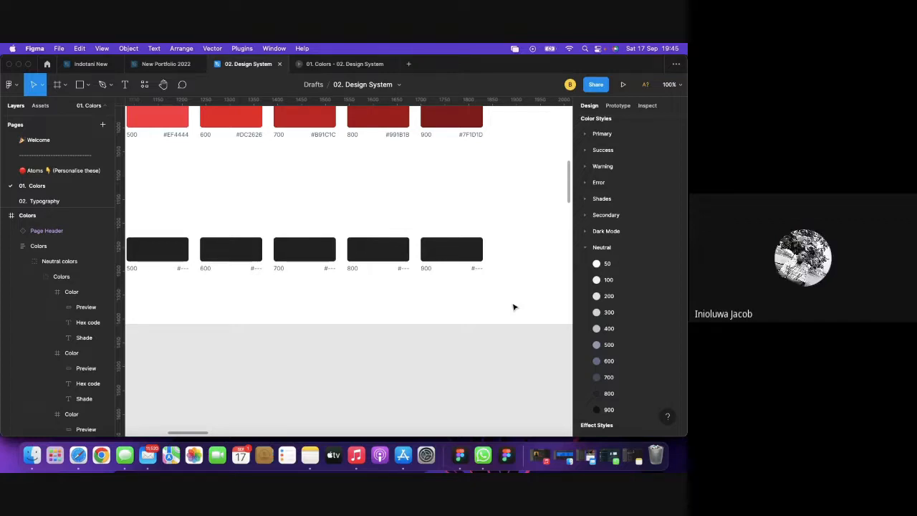
Collapse the Neutral group under Color Styles in the Design panel.
left_click(587, 248)
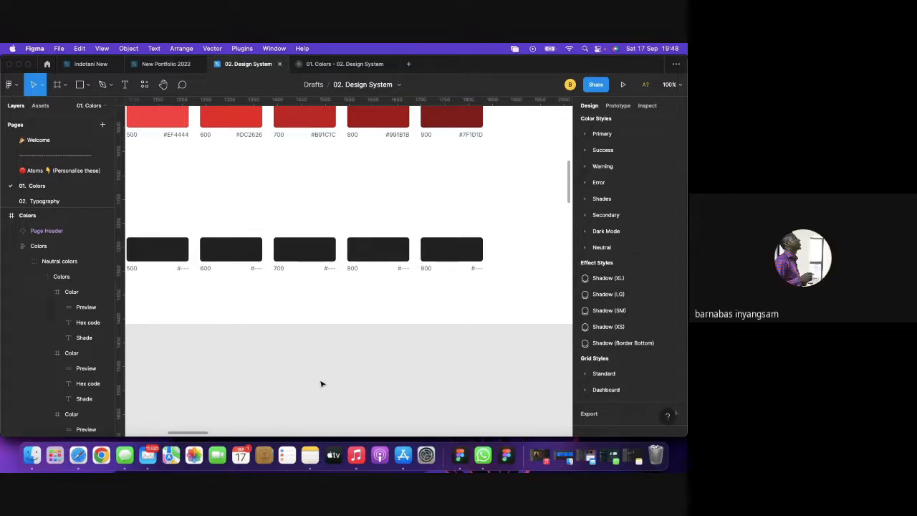
key("minus")
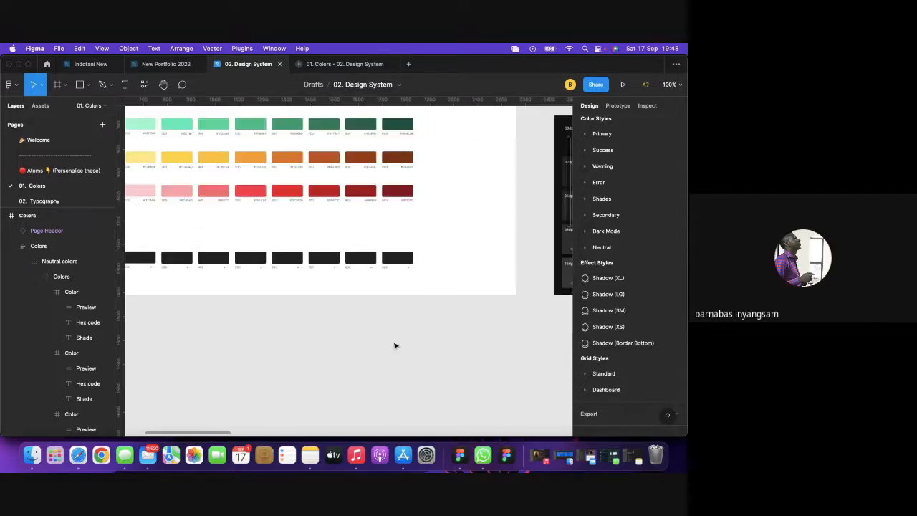
scroll(394, 346, "up", 1)
scroll(394, 346, "left", 2)
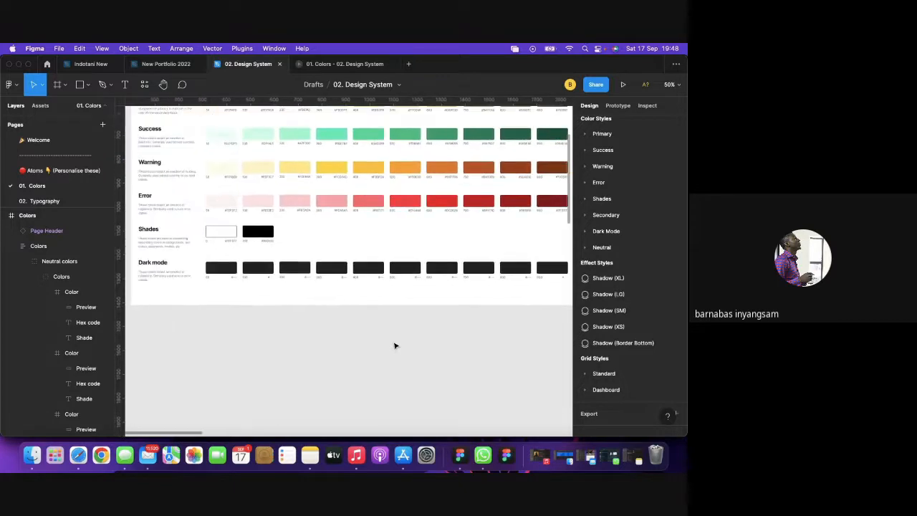
scroll(394, 347, "right", 3)
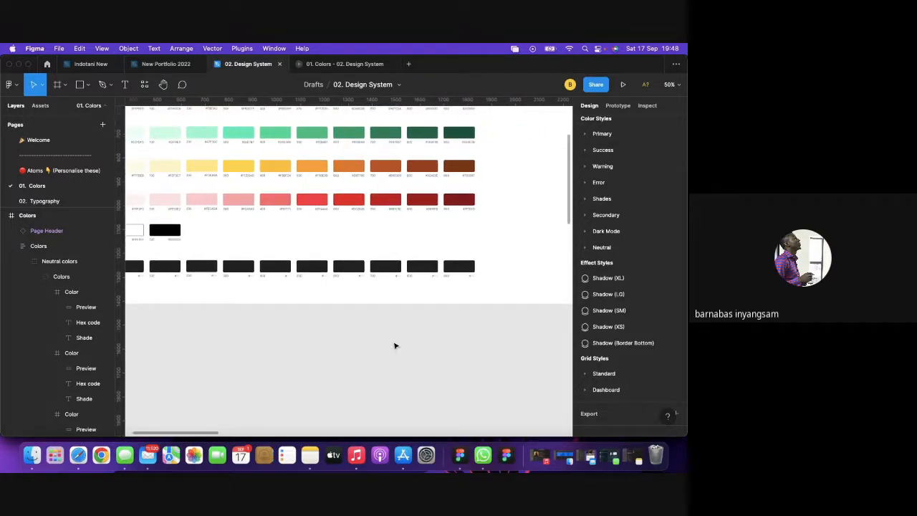
scroll(394, 346, "left", 1)
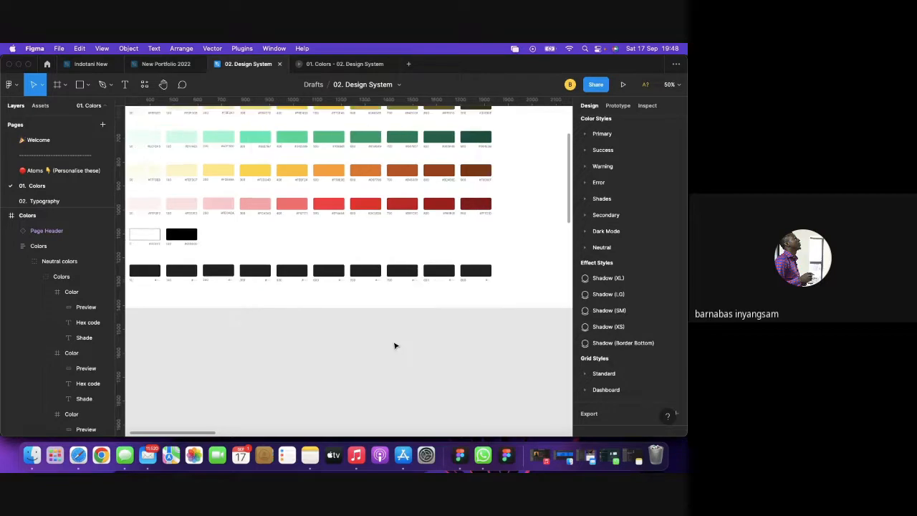
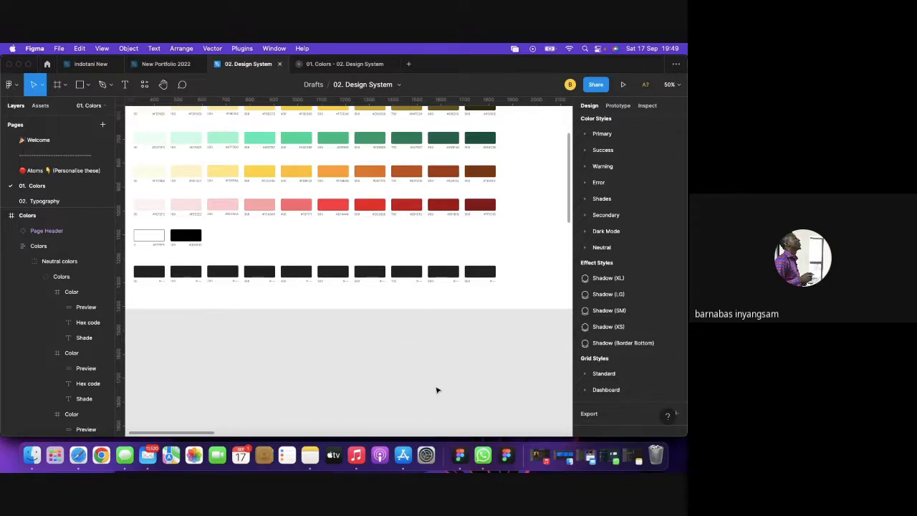
Glance along the dark-mode swatch row, then bring Safari with the Google Meet call forward.
scroll(423, 390, "right", 5)
scroll(437, 390, "right", 3)
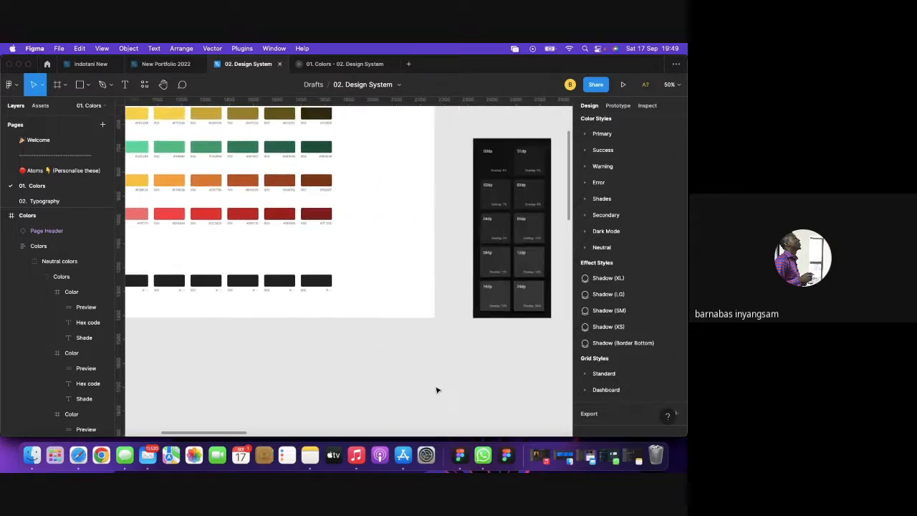
scroll(437, 391, "left", 8)
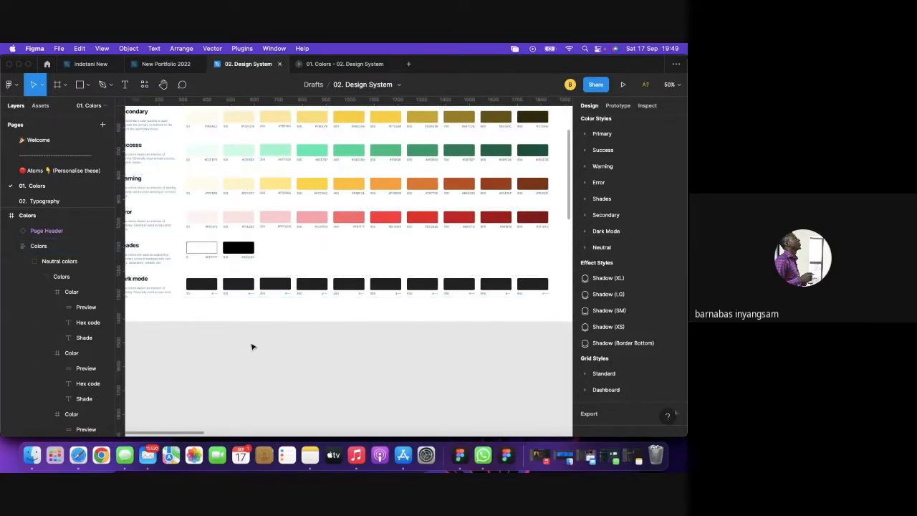
left_click(88, 451)
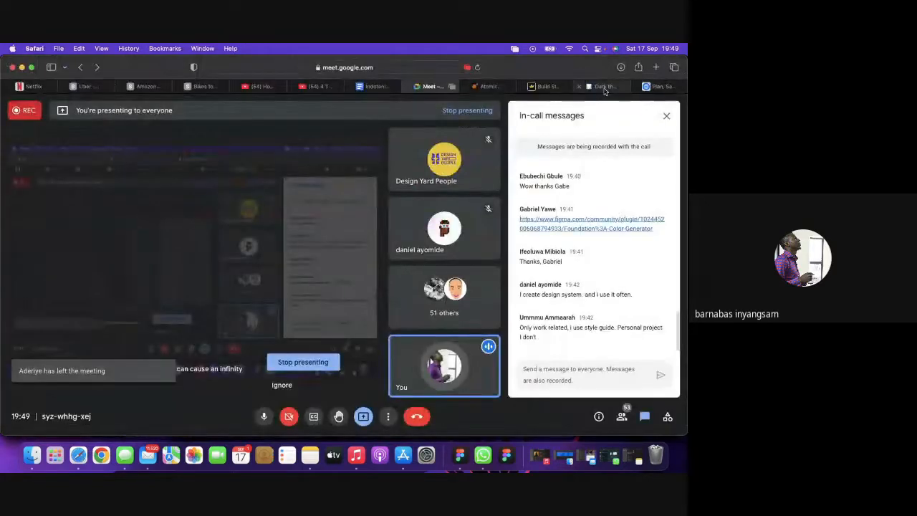
View Material's dark theme page recommending the #121212 surface colour, then return to Figma.
left_click(606, 88)
scroll(329, 164, "up", 15)
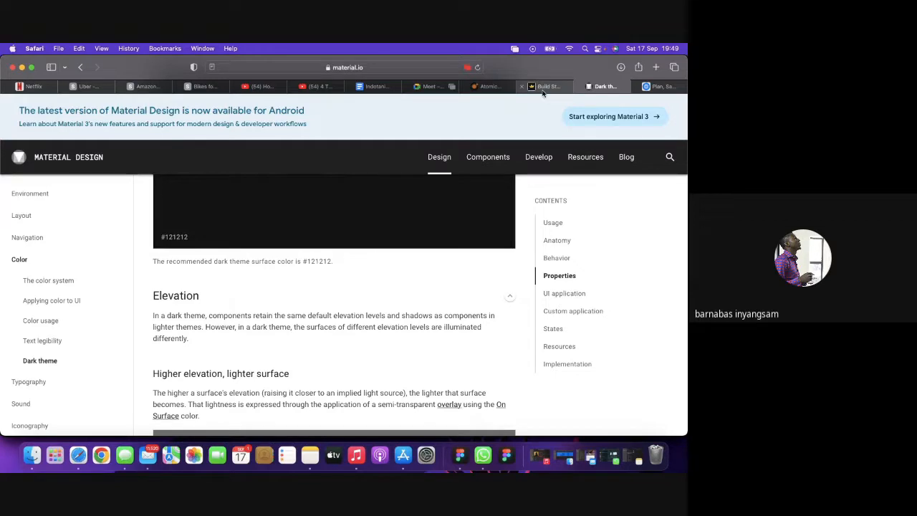
left_click(460, 456)
Draw a square to the right of the swatches and fill it with 121212.
scroll(501, 362, "right", 1)
left_click(378, 251)
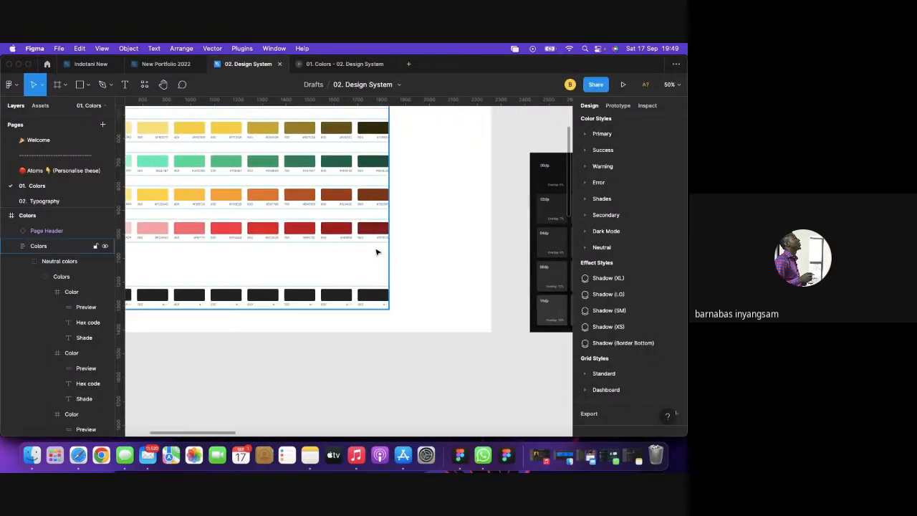
key("r")
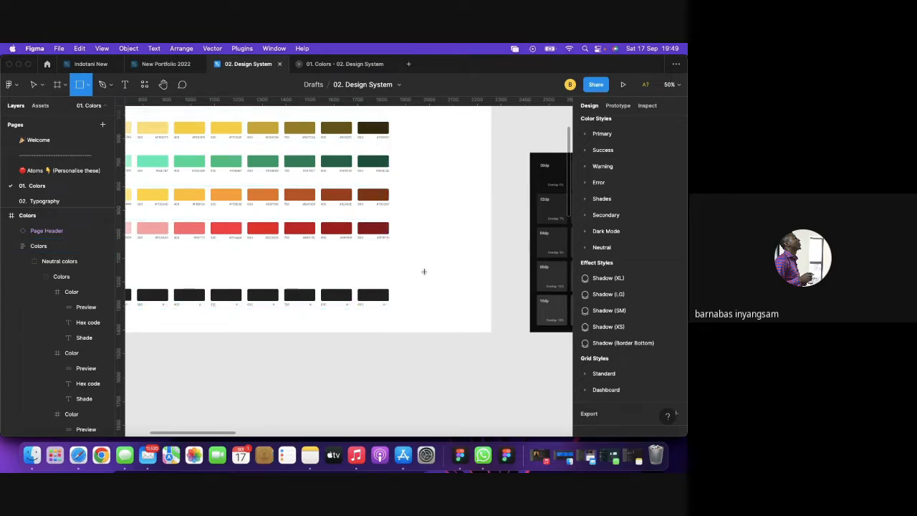
left_click_drag(424, 271, 454, 296)
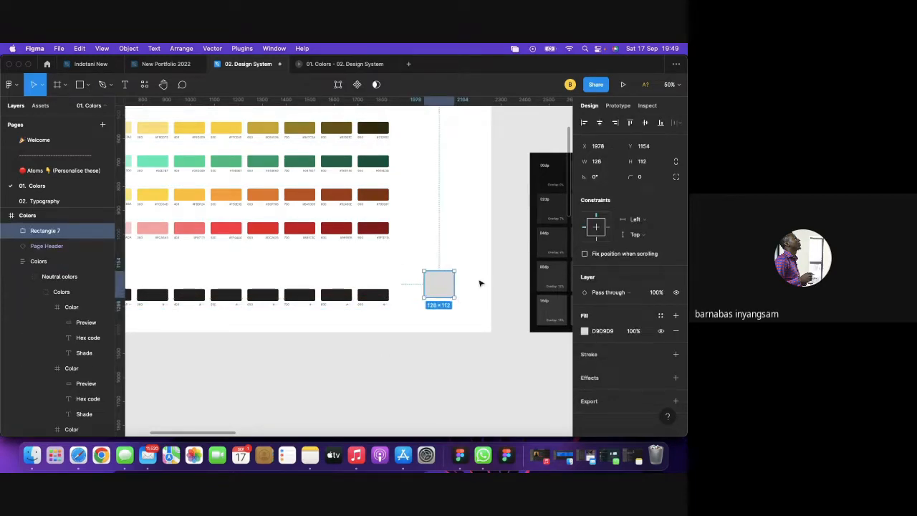
left_click(606, 334)
type("121")
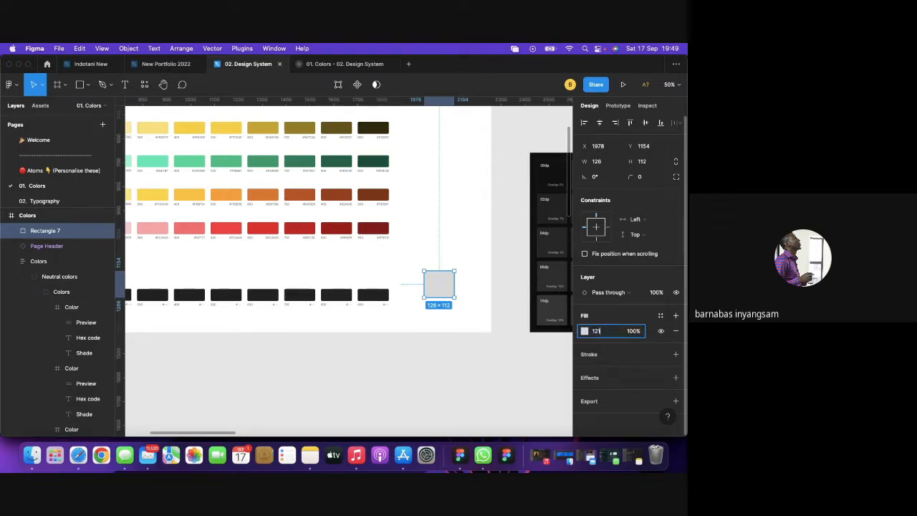
type("212")
key("Return")
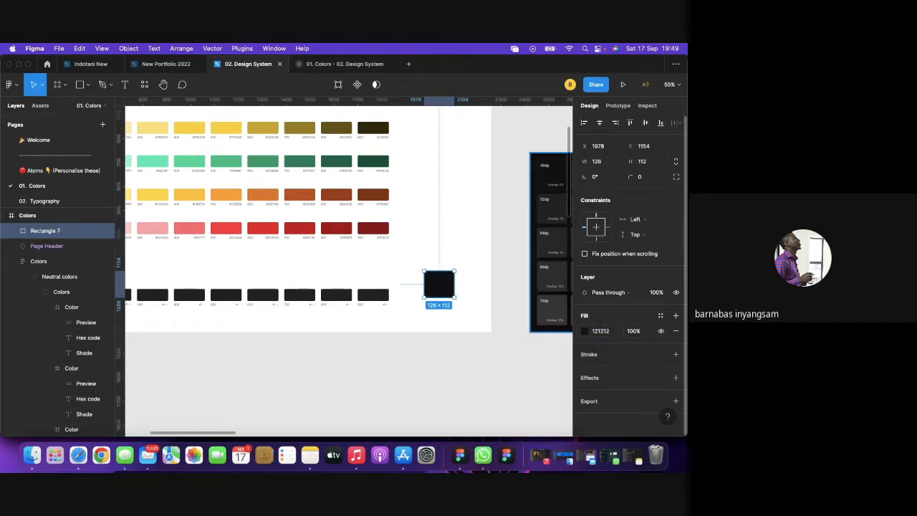
left_click(435, 378)
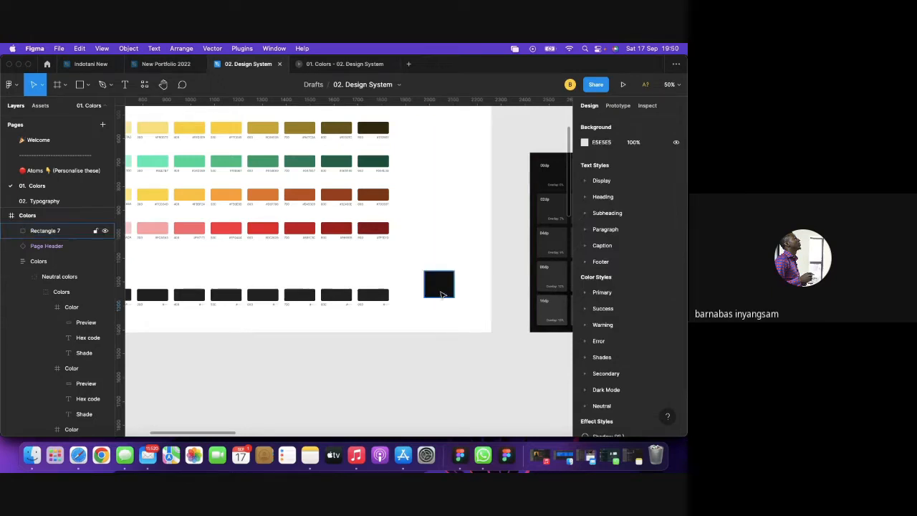
scroll(440, 294, "up", 2)
scroll(442, 294, "up", 3)
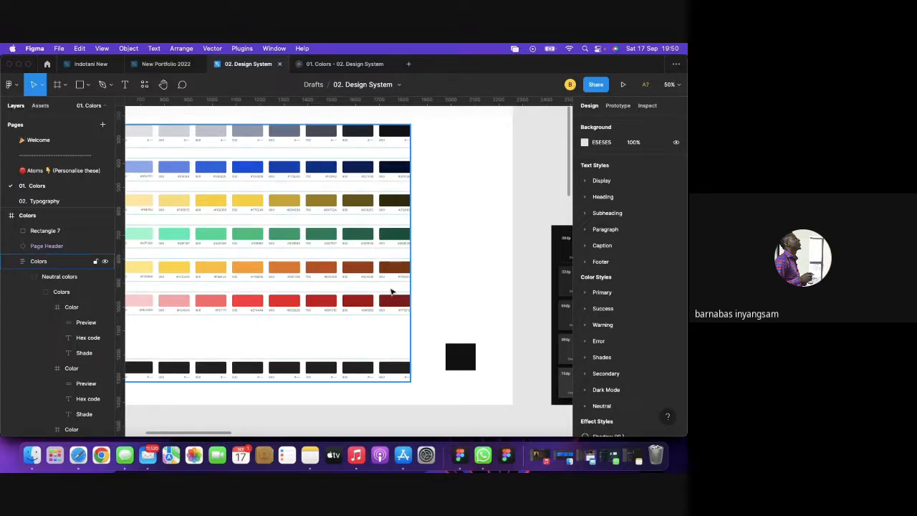
Draw a second small square on top of the black square.
key("r")
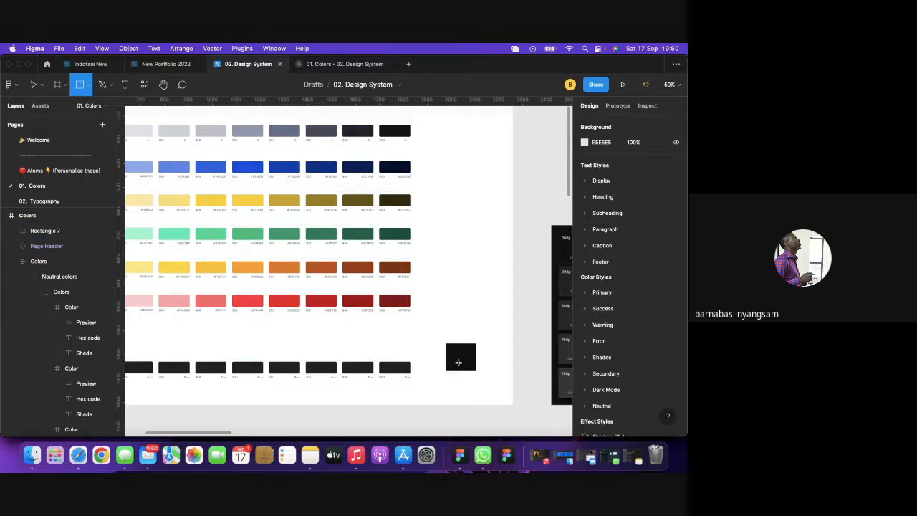
mouse_move(456, 351)
left_mouse_down()
mouse_move(485, 382)
mouse_move(467, 363)
left_mouse_up()
left_click(527, 360)
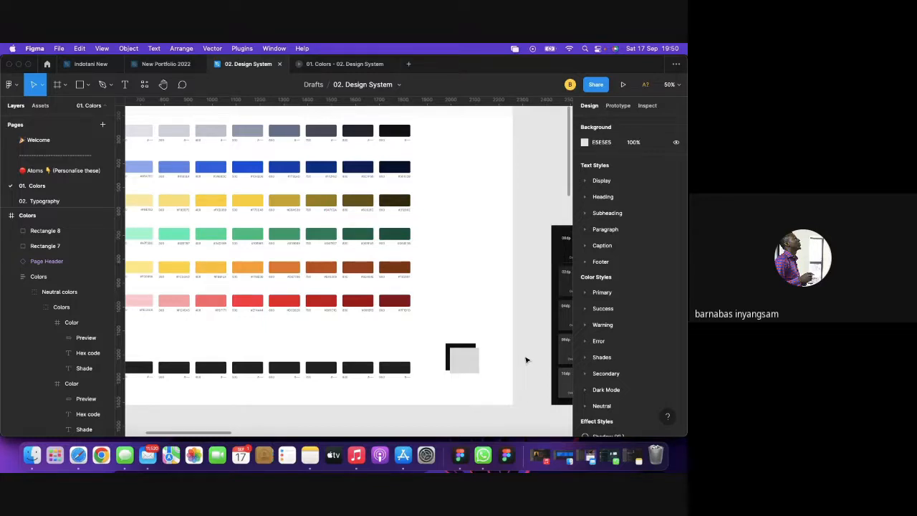
left_click(466, 362)
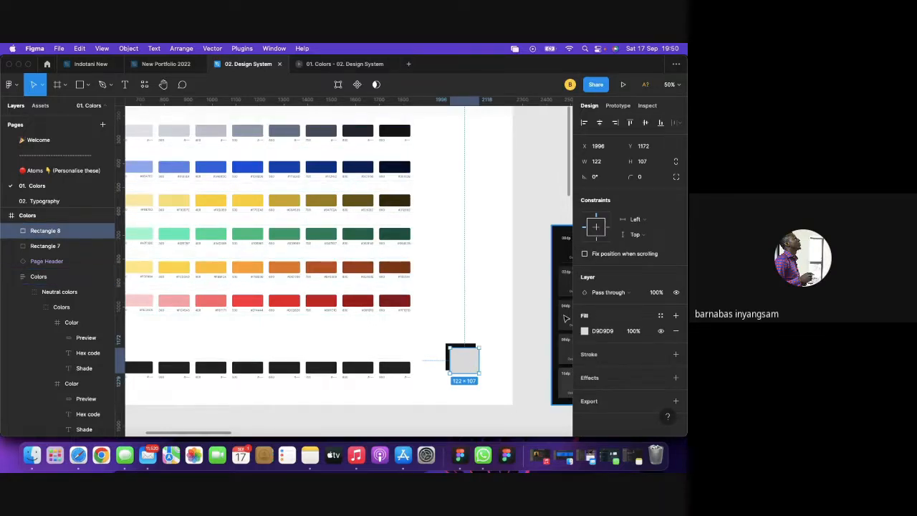
Fill the overlay square with the swatch blue 1D4ED8 at 10% opacity.
left_click(584, 331)
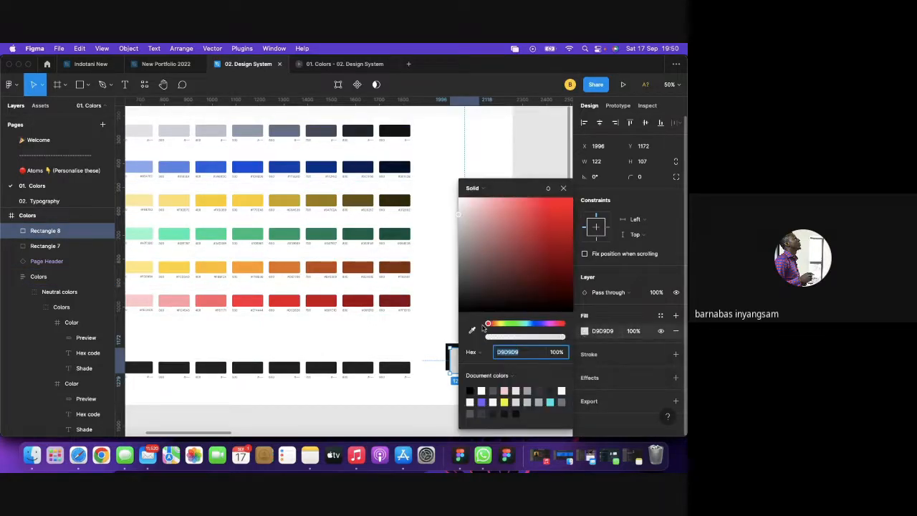
left_click(471, 329)
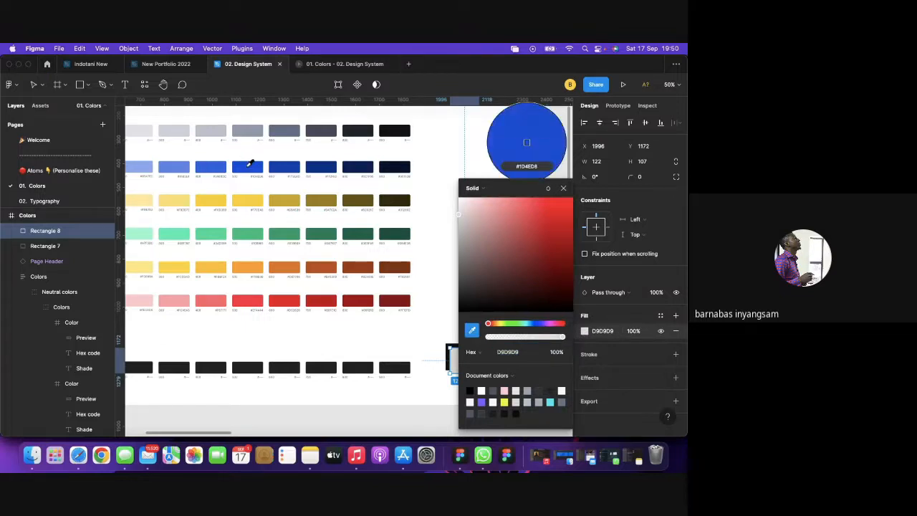
left_click(248, 162)
left_click(563, 189)
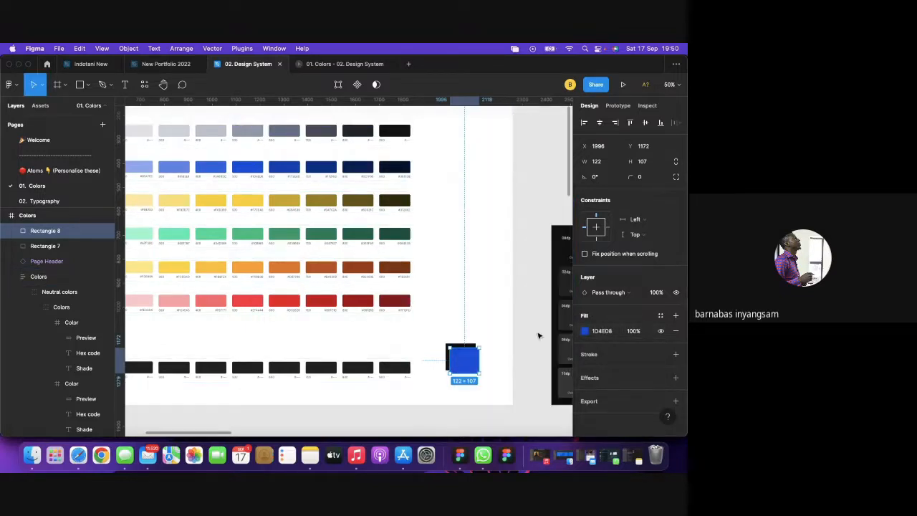
left_click(635, 331)
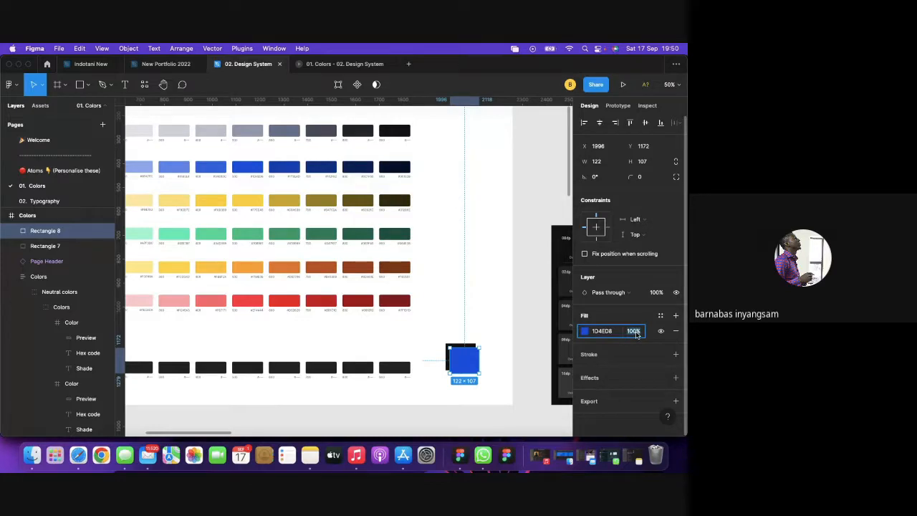
type("10")
key("Return")
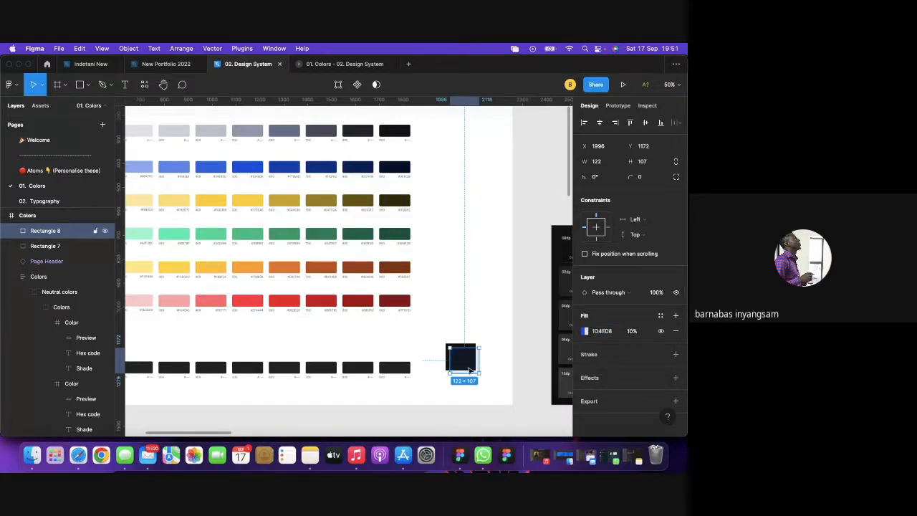
left_click_drag(468, 364, 467, 363)
key("ctrl+z")
Sample 131826 from the tinted overlay square into the last dark swatch's preview fill.
left_click(396, 369)
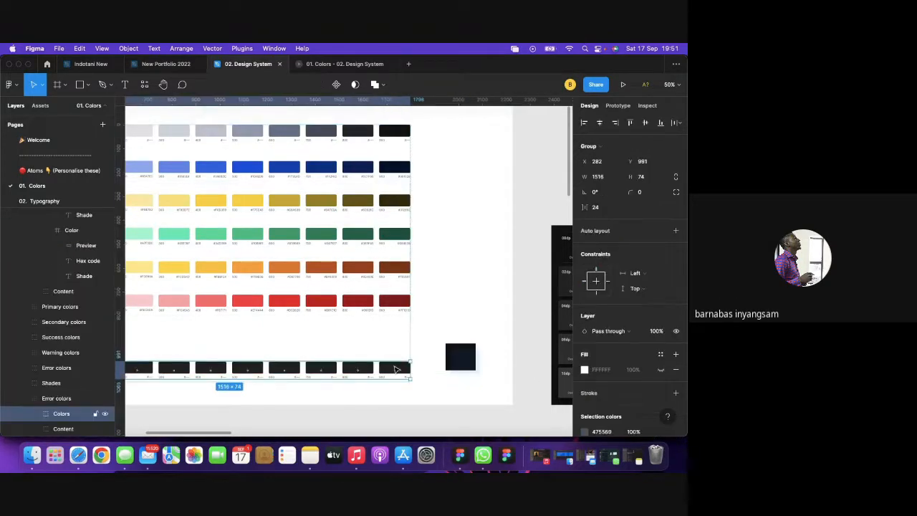
double_click(396, 369)
double_click(395, 368)
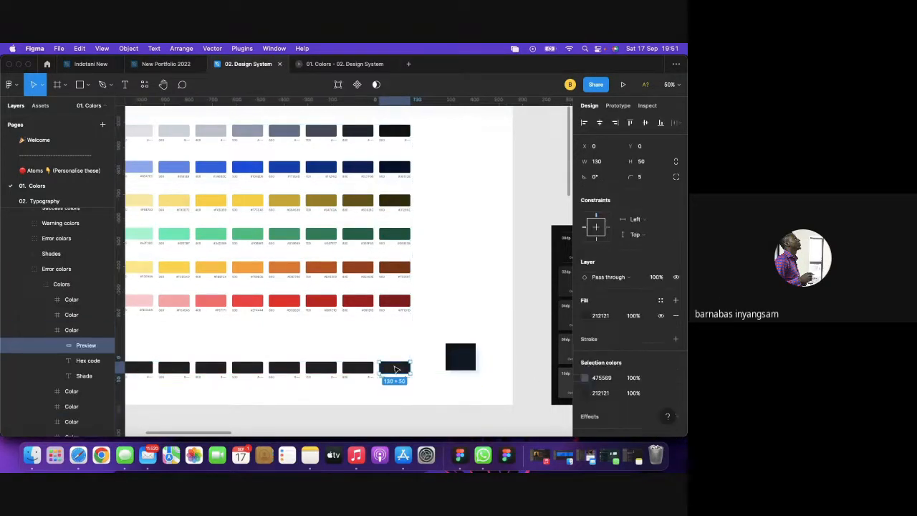
left_click(584, 316)
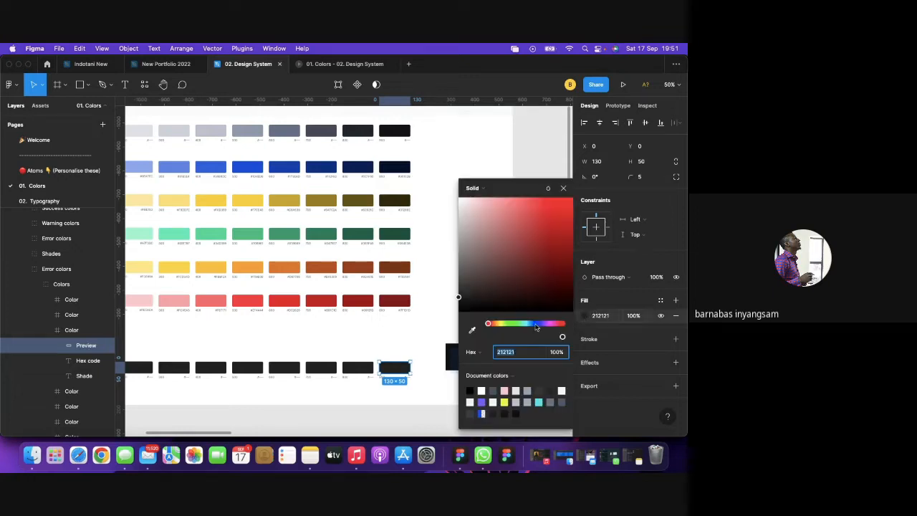
left_click(472, 329)
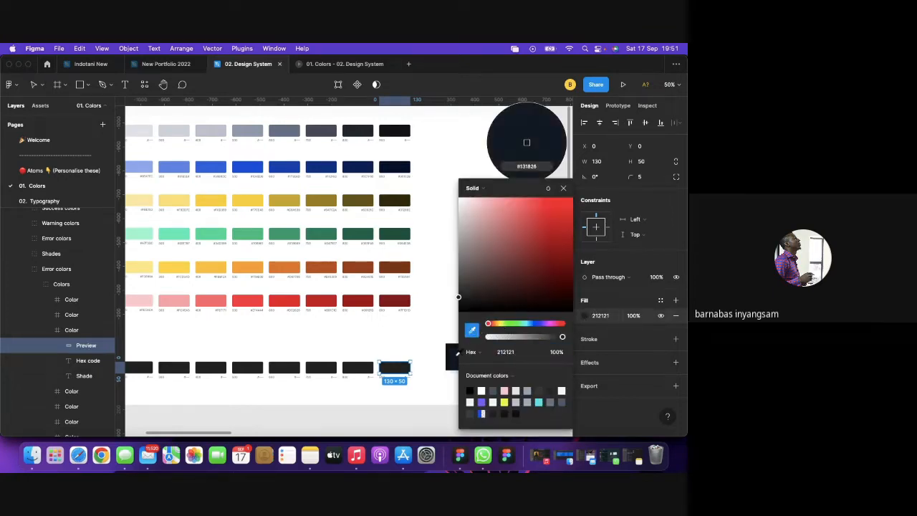
left_click(555, 242)
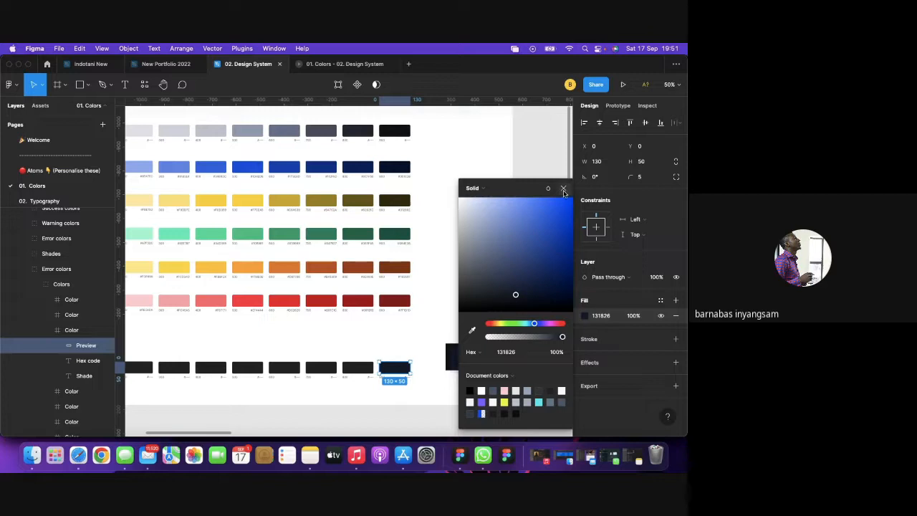
left_click(457, 406)
left_click(454, 414)
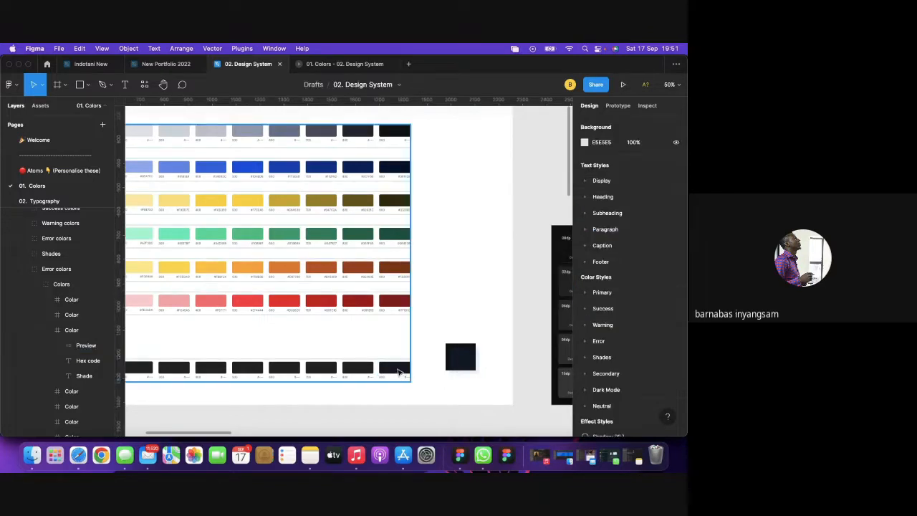
scroll(502, 332, "right", 4)
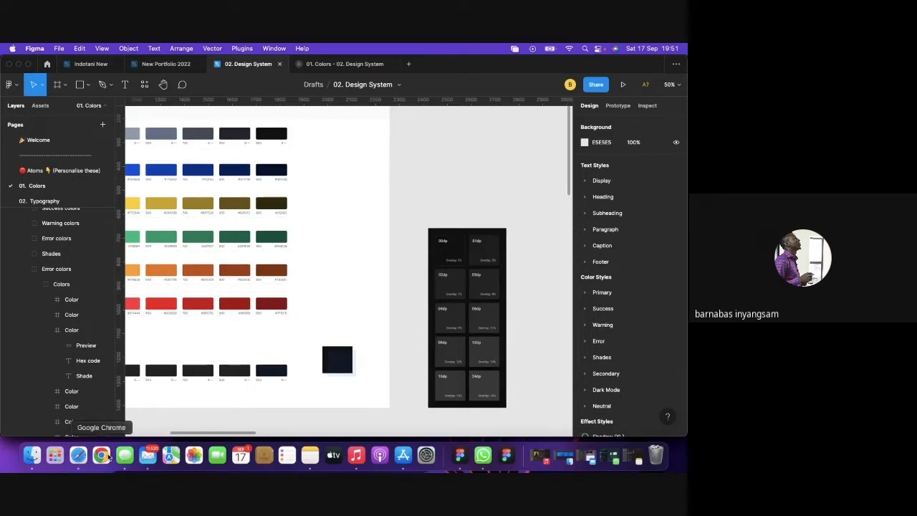
Review Material's elevation overlay table, 0% at 00dp to 16% at 24dp, then return to Figma.
left_click(78, 455)
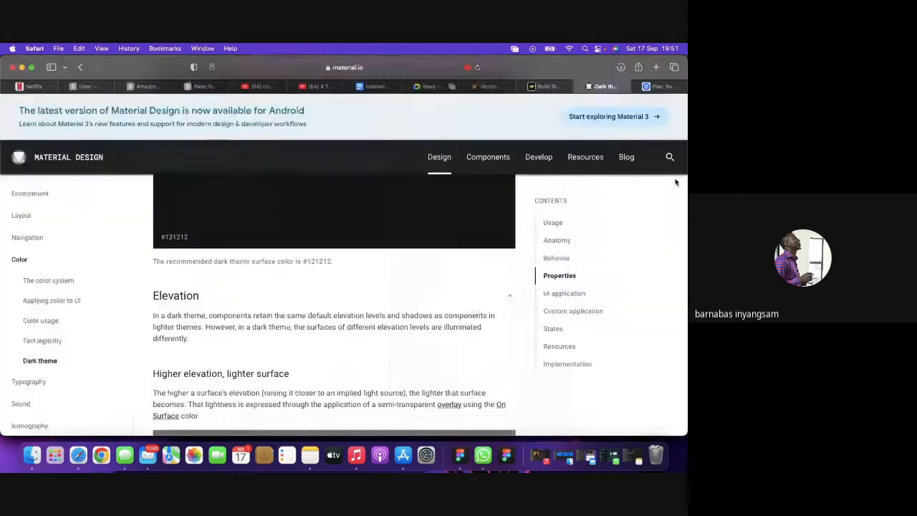
scroll(373, 311, "down", 10)
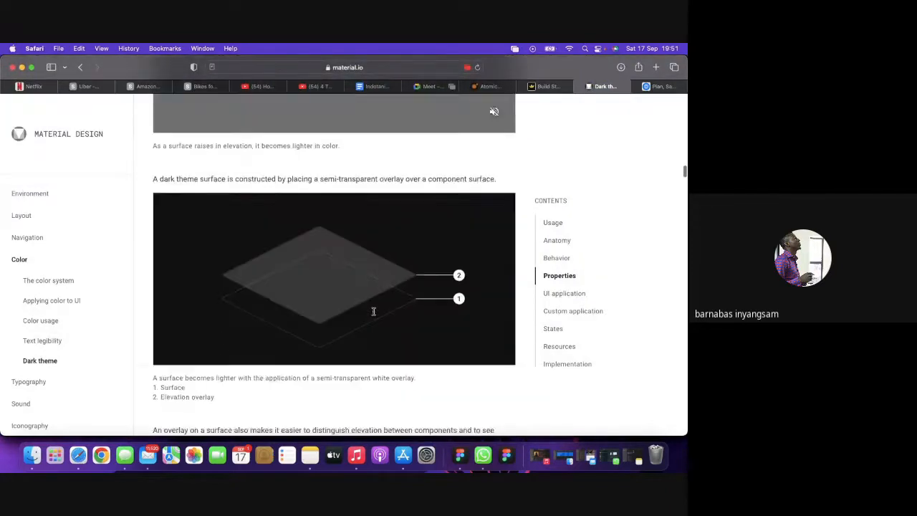
scroll(373, 310, "down", 10)
scroll(373, 308, "up", 2)
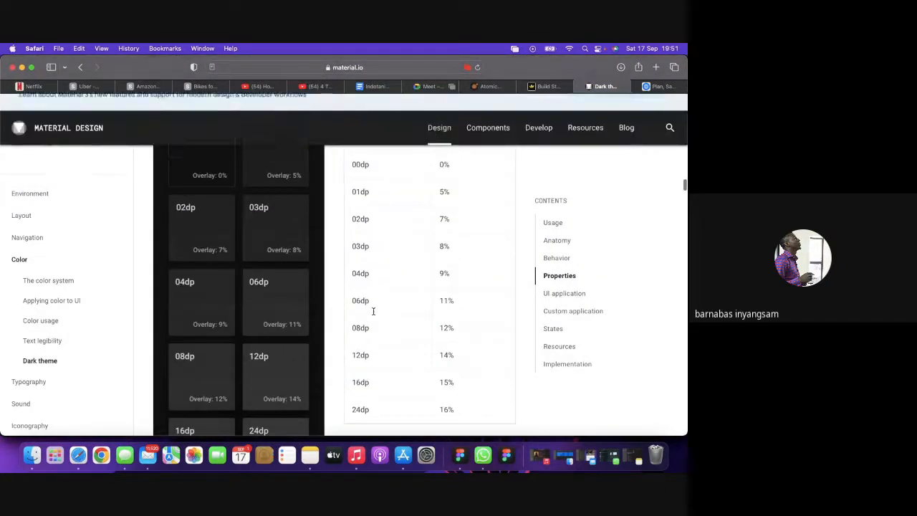
scroll(426, 247, "up", 3)
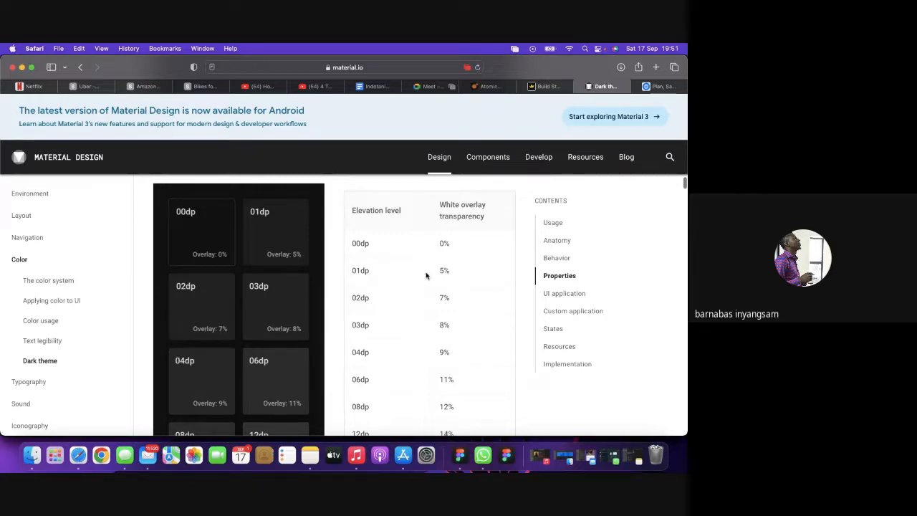
scroll(433, 310, "down", 5)
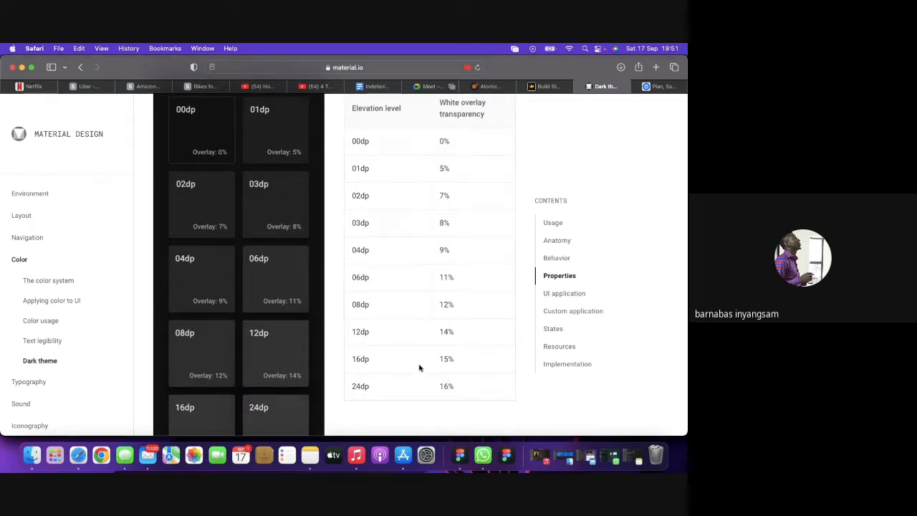
left_click(460, 455)
scroll(276, 361, "left", 3)
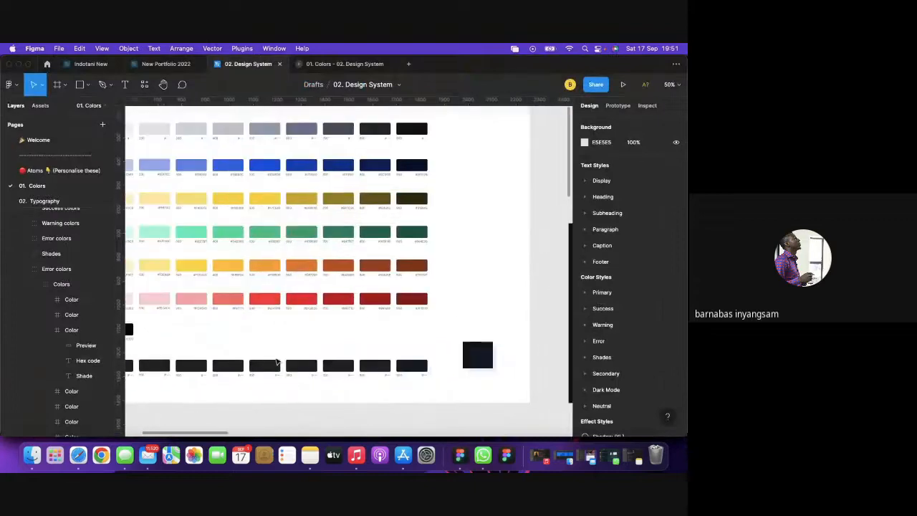
Nudge the elevation reference image and copy hex 131826 from the last dark swatch's preview.
scroll(277, 362, "left", 1)
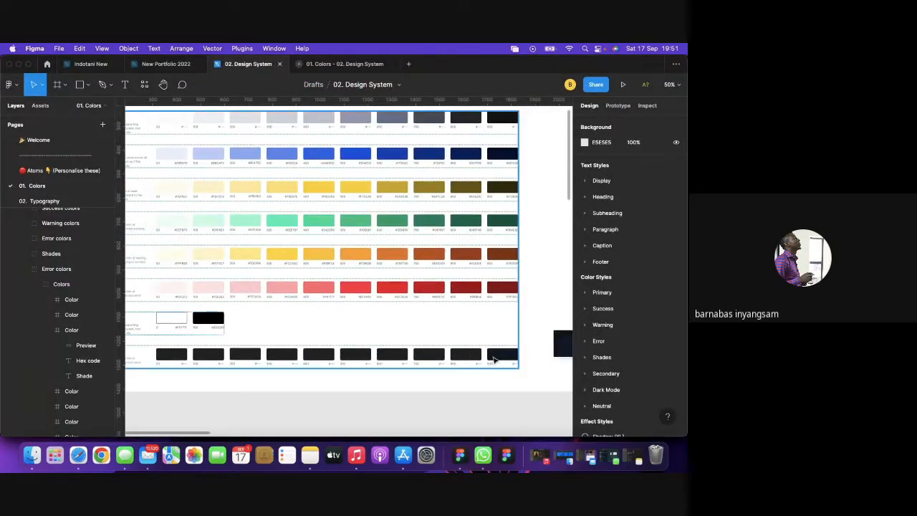
scroll(341, 360, "right", 6)
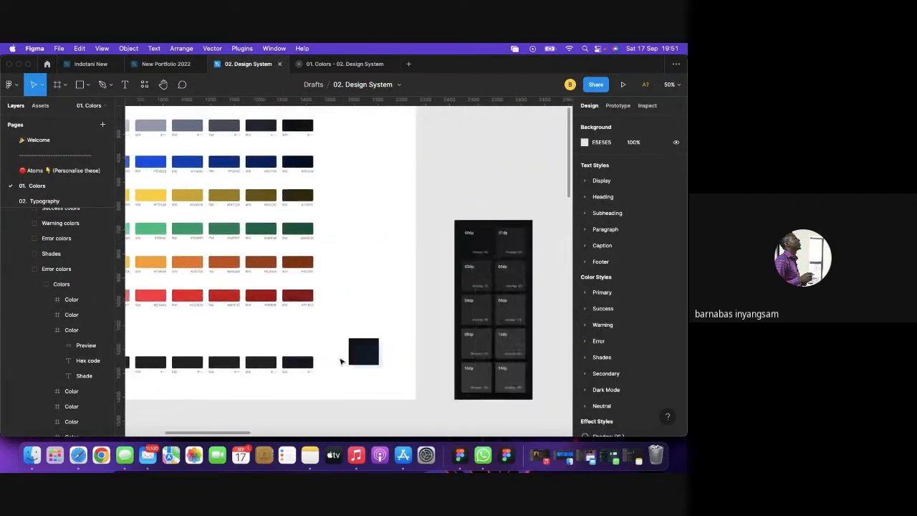
left_click_drag(444, 248, 433, 259)
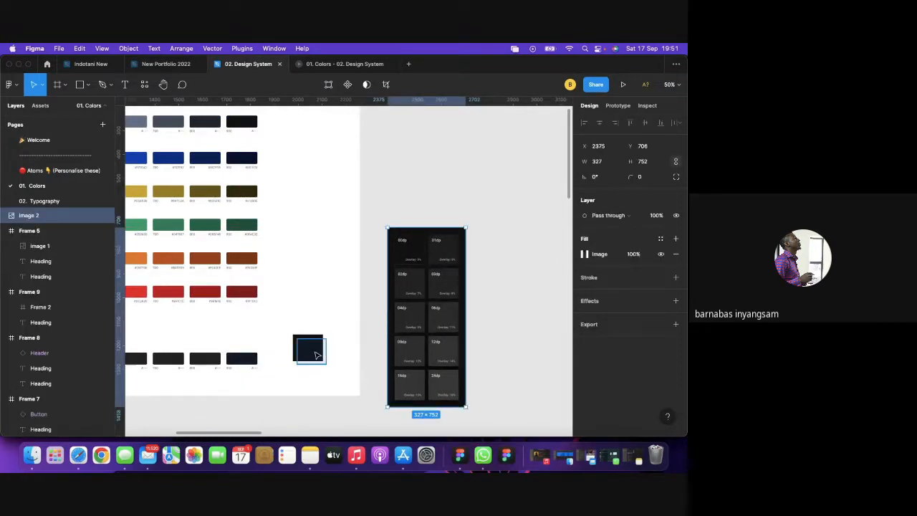
left_click(318, 354)
key("Escape")
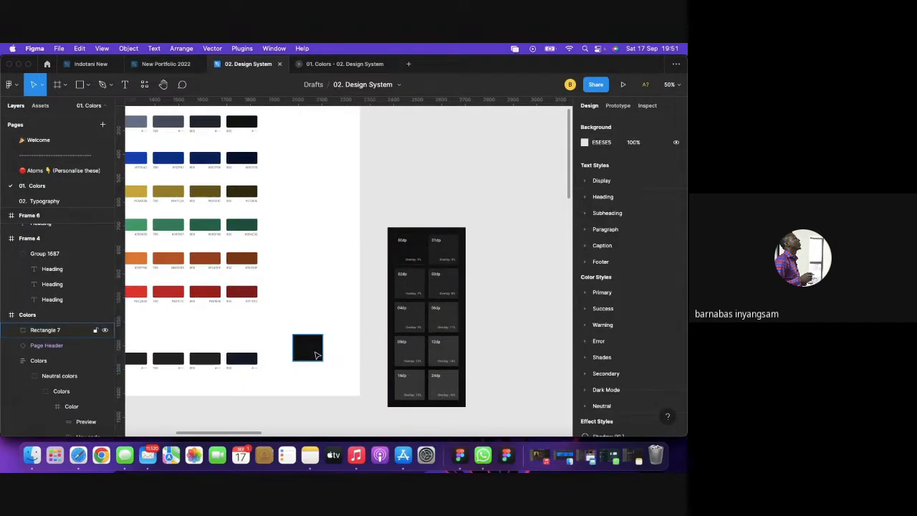
left_click(240, 359)
double_click(241, 358)
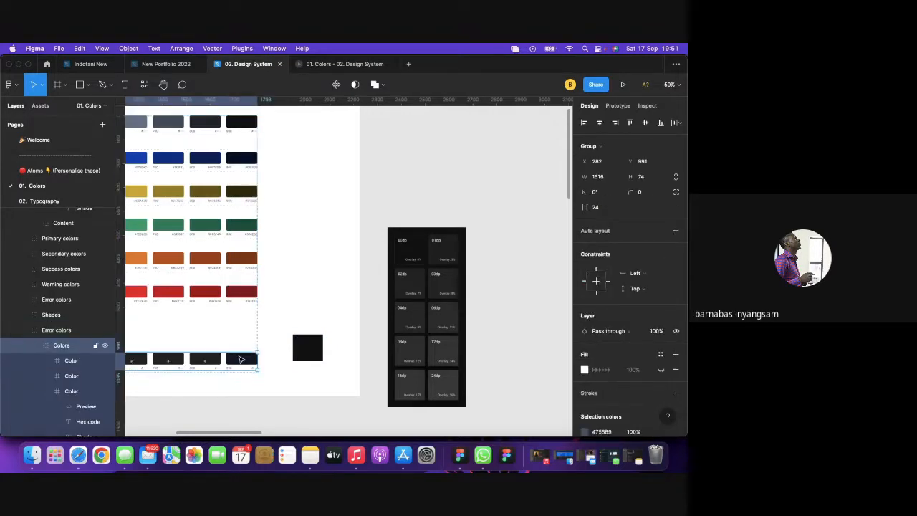
double_click(240, 358)
double_click(240, 359)
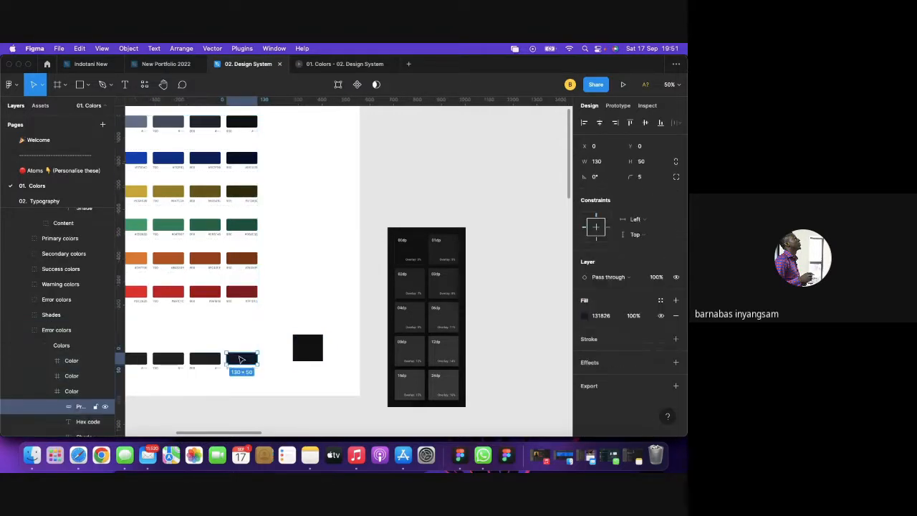
left_click(595, 319)
key("super+c")
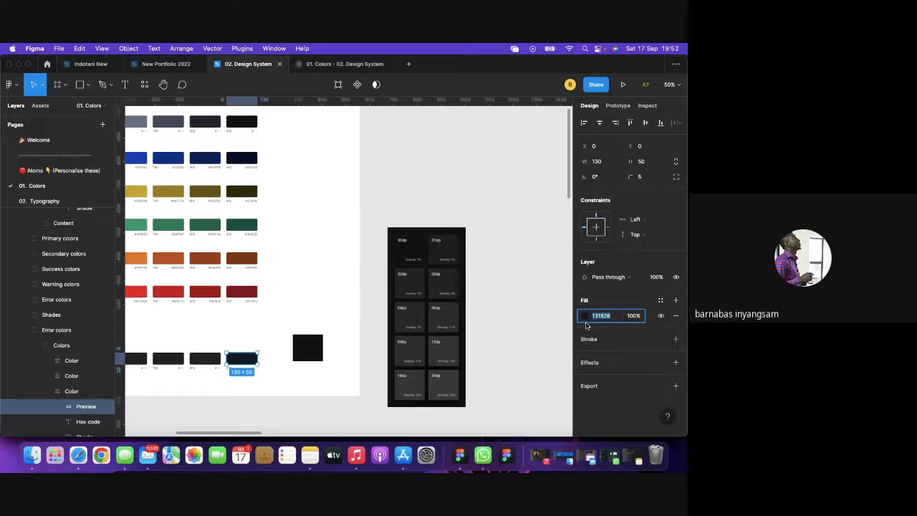
Paste 131826 into the black square's fill hex.
left_click(542, 309)
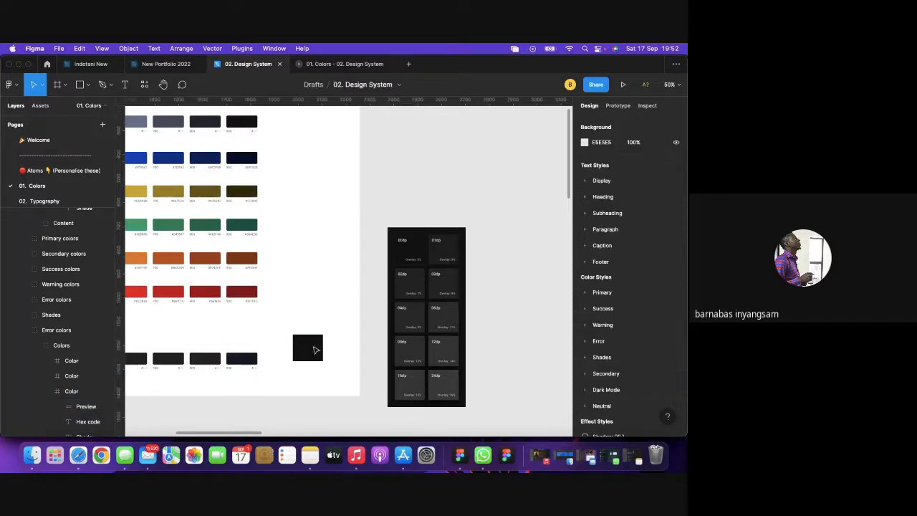
left_click(313, 348)
left_click(602, 332)
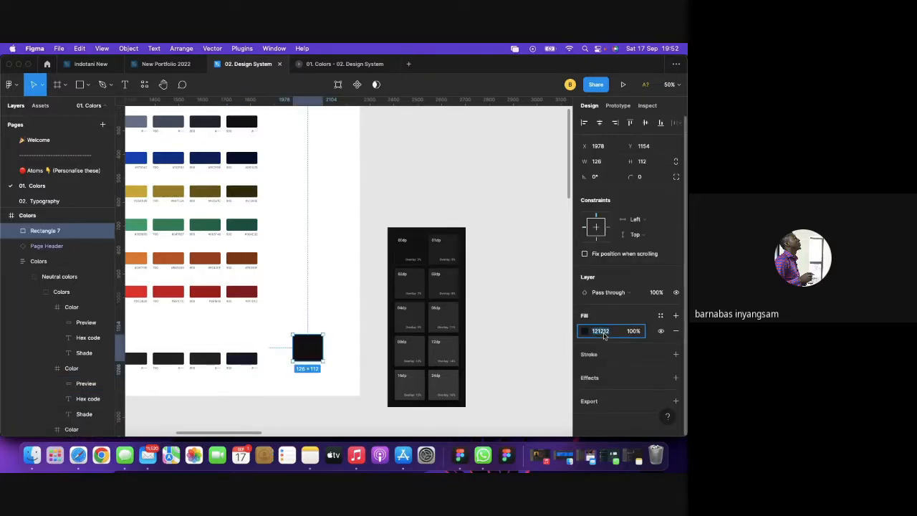
key("super+v")
left_click(497, 328)
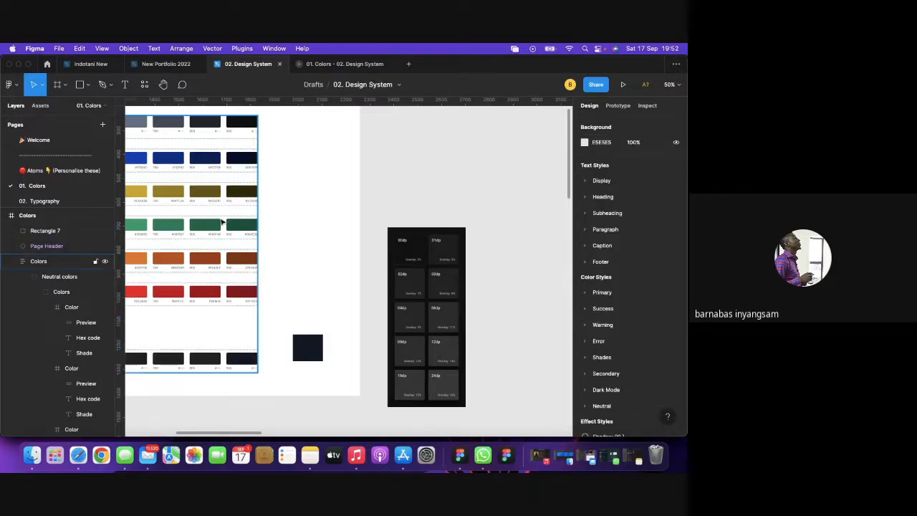
Draw a rectangle over the dark square filled white FFFFFF at 5% opacity.
key("r")
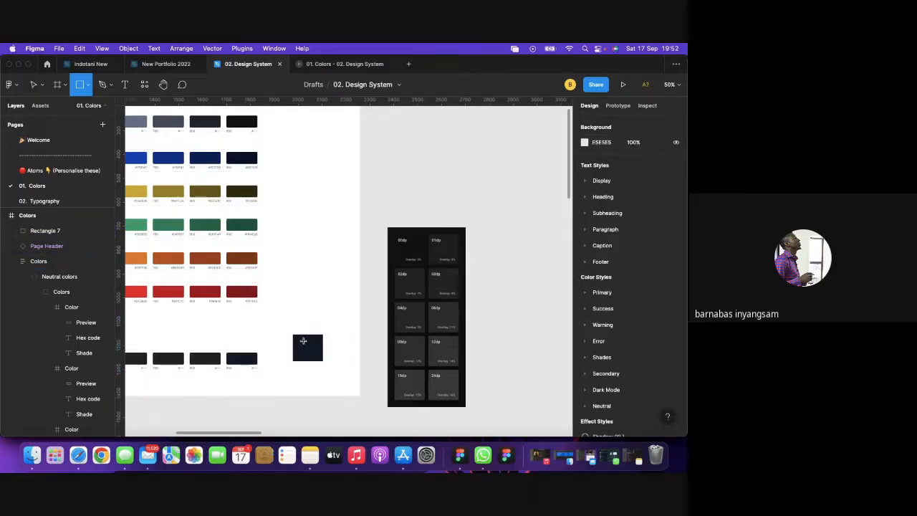
mouse_move(303, 341)
left_mouse_down()
mouse_move(305, 371)
mouse_move(328, 378)
mouse_move(321, 357)
left_mouse_up()
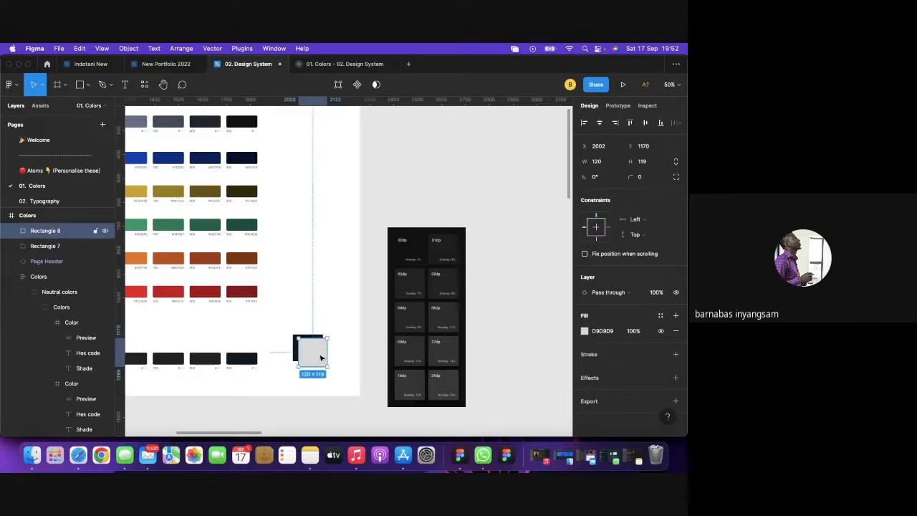
left_click(584, 331)
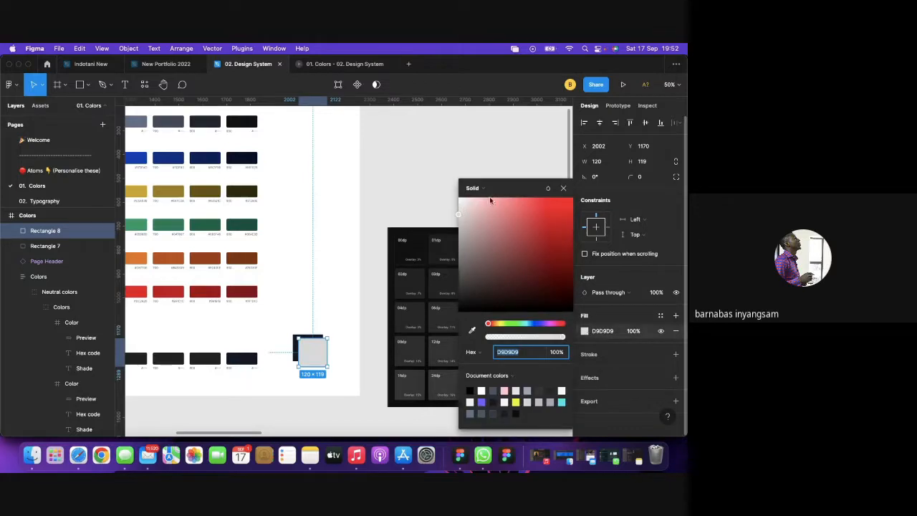
type("ffffff")
key("Return")
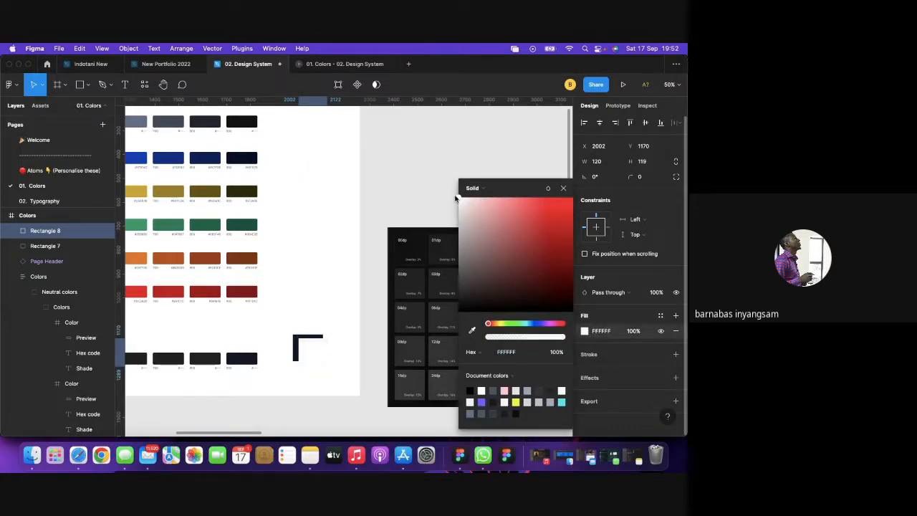
left_click(563, 188)
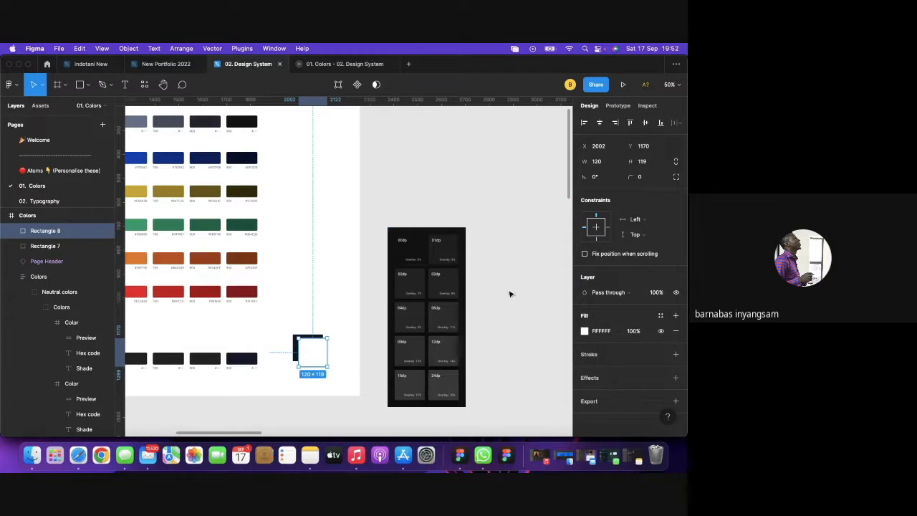
left_click(635, 331)
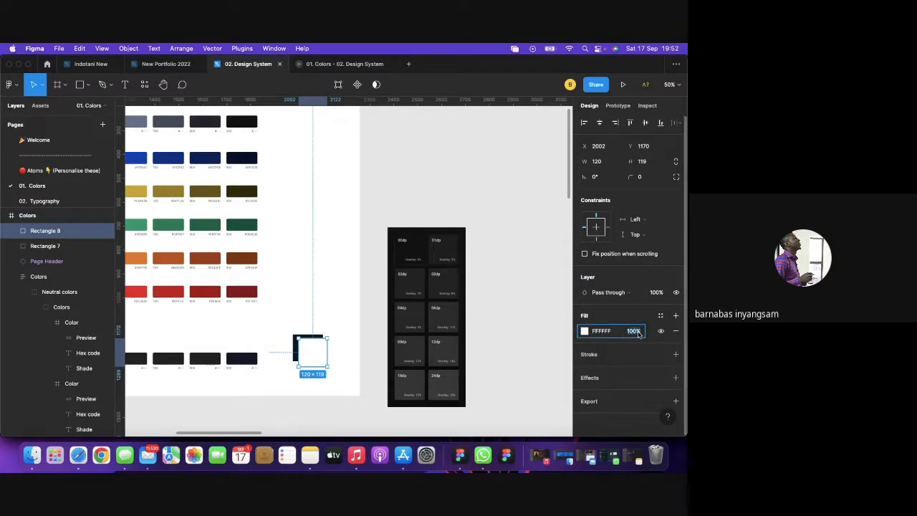
type("5")
key("Return")
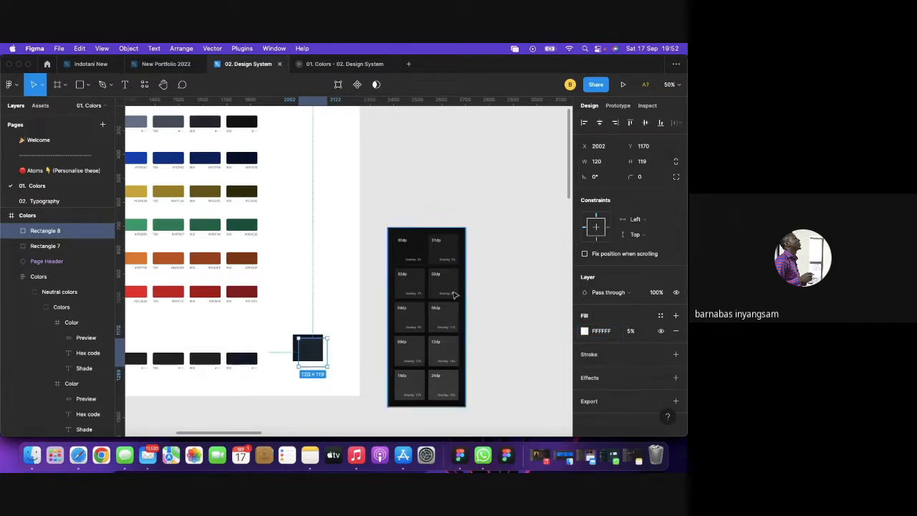
left_click(477, 299)
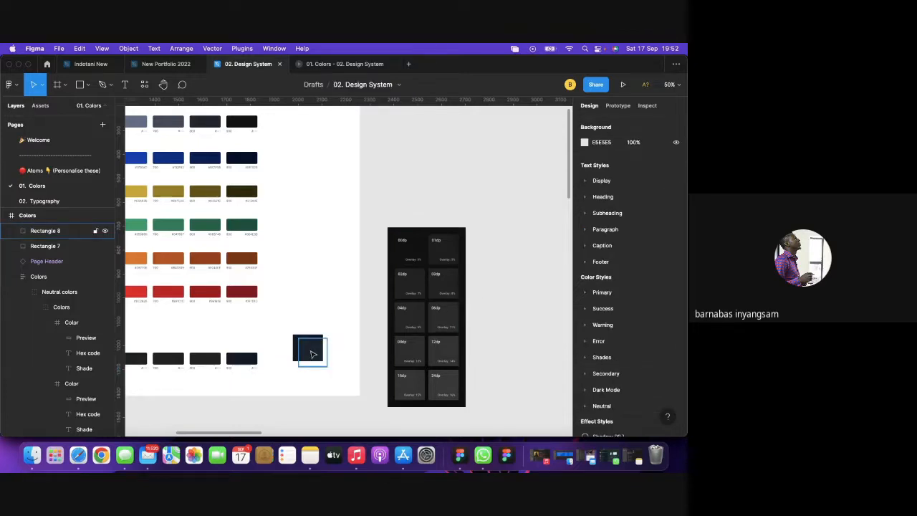
left_click(204, 362)
double_click(204, 362)
double_click(204, 362)
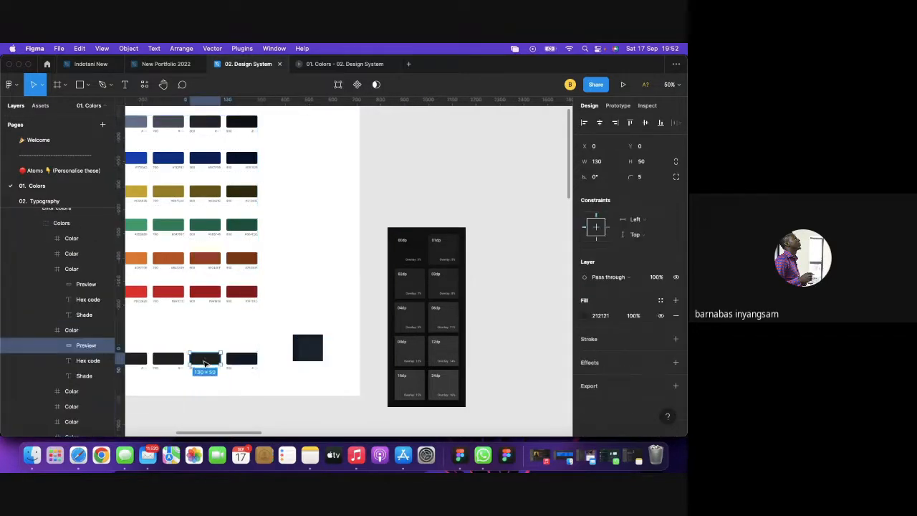
left_click(585, 316)
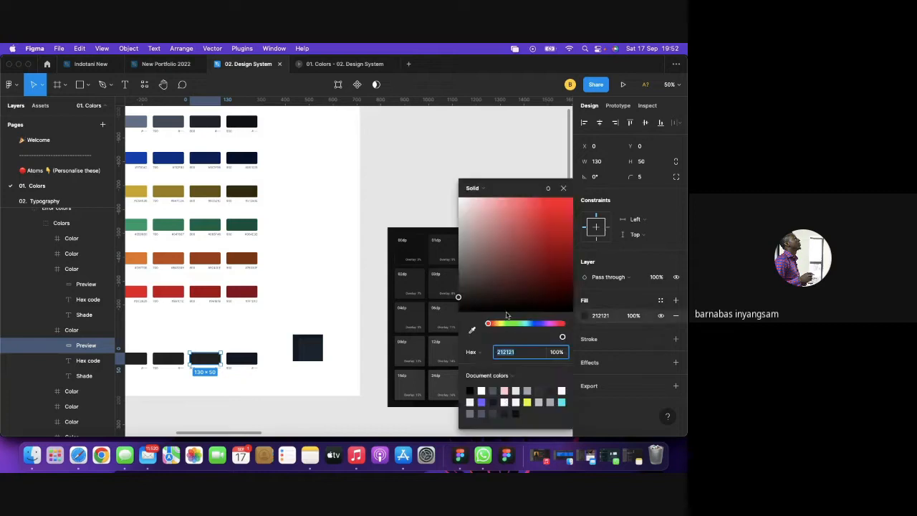
left_click(471, 330)
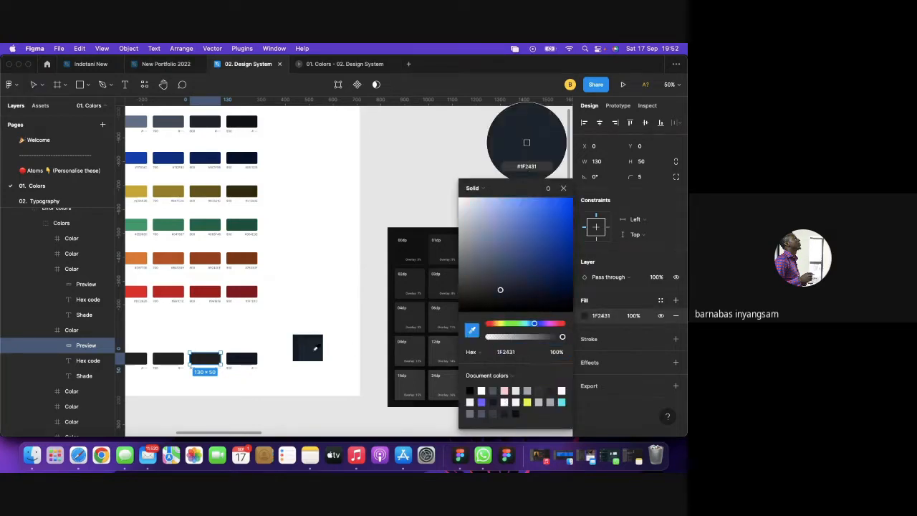
left_click(315, 349)
left_click(563, 187)
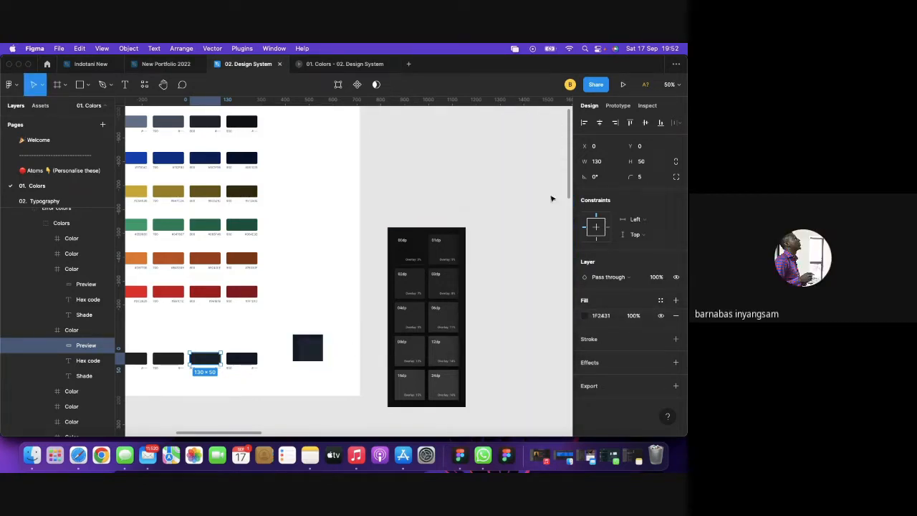
left_click(371, 309)
scroll(387, 305, "left", 3)
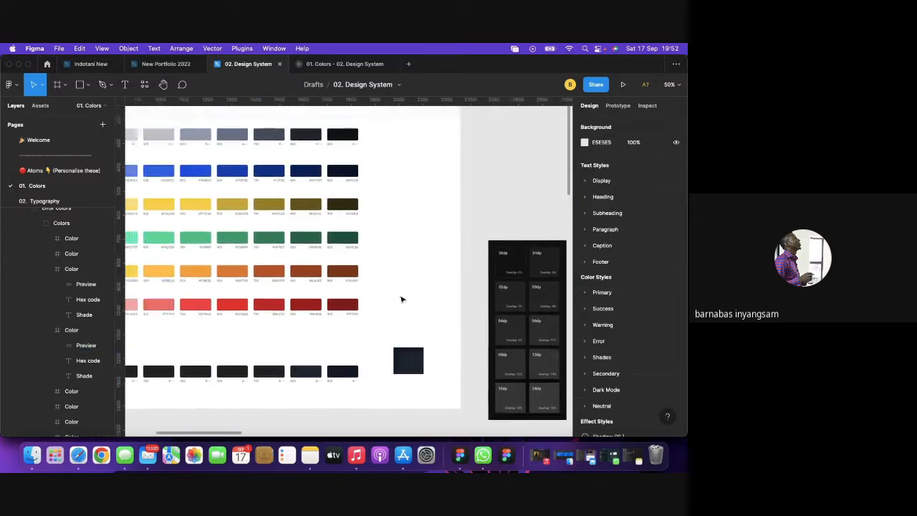
scroll(449, 299, "down", 2)
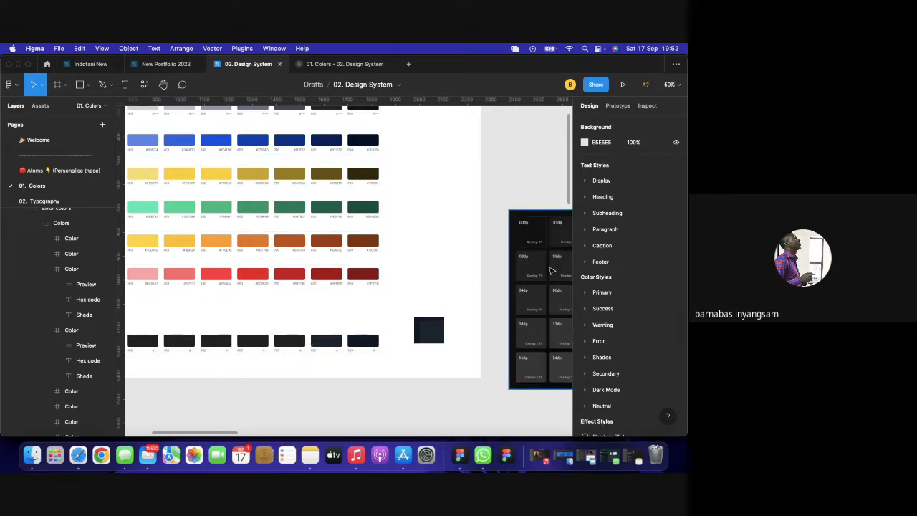
scroll(531, 258, "right", 2)
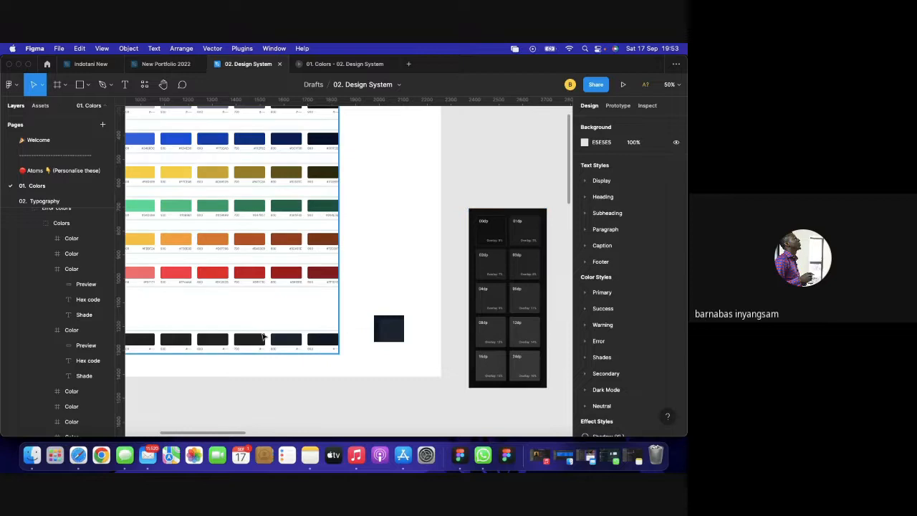
left_click(246, 342)
Set the white overlay square's fill opacity to 7%.
left_click_drag(389, 328, 393, 333)
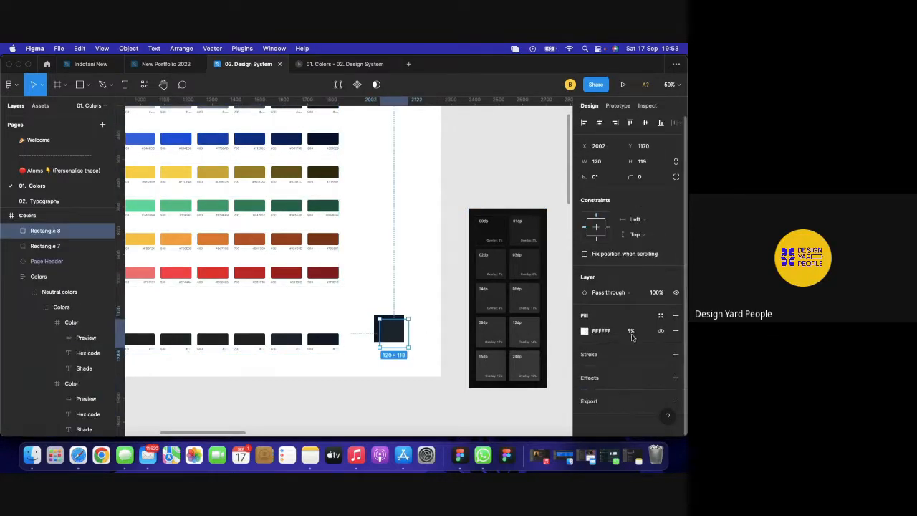
left_click(632, 332)
key("Return")
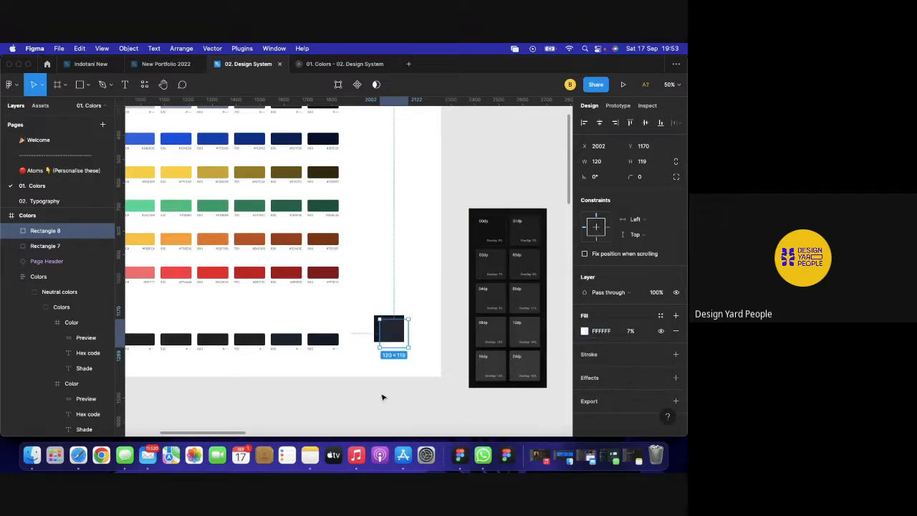
left_click(383, 397)
Sample the overlay square's colour 242835 into the fourth dark swatch's preview fill.
left_click(259, 341)
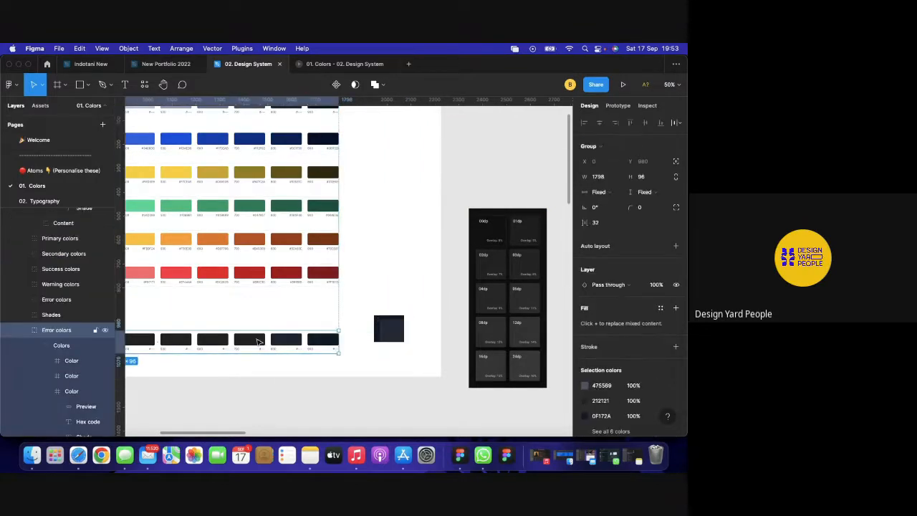
double_click(259, 341)
double_click(259, 341)
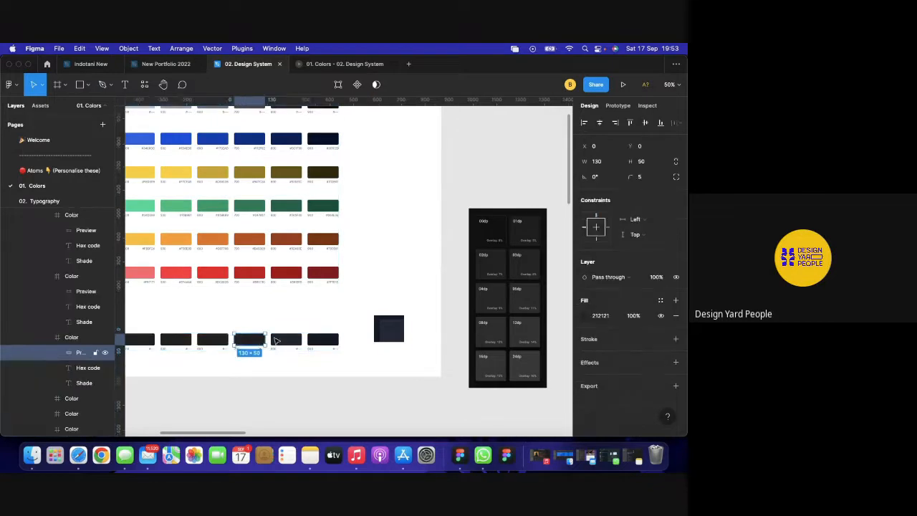
left_click(584, 315)
left_click(472, 331)
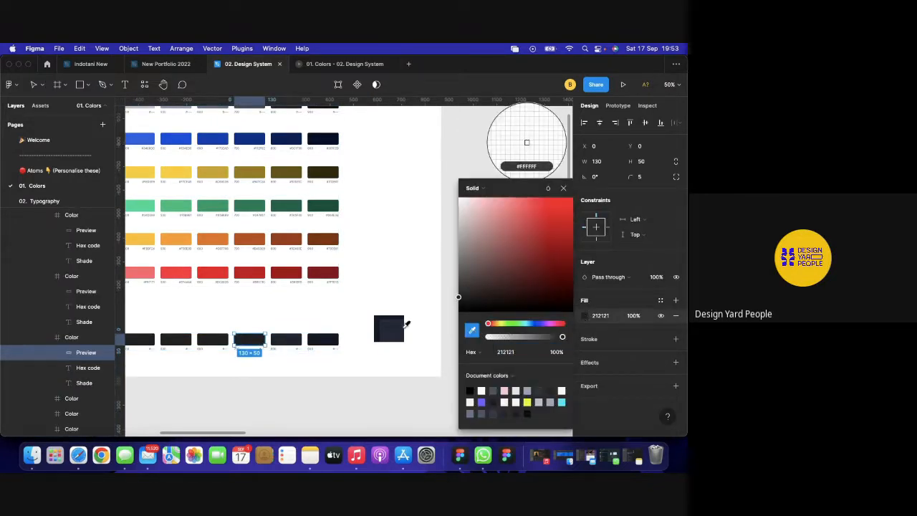
left_click(396, 332)
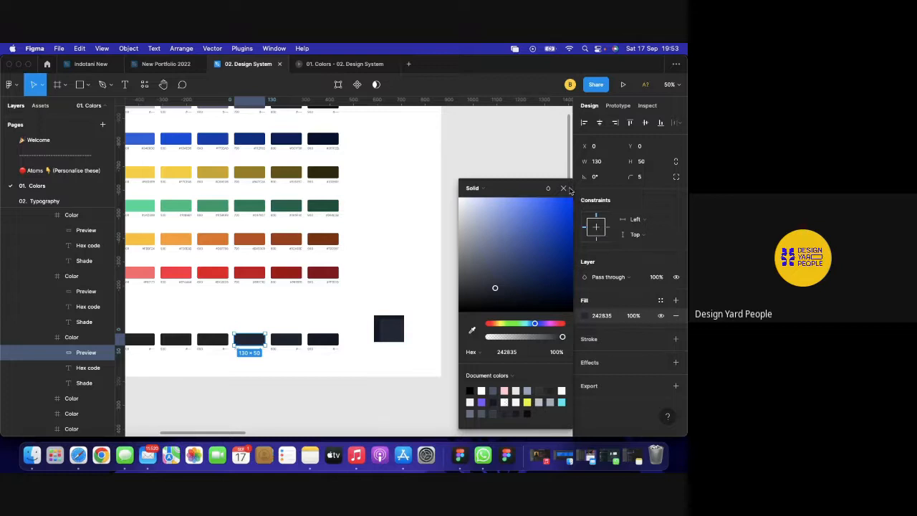
key("Escape")
scroll(344, 396, "left", 3)
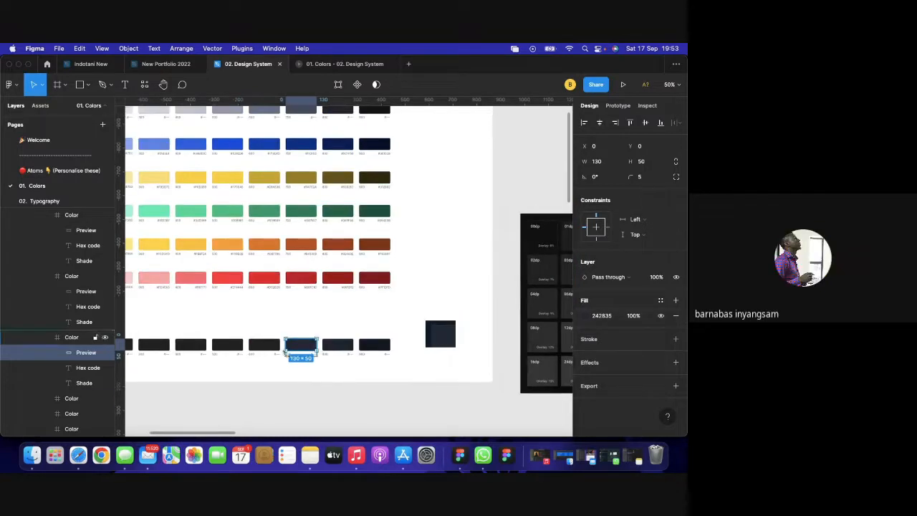
Raise the overlay square's fill opacity to 8%.
left_click(267, 348)
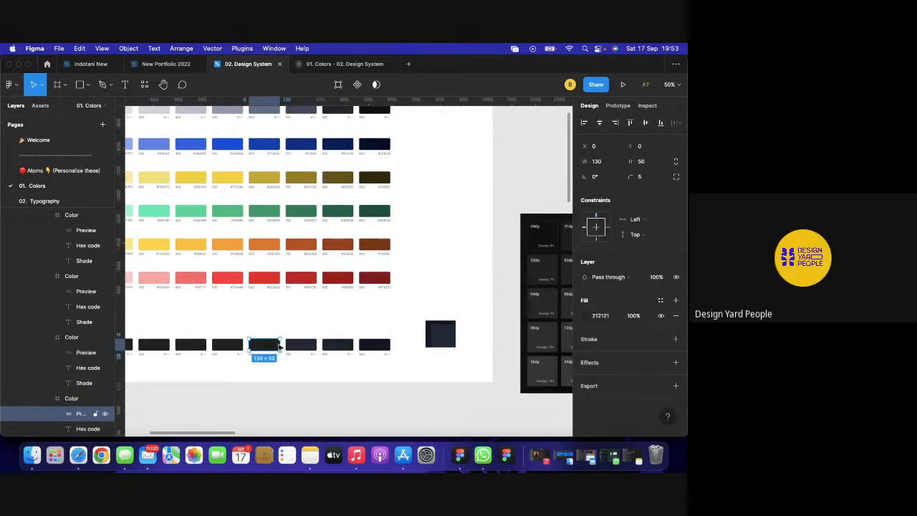
left_click(446, 341)
scroll(543, 293, "right", 3)
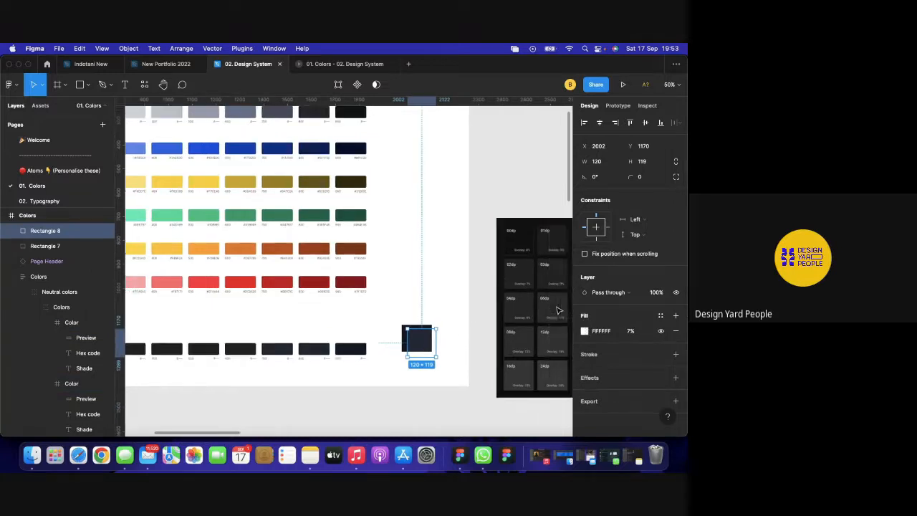
left_click(631, 334)
type("8")
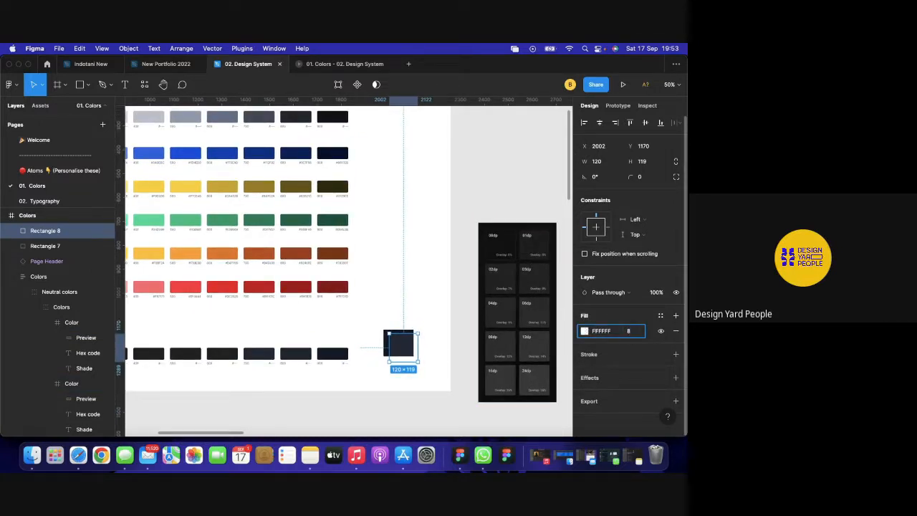
key("Return")
Sample 262A37 from the overlay square into the next dark swatch's preview.
left_click(230, 355)
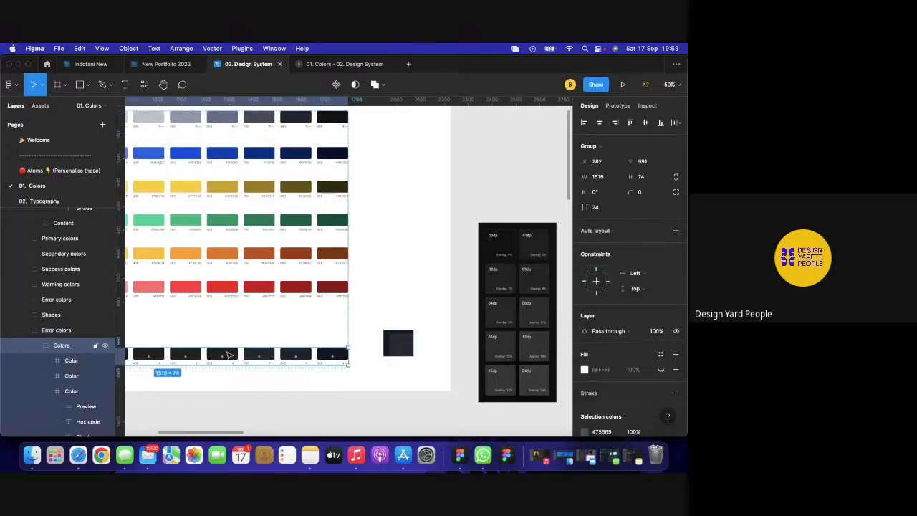
double_click(229, 354)
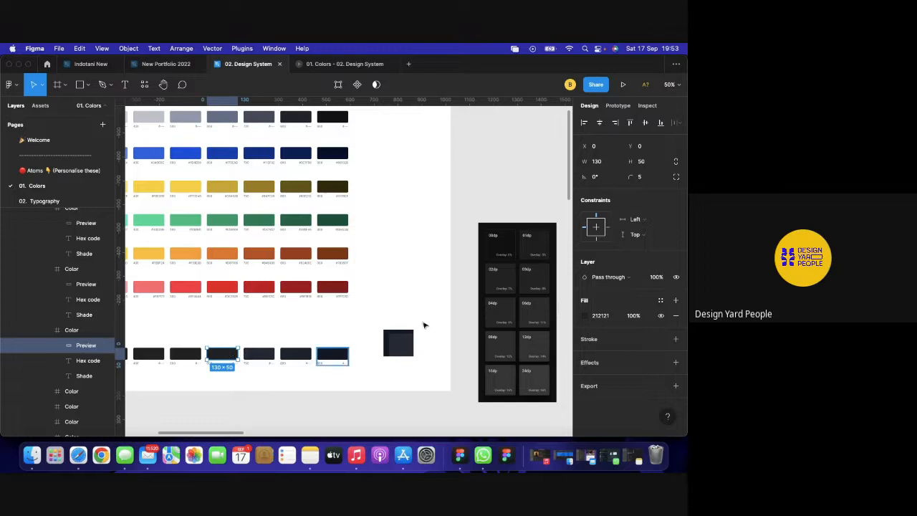
left_click(584, 316)
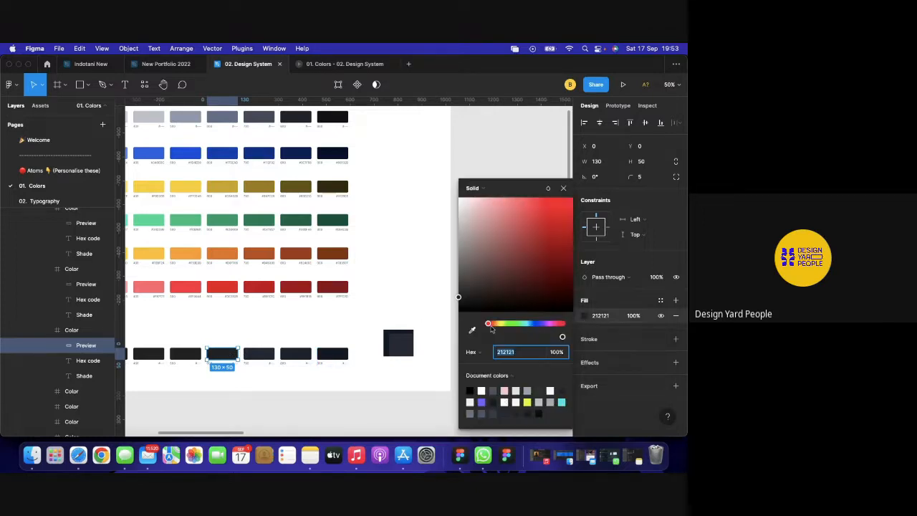
left_click(471, 330)
left_click(404, 340)
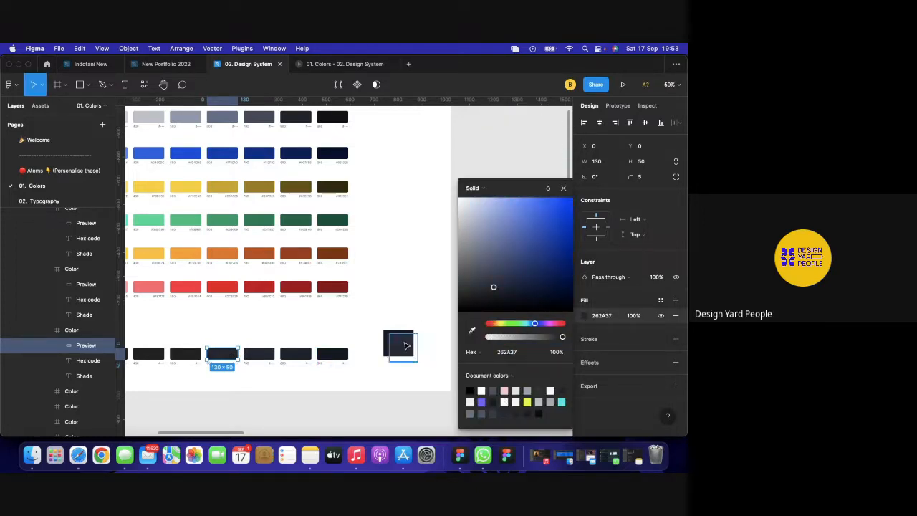
key("Escape")
scroll(339, 337, "left", 3)
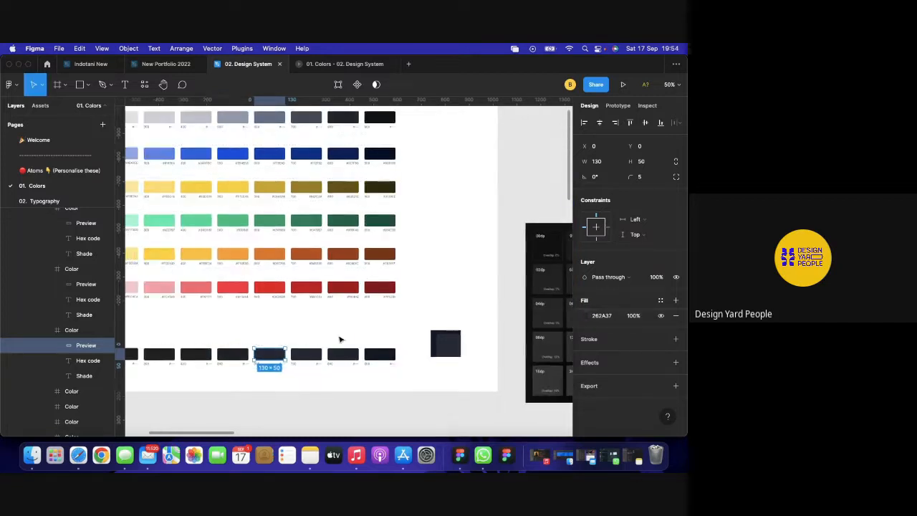
Raise the overlay square's fill opacity to 9%.
left_click(238, 357)
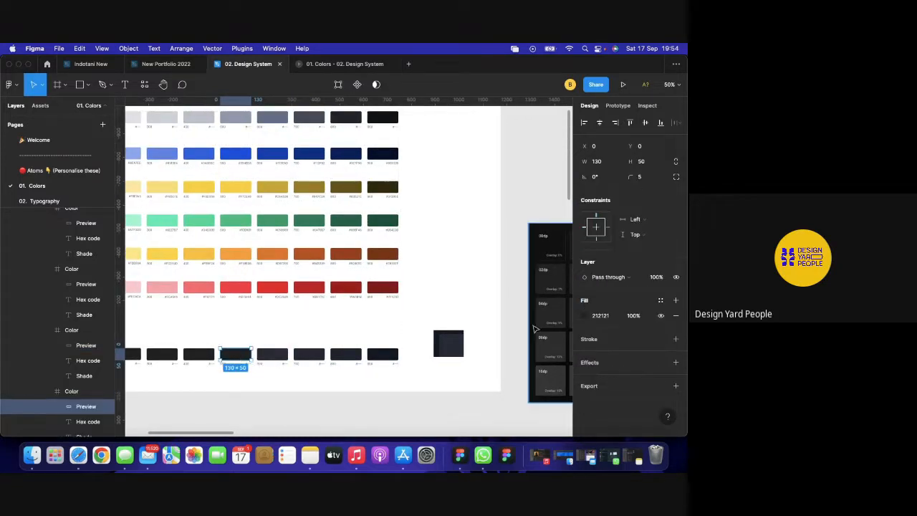
left_click(455, 345)
scroll(456, 344, "right", 3)
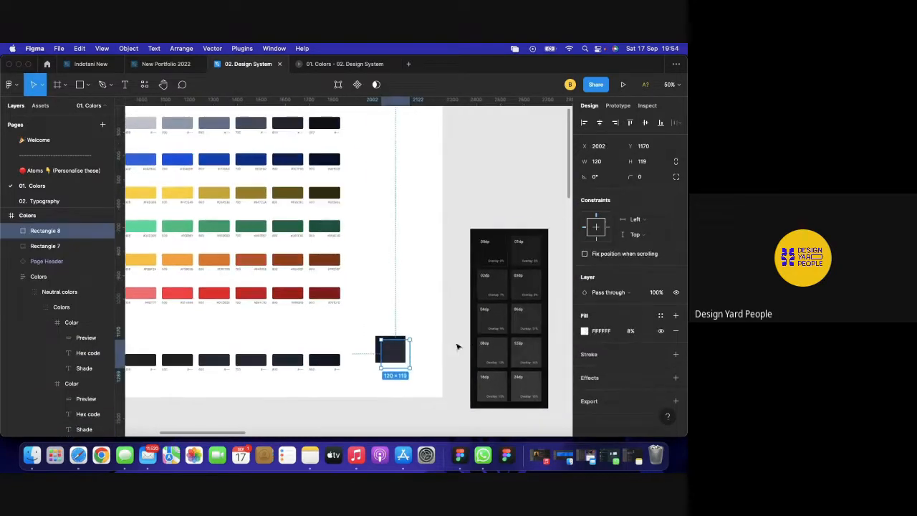
left_click(632, 332)
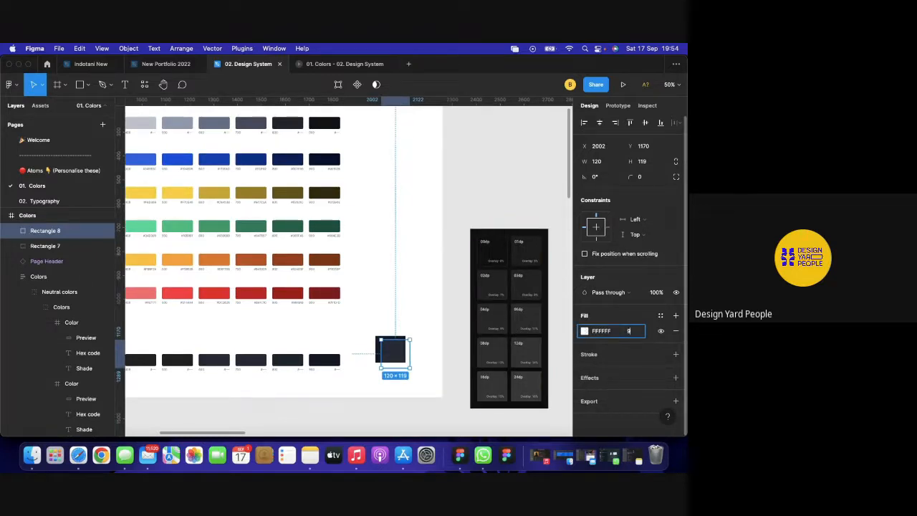
key("Return")
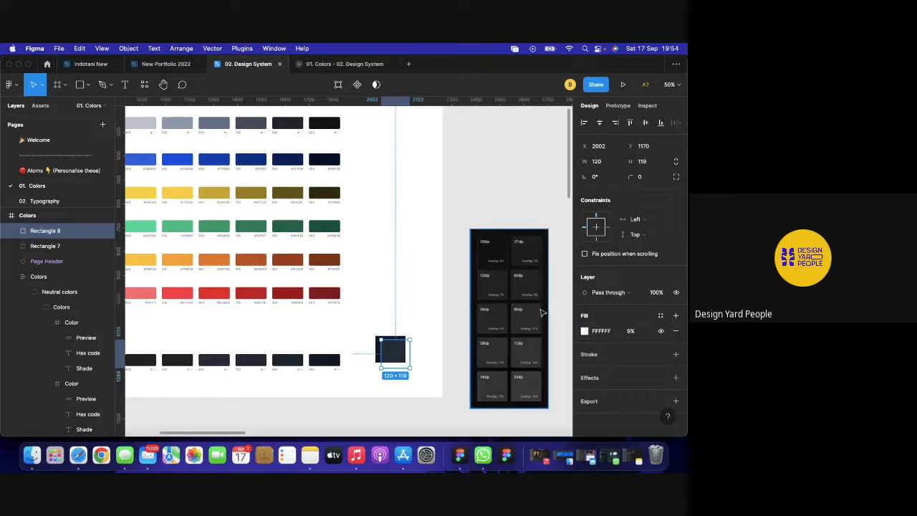
scroll(469, 326, "left", 3)
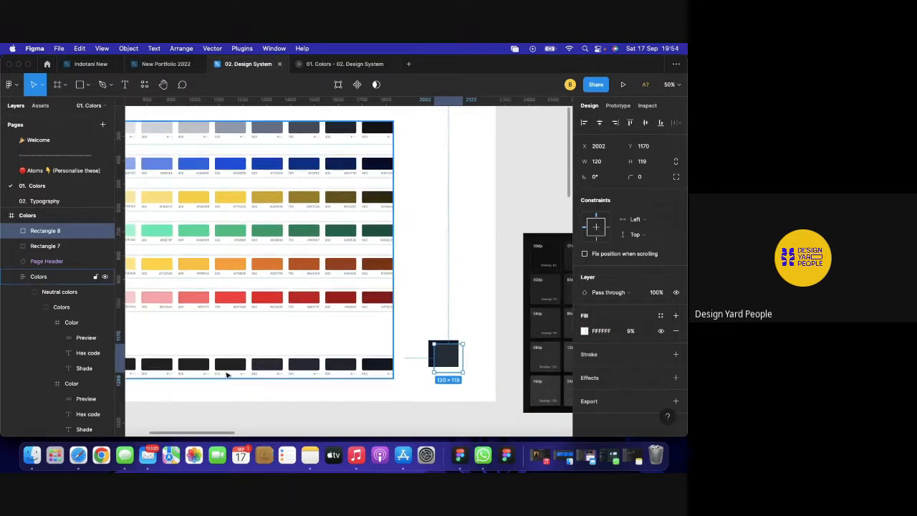
Sample 282D3A from the overlay square into the following dark swatch's preview.
left_click(227, 370)
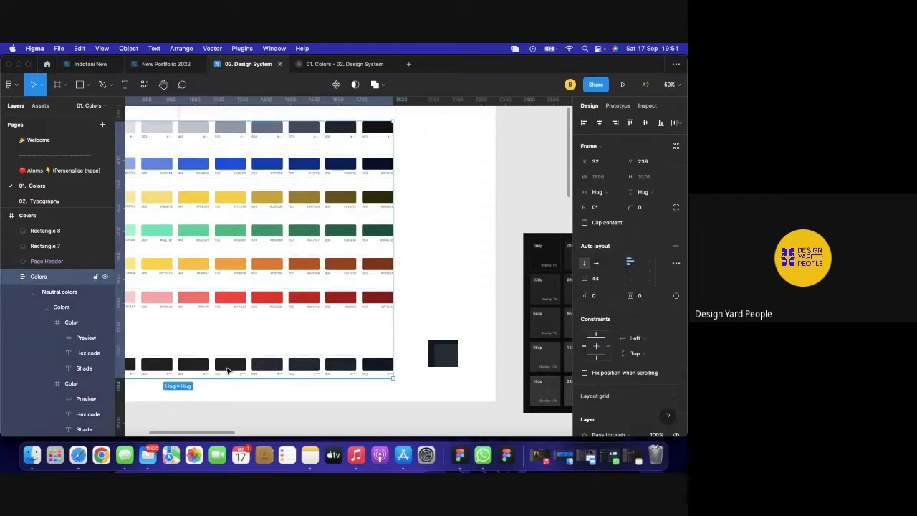
double_click(227, 369)
double_click(227, 369)
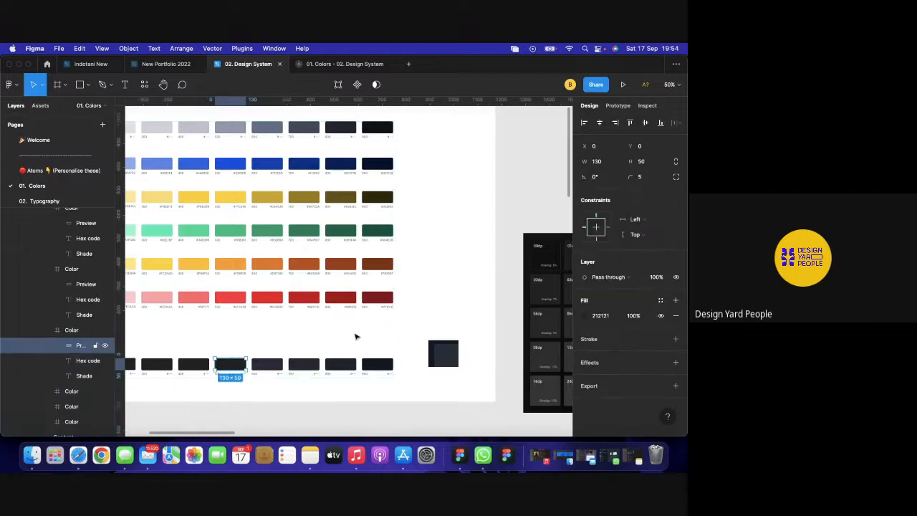
left_click(584, 316)
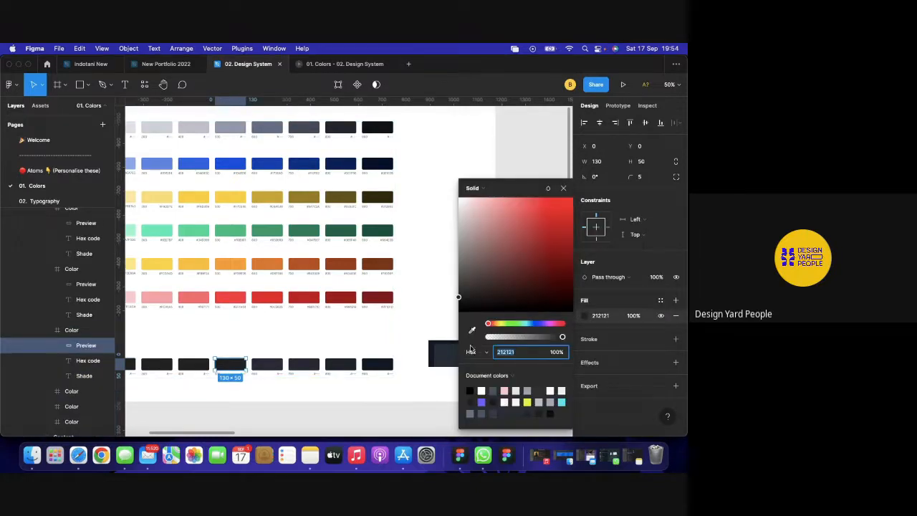
left_click(471, 330)
left_click(446, 350)
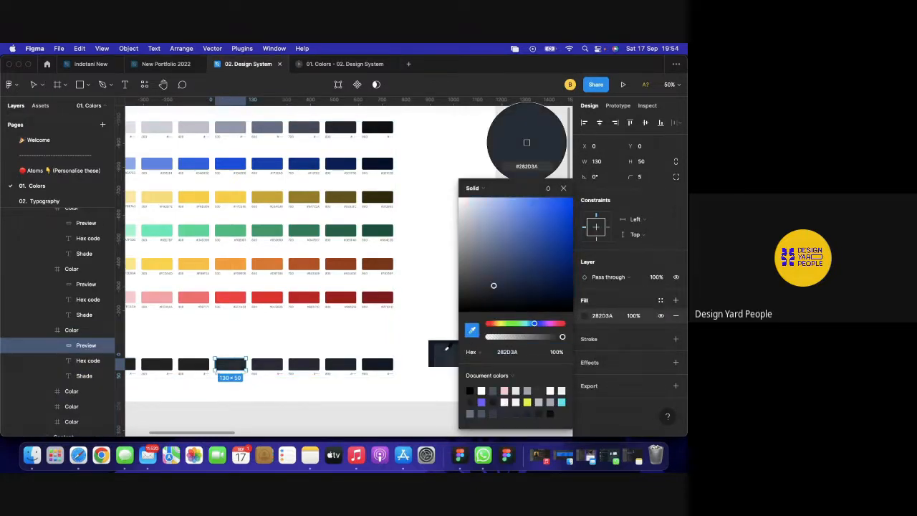
key("Escape")
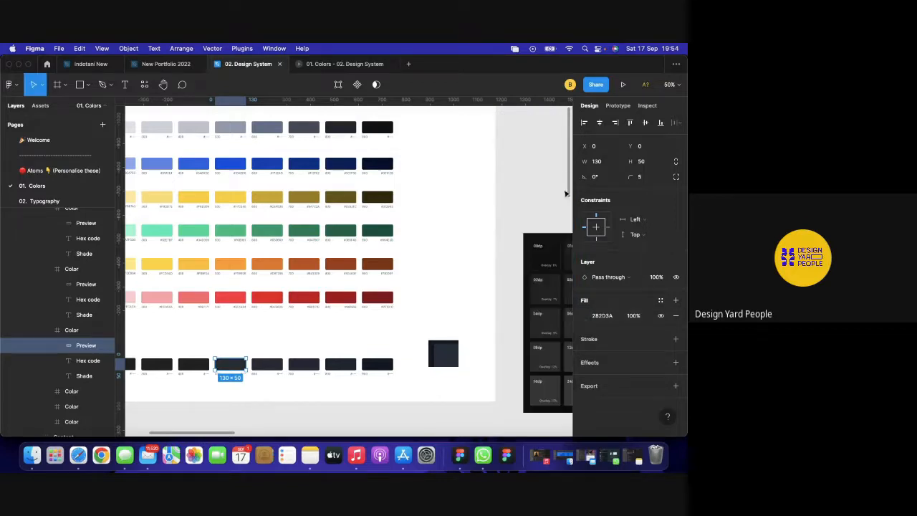
scroll(369, 322, "left", 2)
scroll(284, 354, "right", 5)
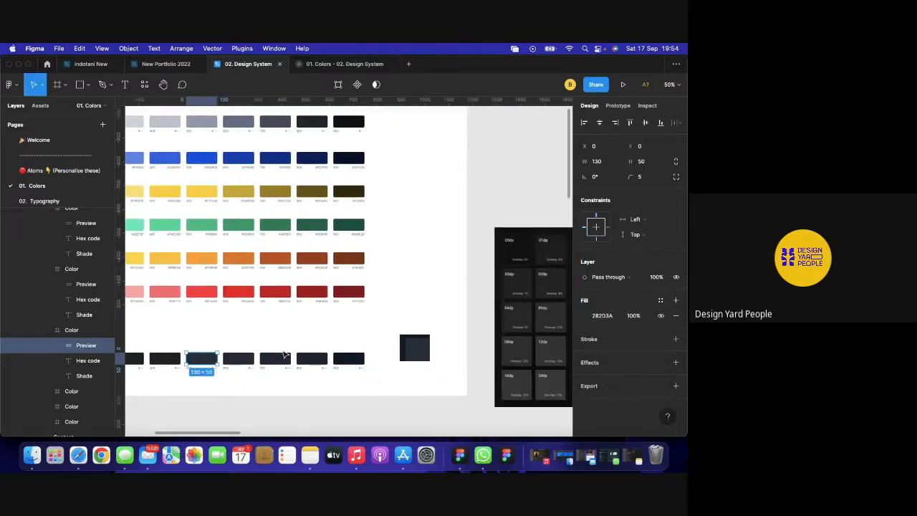
scroll(284, 354, "right", 1)
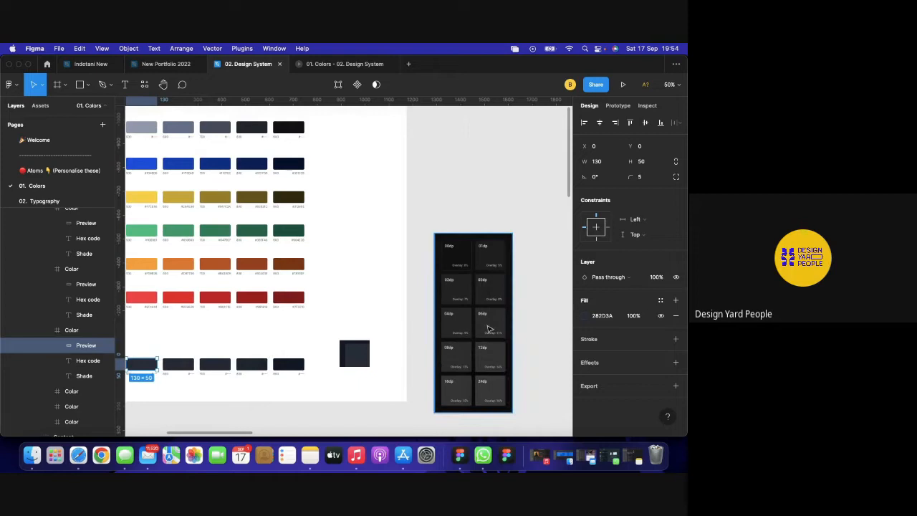
Set the dark overlay square's fill opacity to 11%.
left_click(358, 357)
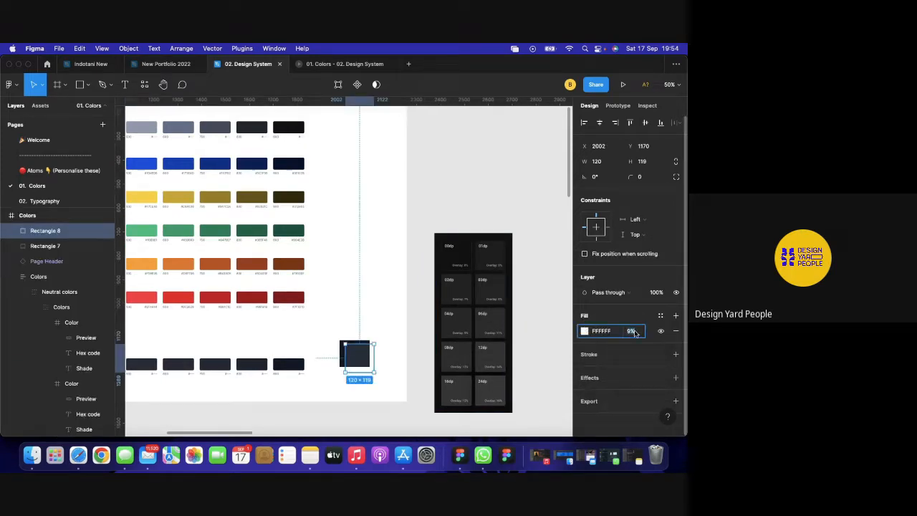
type("11")
key("Return")
scroll(383, 348, "left", 3)
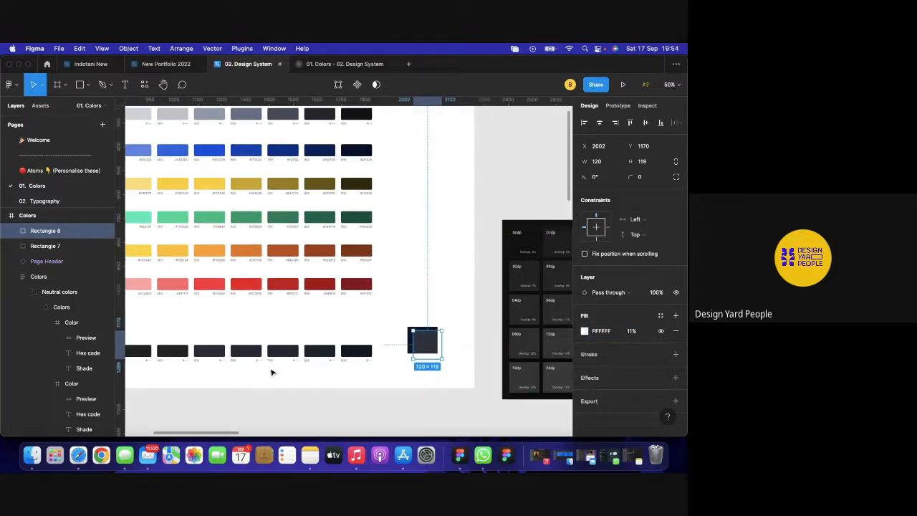
scroll(271, 372, "left", 2)
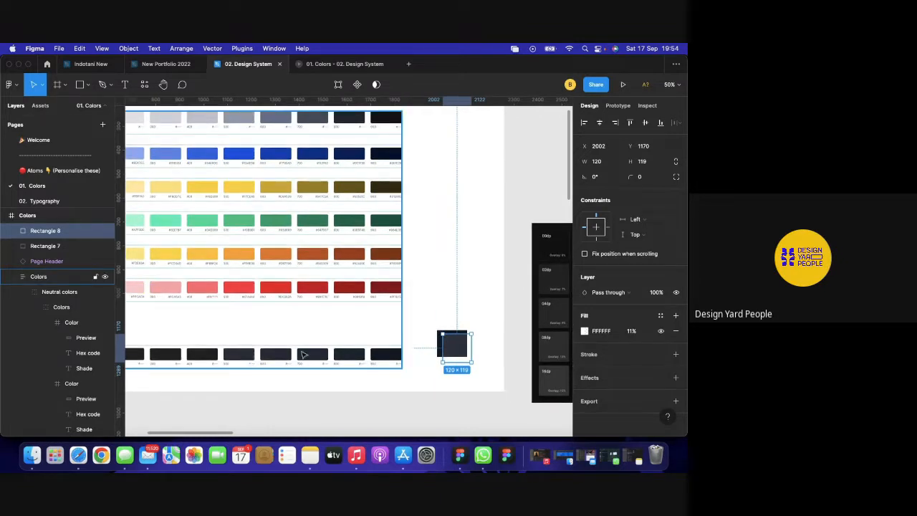
scroll(304, 355, "right", 3)
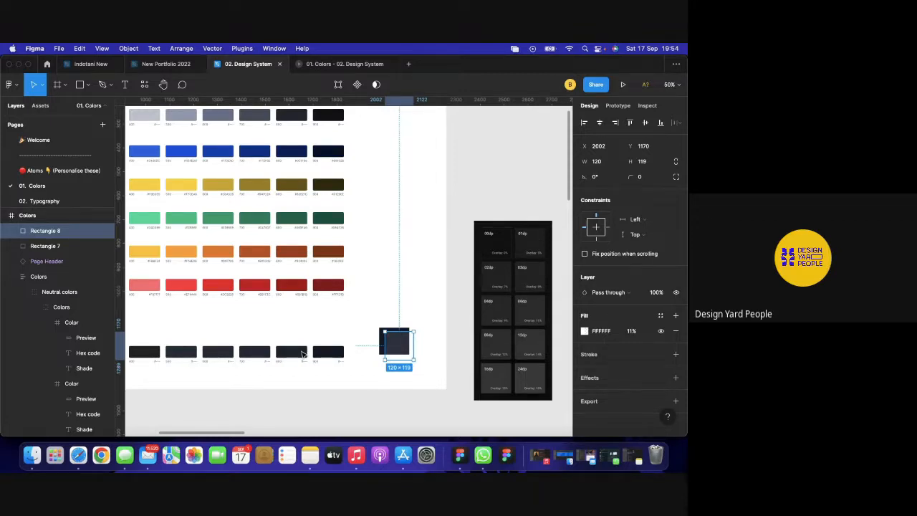
Fill the first dark swatch's preview with the overlay square's sampled colour, 2D313E.
left_click(151, 352)
double_click(151, 351)
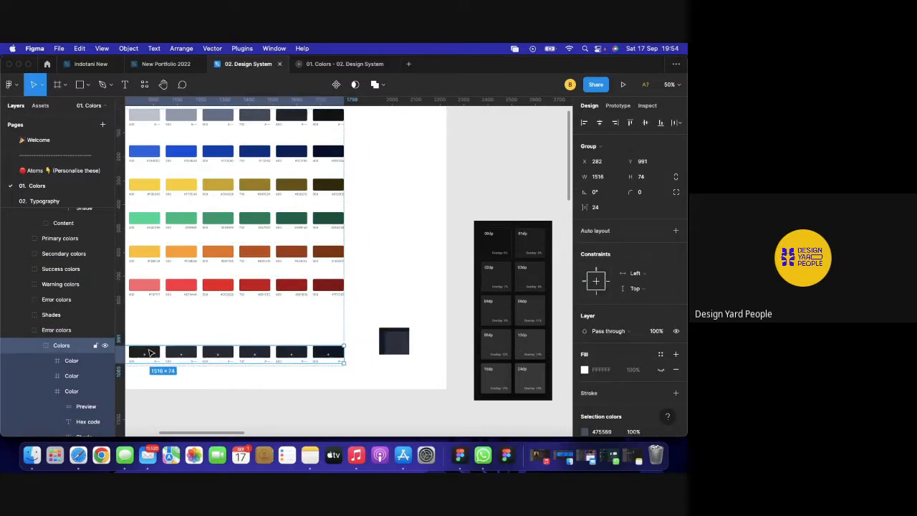
double_click(150, 352)
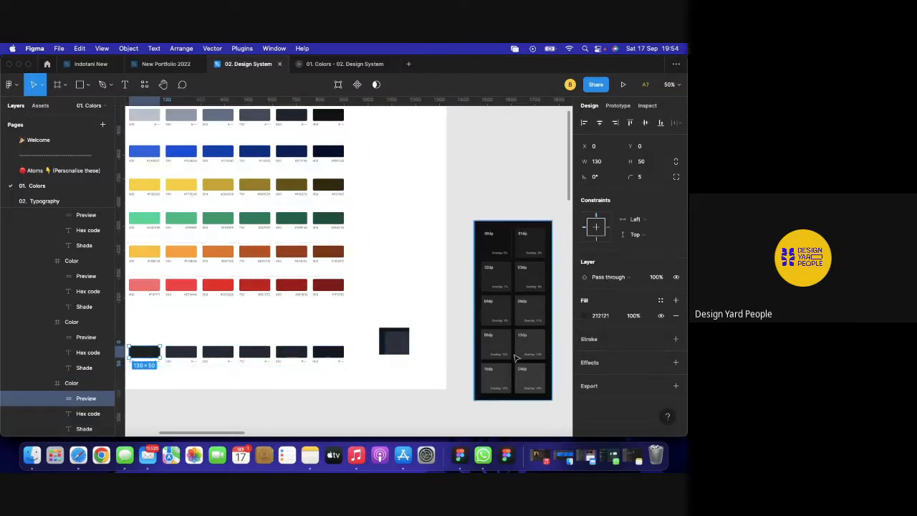
left_click(585, 315)
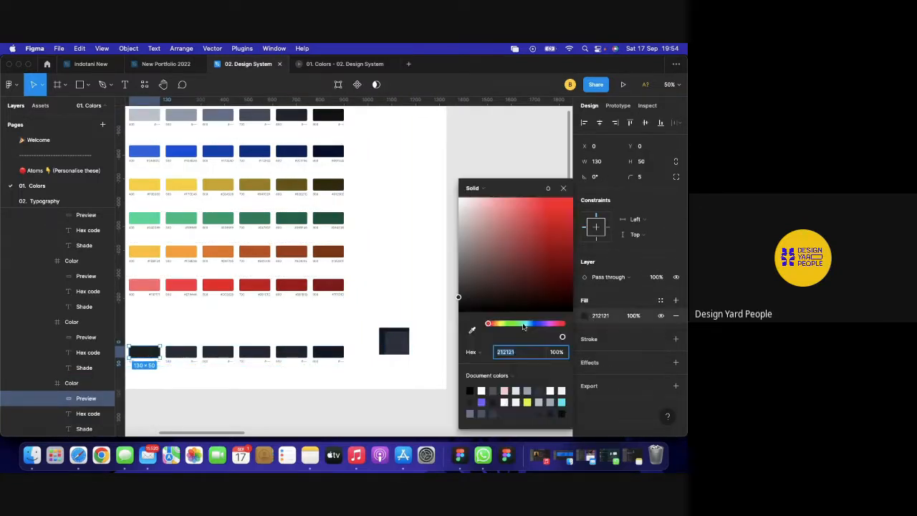
left_click(472, 330)
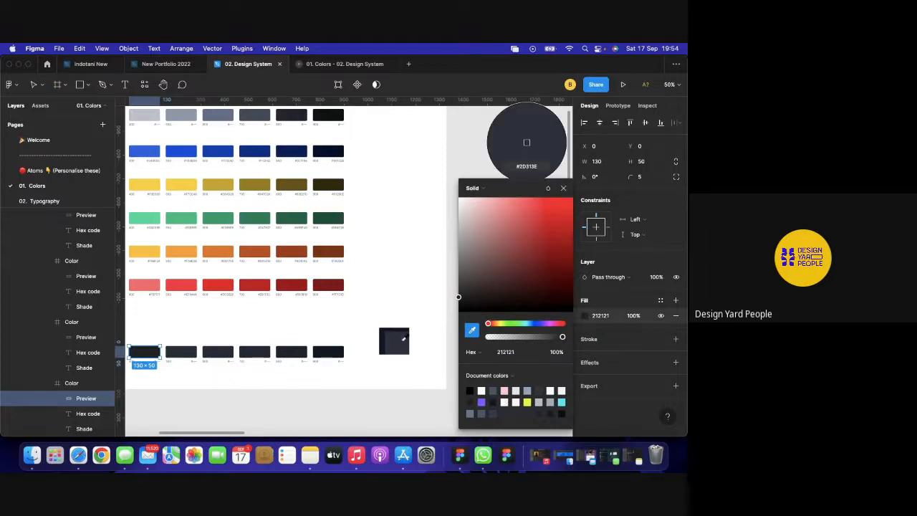
left_click(402, 340)
left_click(564, 188)
scroll(434, 293, "left", 3)
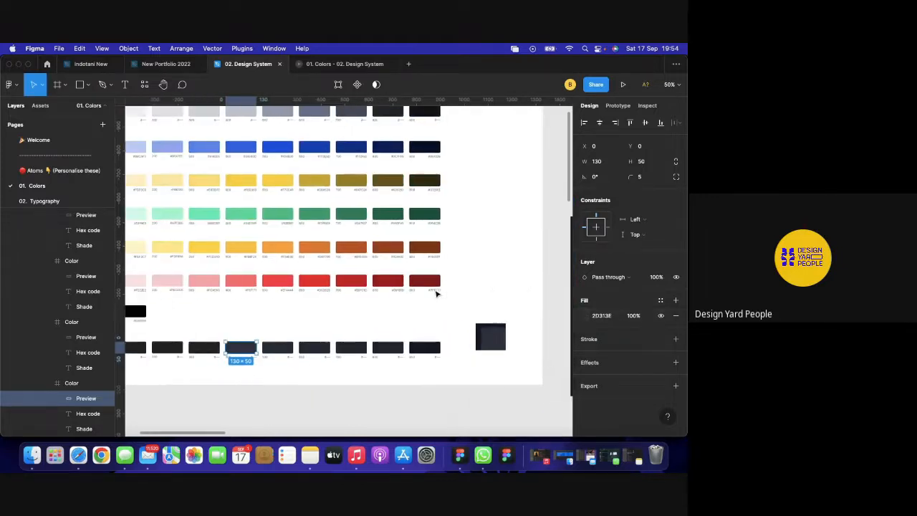
scroll(358, 337, "right", 3)
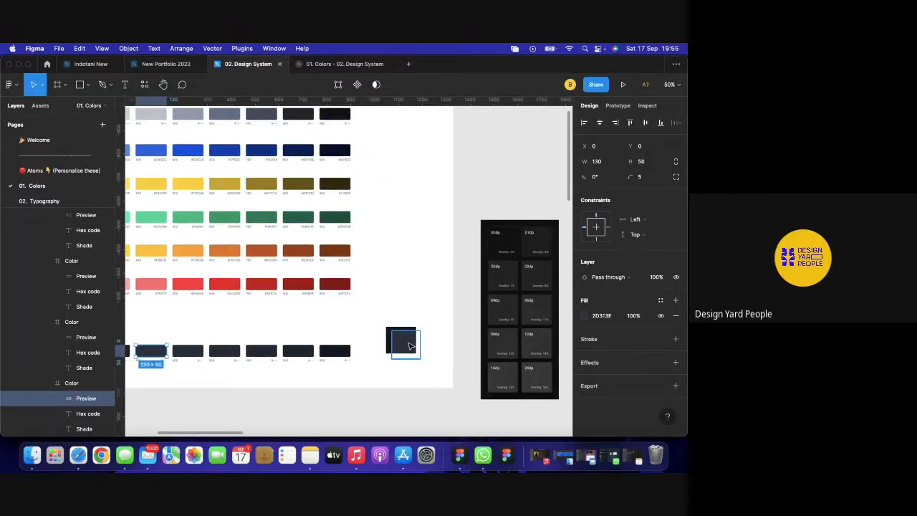
Raise the overlay square's white fill opacity to 12%.
left_click(410, 347)
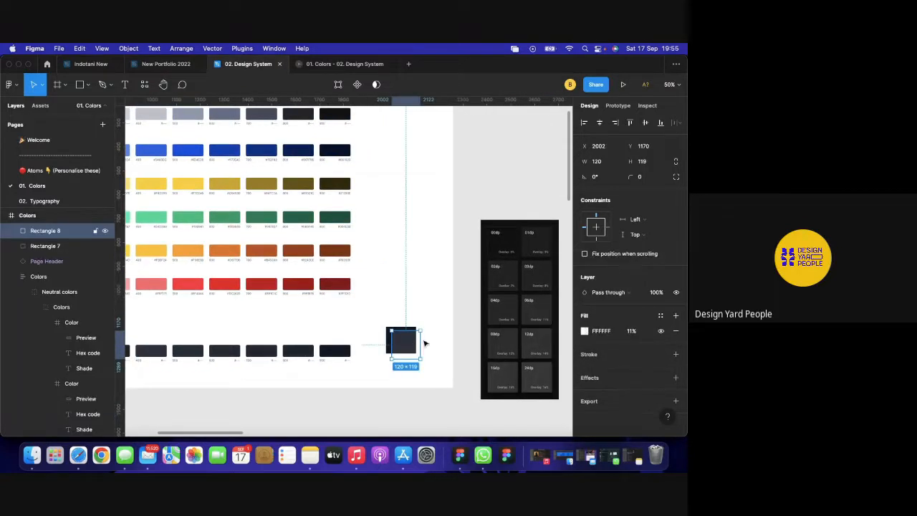
left_click(632, 331)
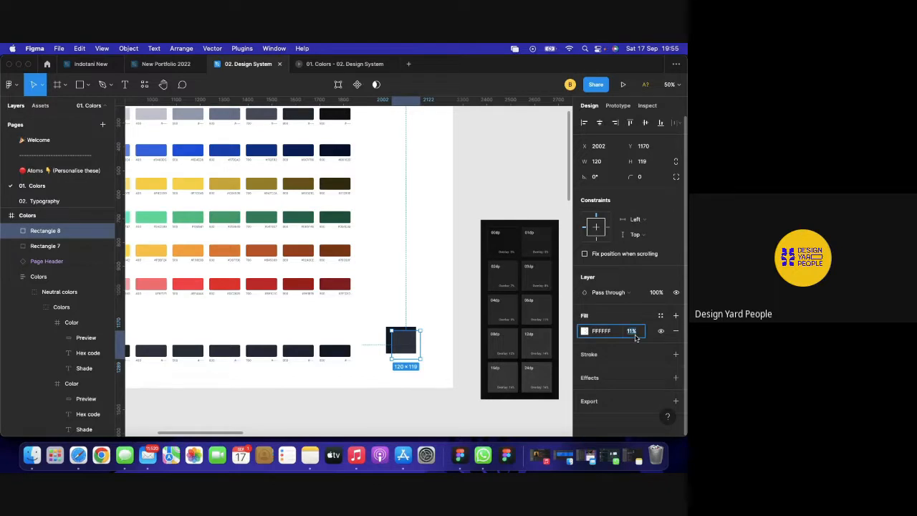
type("12")
key("Return")
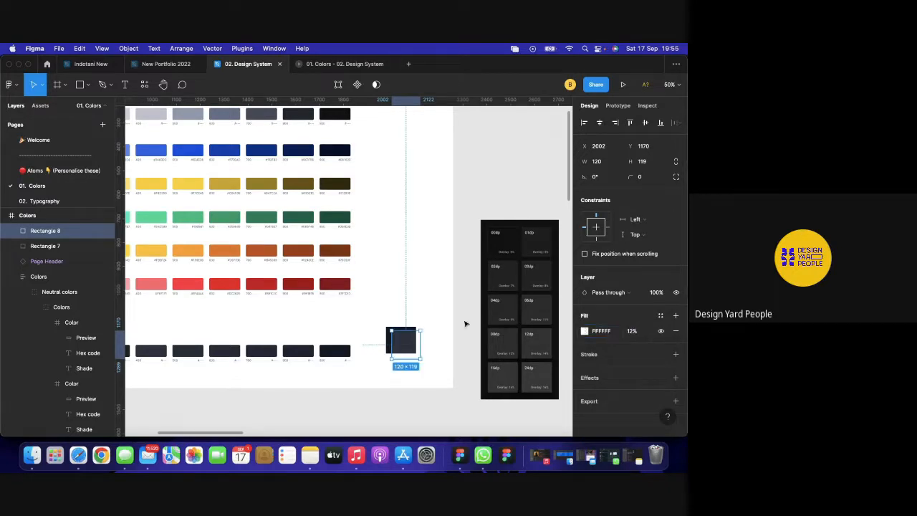
scroll(305, 334, "left", 3)
Fill the second dark swatch's preview with the sampled overlay colour 2F3440.
left_click(186, 355)
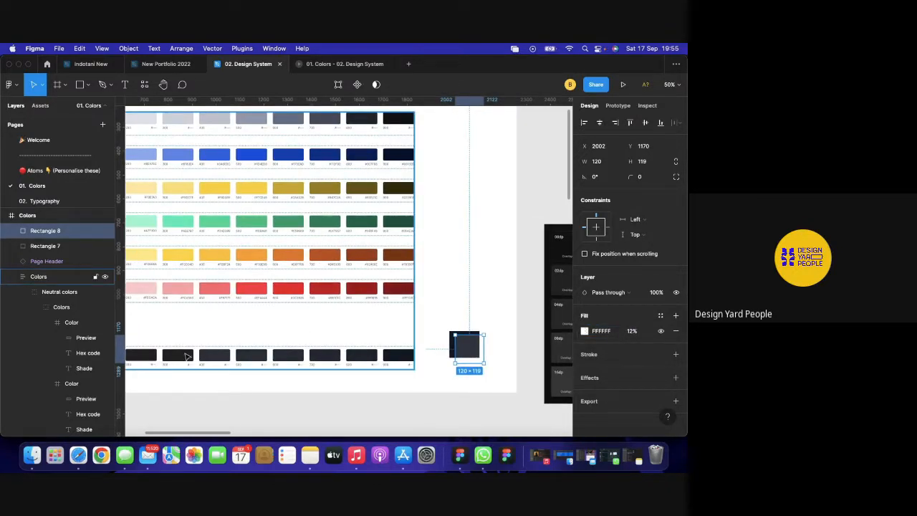
left_click(186, 356)
left_click(186, 356)
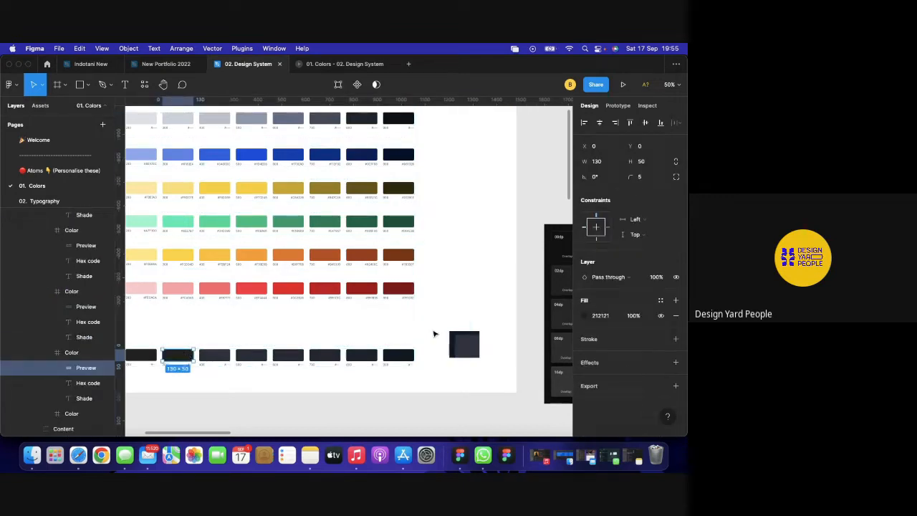
left_click(585, 315)
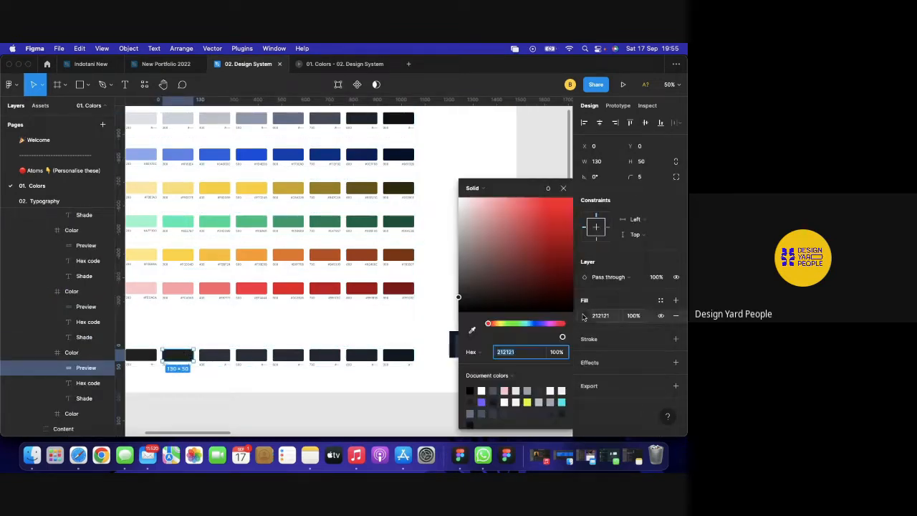
left_click(473, 329)
scroll(420, 330, "right", 3)
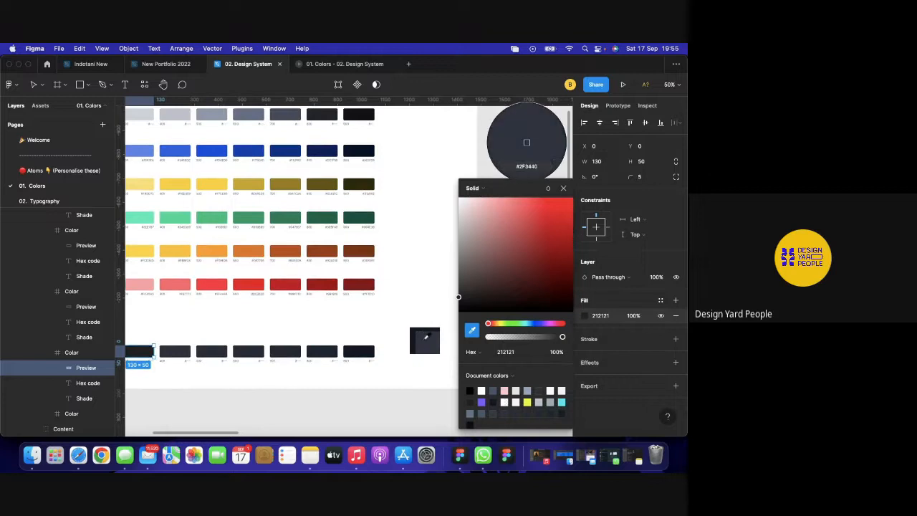
left_click(428, 343)
left_click(563, 188)
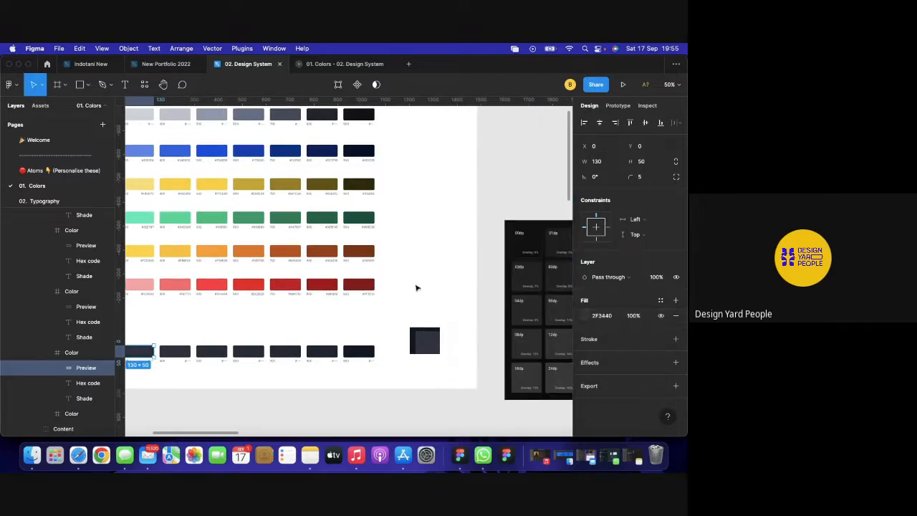
scroll(417, 287, "left", 3)
scroll(417, 288, "left", 2)
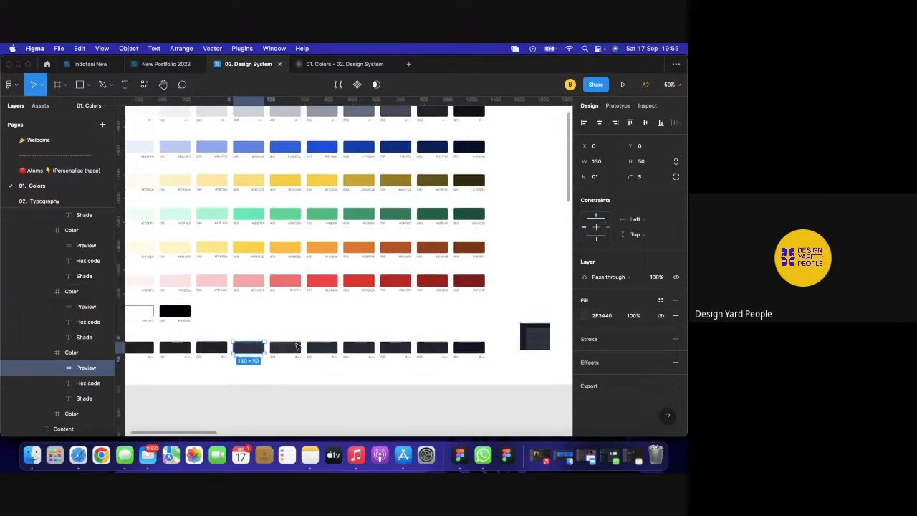
scroll(297, 347, "right", 4)
scroll(297, 347, "up", 1)
scroll(297, 347, "right", 3)
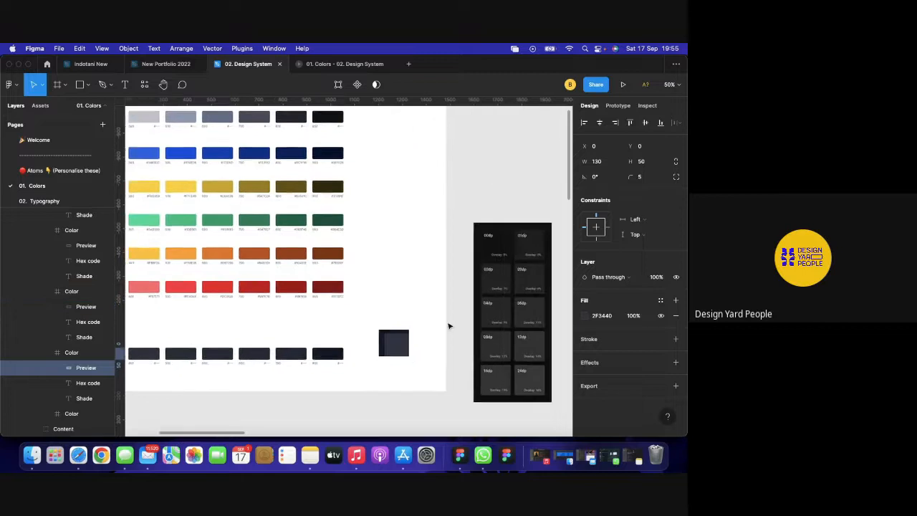
Set the overlay square's fill opacity to 14%.
left_click(391, 349)
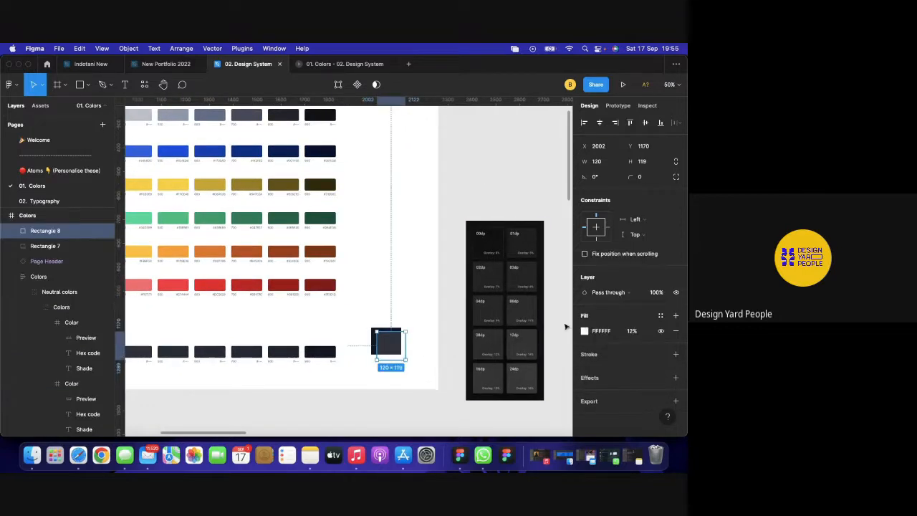
left_click(632, 332)
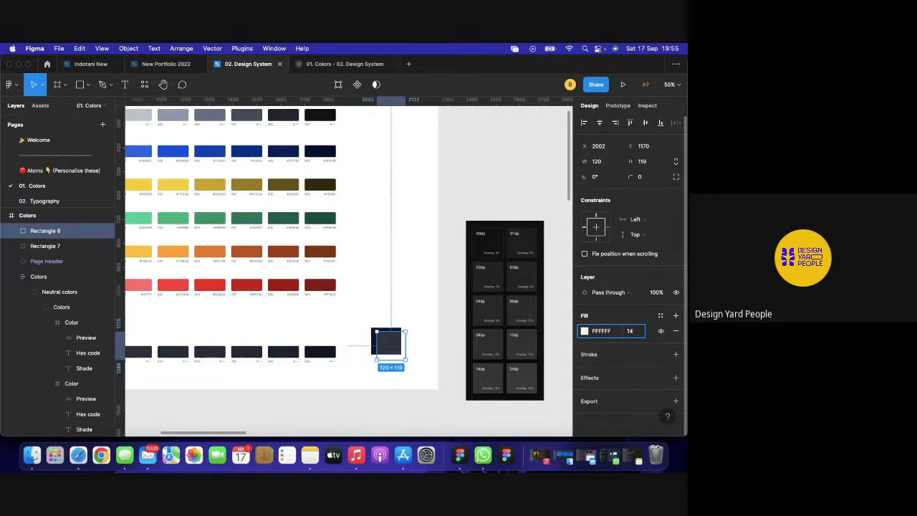
key("Return")
scroll(366, 389, "down", 3)
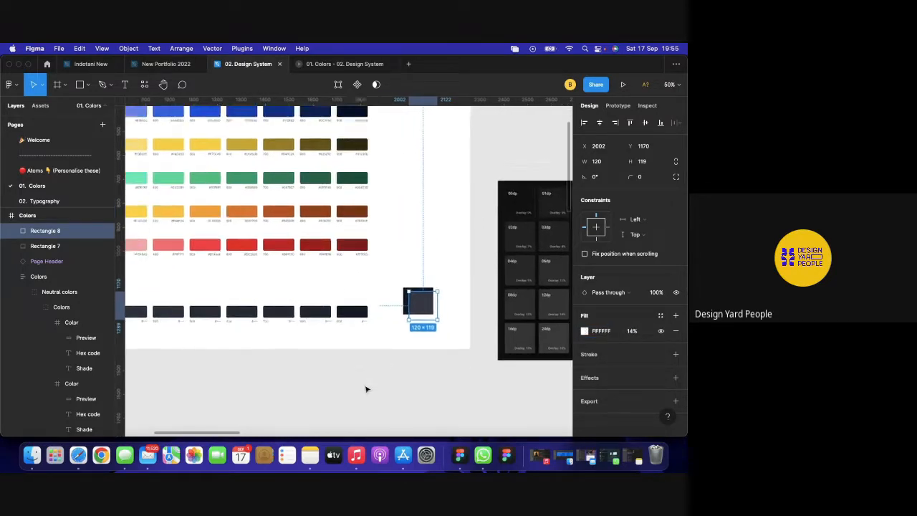
scroll(365, 389, "left", 5)
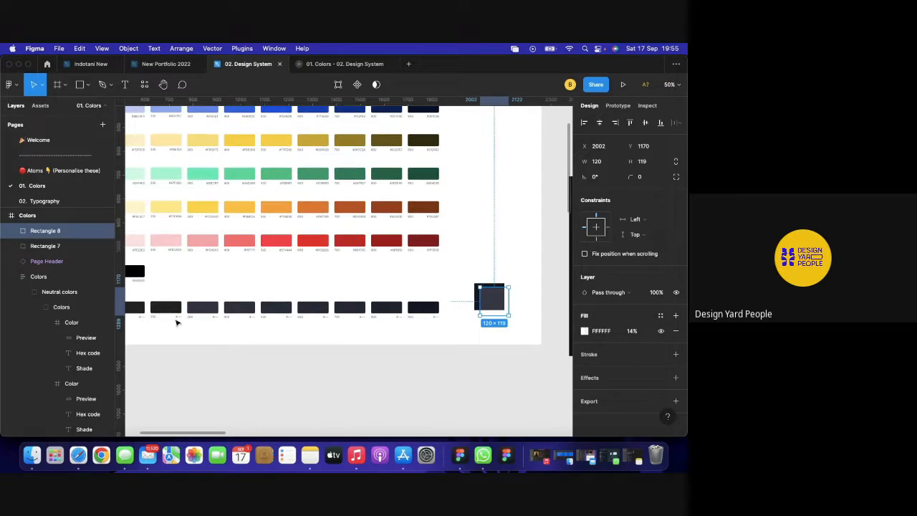
Fill the next dark swatch's preview with the sampled overlay colour 343844.
double_click(166, 310)
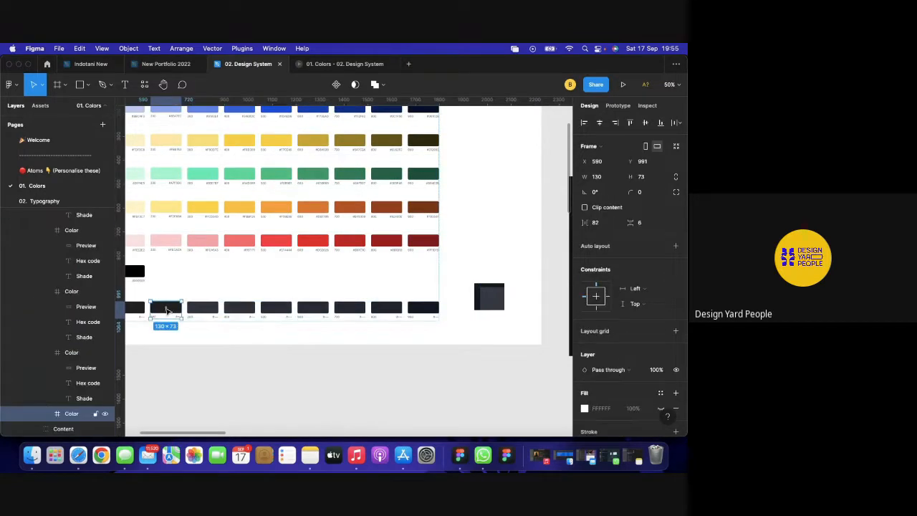
key("Return")
scroll(452, 292, "right", 3)
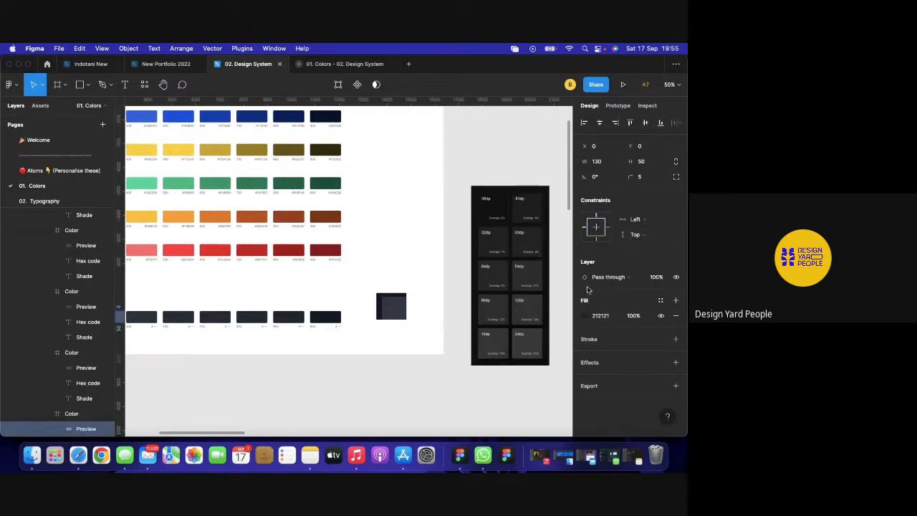
left_click(585, 315)
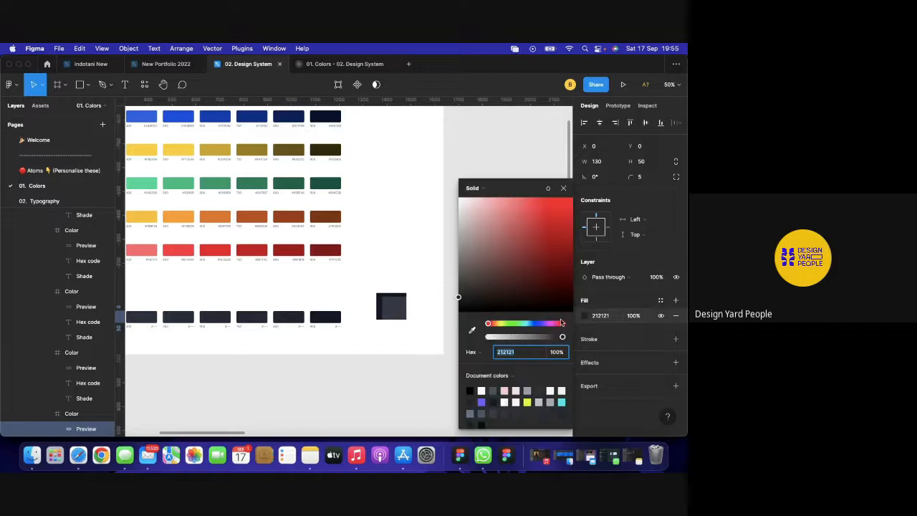
left_click(471, 330)
left_click(408, 306)
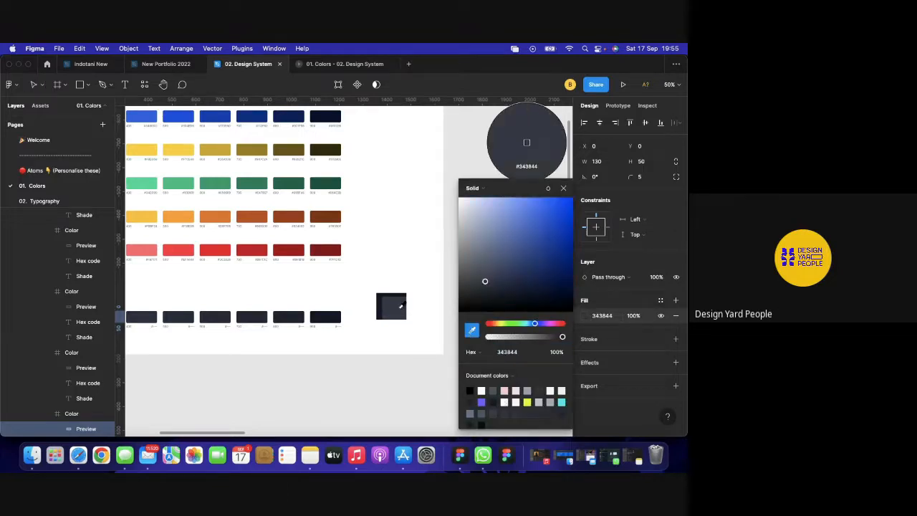
left_click(564, 188)
scroll(412, 343, "left", 5)
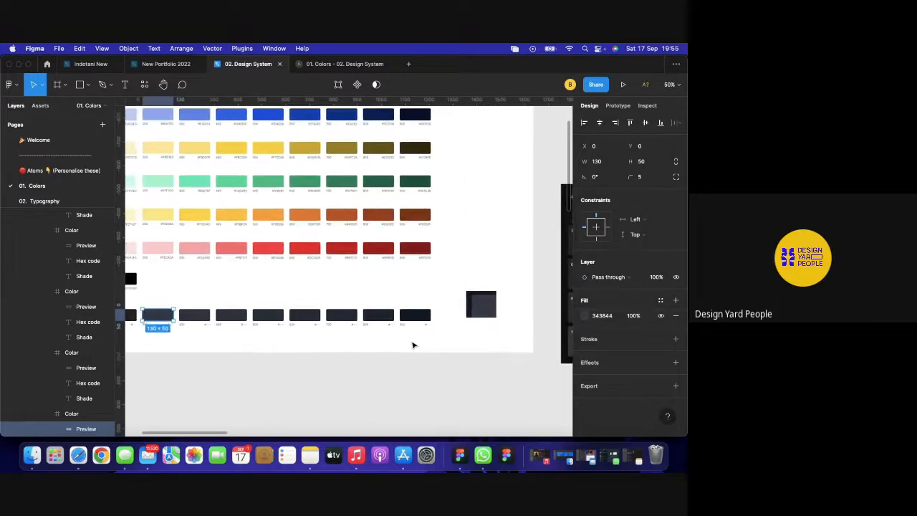
scroll(412, 345, "left", 2)
scroll(413, 345, "right", 3)
scroll(413, 345, "right", 5)
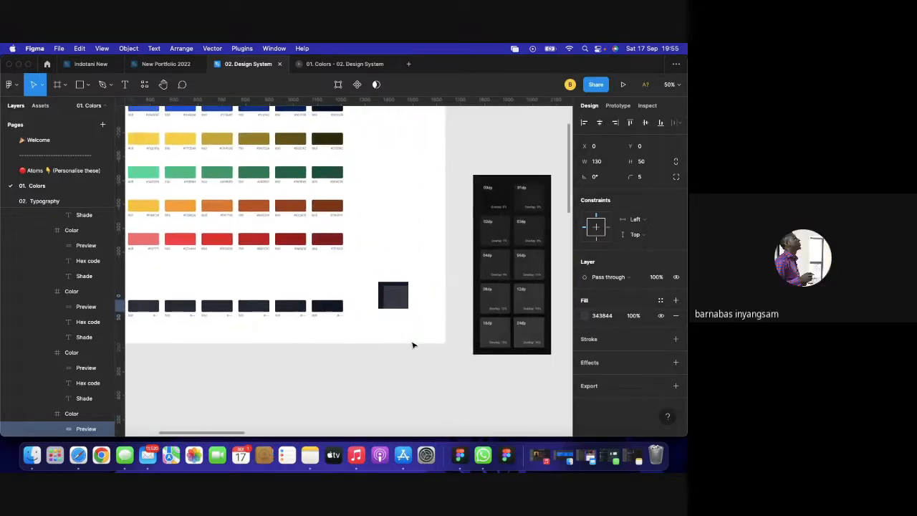
Raise the overlay square's white fill opacity to 15%.
left_click(399, 300)
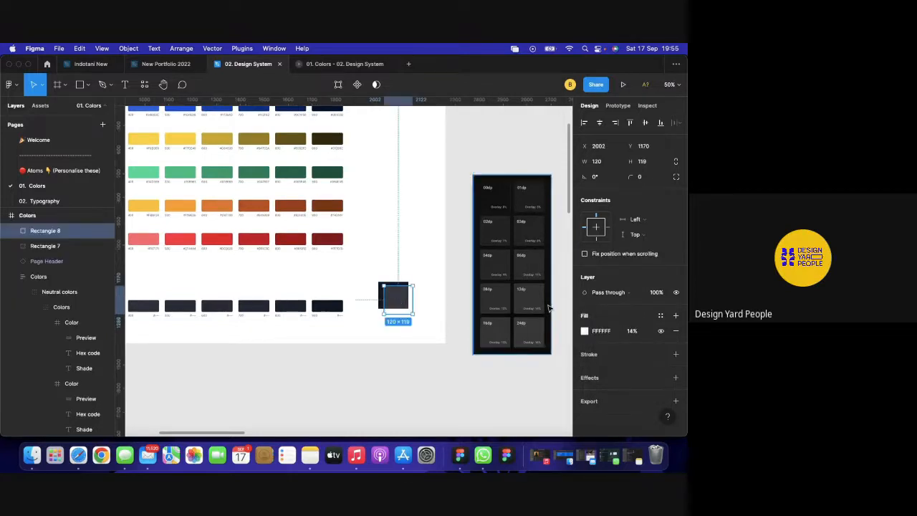
left_click(631, 333)
type("1")
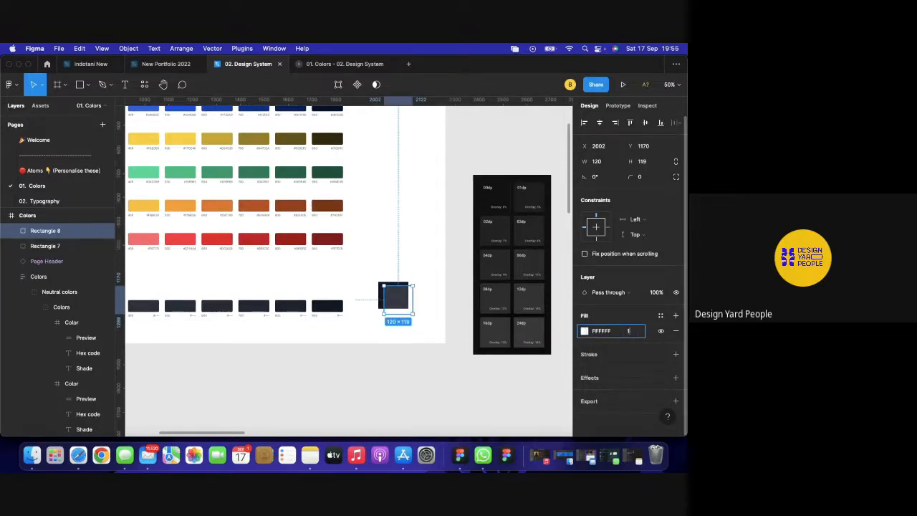
key("Return")
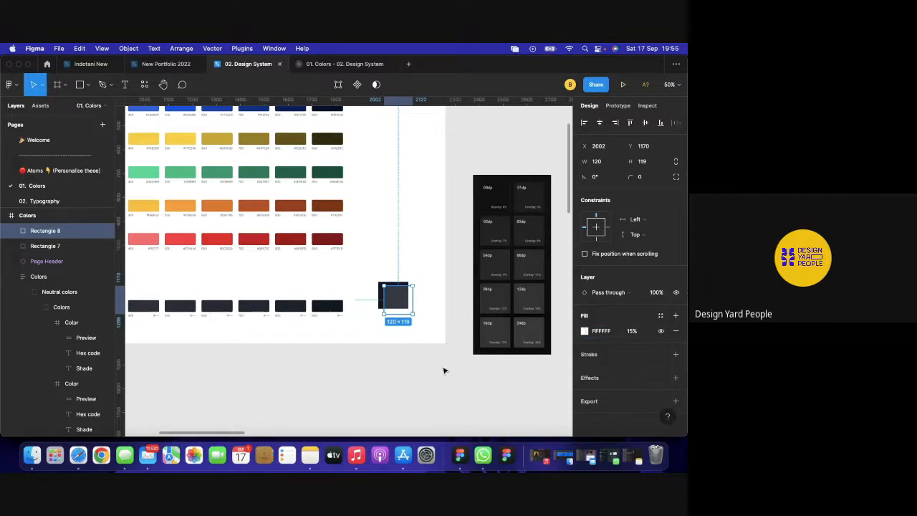
scroll(443, 370, "left", 5)
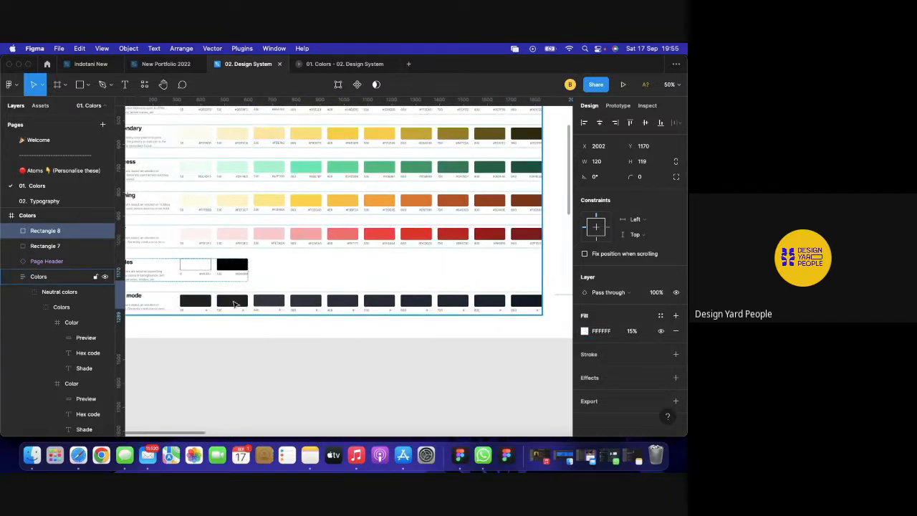
Select a dark-mode swatch preview, then the small overlay square.
left_click(234, 305, "super")
scroll(422, 311, "right", 6)
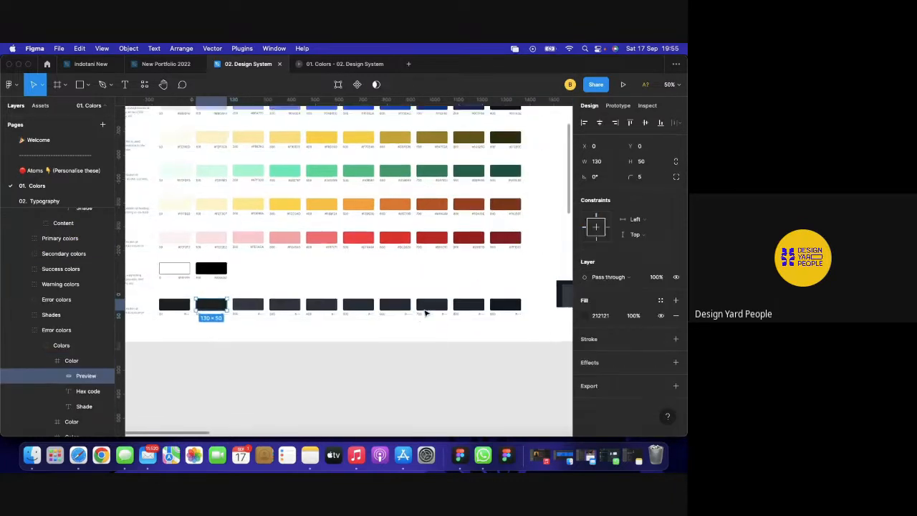
left_click(369, 303)
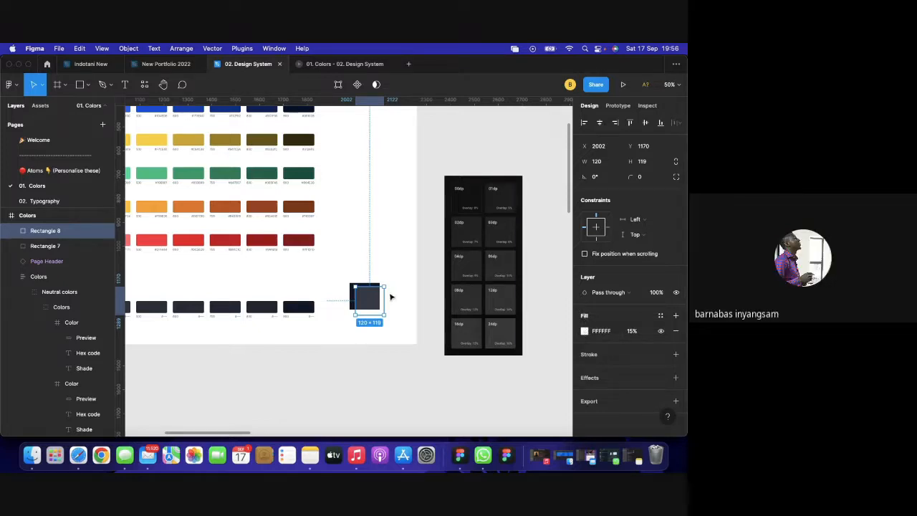
scroll(337, 307, "left", 3)
scroll(337, 307, "left", 2)
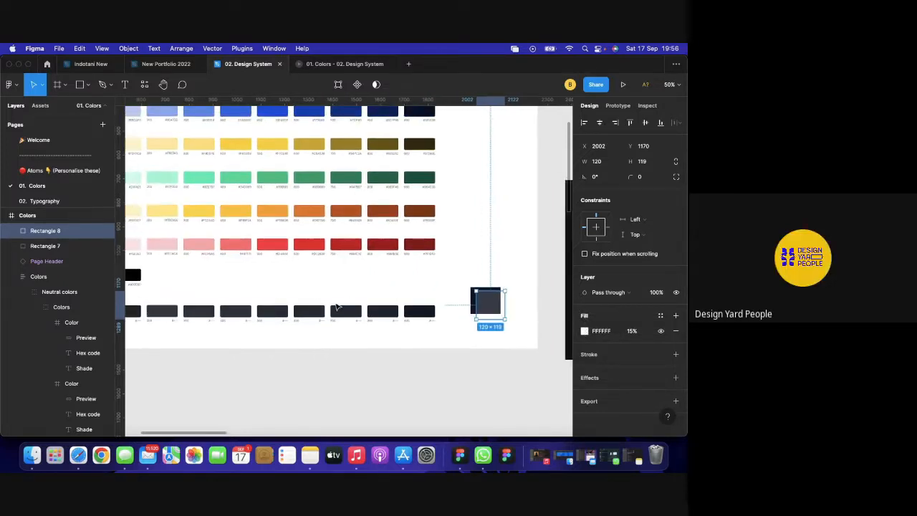
scroll(226, 304, "left", 2)
scroll(245, 309, "right", 5)
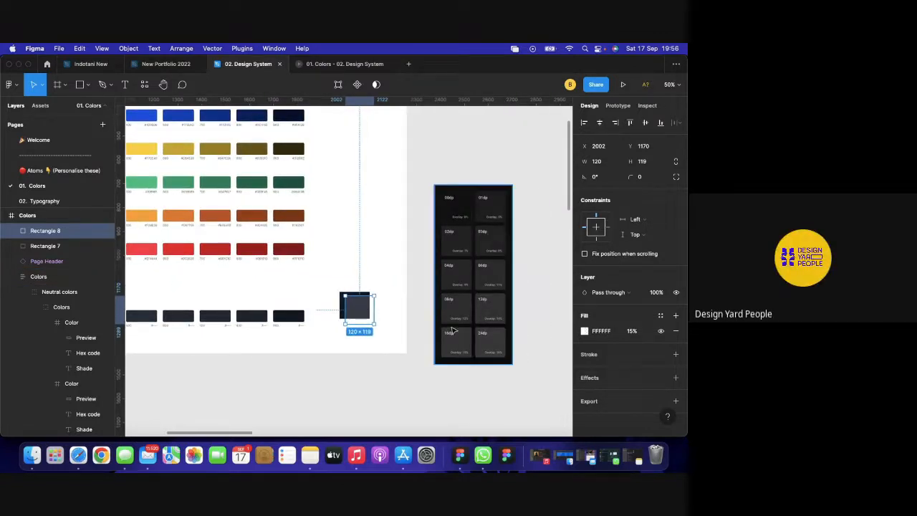
scroll(430, 326, "left", 6)
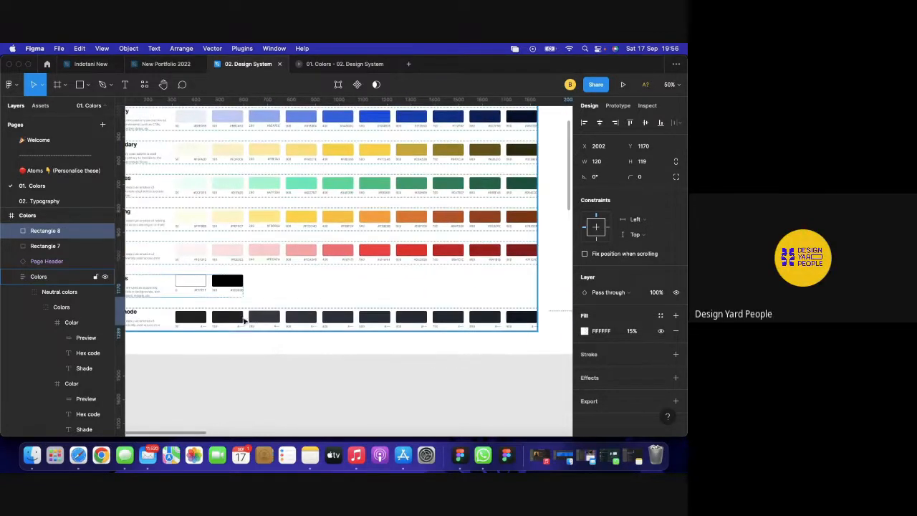
Fill the second dark swatch's preview with the 15% overlay colour, 363B47.
left_click(231, 320)
left_click(231, 320)
scroll(414, 317, "right", 6)
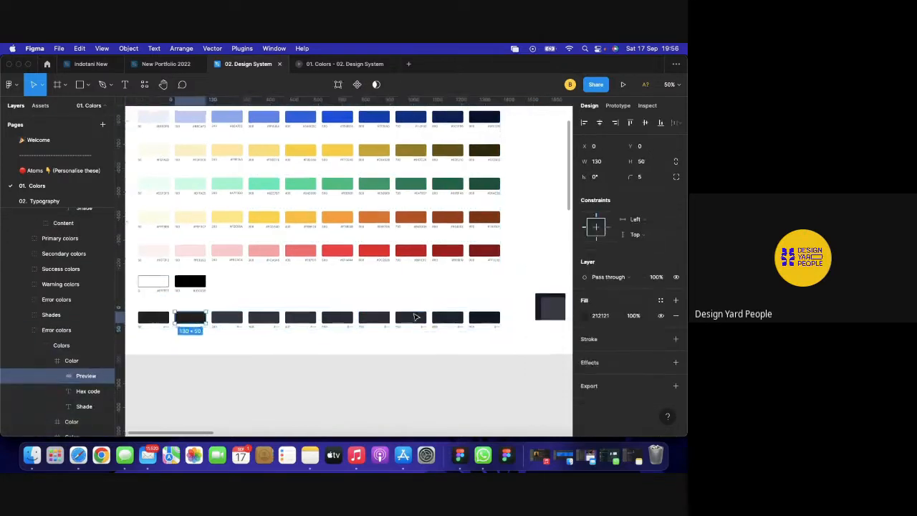
left_click(585, 315)
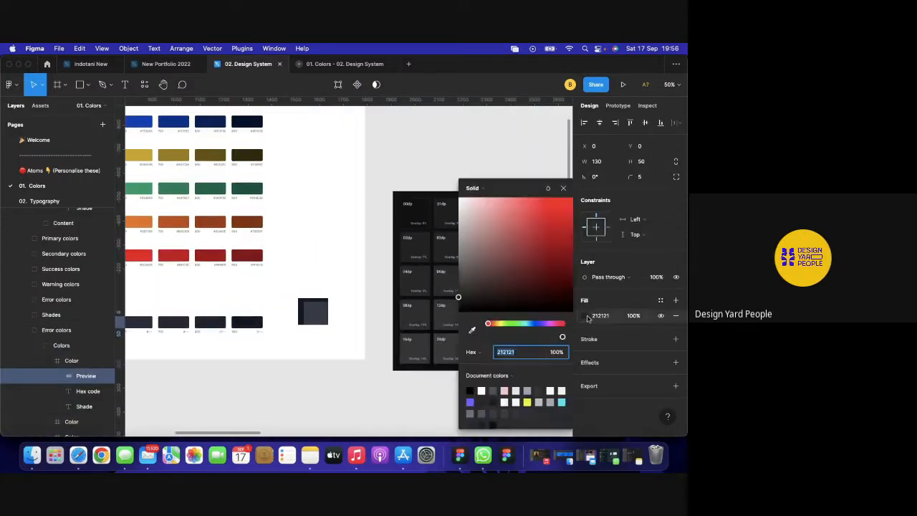
left_click(472, 330)
left_click(312, 311)
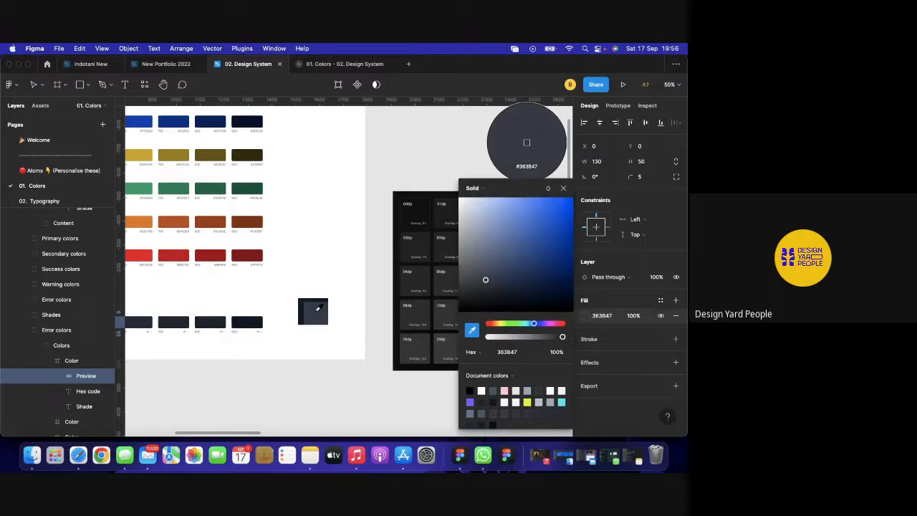
left_click(564, 188)
scroll(358, 338, "left", 10)
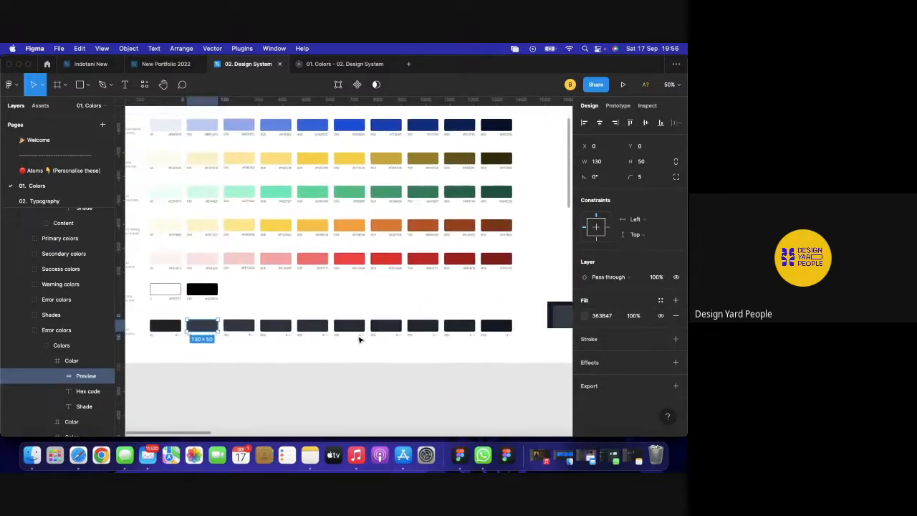
scroll(463, 328, "right", 5)
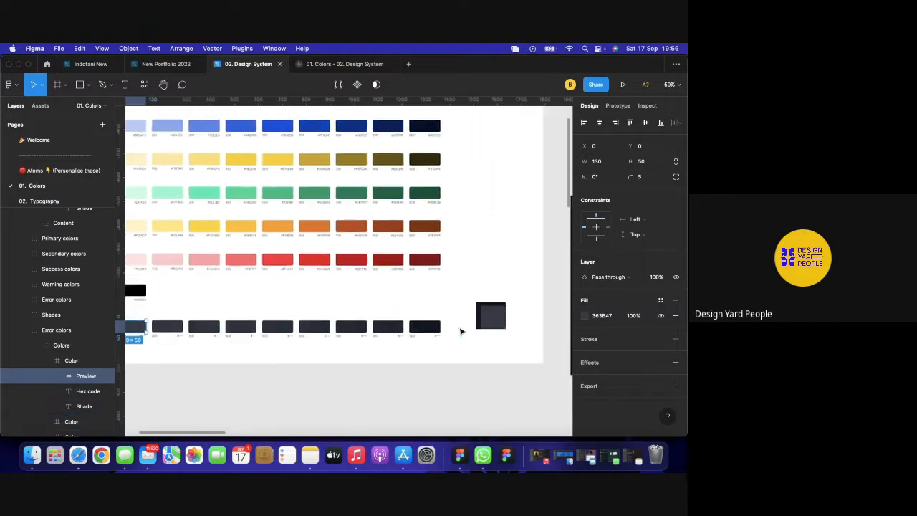
left_click(476, 323)
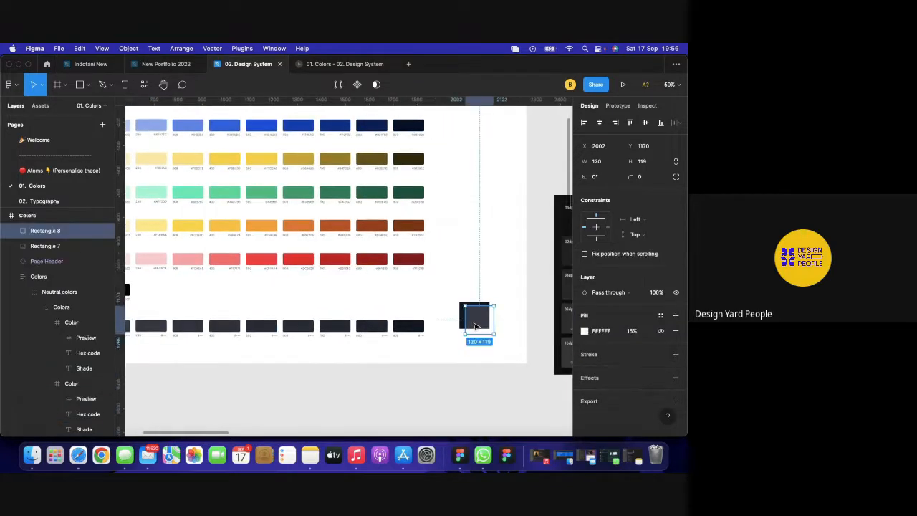
Set the overlay square's white fill opacity to 16%.
left_click(632, 331)
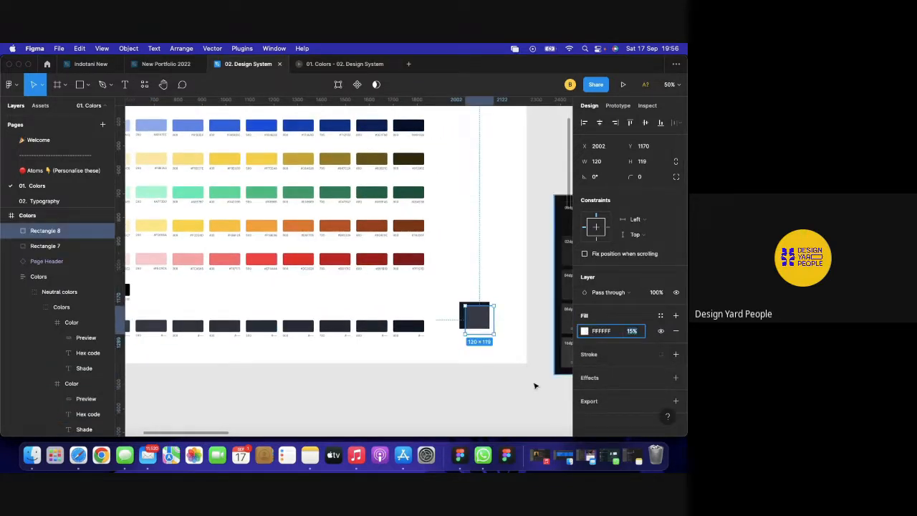
scroll(534, 384, "right", 5)
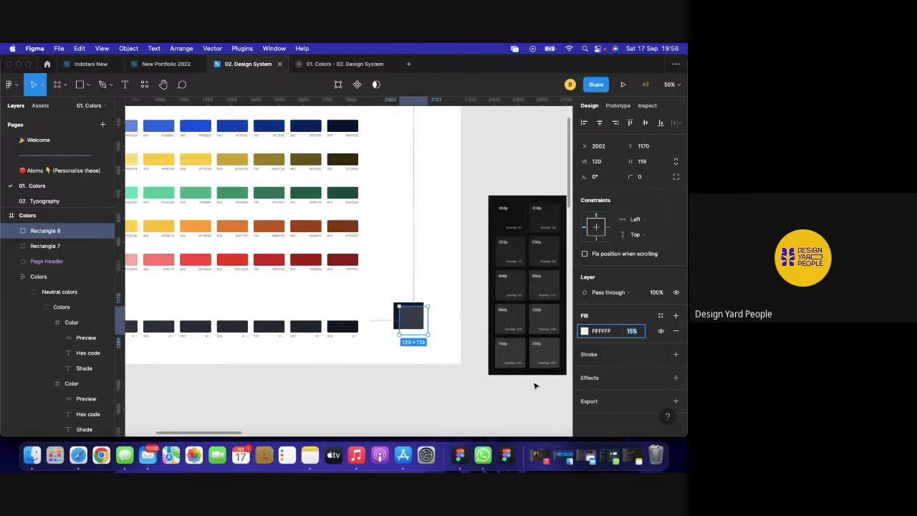
type("16")
key("Return")
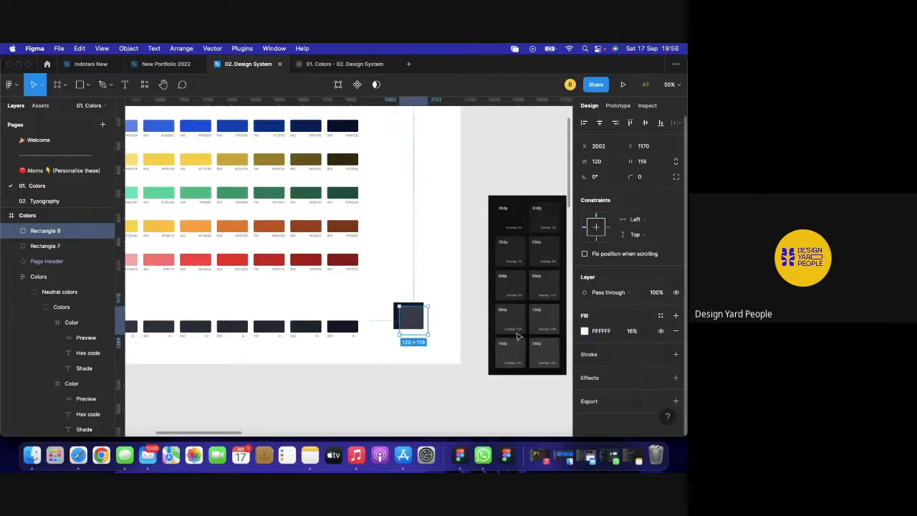
scroll(384, 343, "left", 5)
scroll(383, 342, "left", 2)
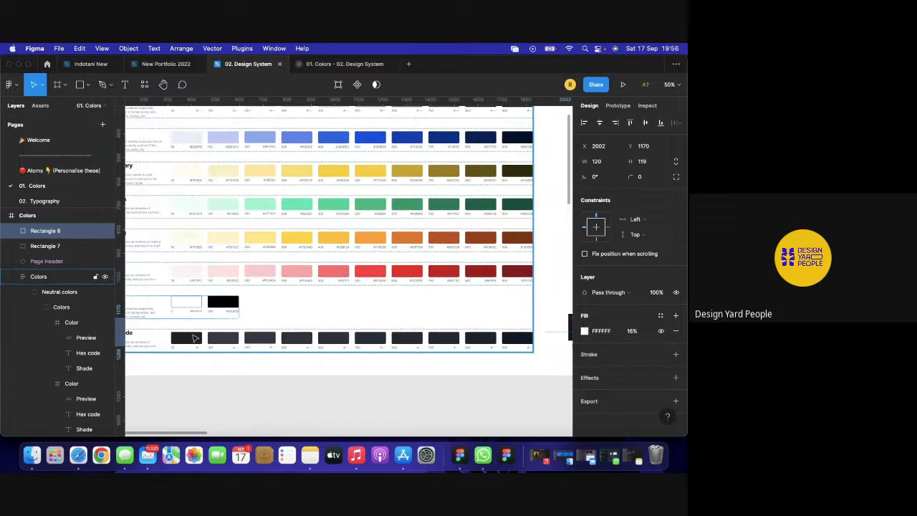
Fill another dark swatch's preview with the overlay square's lighter grey.
left_click(194, 339)
left_click(193, 338)
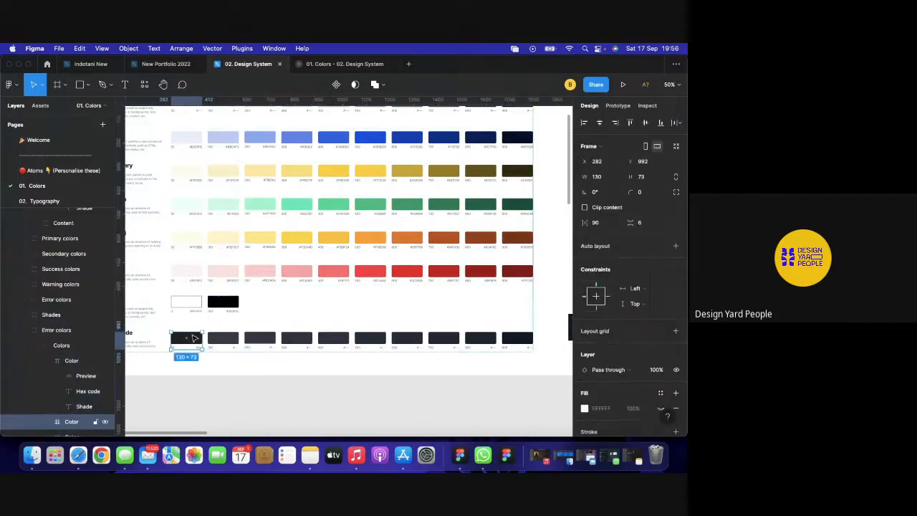
double_click(194, 338)
scroll(317, 361, "right", 5)
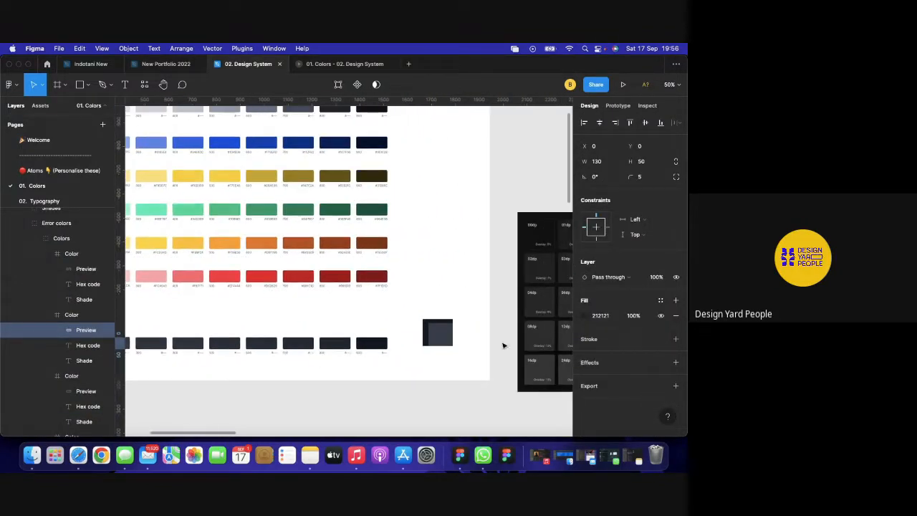
left_click(584, 316)
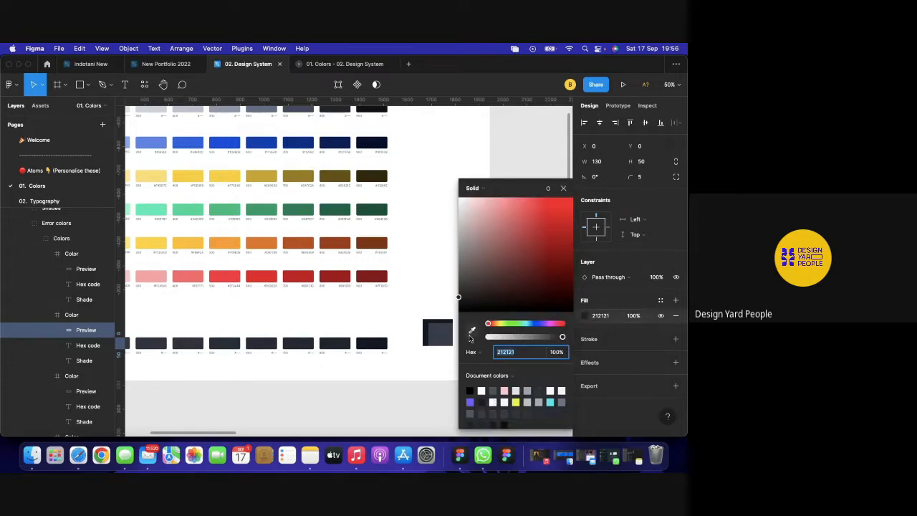
left_click(472, 330)
left_click(445, 330)
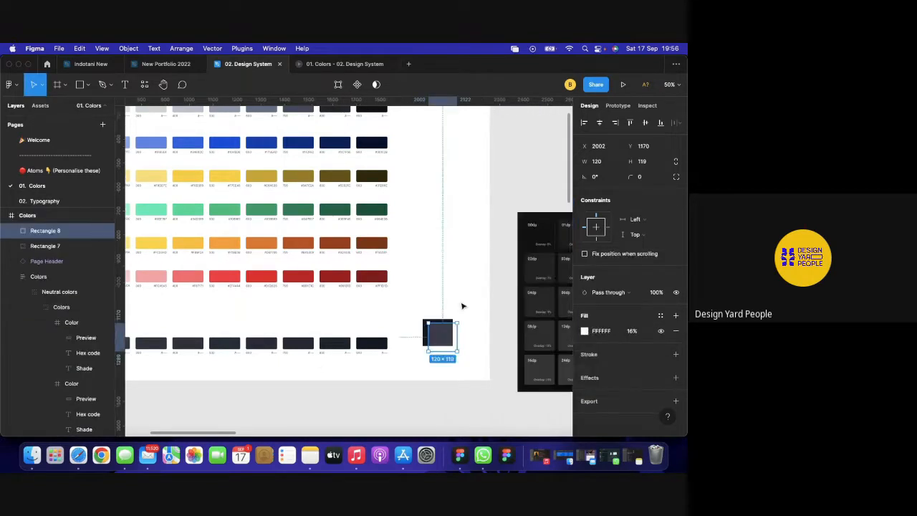
left_click(500, 280)
scroll(499, 279, "left", 3)
scroll(497, 279, "down", 1)
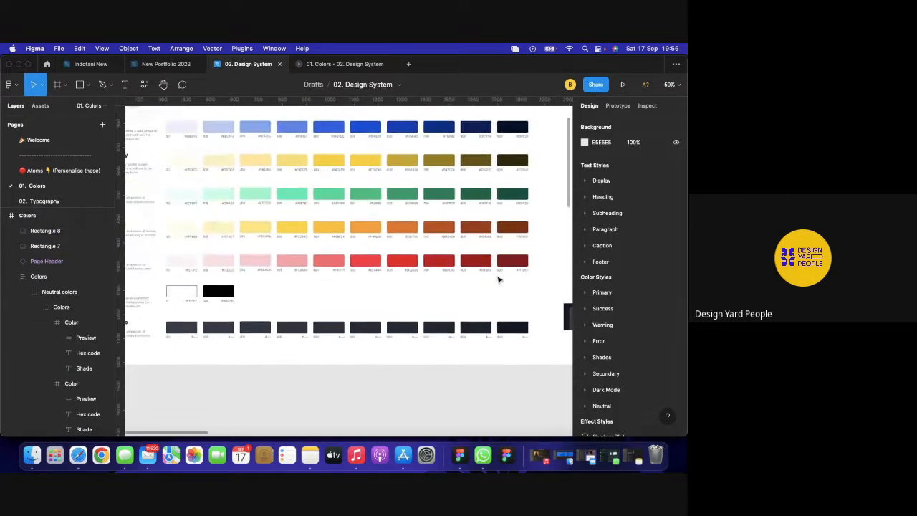
scroll(458, 308, "right", 3)
Select and deselect the overlay square to review the 16% result.
left_click(477, 314)
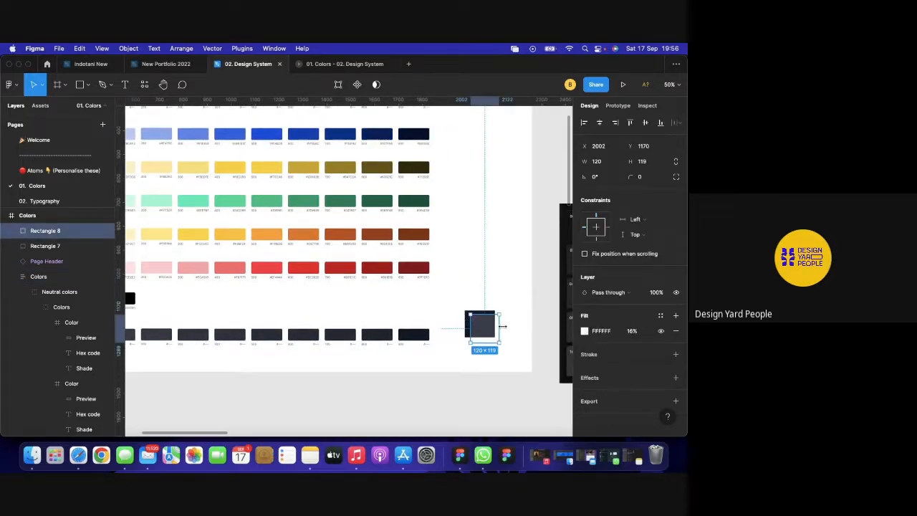
left_click(541, 328)
scroll(540, 327, "up", 2)
scroll(542, 329, "down", 2)
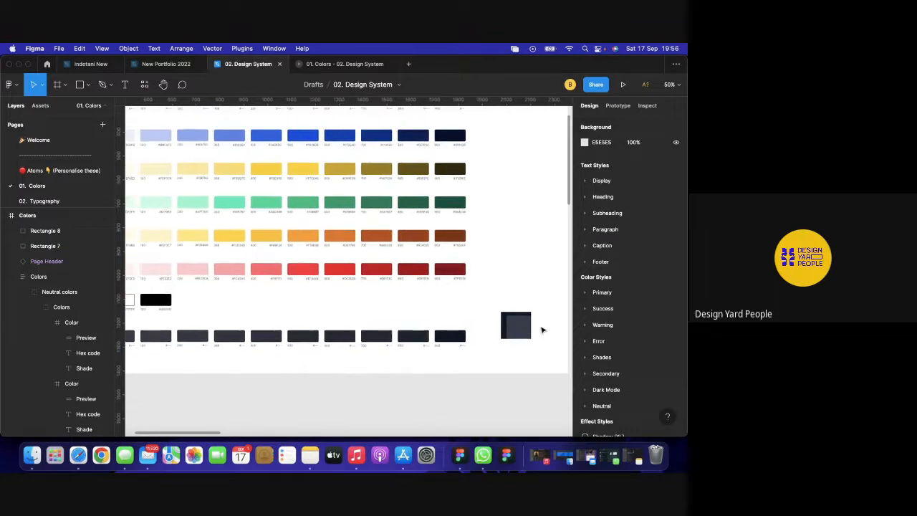
scroll(542, 330, "left", 3)
scroll(542, 329, "down", 1)
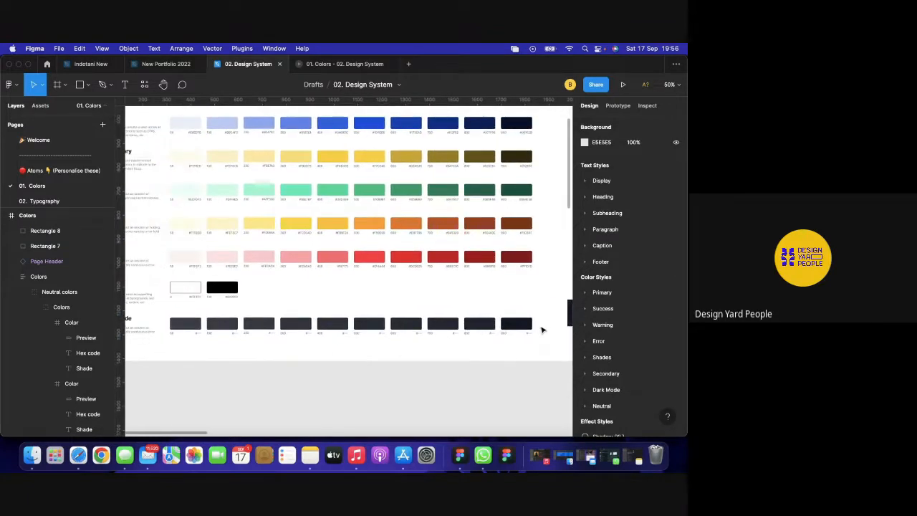
scroll(541, 329, "right", 1)
scroll(542, 330, "right", 2)
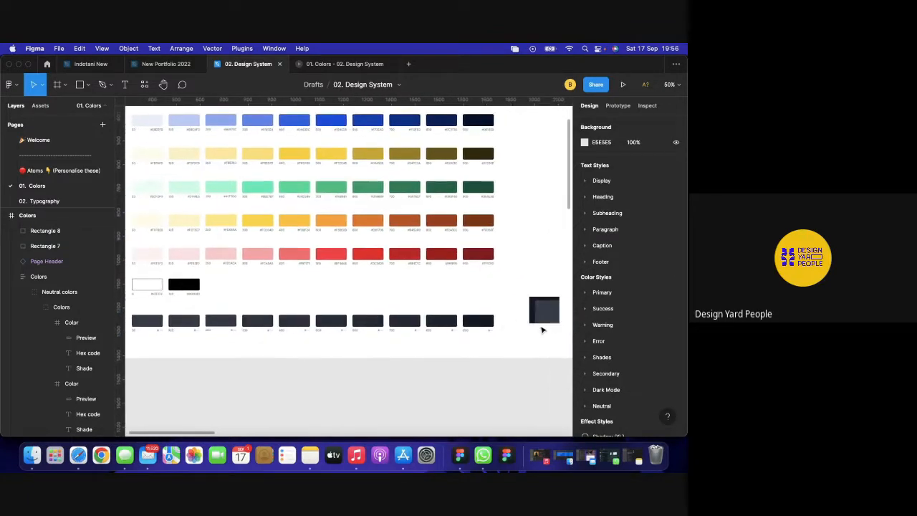
left_click(544, 317)
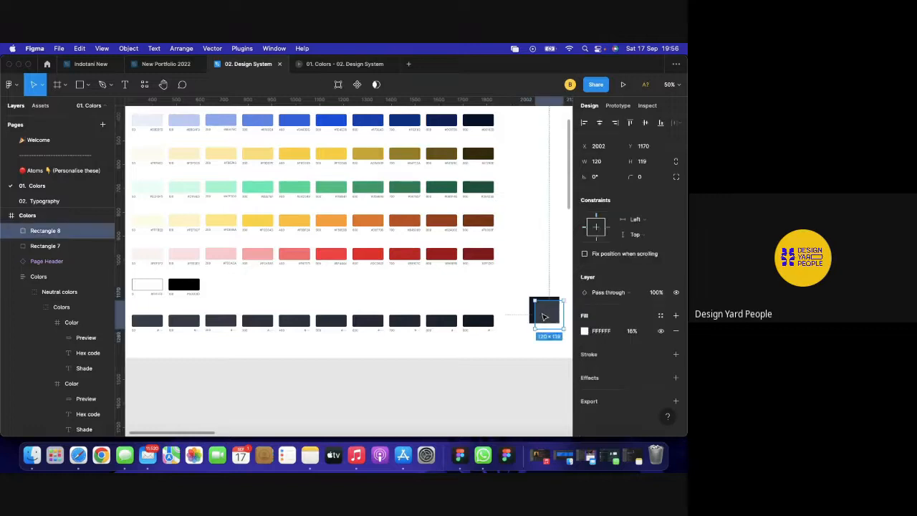
left_click(498, 385)
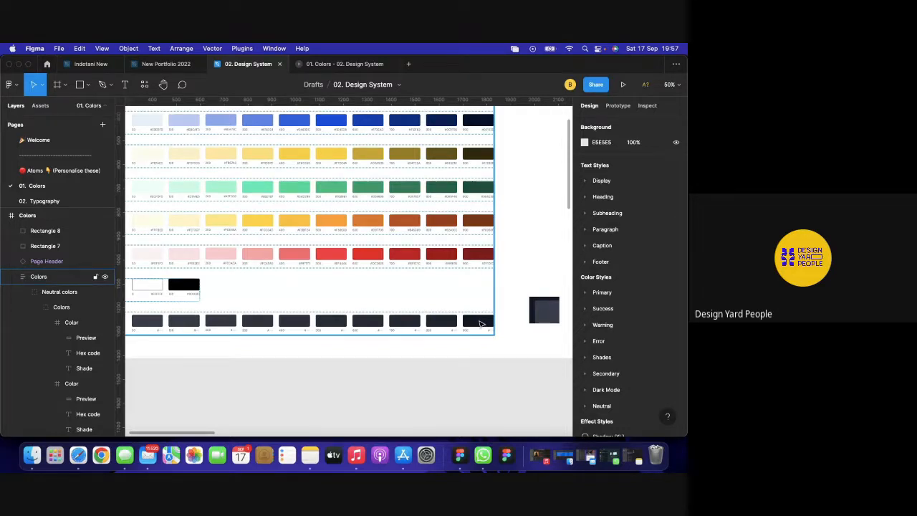
Select the colour palette frame and inspect the Dark mode swatch row.
left_click(480, 324)
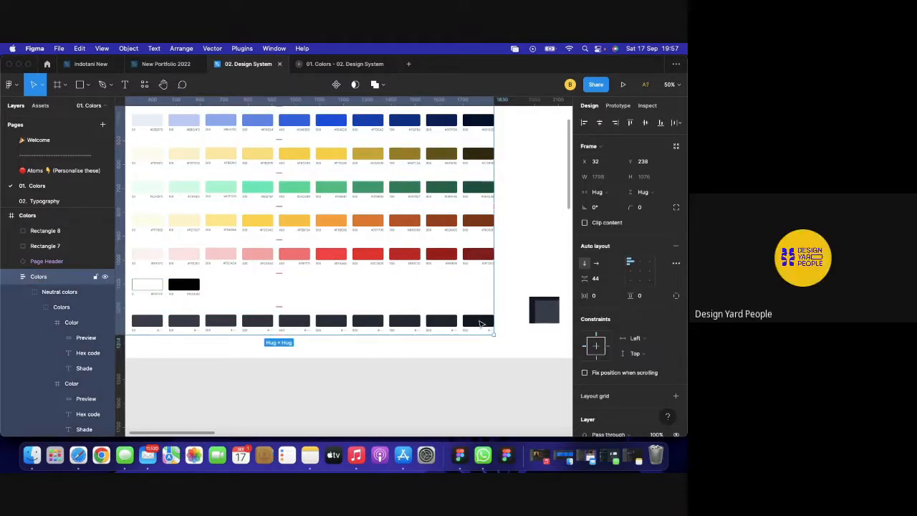
left_click(482, 324)
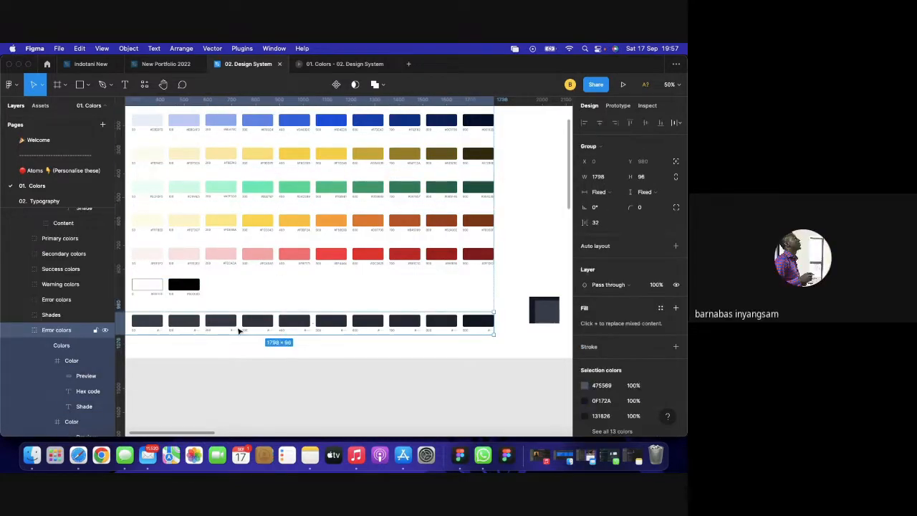
scroll(240, 330, "left", 3)
scroll(240, 329, "left", 3)
scroll(319, 349, "right", 5)
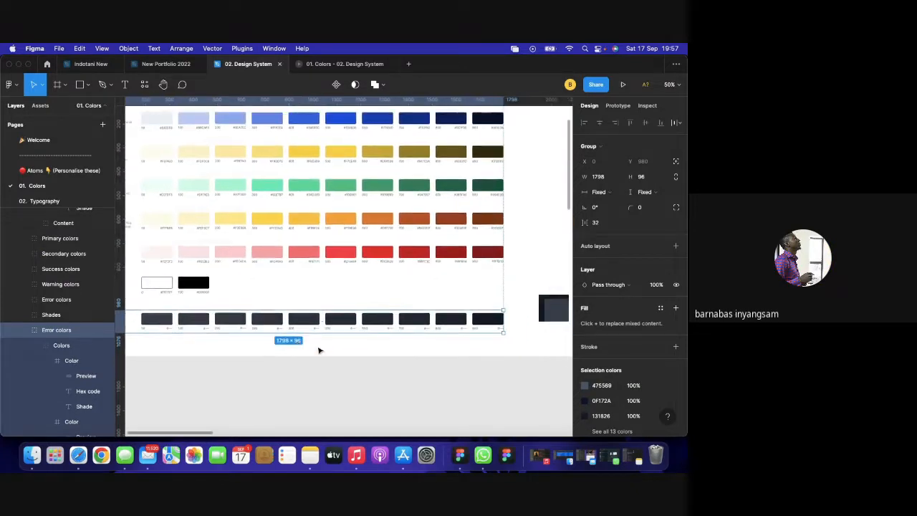
scroll(511, 340, "right", 5)
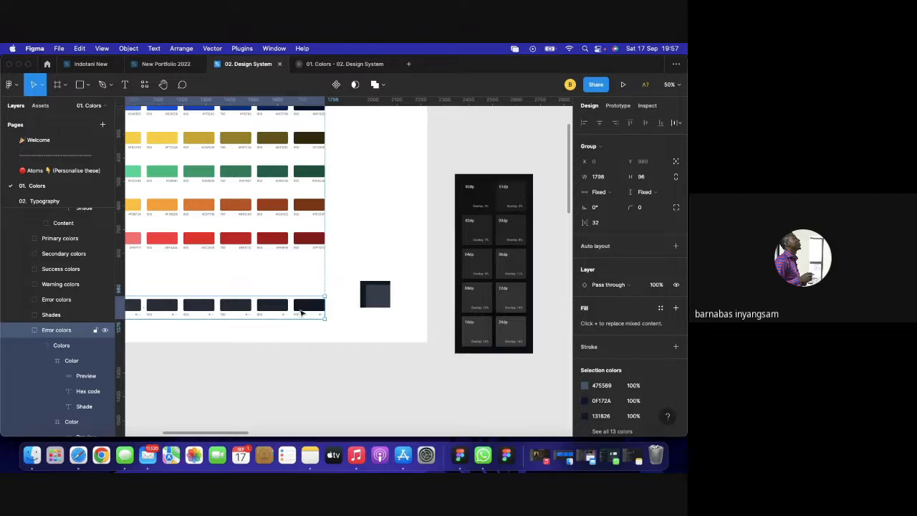
scroll(307, 308, "left", 1)
scroll(307, 308, "left", 7)
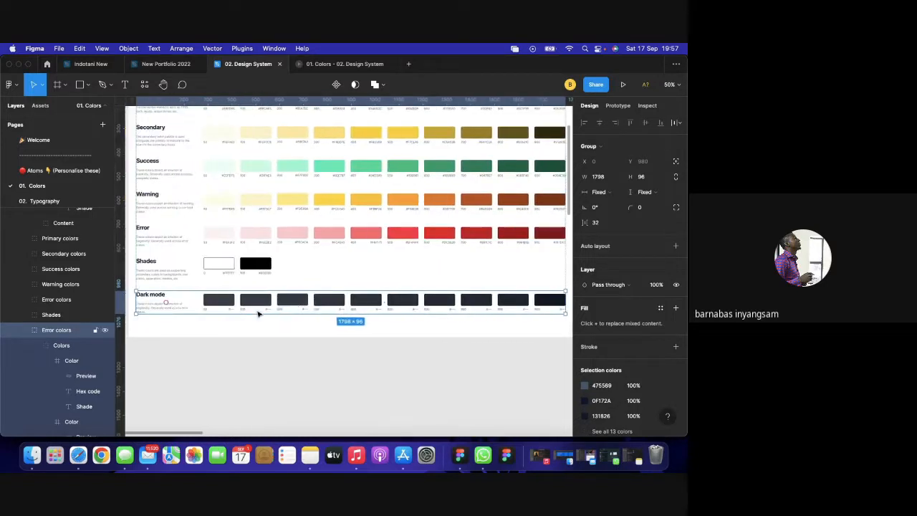
scroll(269, 345, "right", 2)
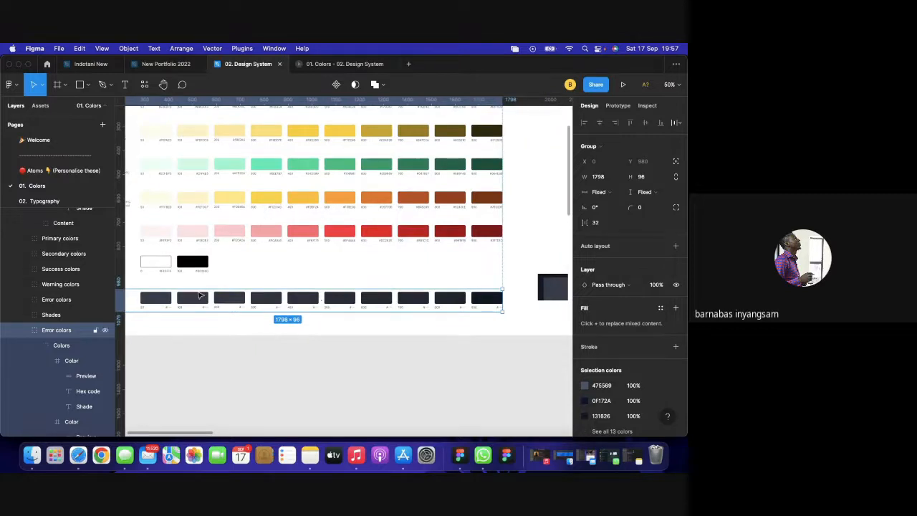
scroll(372, 317, "right", 2)
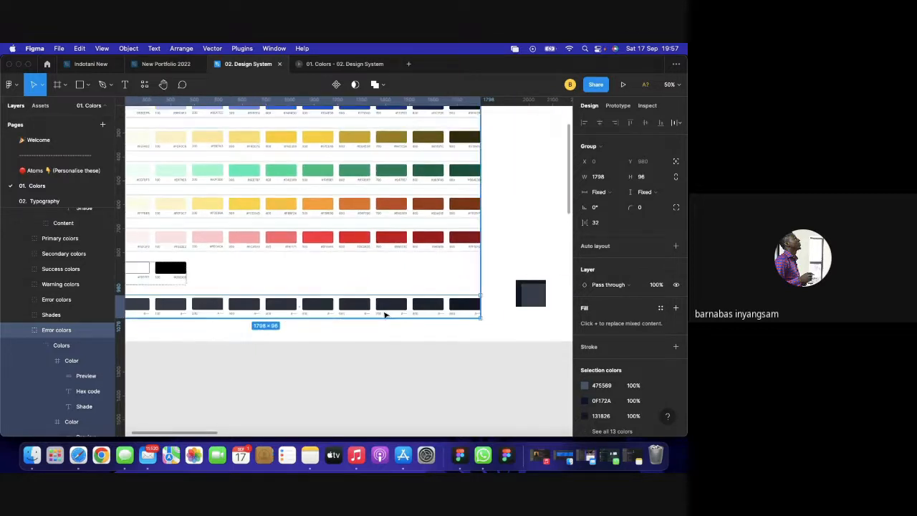
scroll(387, 313, "right", 5)
scroll(506, 316, "right", 1)
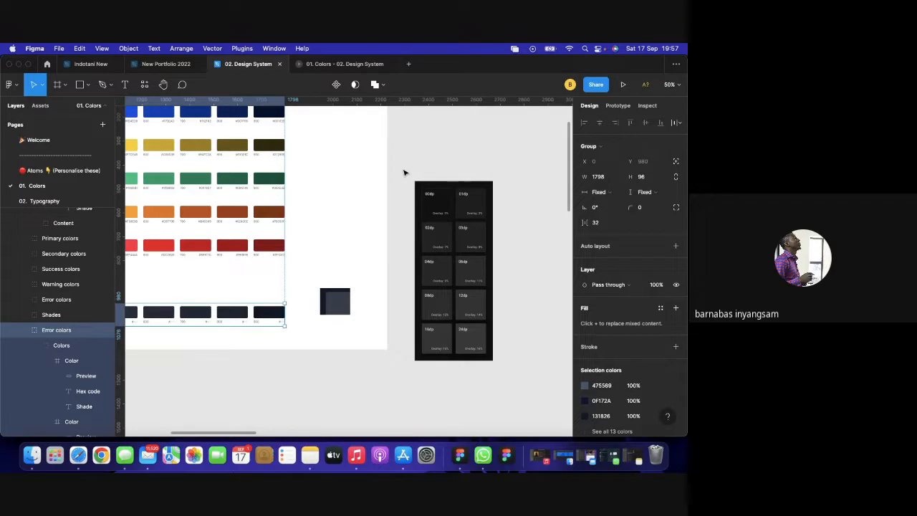
scroll(404, 173, "left", 3)
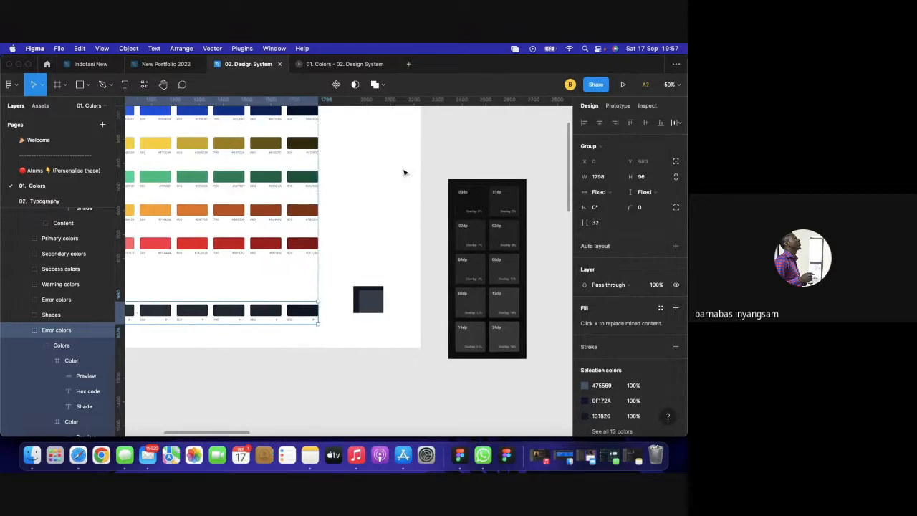
scroll(434, 180, "left", 10)
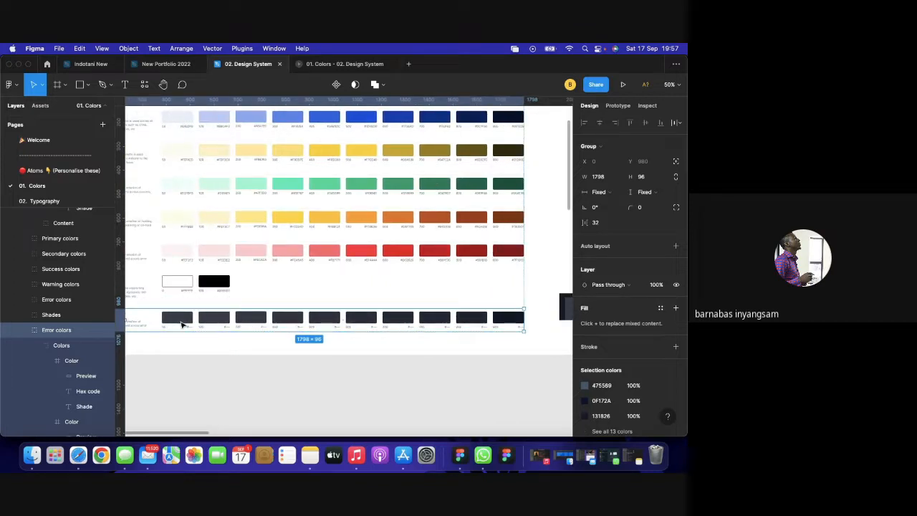
scroll(182, 325, "left", 1)
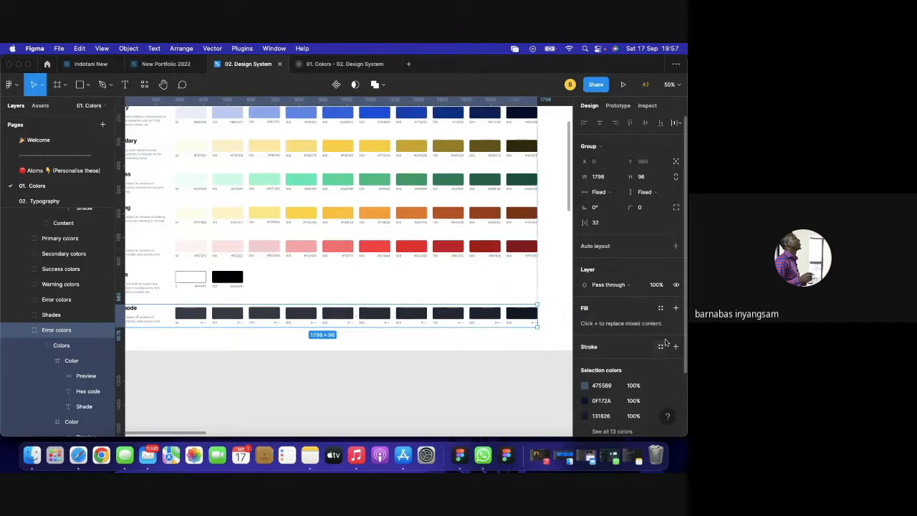
Clear the selection and expand the Dark Mode colour styles, Dark 50 to 900.
scroll(609, 358, "down", 3)
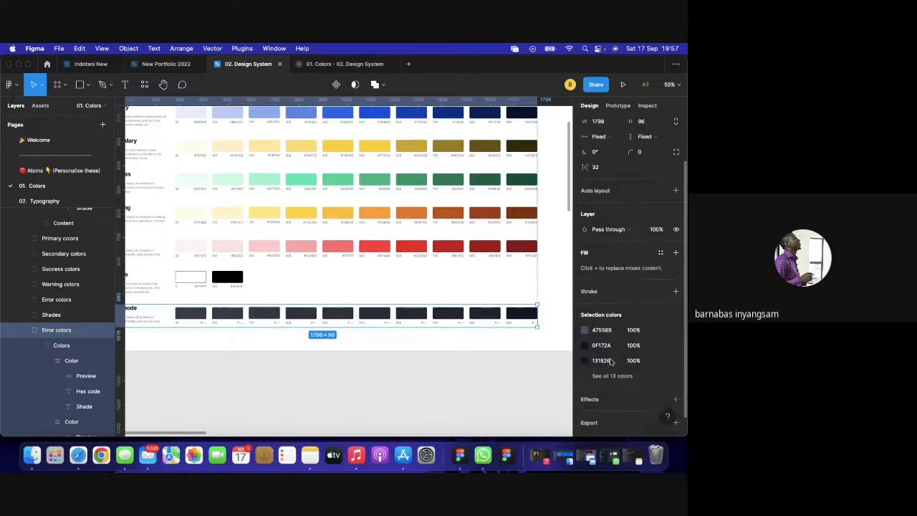
scroll(649, 294, "up", 3)
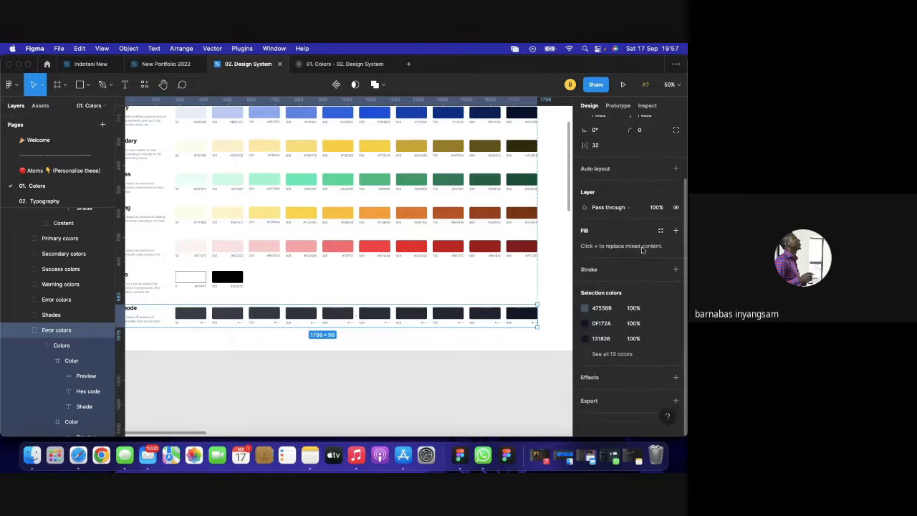
scroll(644, 258, "down", 3)
left_click(486, 392)
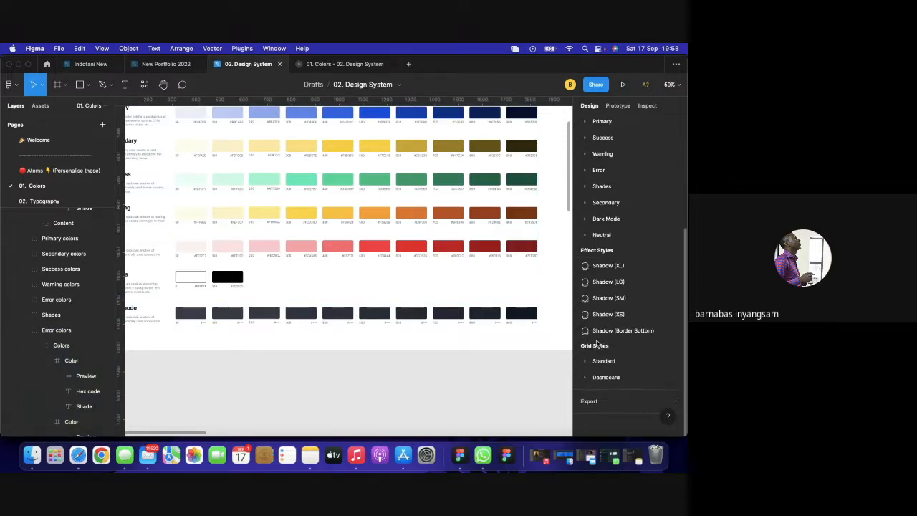
left_click(585, 220)
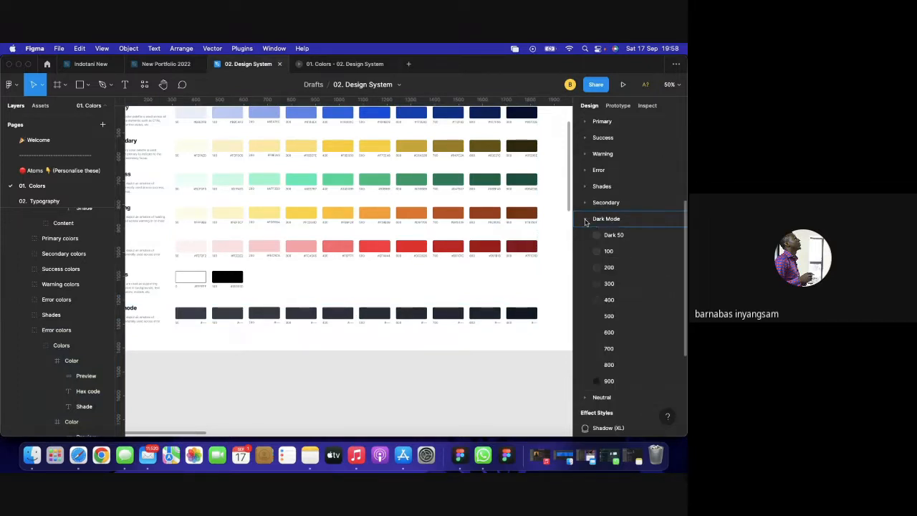
Save the first dark swatch preview's fill as a new colour style named Sango Black/50.
left_click(584, 219)
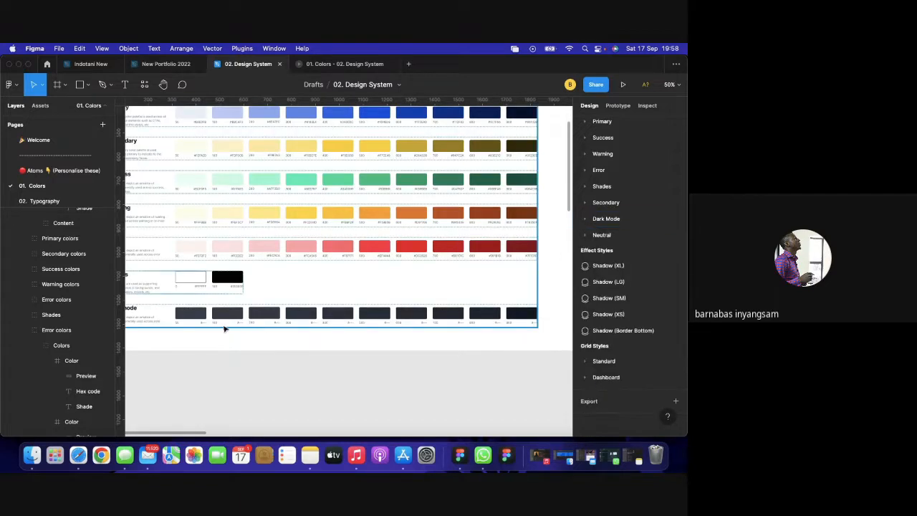
left_click(180, 315)
left_click(180, 315)
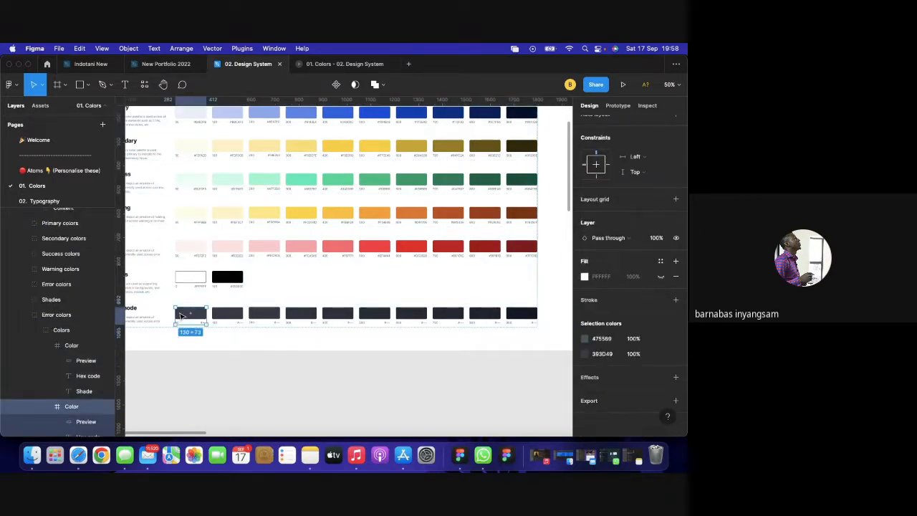
left_click(179, 315)
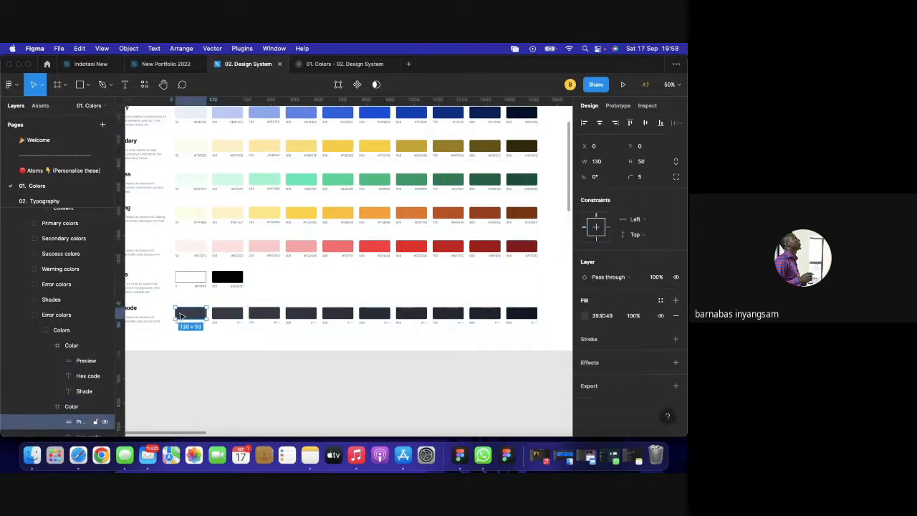
left_click(661, 300)
left_click(672, 262)
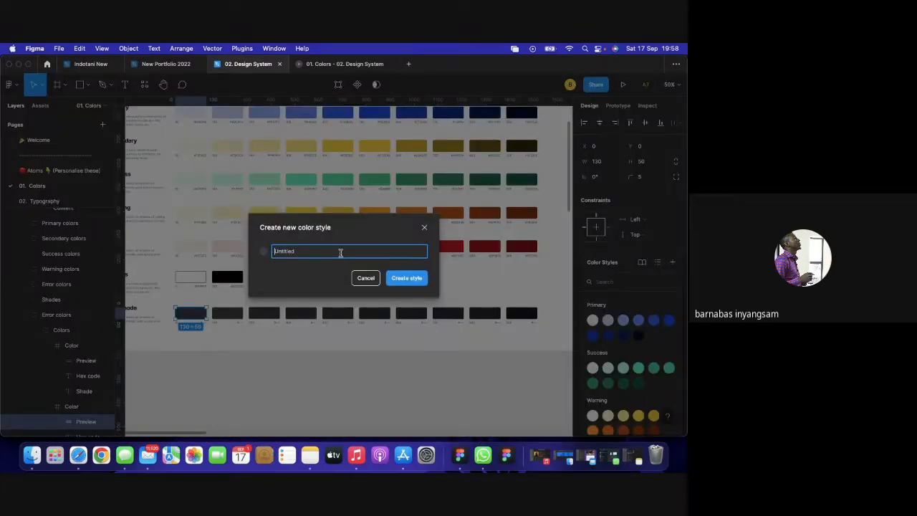
left_click(341, 252)
key("super+a")
type("Sango B")
key("Return")
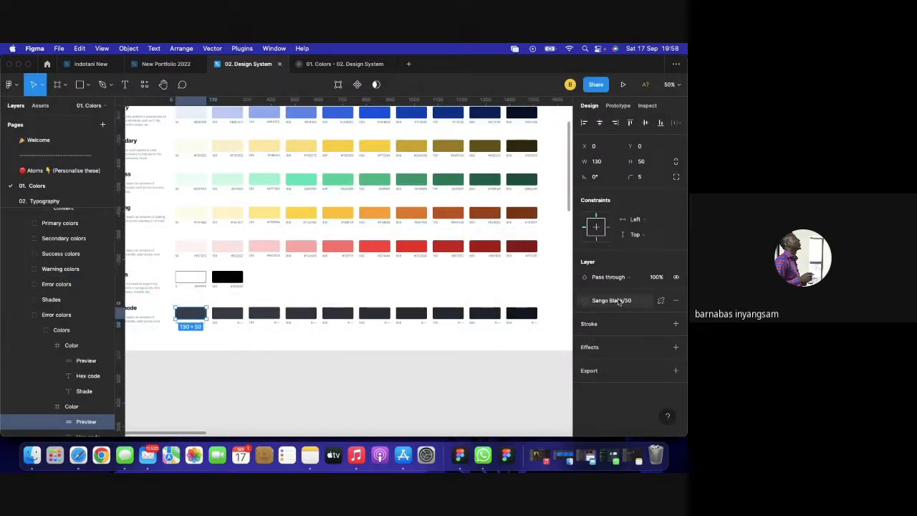
Expand the new Sango Black group in the file's colour styles list.
left_click(471, 352)
scroll(595, 390, "down", 1)
left_click(599, 394)
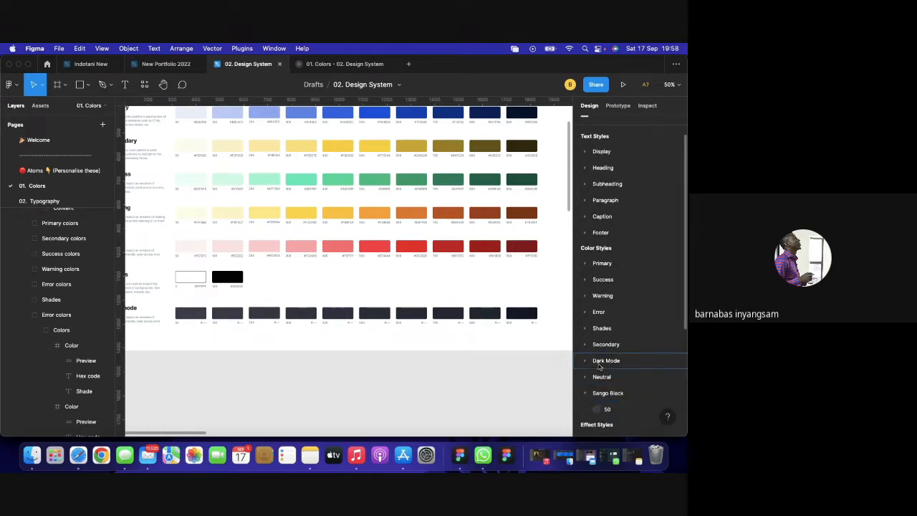
Expand and collapse the Dark Mode style group, then pan to the Atoms and Molecules frames.
left_click(585, 361)
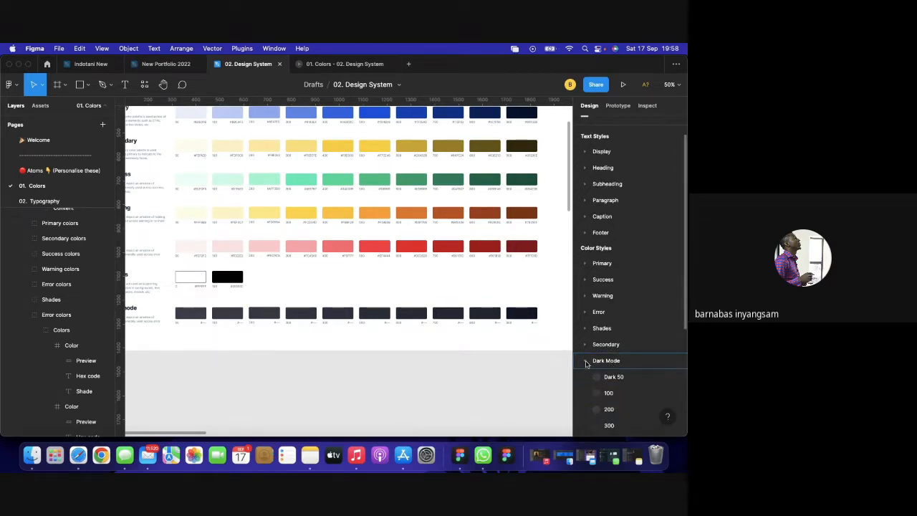
left_click(585, 362)
scroll(362, 382, "left", 3)
scroll(363, 383, "down", 1)
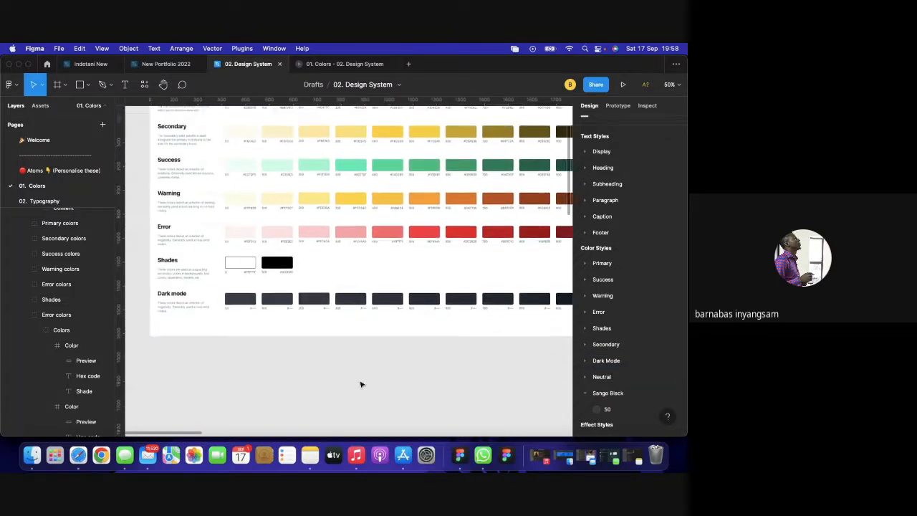
scroll(361, 385, "down", 5)
scroll(361, 384, "right", 2)
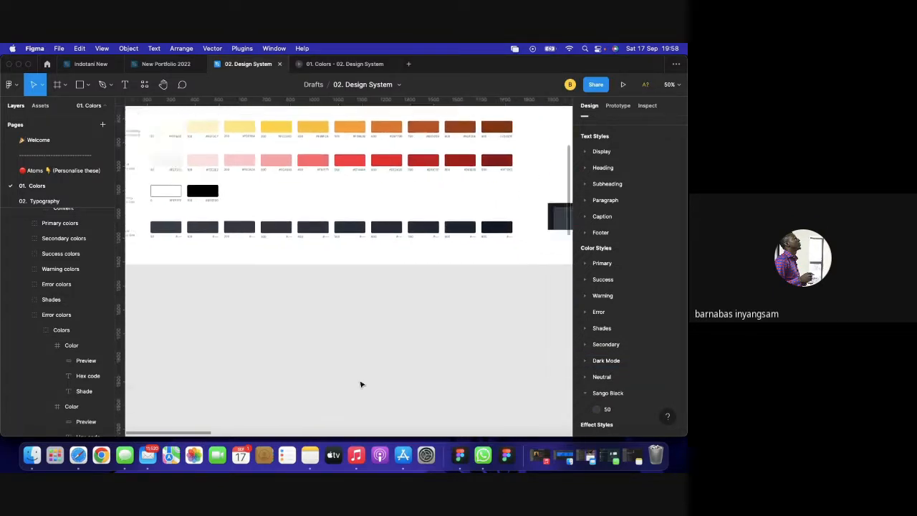
scroll(362, 385, "up", 5)
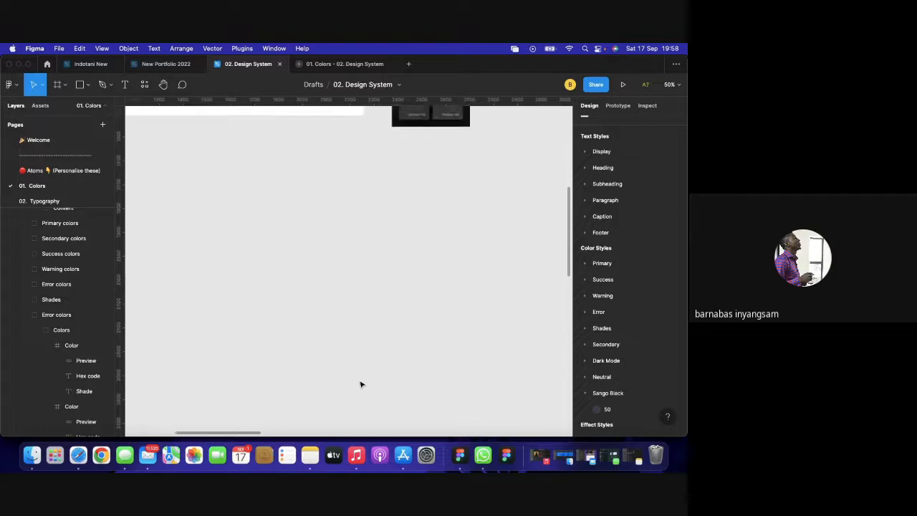
scroll(362, 385, "down", 3, "ctrl")
scroll(361, 384, "down", 8)
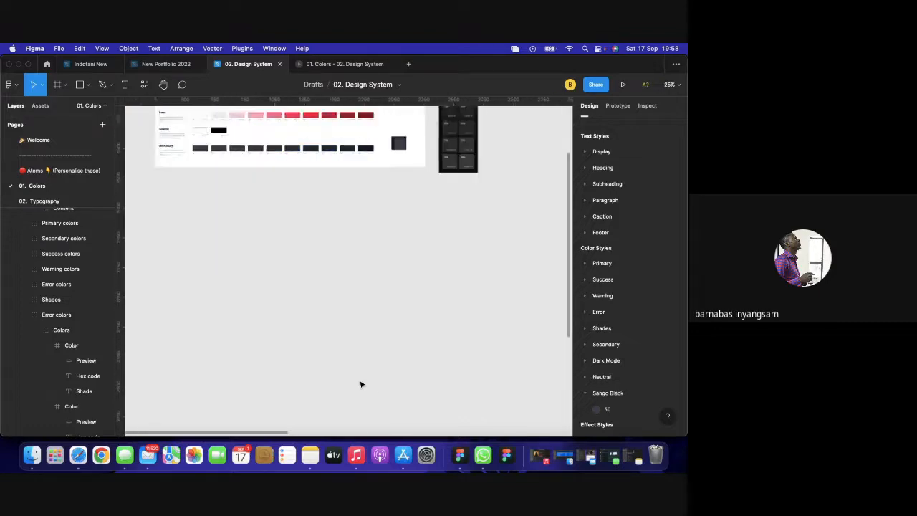
scroll(361, 385, "right", 10)
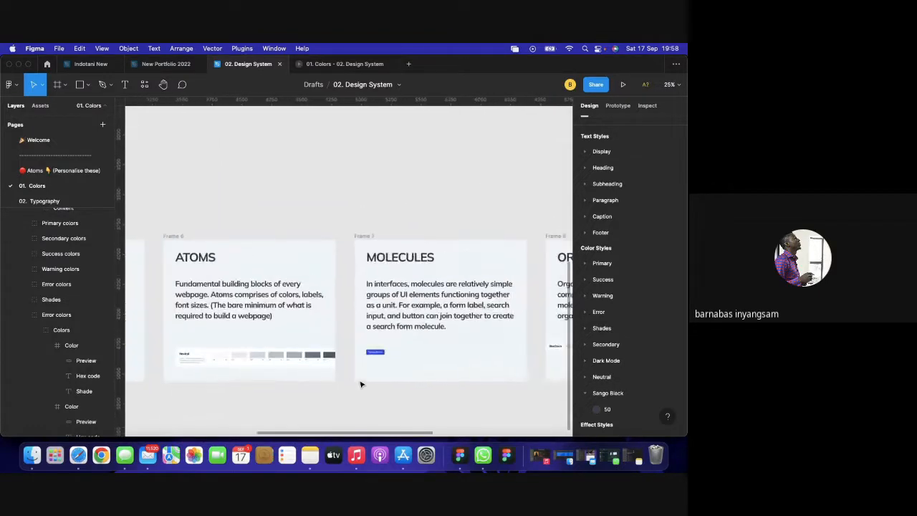
Drag the blue Primary Button out of the Molecules frame toward the colour boards.
left_click_drag(378, 353, 305, 143)
scroll(308, 146, "up", 7)
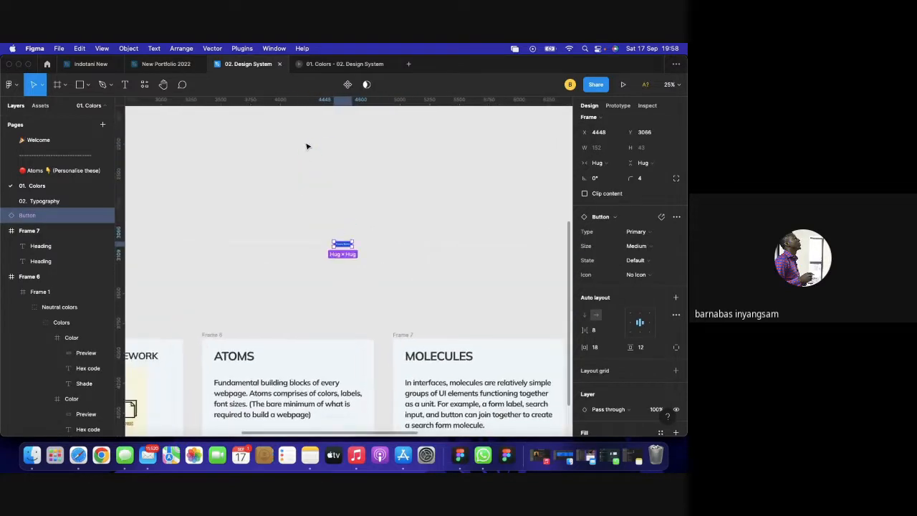
scroll(387, 253, "left", 3)
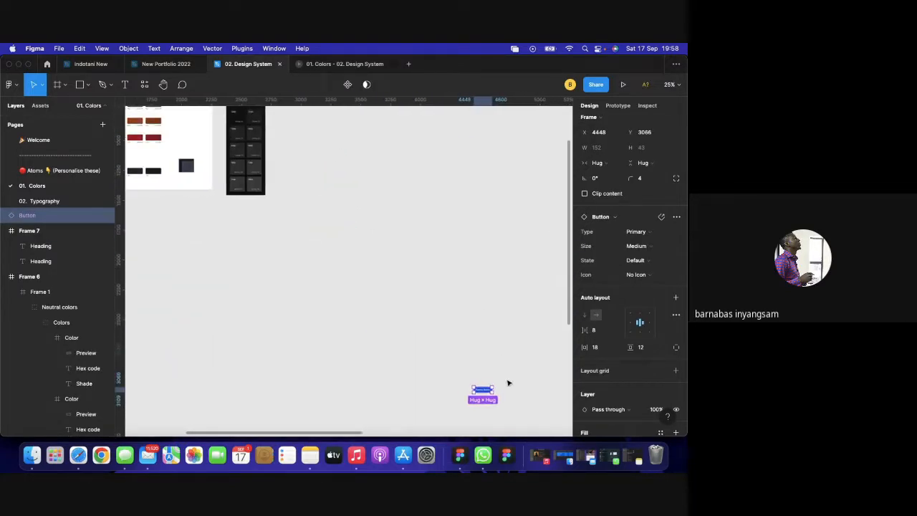
left_click_drag(480, 390, 158, 215)
scroll(166, 220, "left", 5)
scroll(166, 219, "up", 2)
scroll(166, 219, "left", 5)
scroll(166, 219, "up", 2)
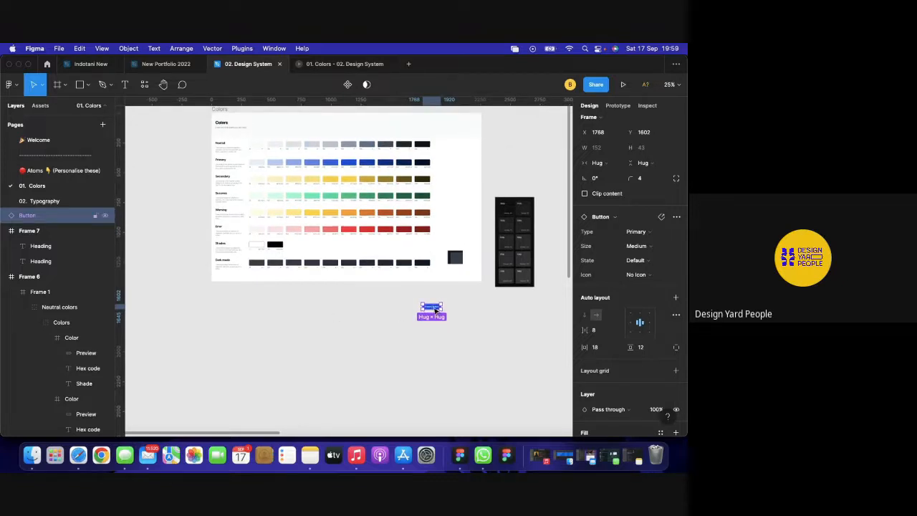
Line the Primary Button up under the Colors board and zoom in on it.
left_click_drag(437, 313, 355, 300)
scroll(396, 301, "up", 2)
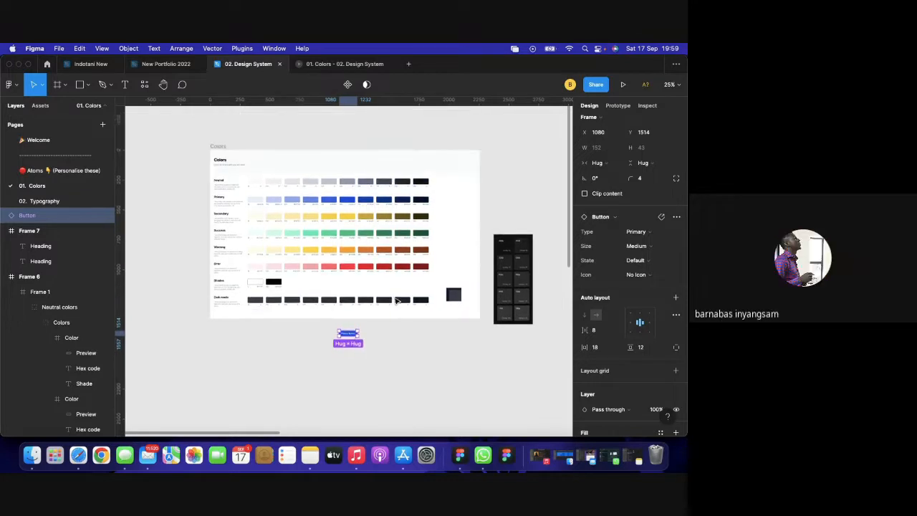
key("super+equal")
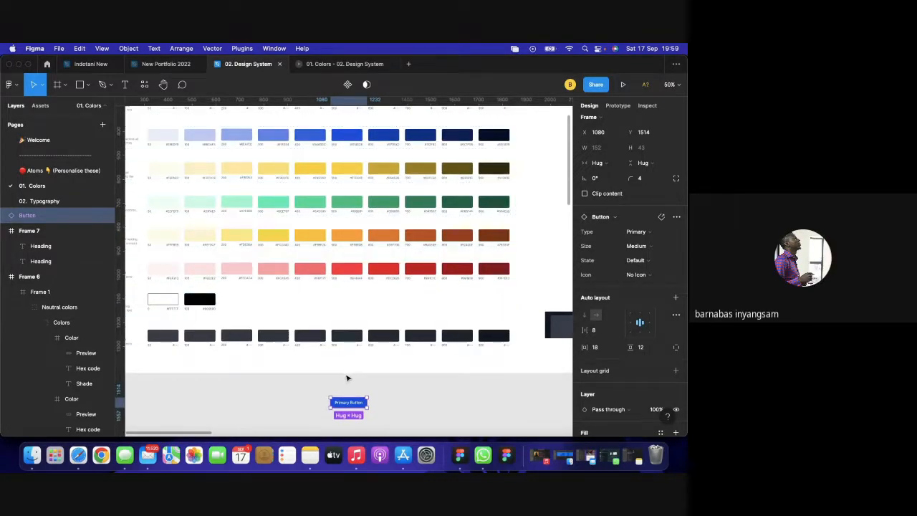
scroll(409, 379, "right", 3)
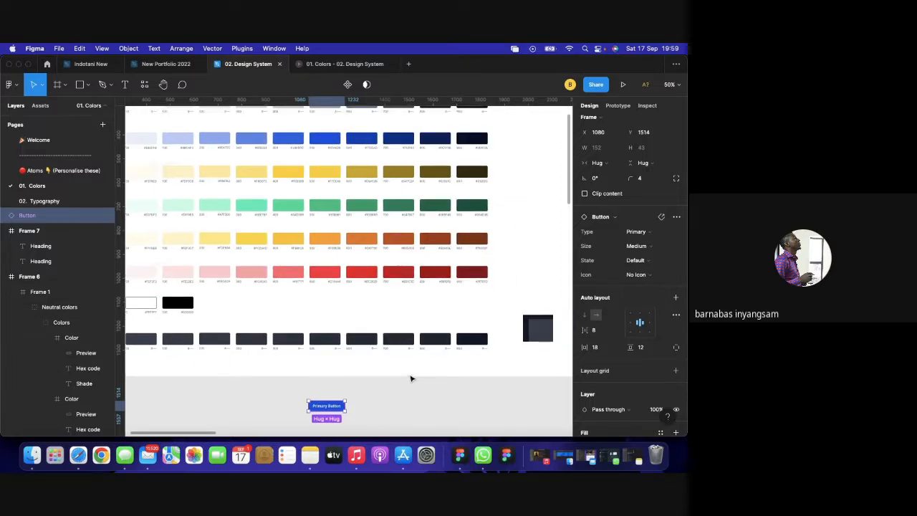
scroll(406, 316, "left", 5)
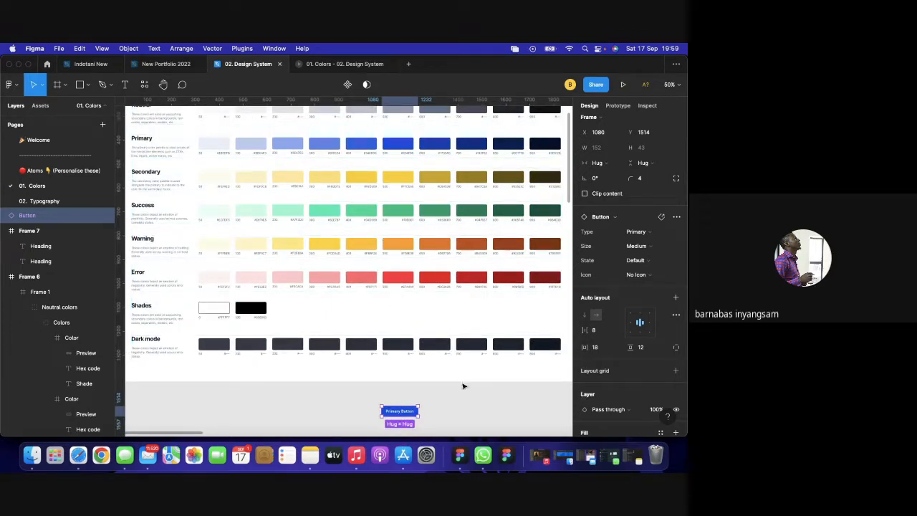
scroll(608, 404, "down", 2)
scroll(608, 403, "down", 2)
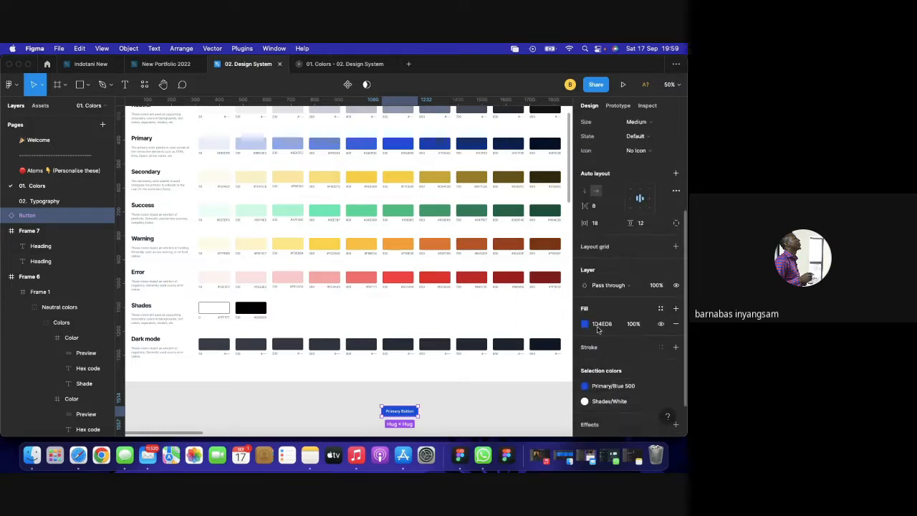
Fill the Primary Button with the Error/Red 500 style and preview it.
left_click(585, 386)
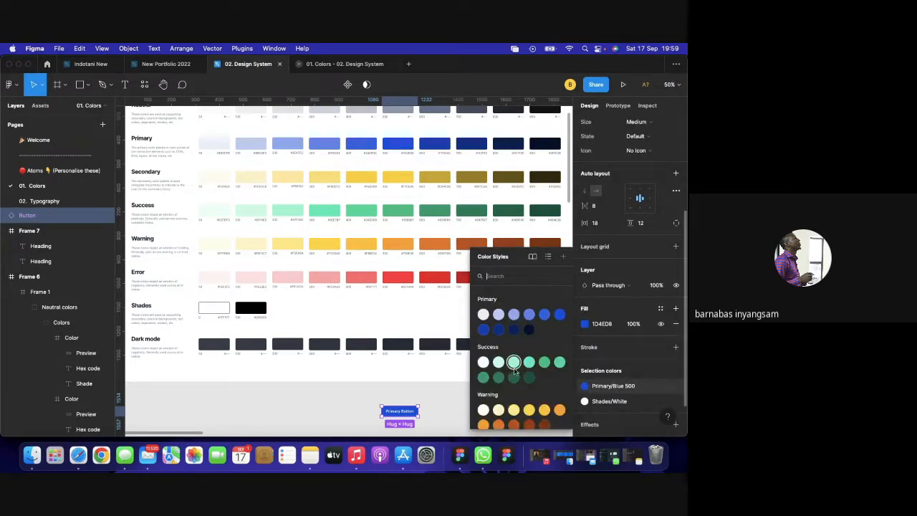
scroll(515, 371, "down", 3)
scroll(514, 370, "down", 2)
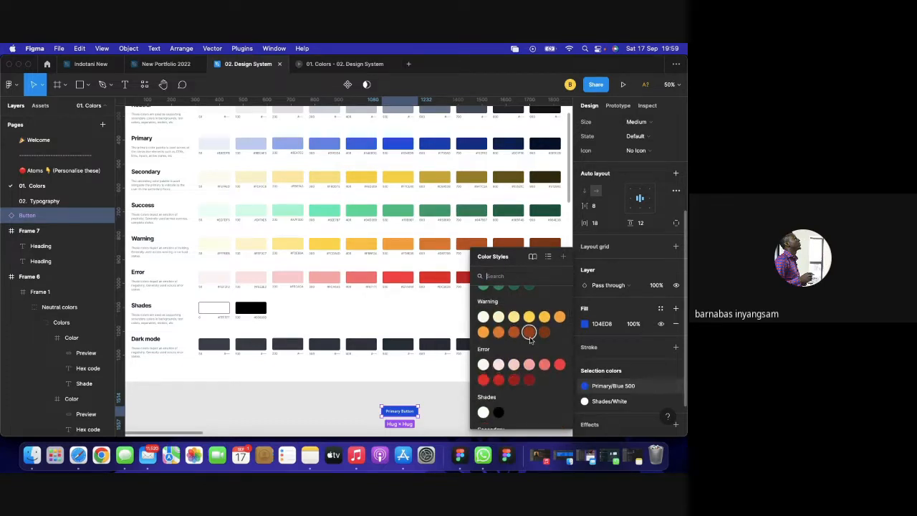
scroll(531, 341, "up", 2)
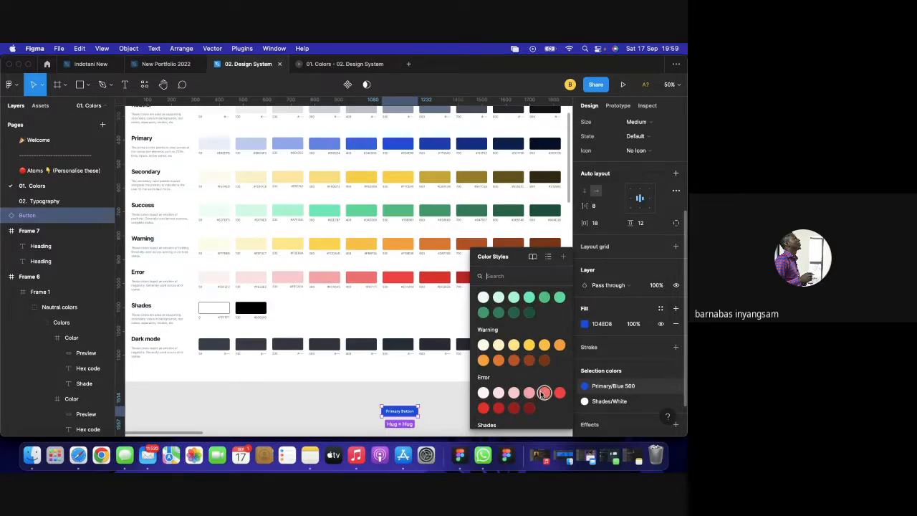
scroll(529, 374, "down", 2)
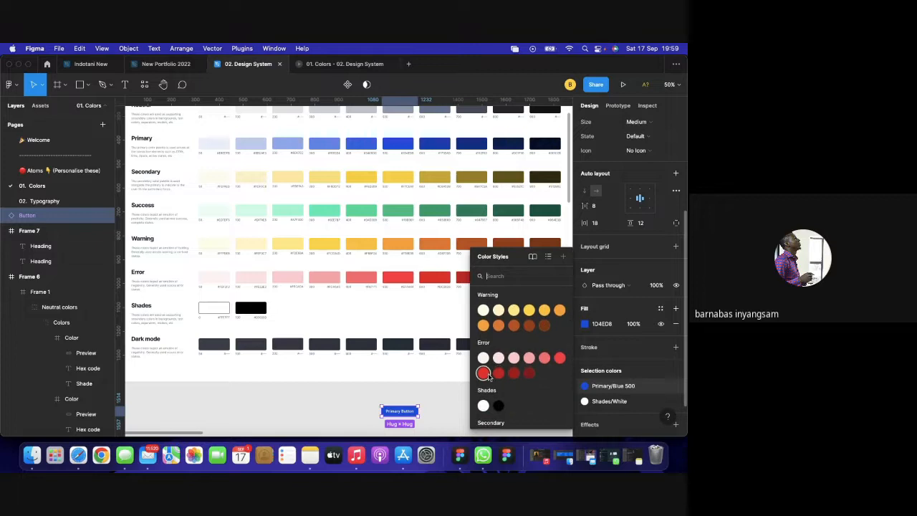
left_click(559, 358)
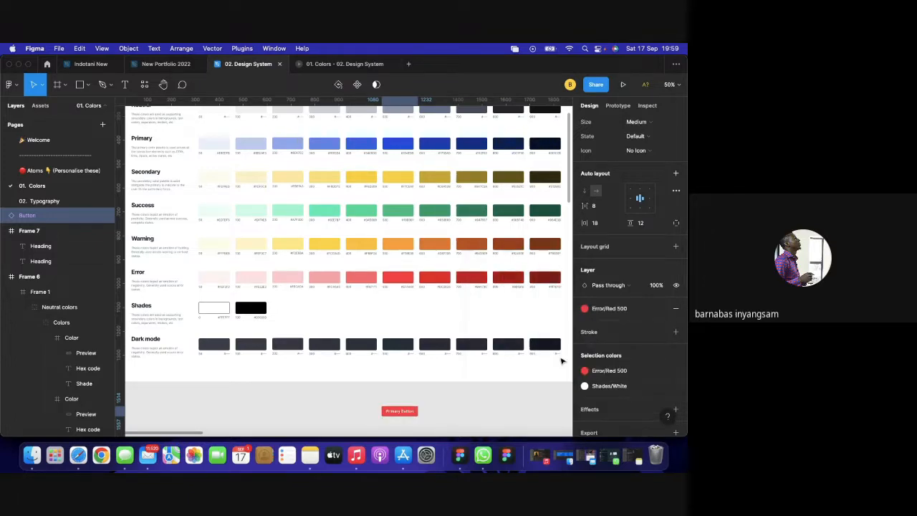
left_click(475, 401)
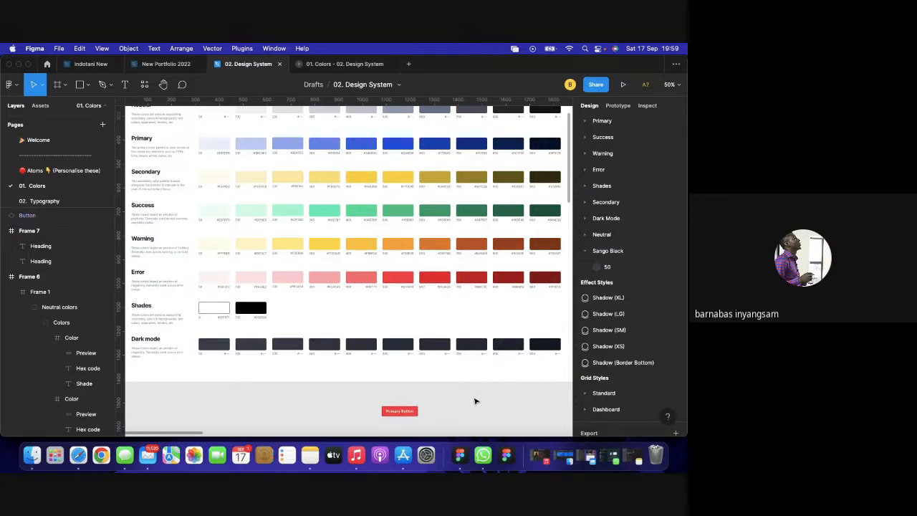
Switch the button's fill to the Warning/Yellow 500 style and preview the orange result.
scroll(475, 402, "right", 2)
scroll(476, 402, "down", 2)
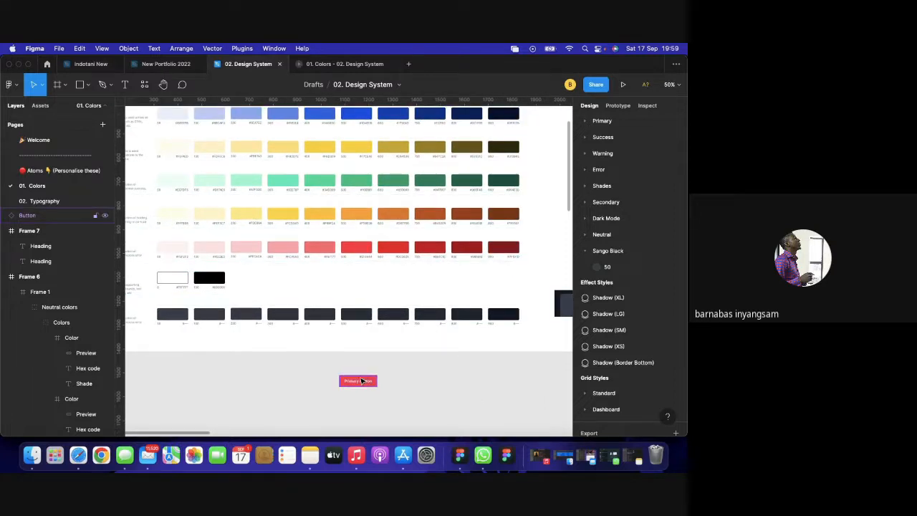
left_click(361, 381)
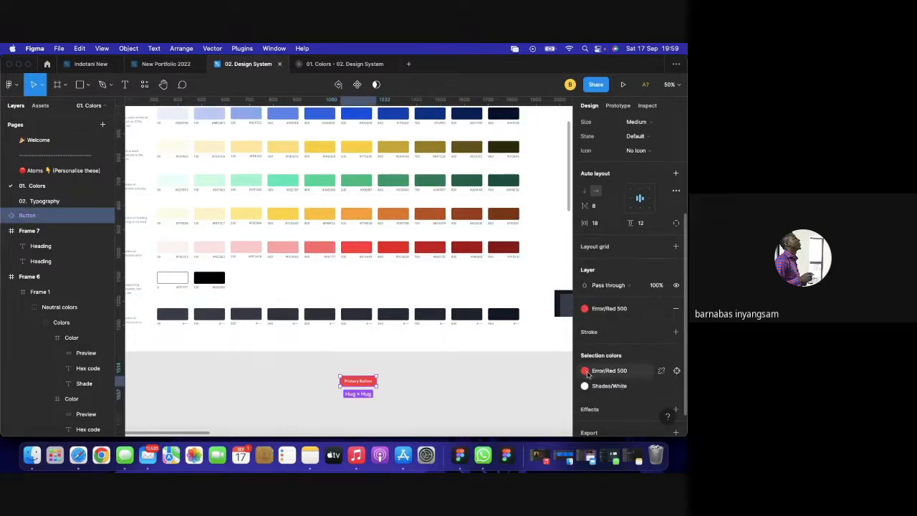
left_click(584, 371)
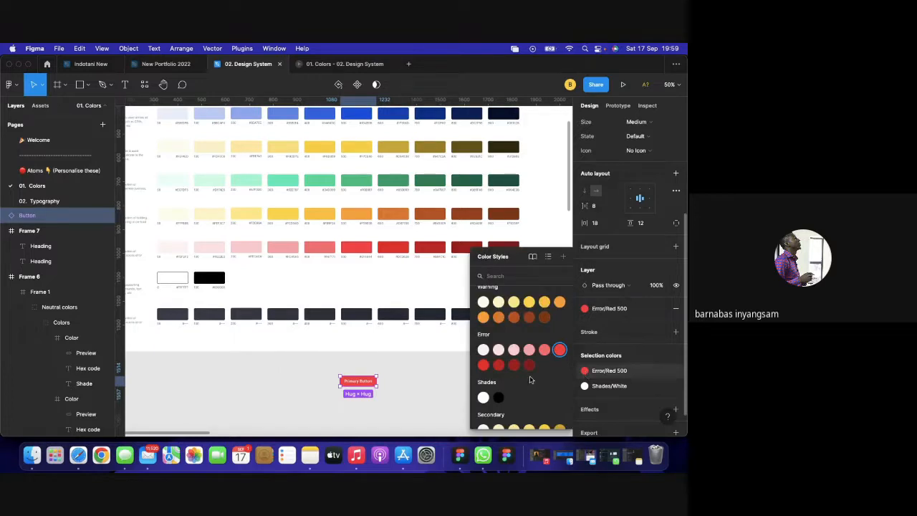
scroll(530, 378, "down", 1)
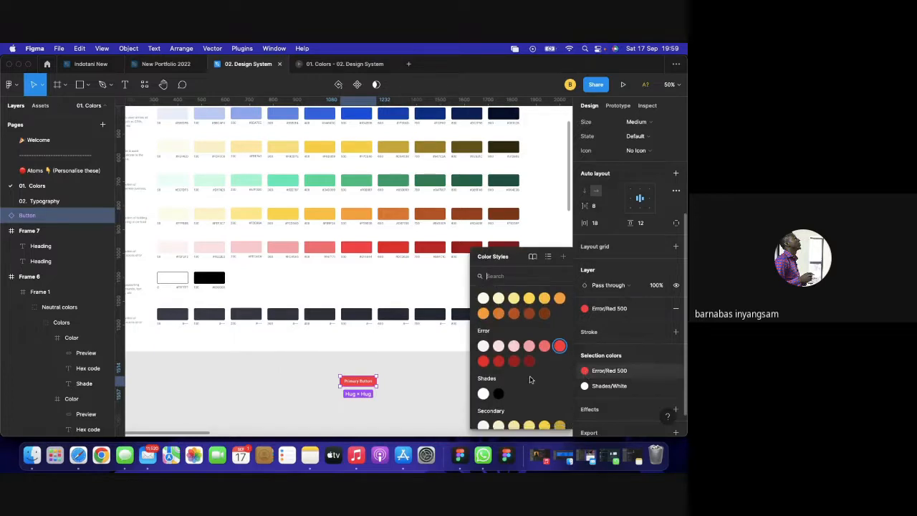
left_click(559, 294)
left_click(470, 376)
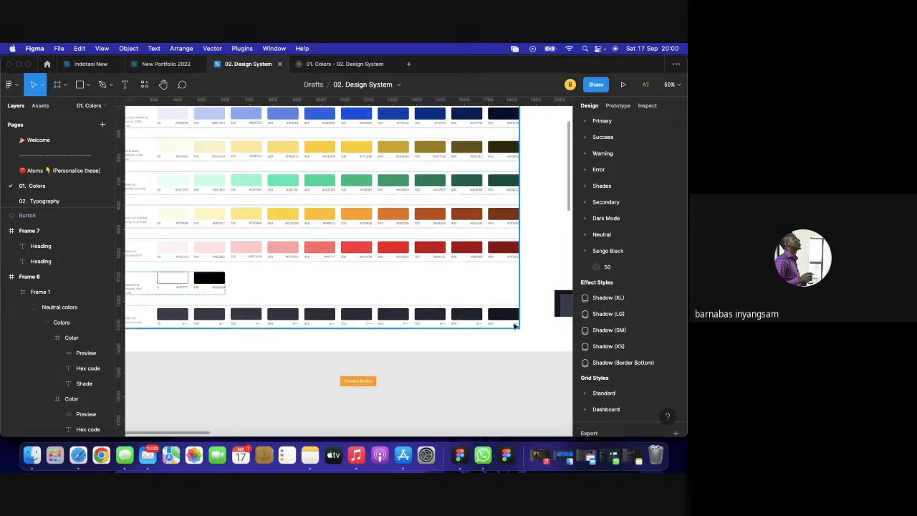
Apply the Sango Black 50 style to the Primary Button's fill.
left_click(371, 387)
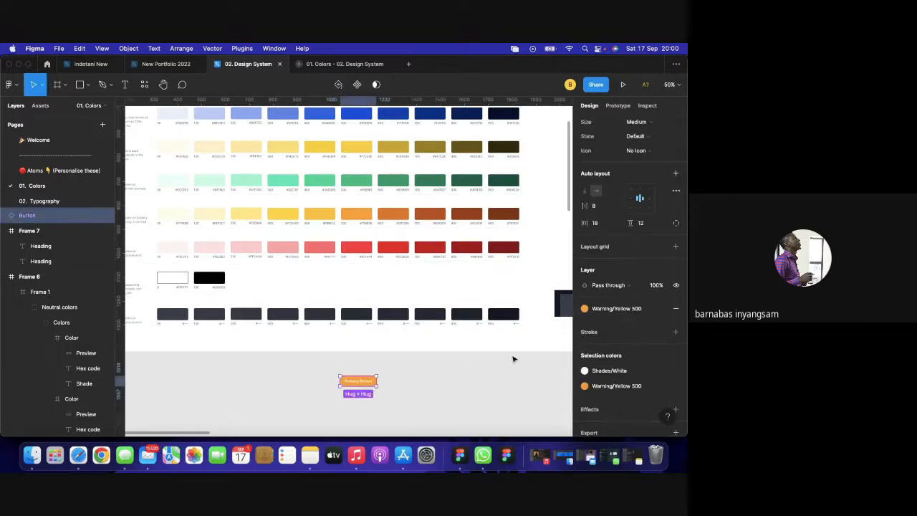
left_click(585, 387)
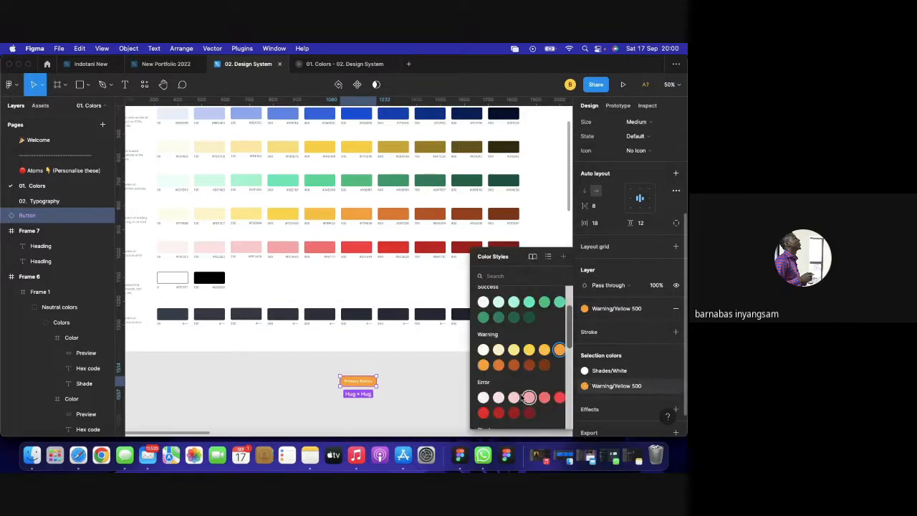
scroll(521, 398, "down", 5)
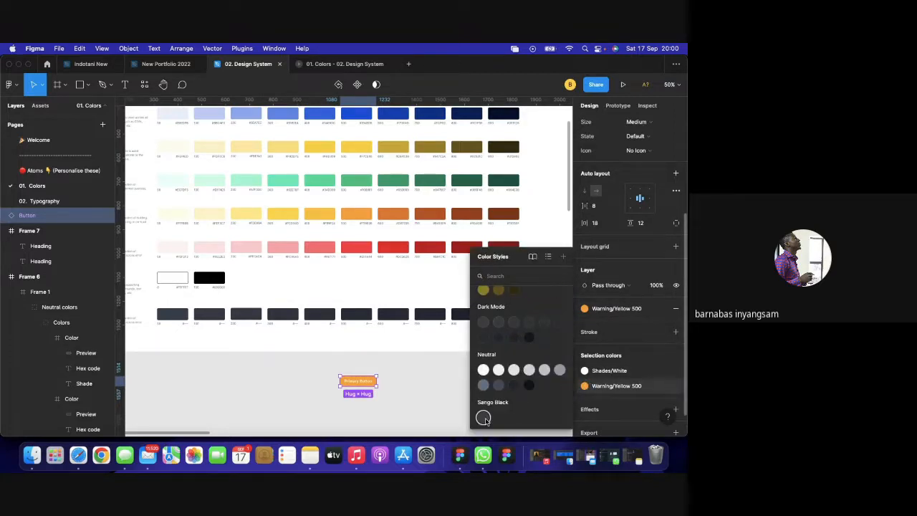
left_click(484, 418)
Preview the dark button, check material.io's dark theme overlay table, then stop presenting in Meet.
left_click(462, 403)
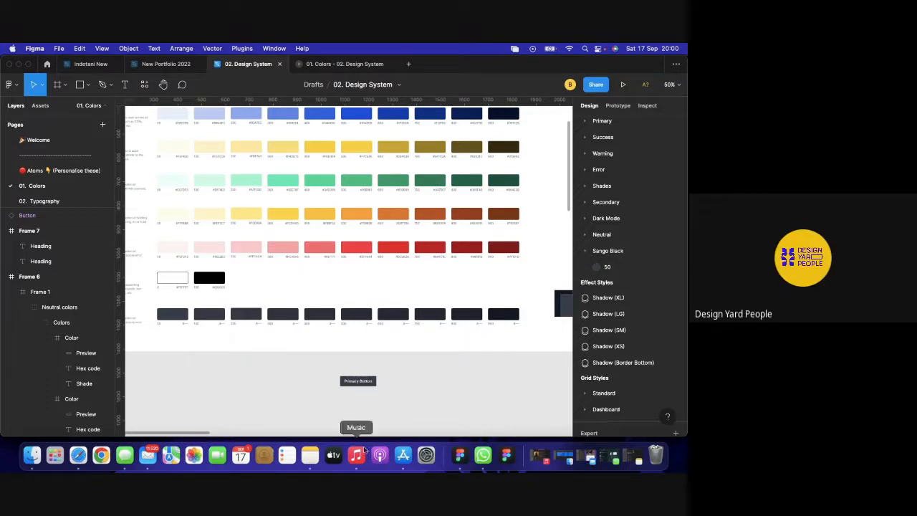
left_click(78, 456)
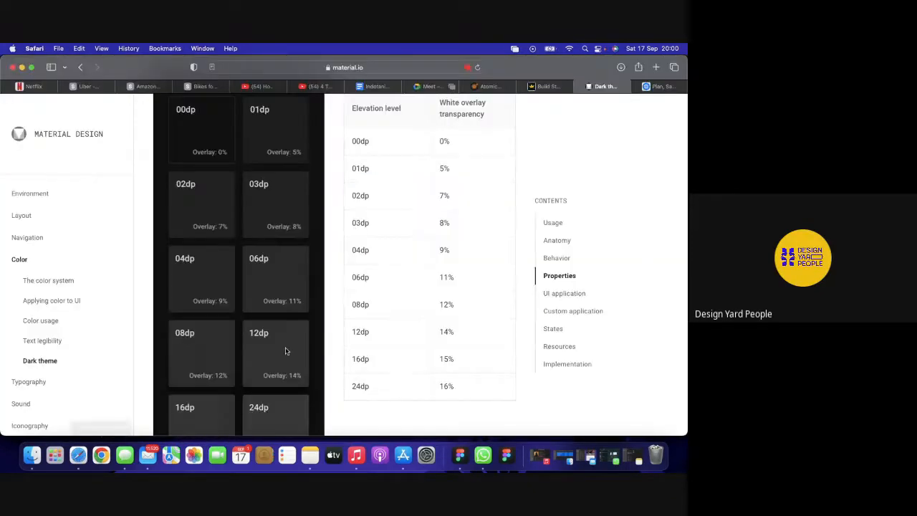
scroll(286, 351, "down", 1)
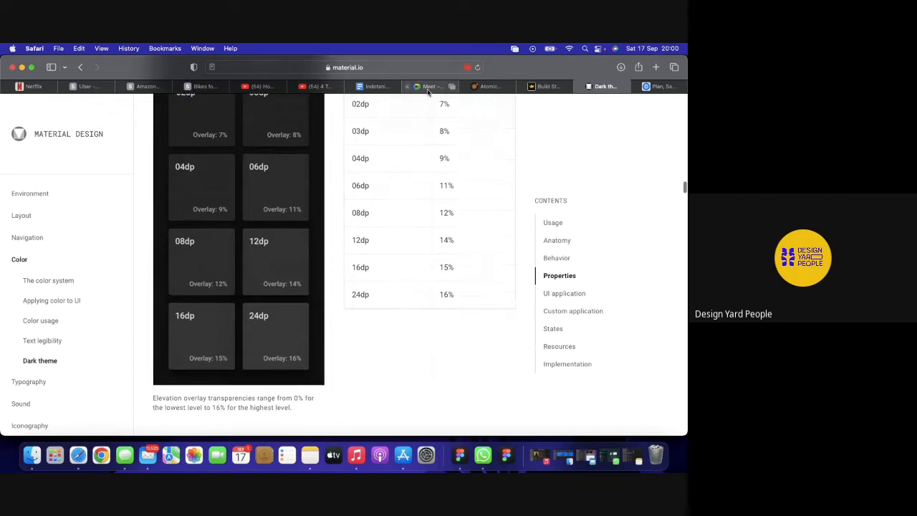
left_click(429, 86)
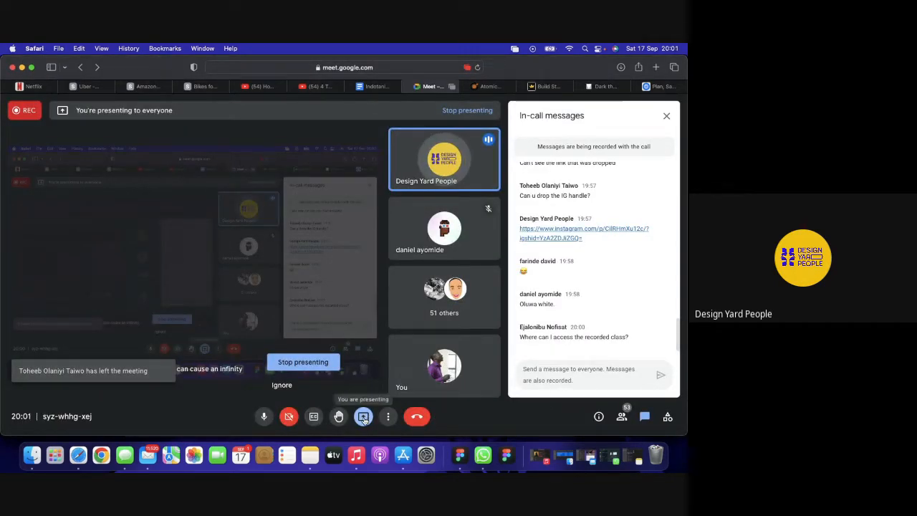
left_click(326, 366)
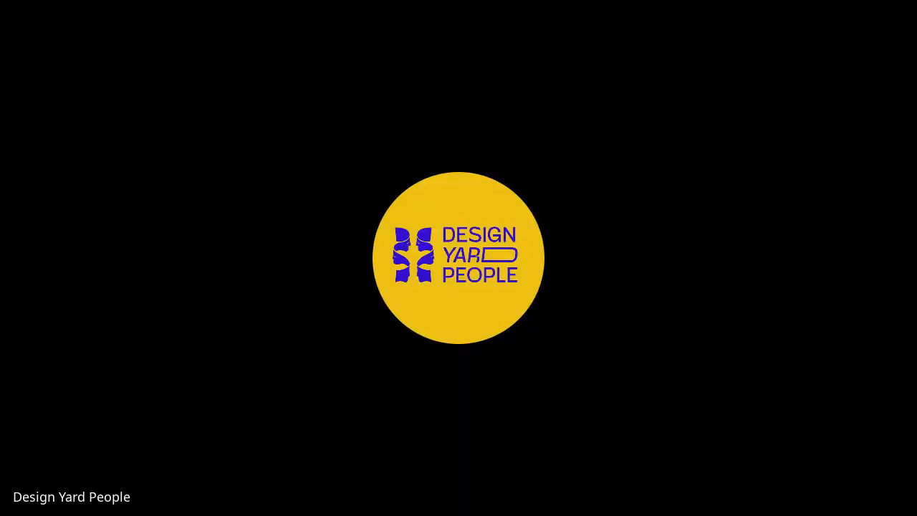
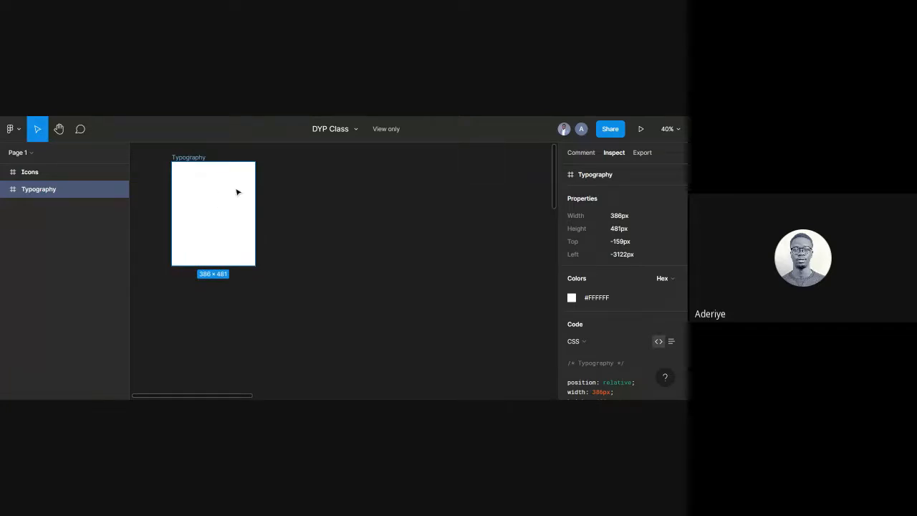
Select the Typography frame, zoom out, and leave the view-only DYP Class file.
left_click(304, 215)
left_click(207, 166)
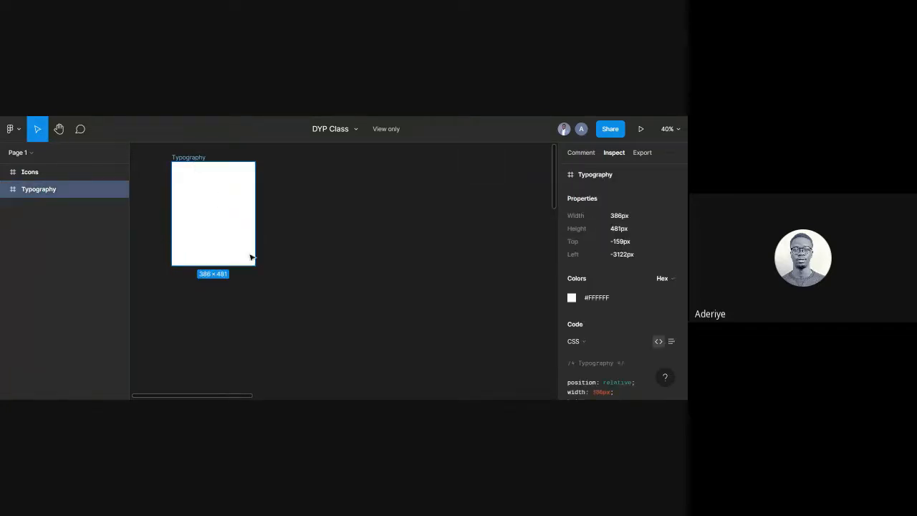
left_click_drag(254, 266, 267, 299)
scroll(356, 241, "down", 3)
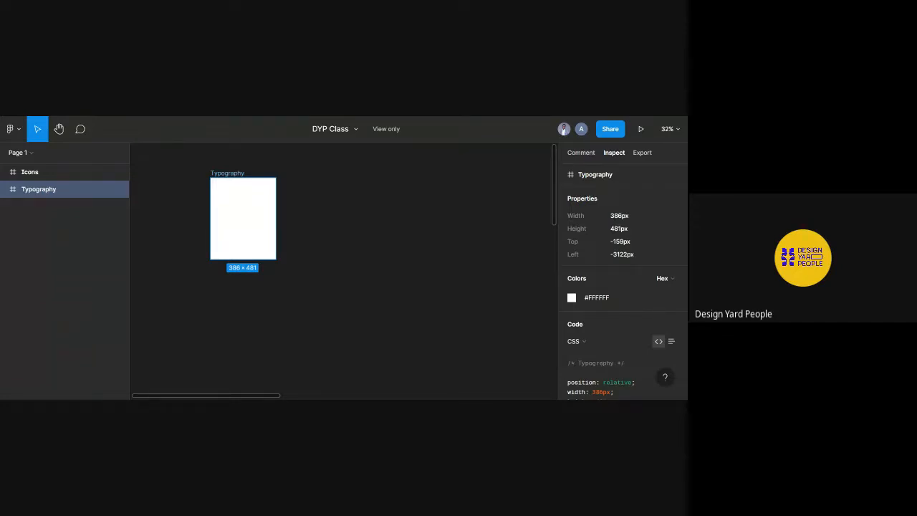
left_click(147, 116)
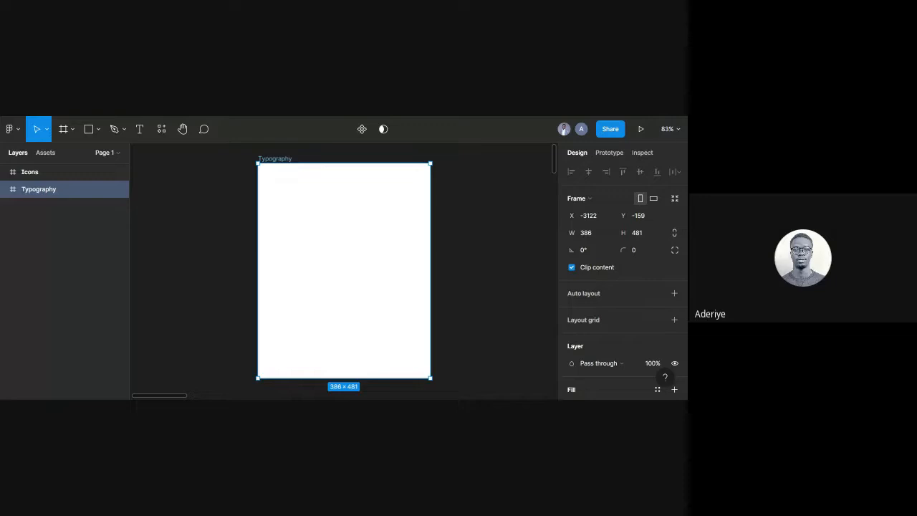
Resize the Typography frame from 386×481 to 510×621 using its bottom-right corner.
scroll(444, 225, "down", 3)
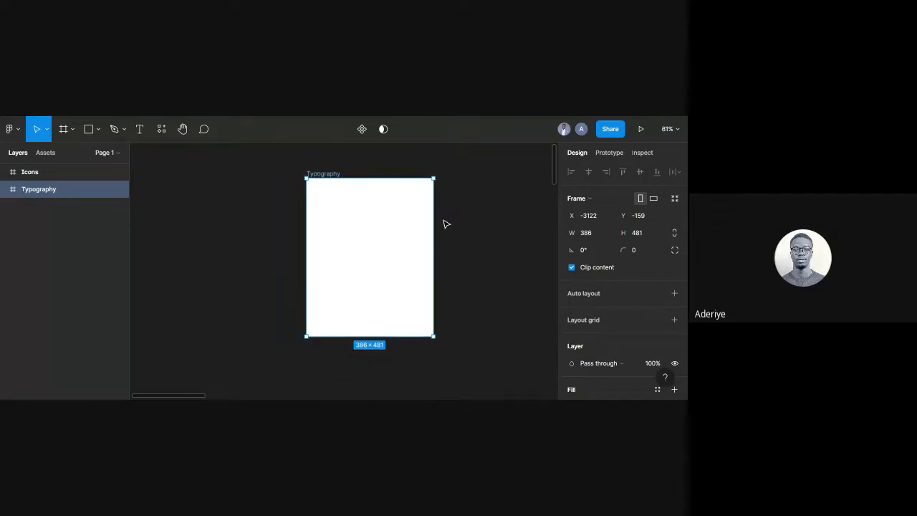
scroll(445, 224, "right", 2)
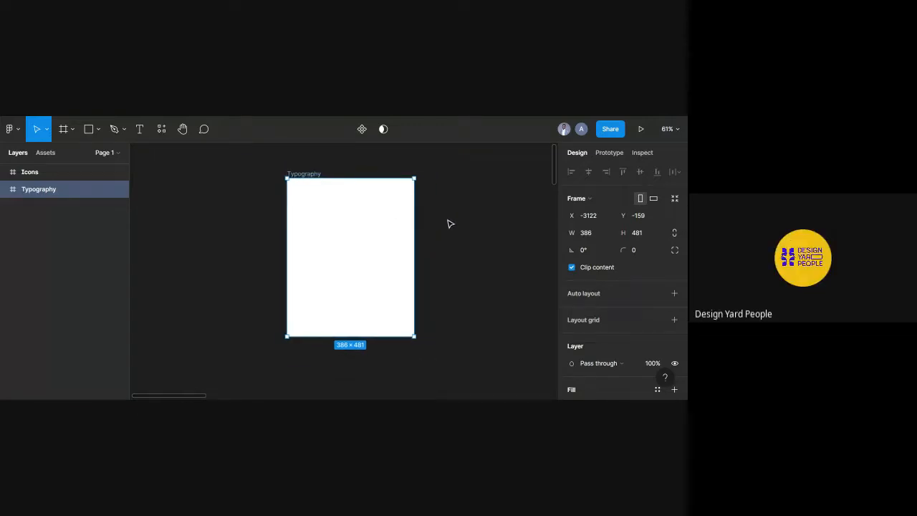
left_click(453, 220)
scroll(323, 187, "right", 5)
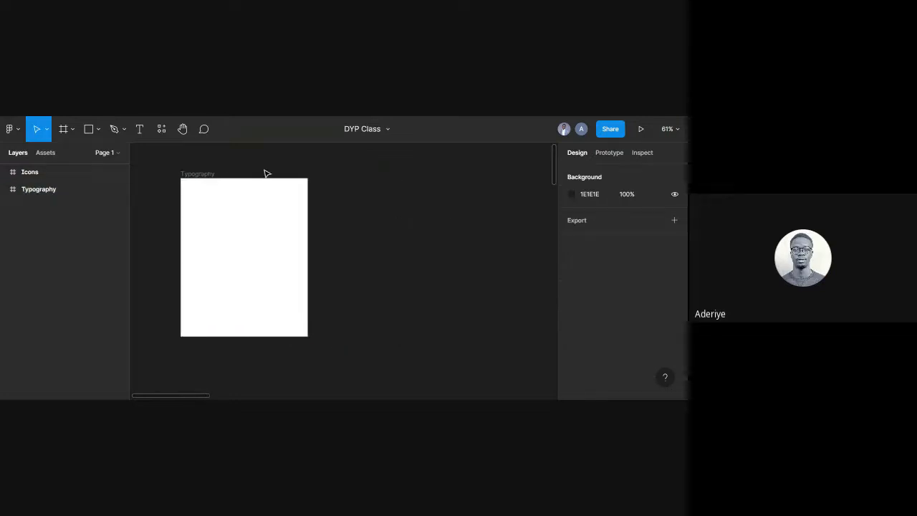
left_click(200, 198)
scroll(200, 197, "left", 2)
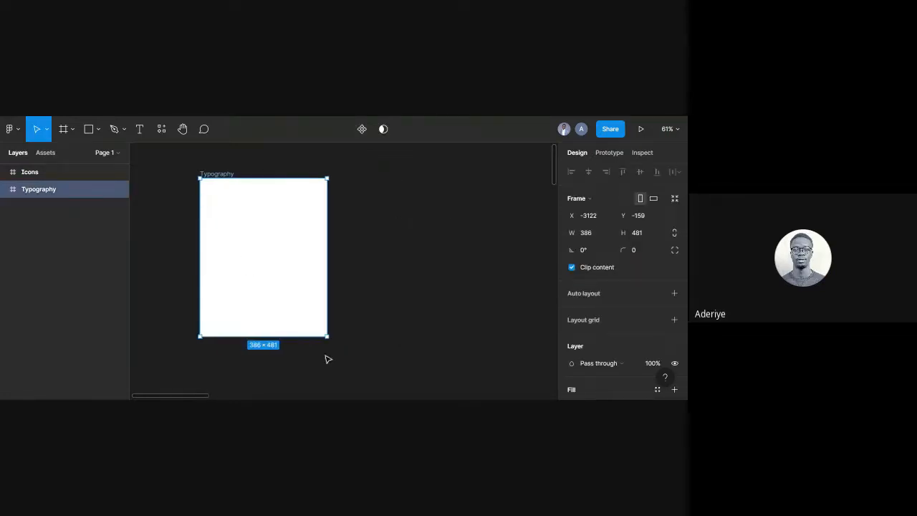
left_click_drag(327, 336, 368, 381)
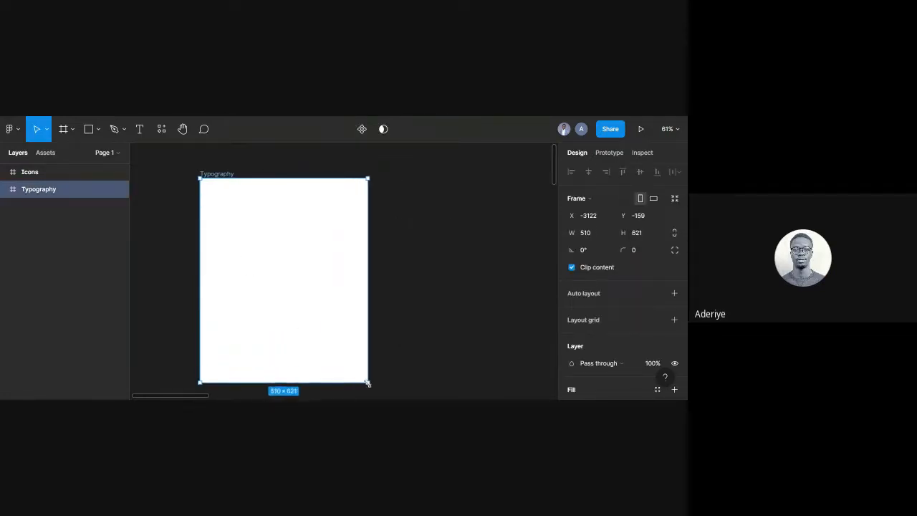
left_click(419, 306)
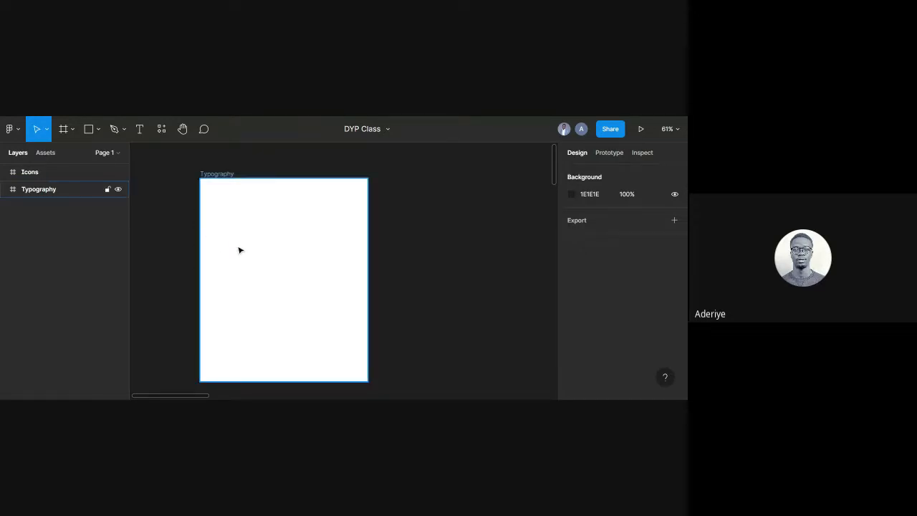
scroll(295, 254, "up", 3)
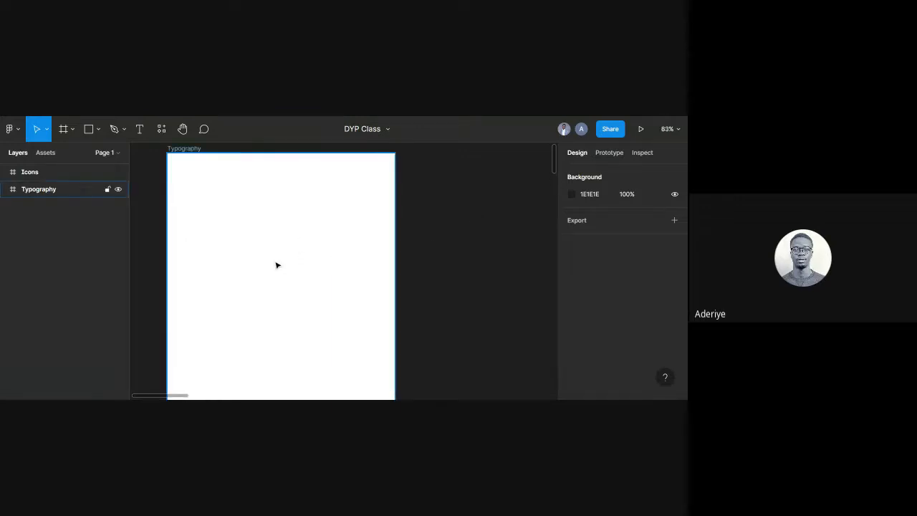
Add a text layer reading 'Riye' inside the Typography frame.
key("t")
left_click(209, 232)
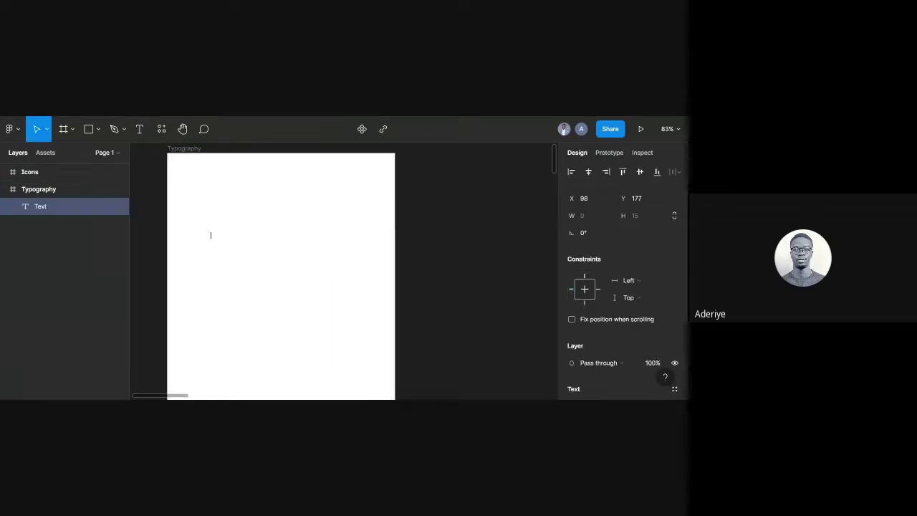
type("Riye")
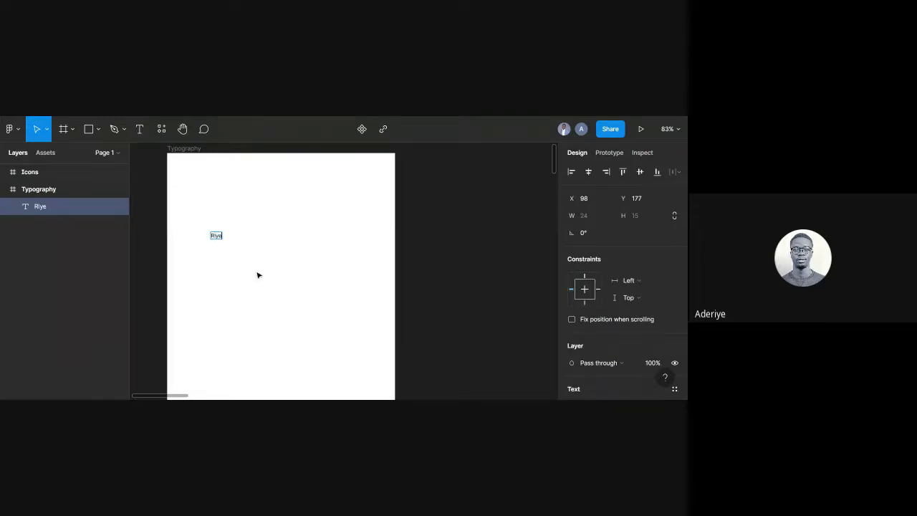
key("Escape")
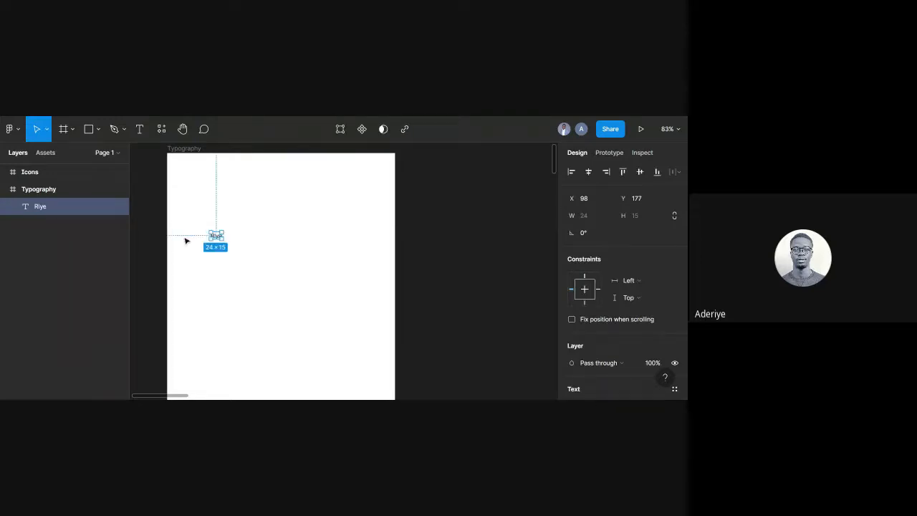
scroll(185, 224, "up", 3)
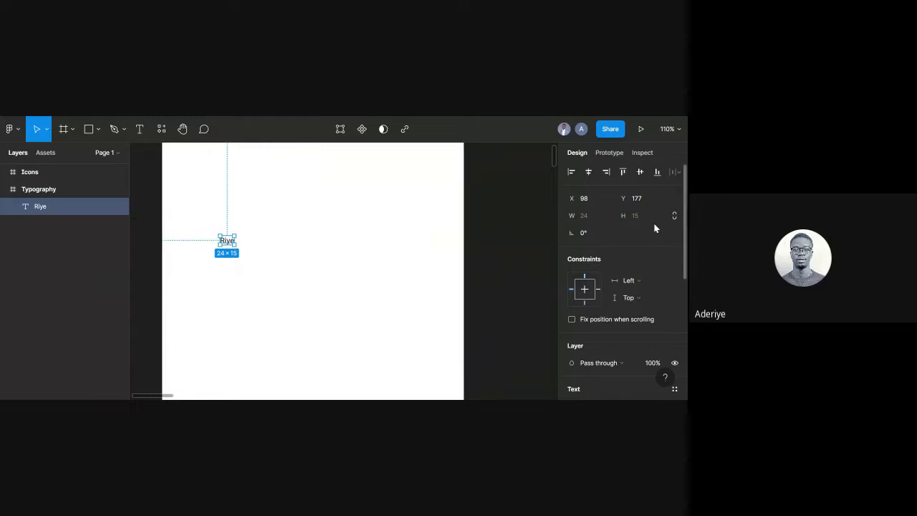
scroll(665, 314, "down", 5)
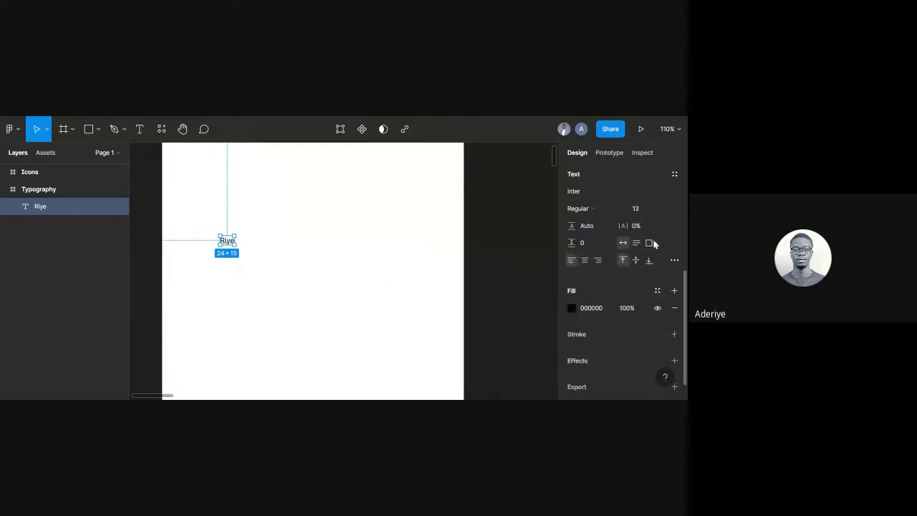
Set the Riye text's font size to 16 and reselect the layer.
left_click(644, 208)
type("14")
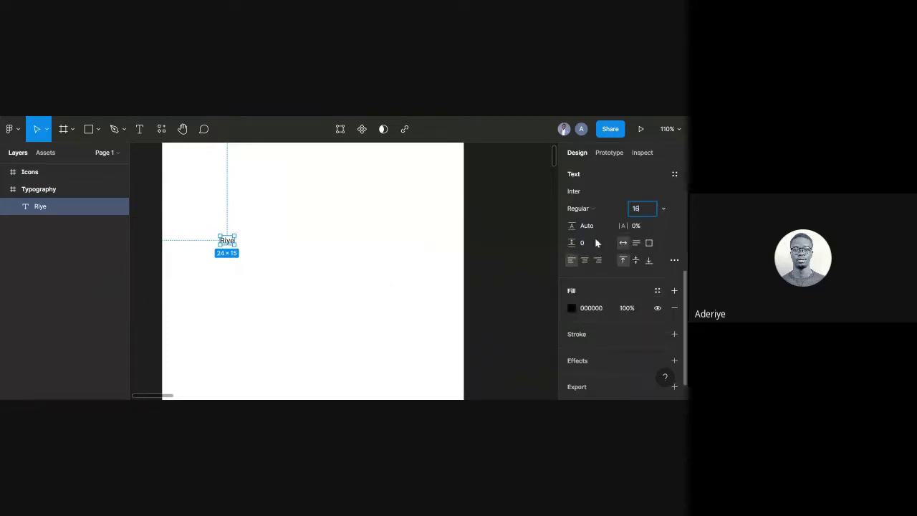
left_click(403, 207)
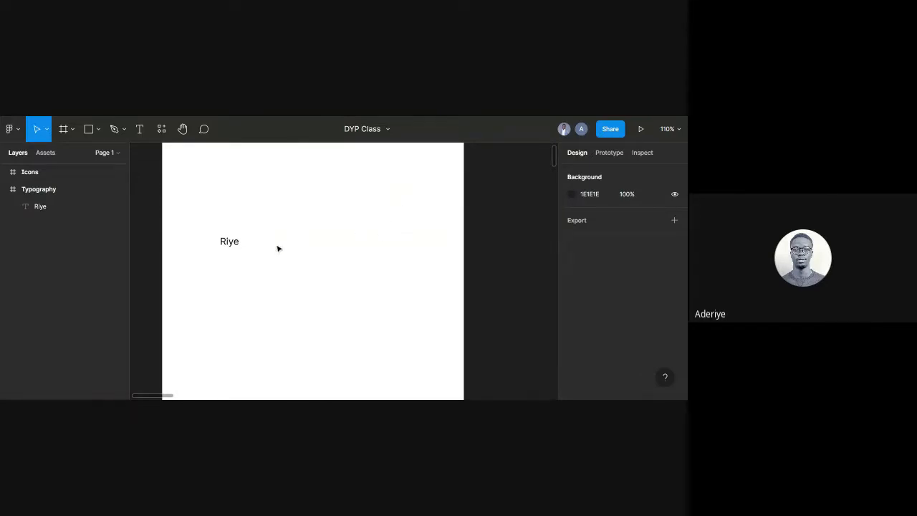
left_click(238, 246)
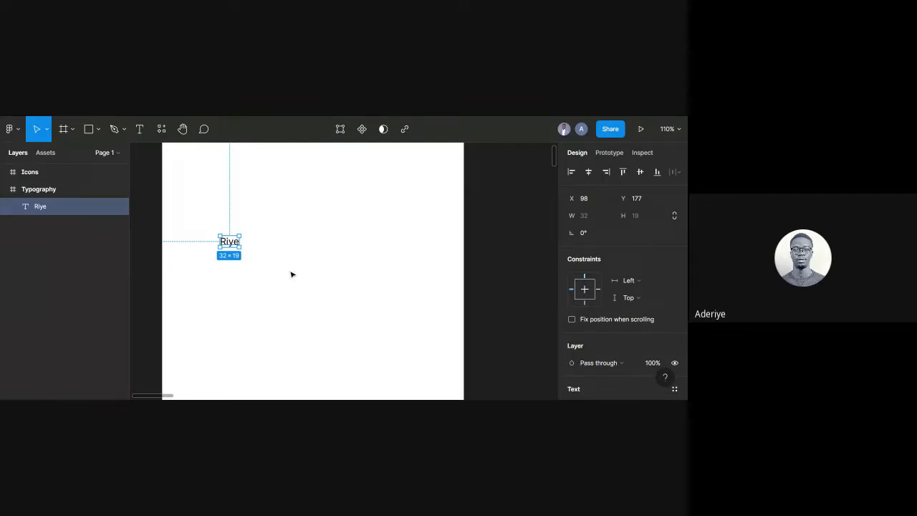
left_click(280, 275)
left_click(231, 249)
scroll(631, 333, "down", 3)
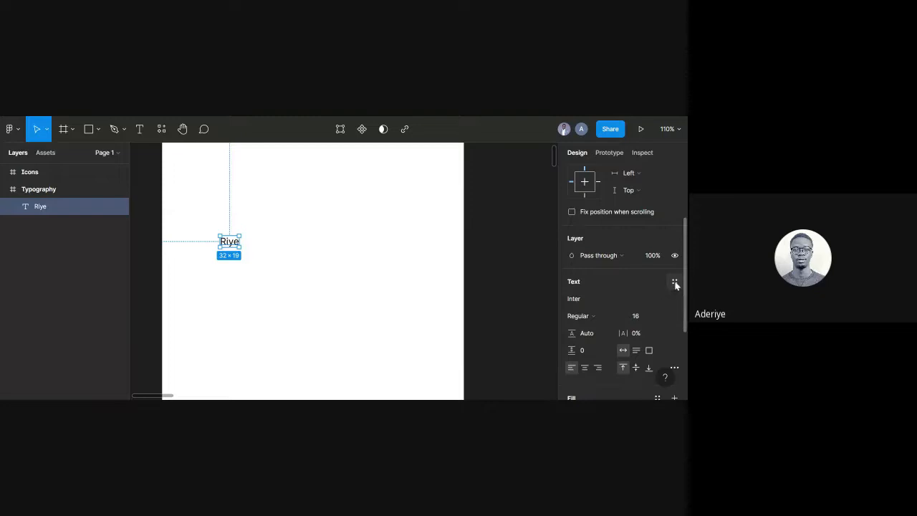
Start a new text style from Riye named Body/16px/Regular, then switch to the browser.
left_click(675, 283)
left_click(672, 300)
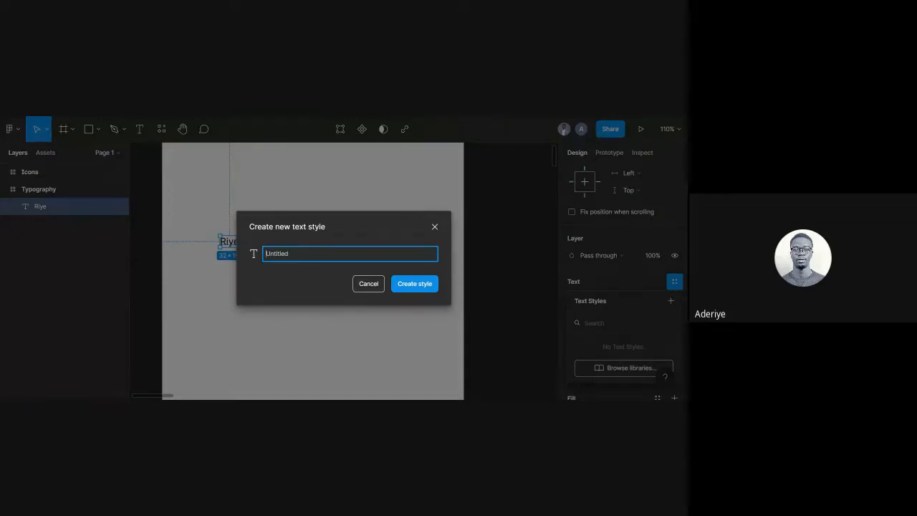
type("Body/16px/Regular")
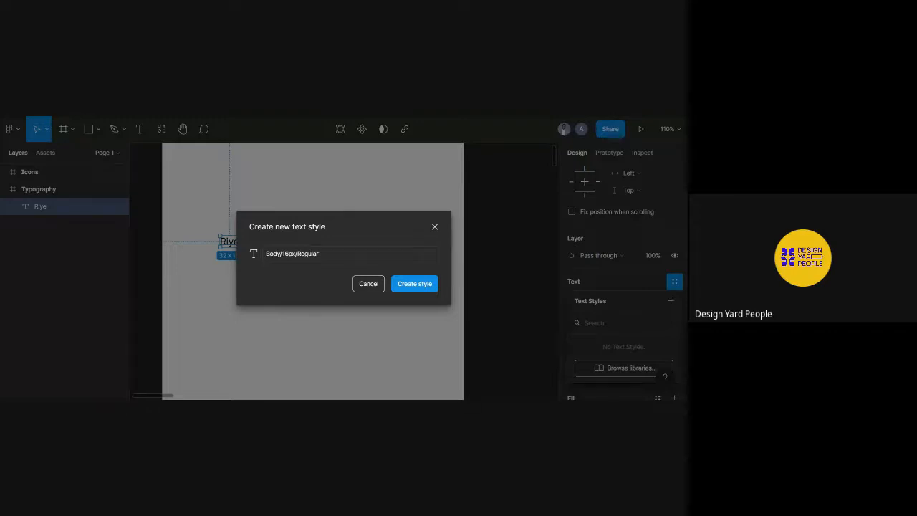
key("alt+Tab")
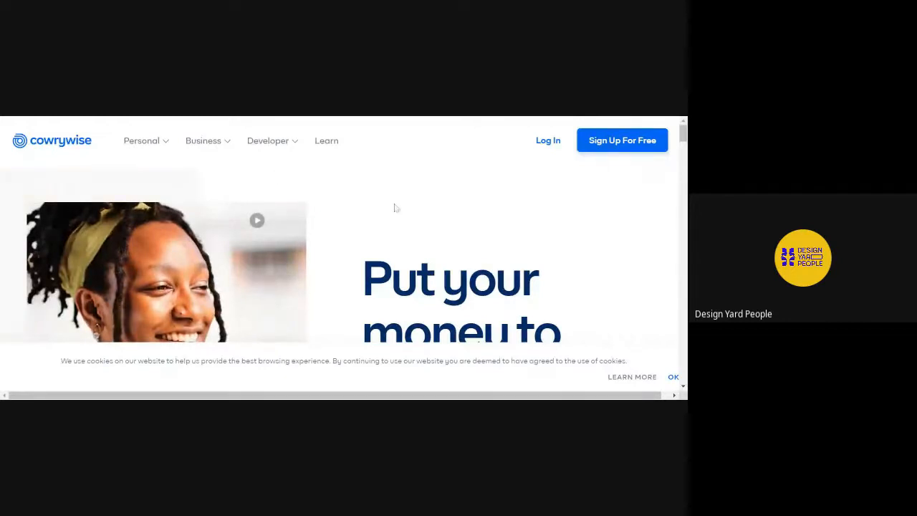
Zoom the Cowrywise homepage out two steps and close the support chat panel.
scroll(395, 208, "down", 1)
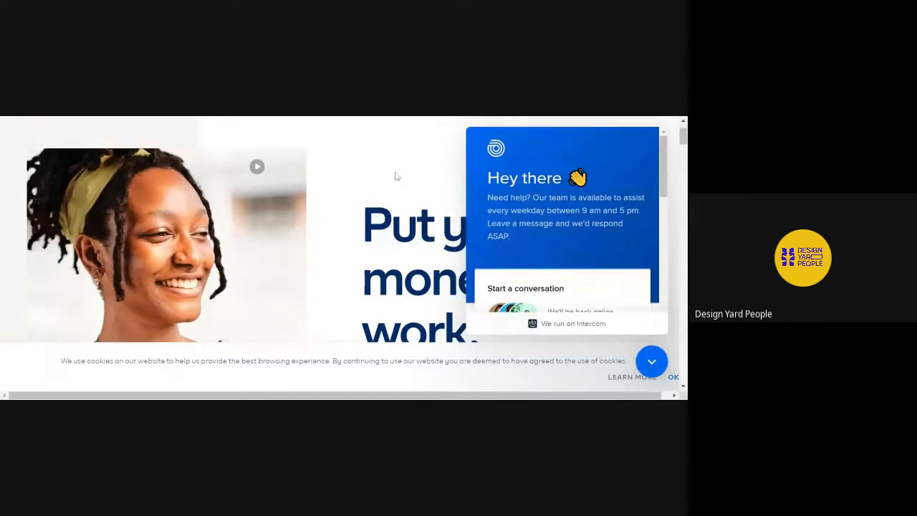
left_click_drag(665, 170, 660, 147)
key("ctrl+minus")
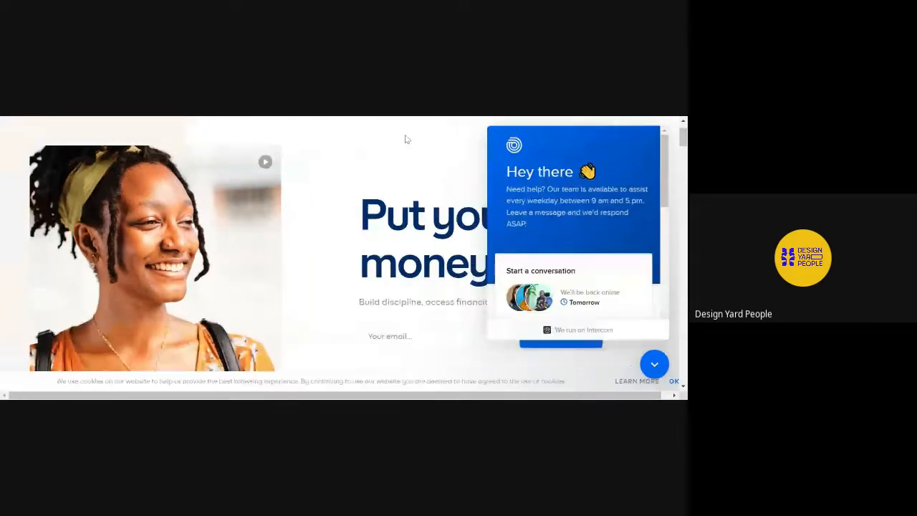
key("ctrl+minus")
key("ctrl+minus")
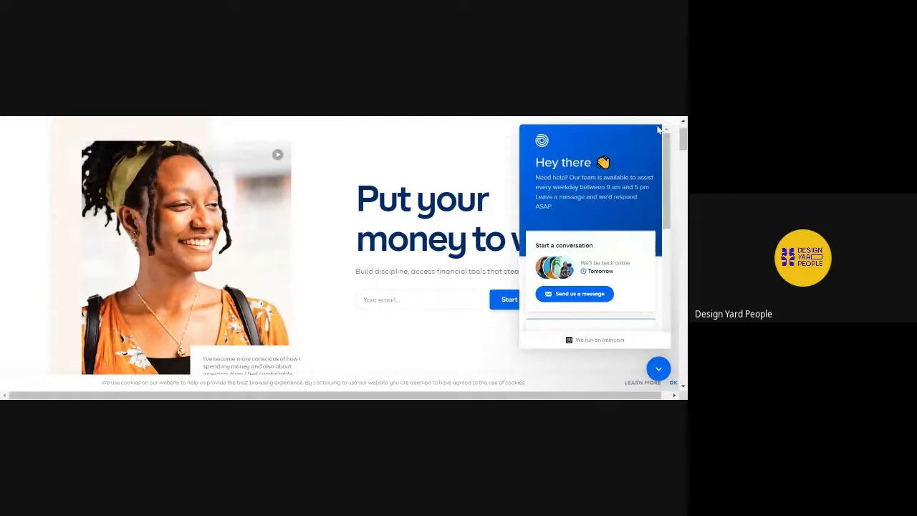
left_click(650, 372)
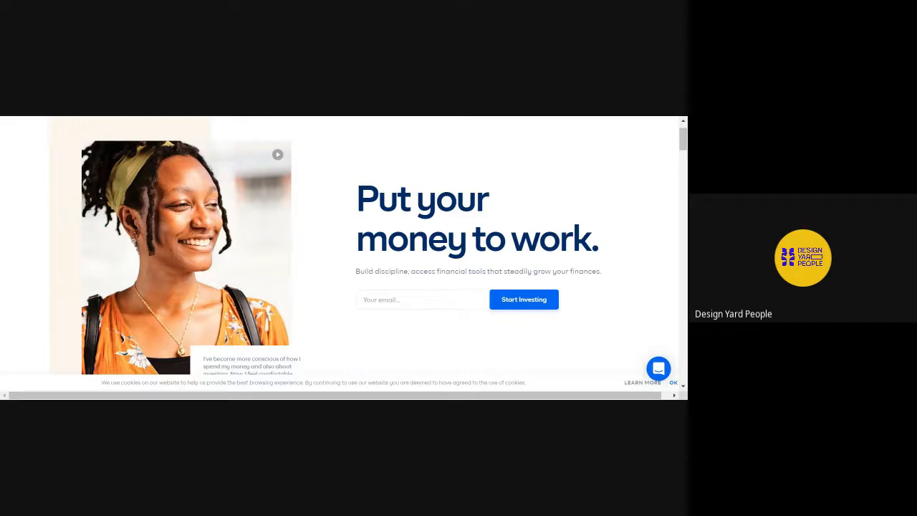
Scroll down the Cowrywise homepage to the Emergency Fund and Mutual Funds cards.
scroll(587, 291, "down", 3)
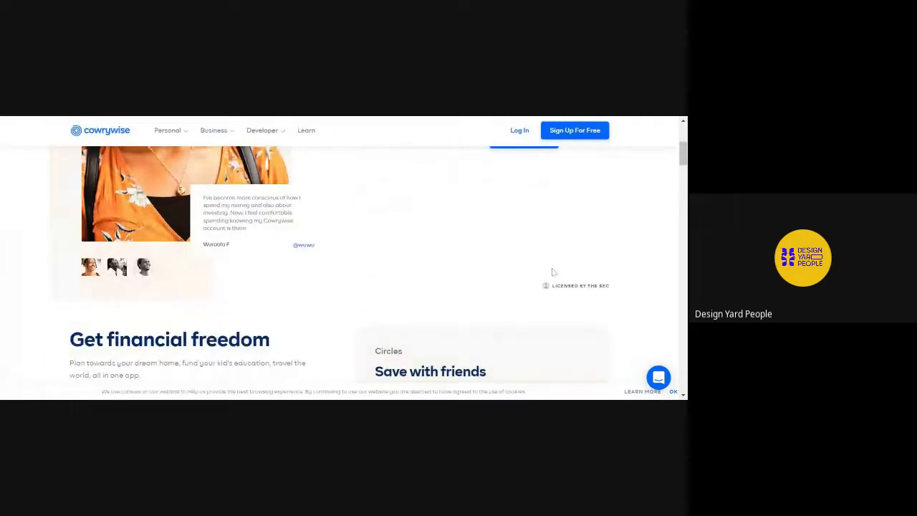
scroll(534, 264, "down", 1)
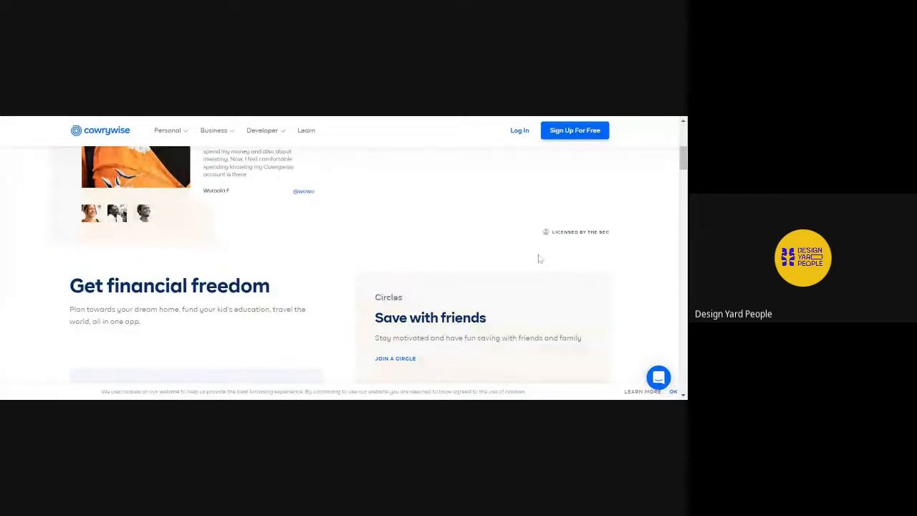
scroll(540, 258, "down", 2)
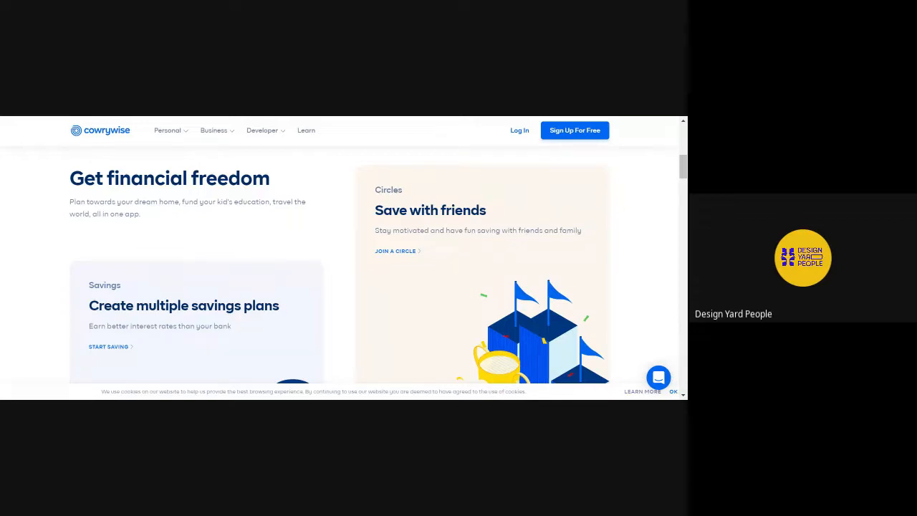
scroll(272, 296, "down", 2)
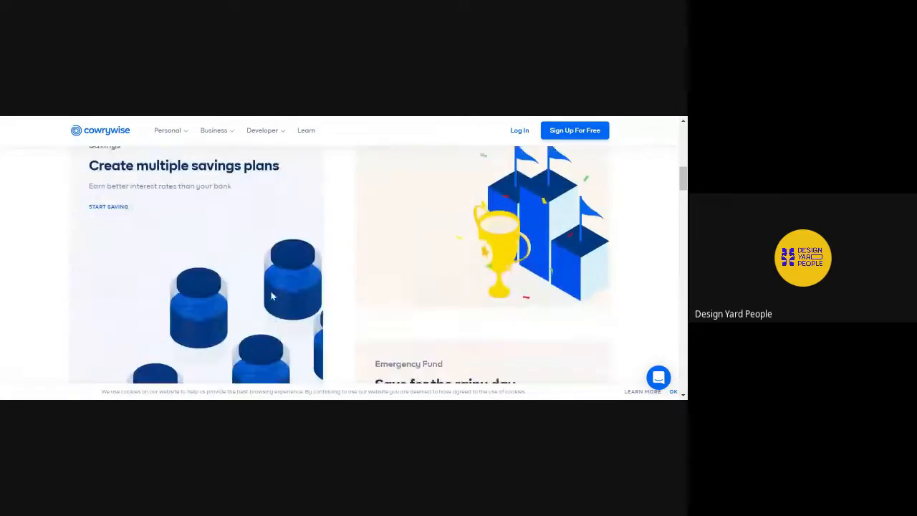
scroll(271, 296, "down", 1)
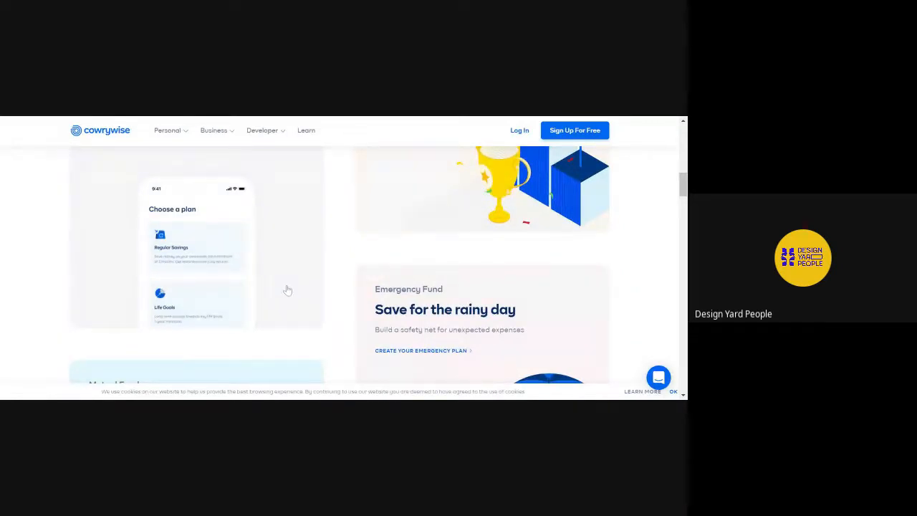
scroll(287, 290, "down", 1)
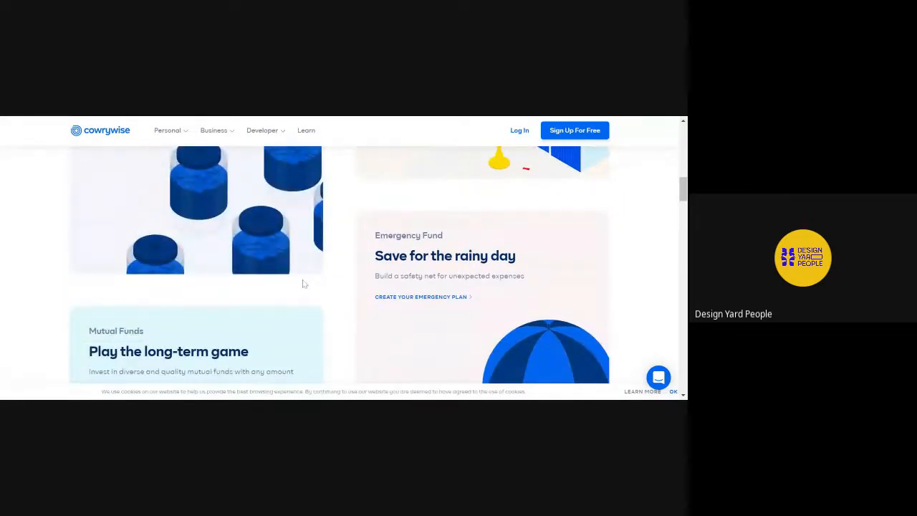
scroll(303, 283, "down", 1)
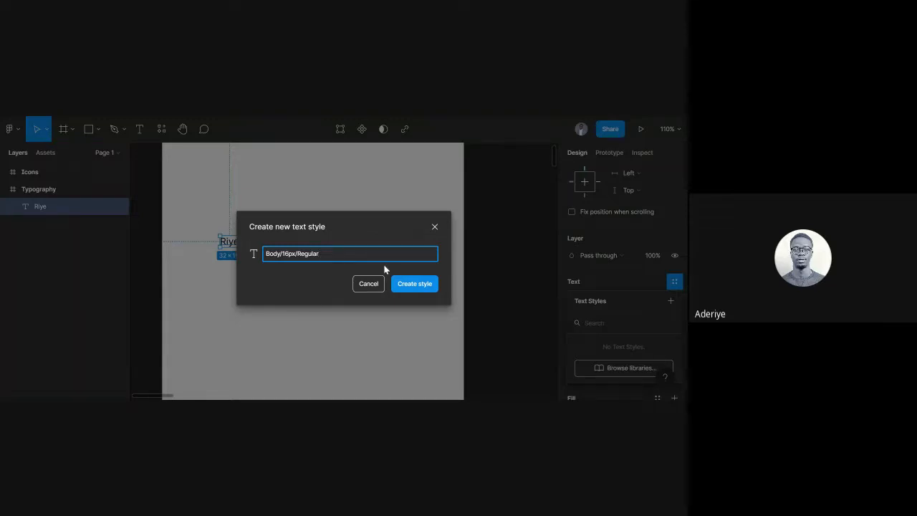
Confirm creation of the Body/16px/Regular text style for the Riye text.
left_click(415, 285)
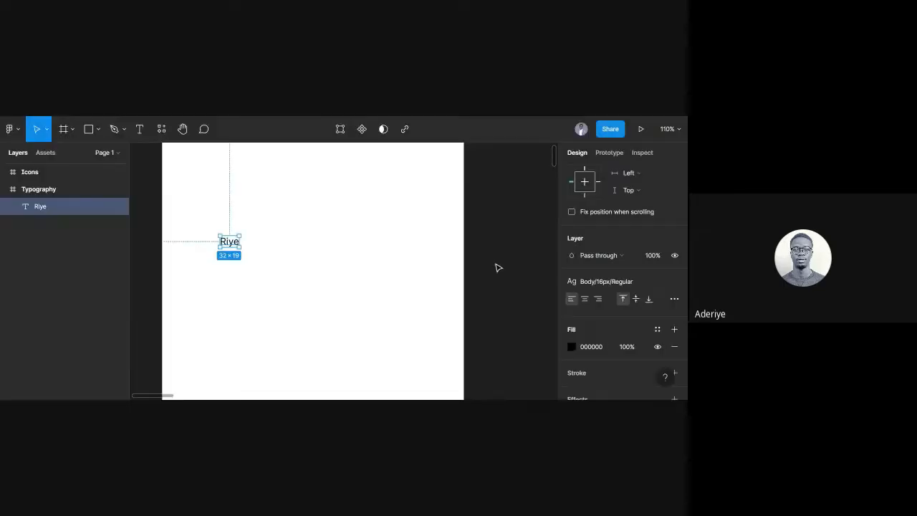
left_click(497, 227)
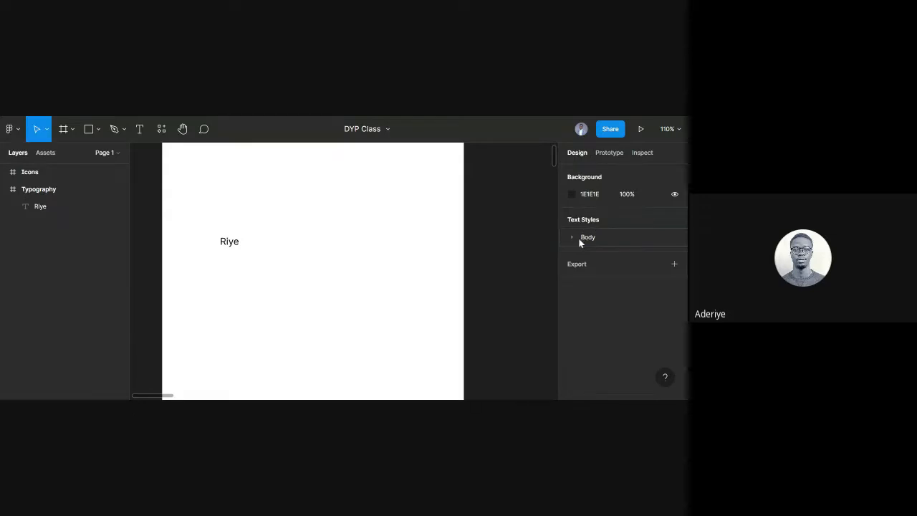
left_click(574, 241)
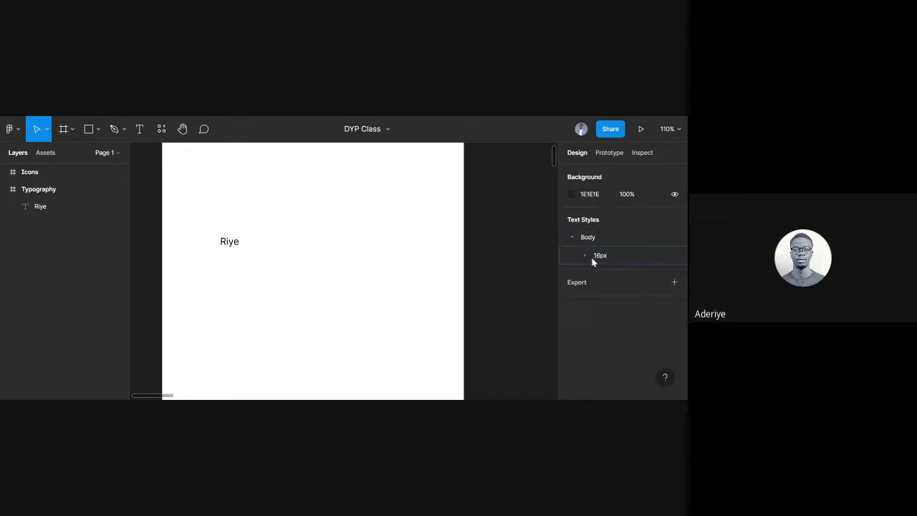
left_click(587, 258)
left_click(237, 249)
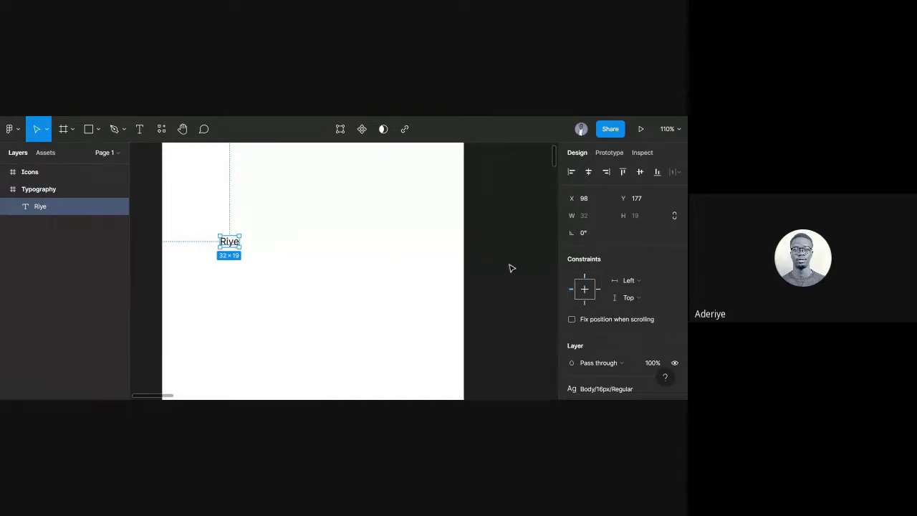
Detach the Riye text's style and change its font weight to Semi Bold.
scroll(604, 313, "down", 5)
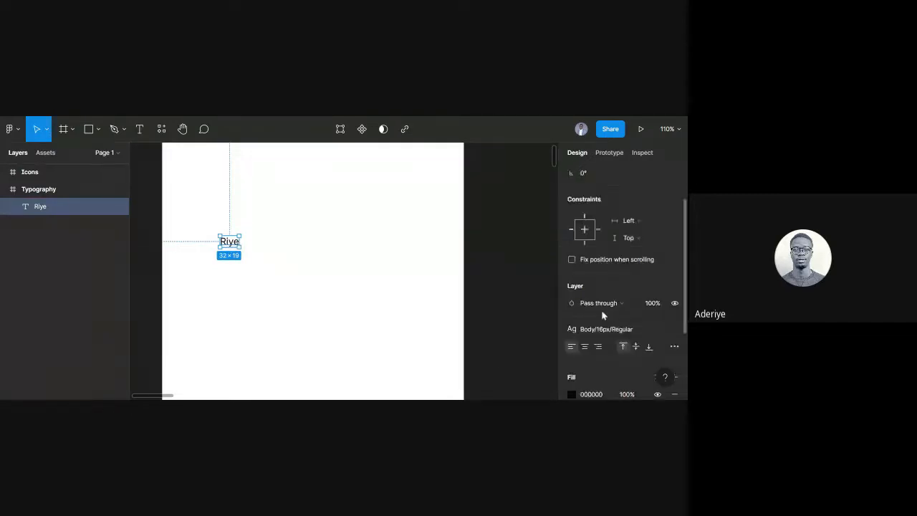
left_click(673, 229)
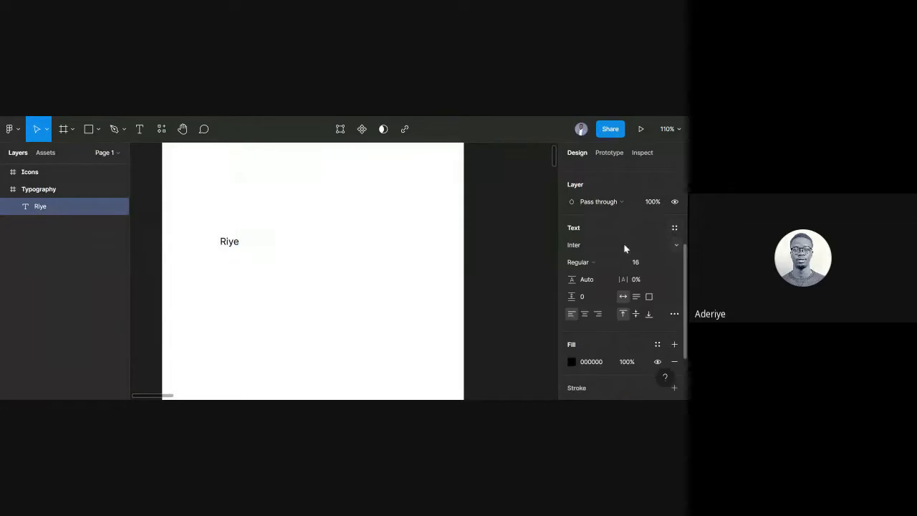
left_click(599, 263)
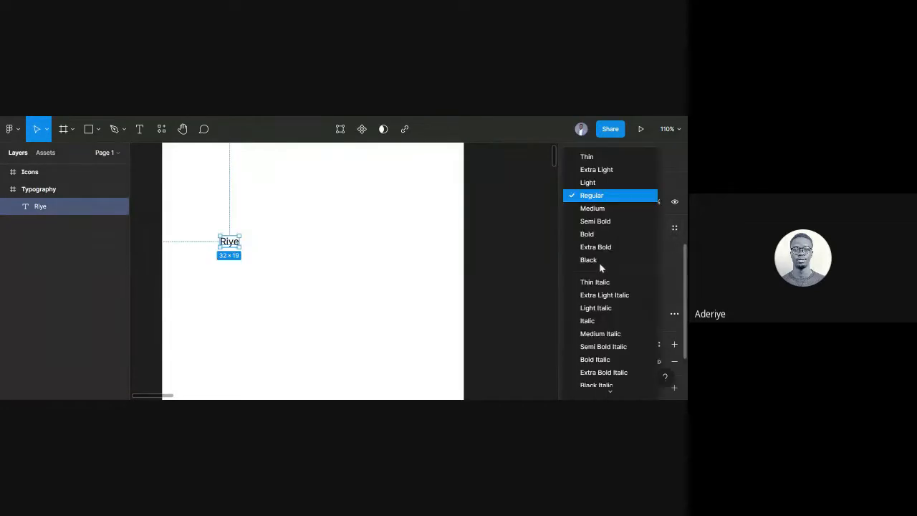
left_click(598, 221)
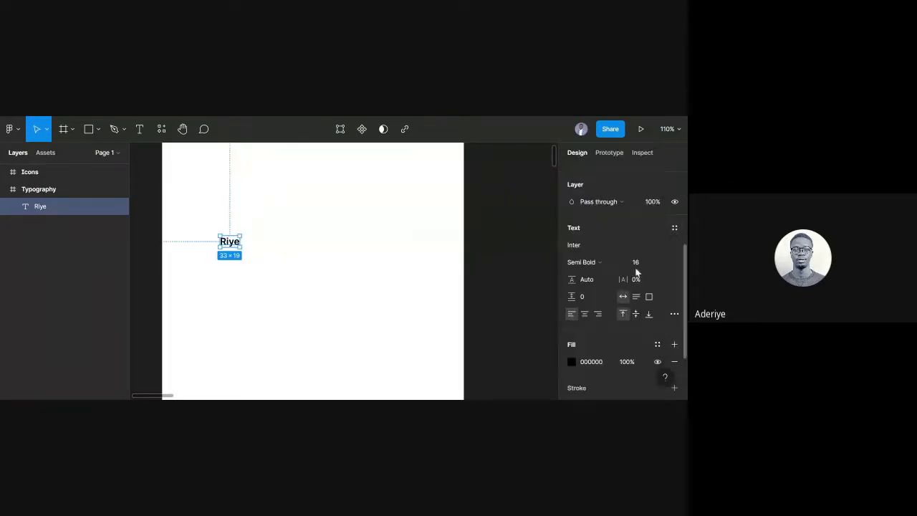
Save the Semi Bold look as a new text style named Body/16px/Semibold.
left_click(673, 229)
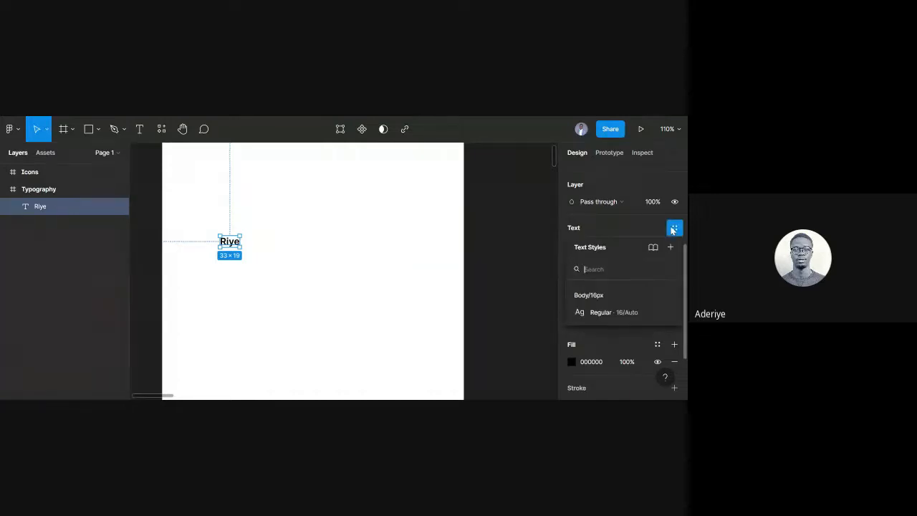
left_click(674, 247)
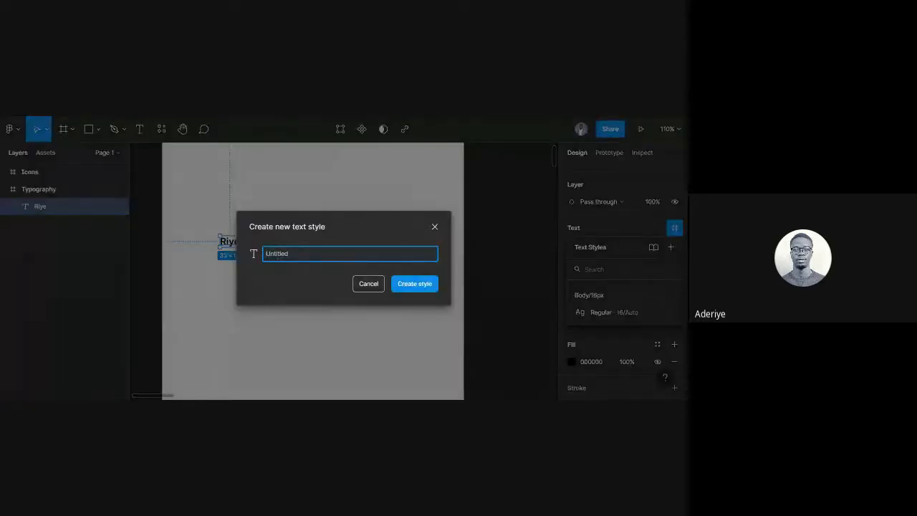
type("Body/16px/Semibild")
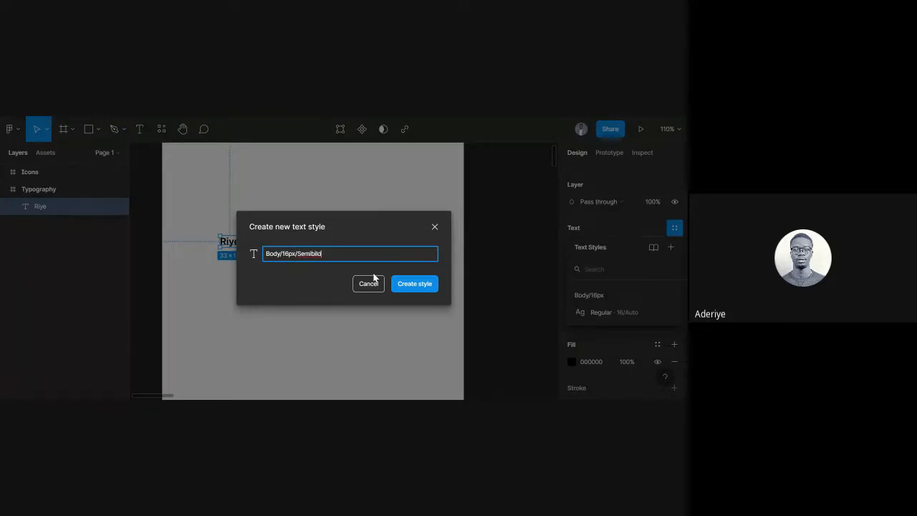
key("BackSpace")
key("BackSpace")
key("BackSpace")
type("old")
left_click(418, 285)
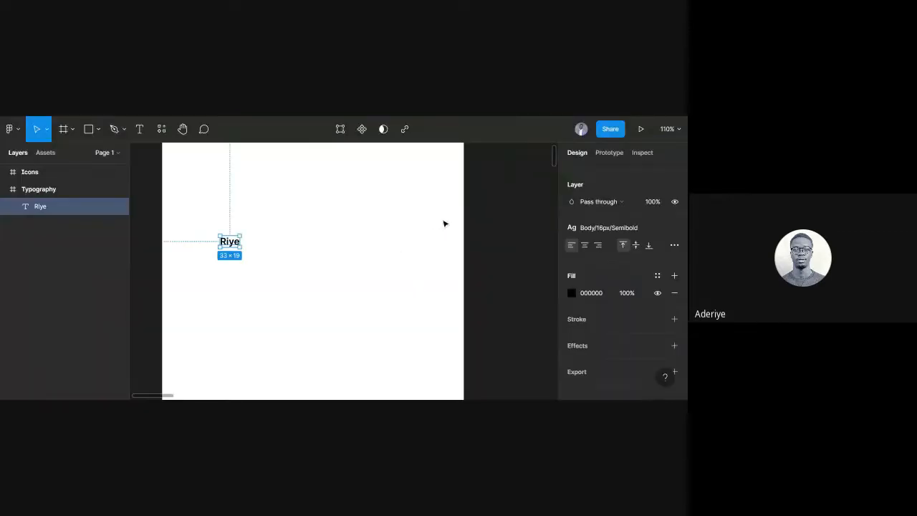
left_click(477, 197)
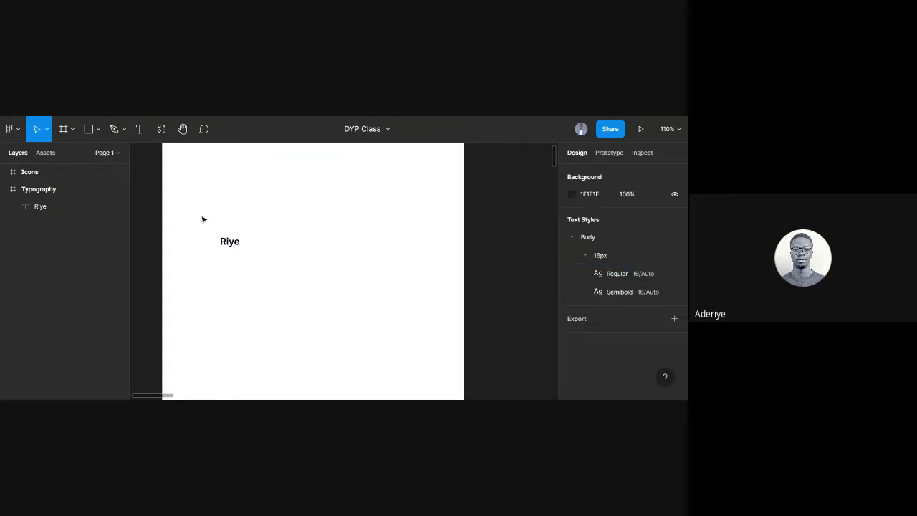
left_click(227, 242)
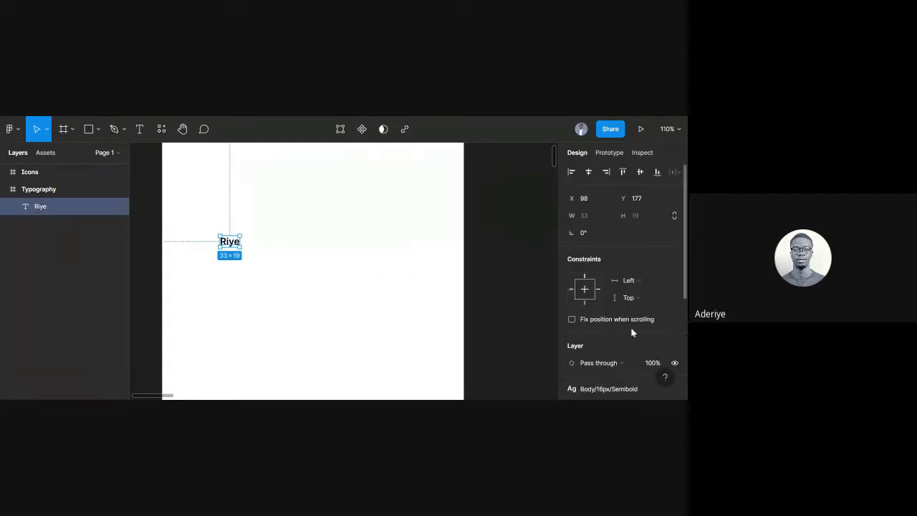
scroll(631, 326, "down", 3)
left_click(675, 282)
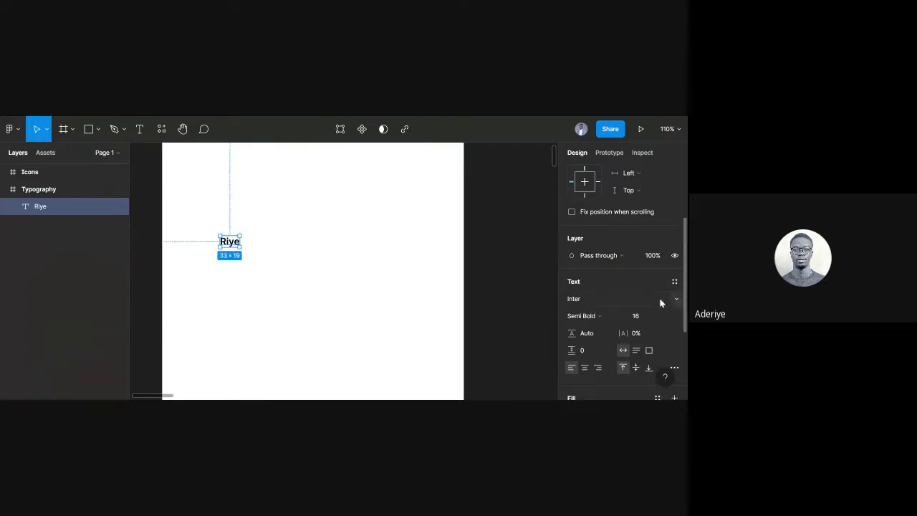
left_click(591, 320)
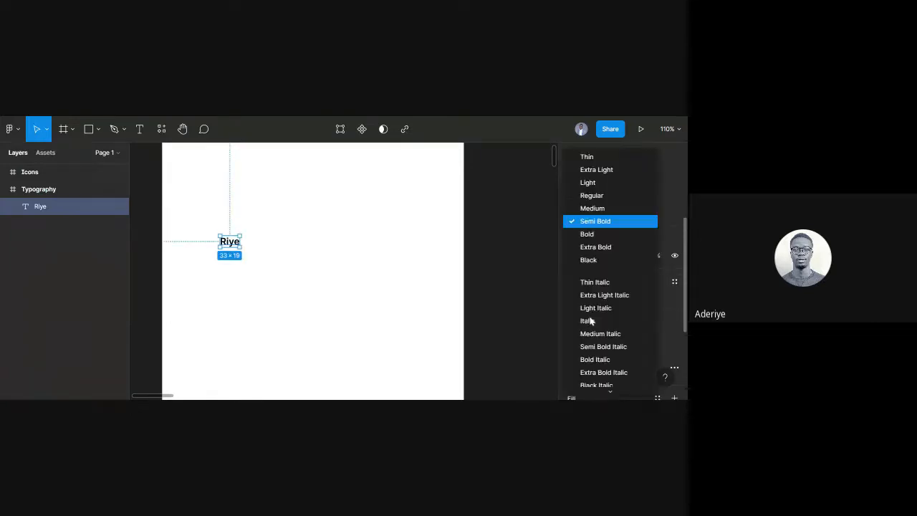
left_click(592, 236)
left_click(674, 283)
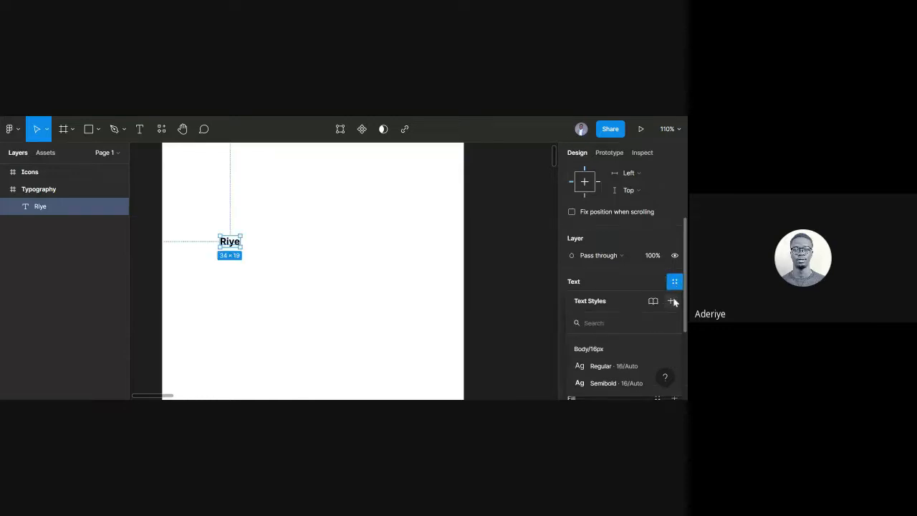
left_click(669, 301)
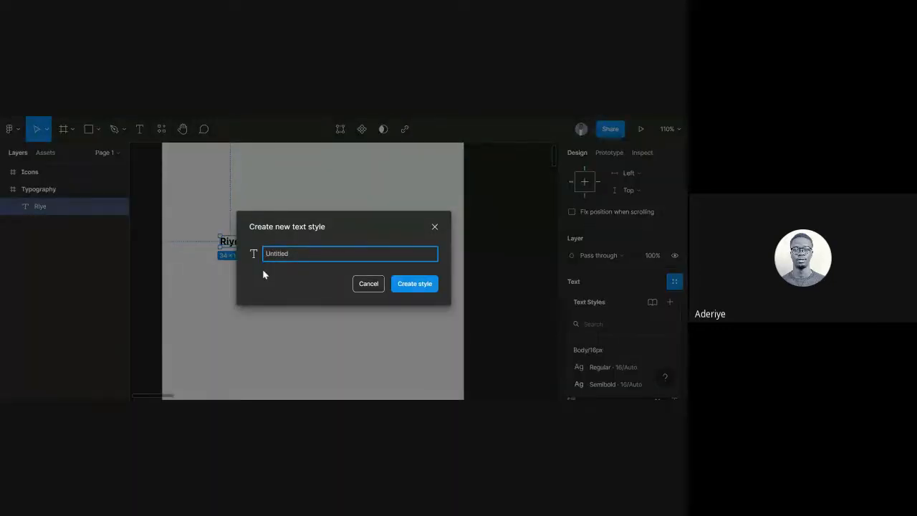
type("Body/16px/Regular")
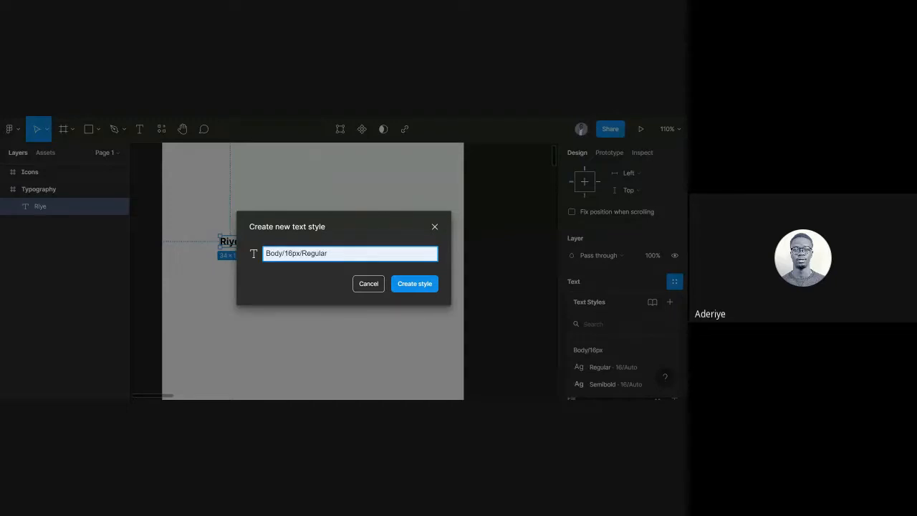
left_click(383, 317)
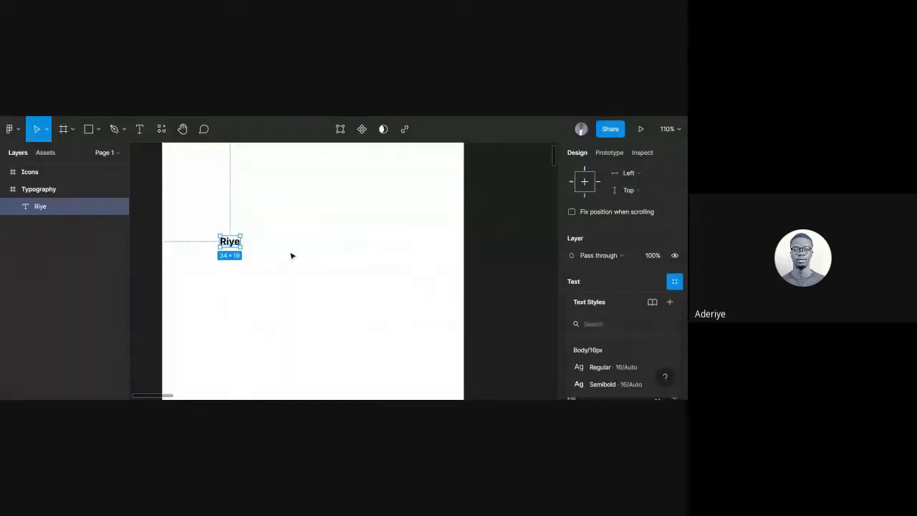
left_click(670, 301)
key("BackSpace")
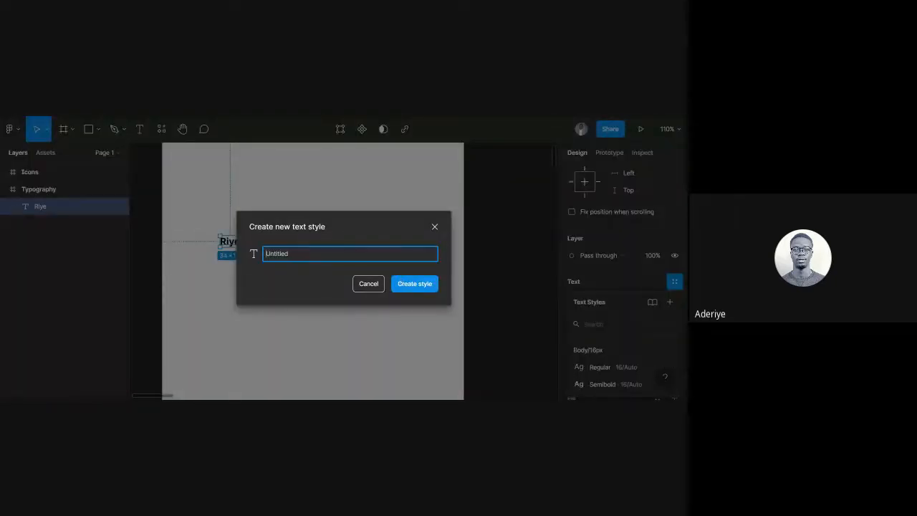
type("Body/16px/Bold")
left_click(418, 283)
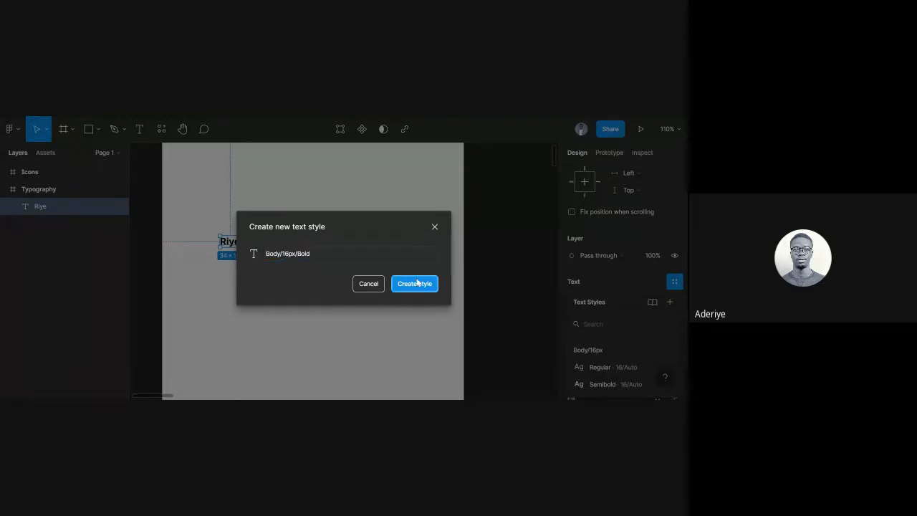
left_click(397, 225)
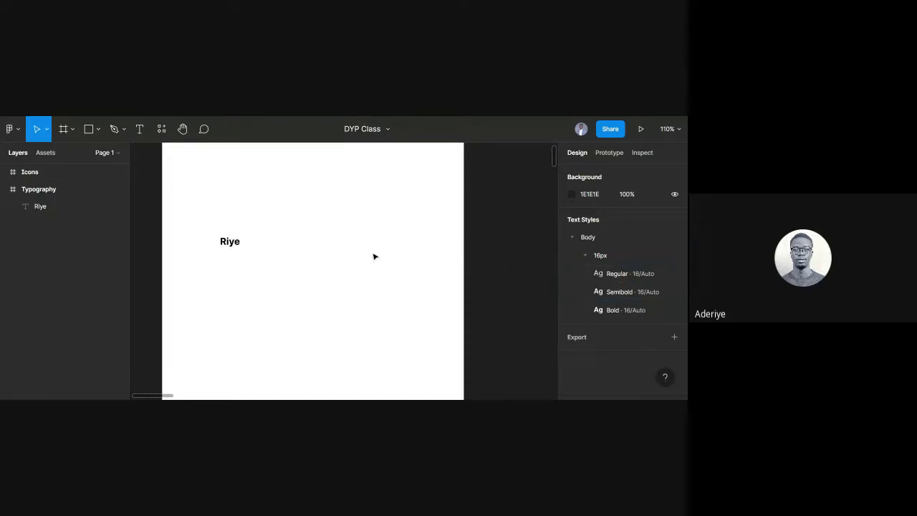
Detach the Body/16px/Bold style from the bold Riye text.
left_click(231, 245)
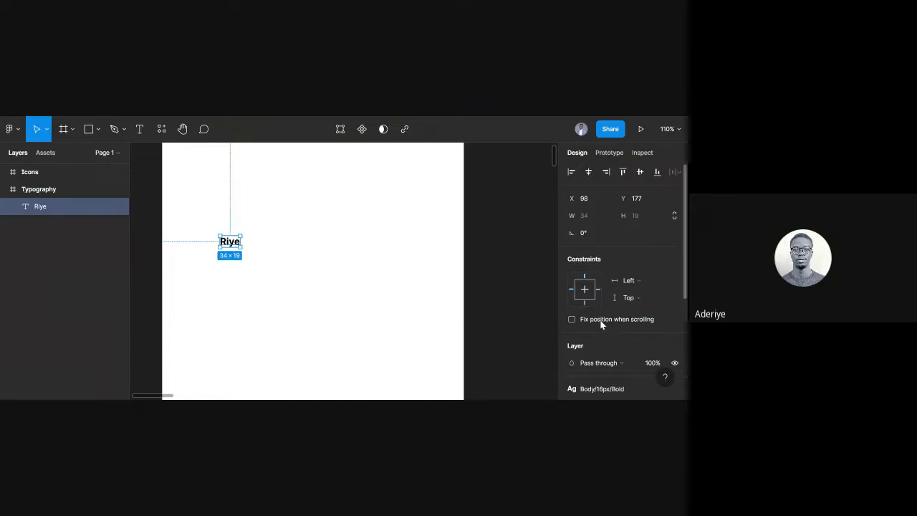
scroll(601, 324, "down", 3)
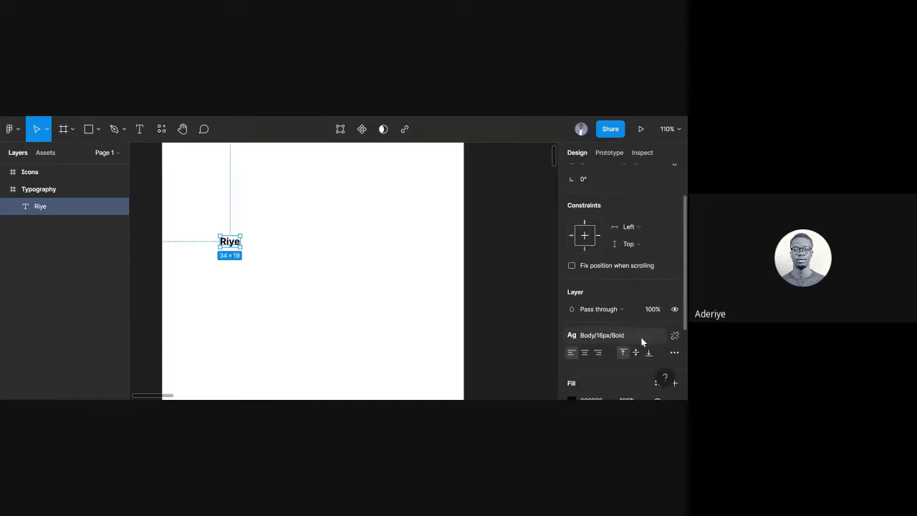
left_click(675, 336)
scroll(591, 315, "down", 3)
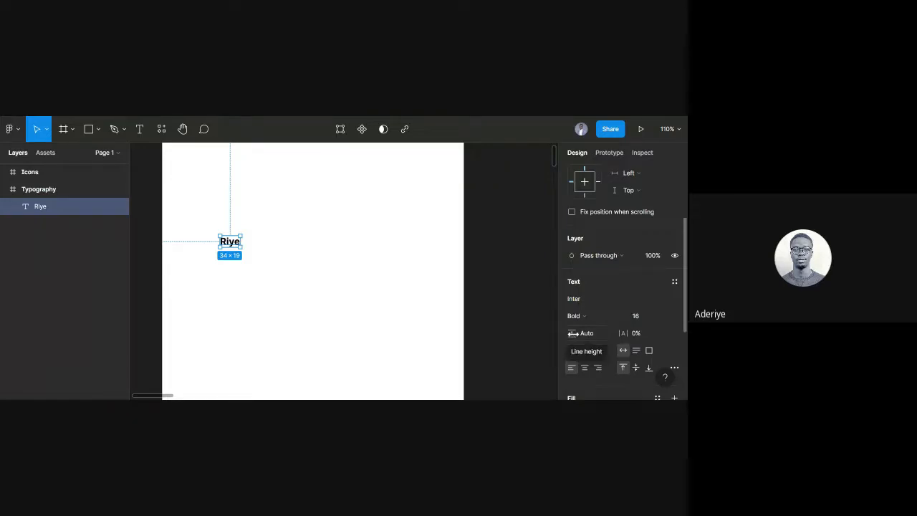
Set the text's line height to 19.2 (120% of 16) using a calculation.
left_click(595, 334)
type("18")
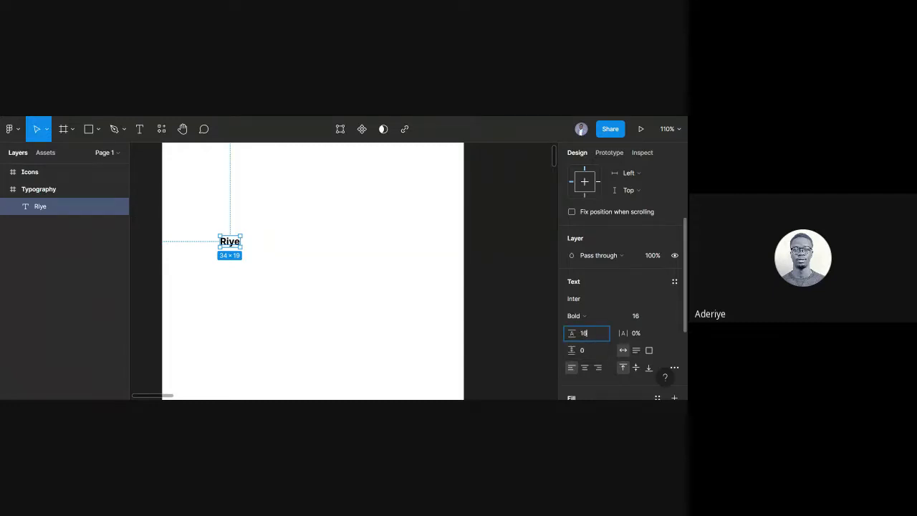
type("*1,")
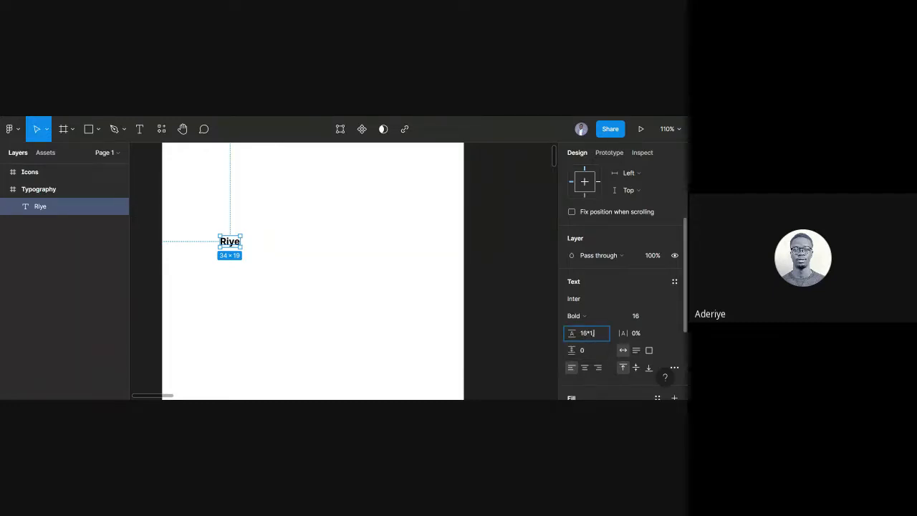
type("20")
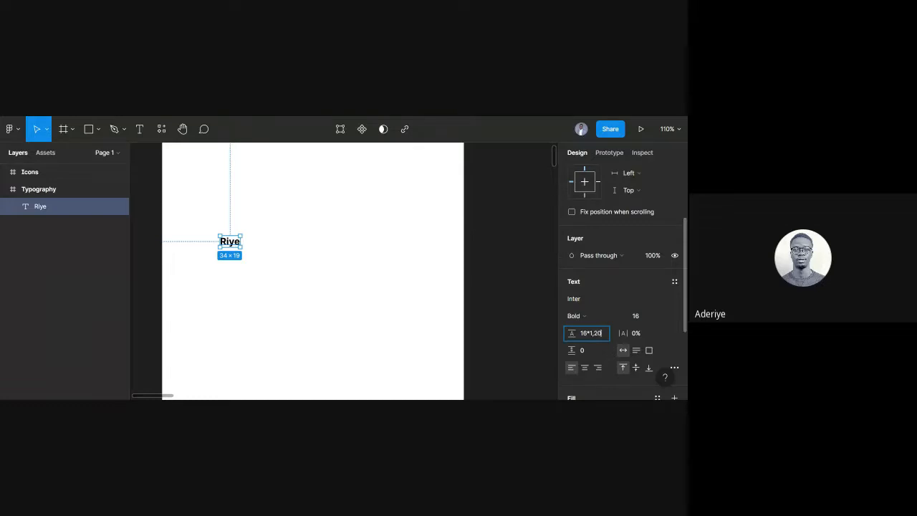
key("Return")
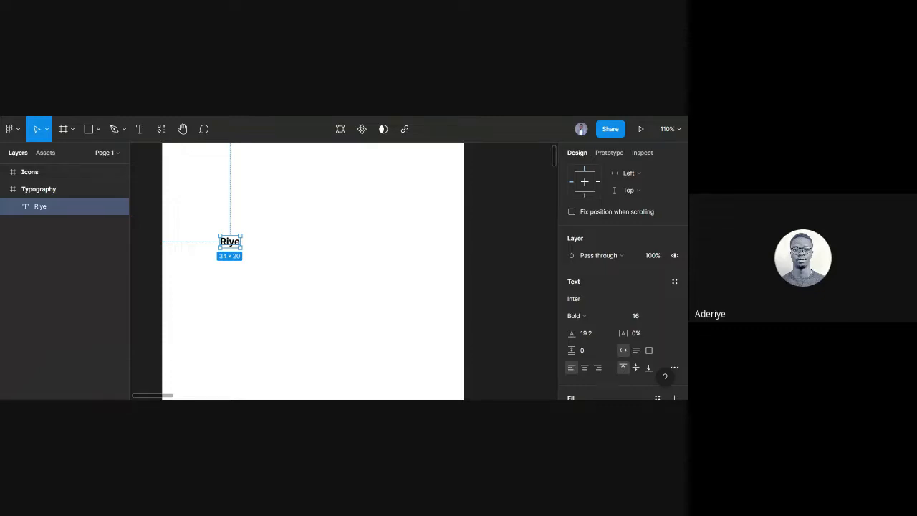
left_click(266, 248)
left_click(72, 206)
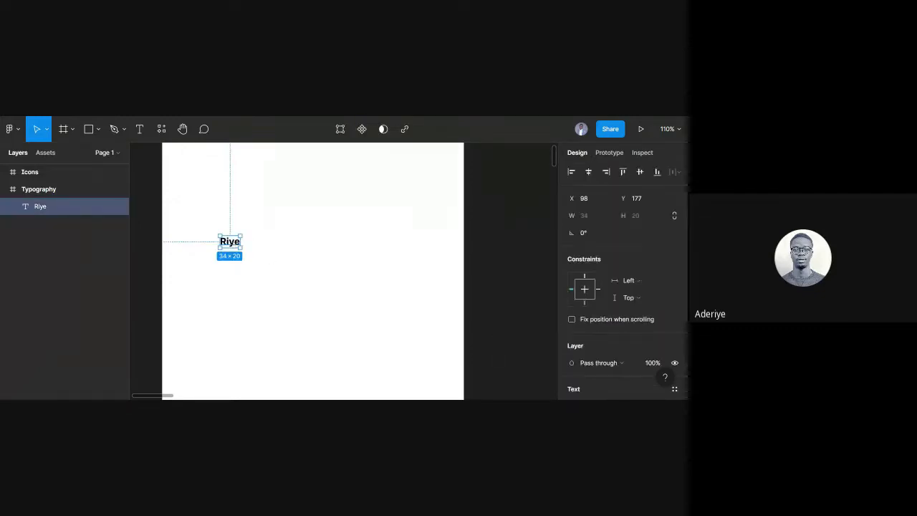
scroll(676, 364, "down", 5)
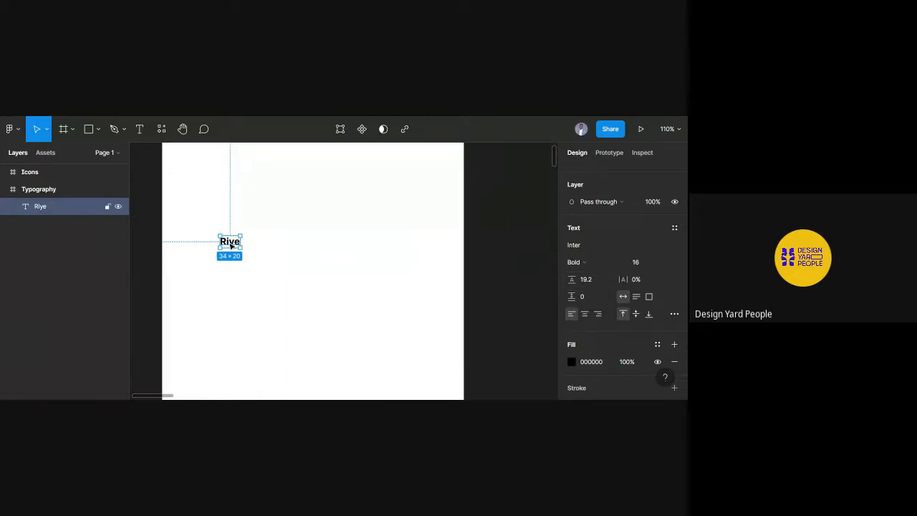
Duplicate the name text below and rewrite it as two lines ending 'We are design yard people'.
key("ctrl+d")
left_click_drag(231, 244, 230, 284)
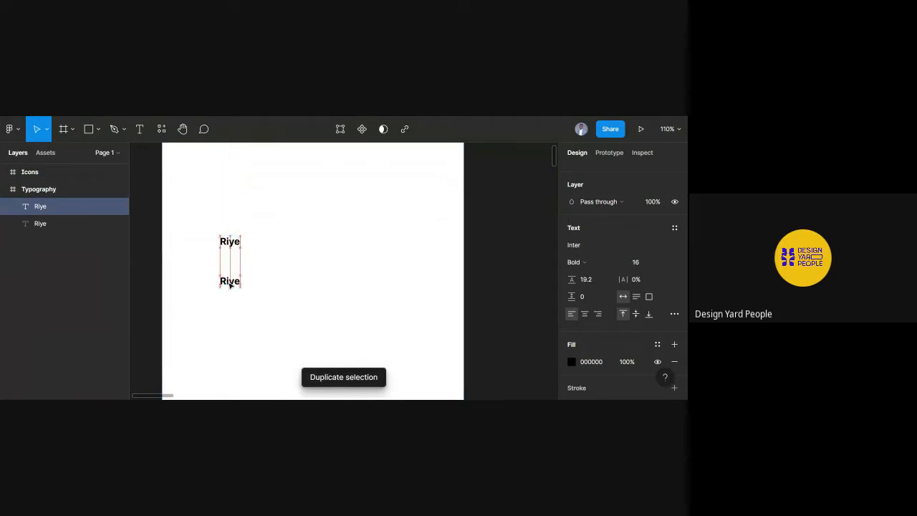
double_click(230, 283)
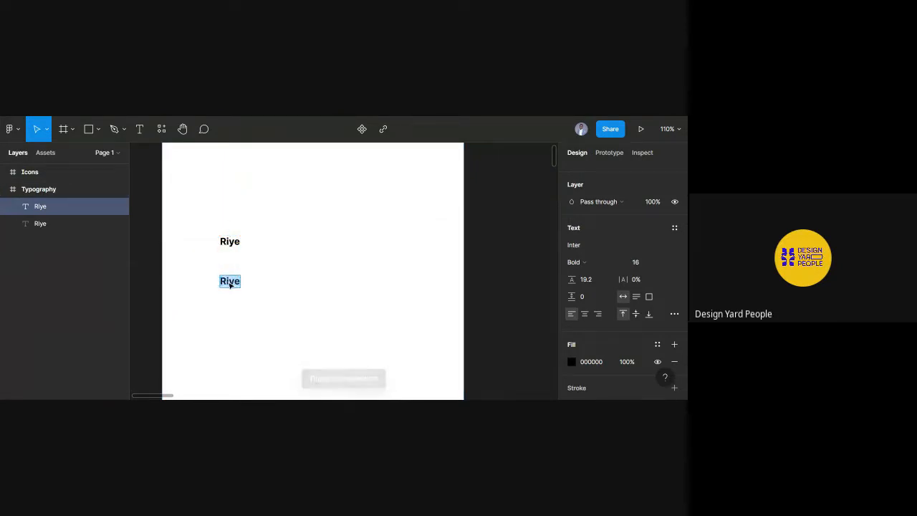
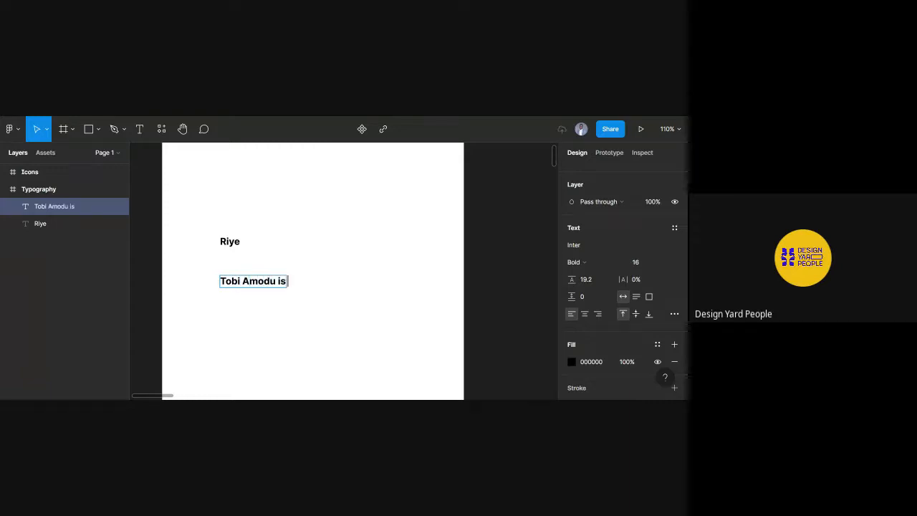
type(" a badass")
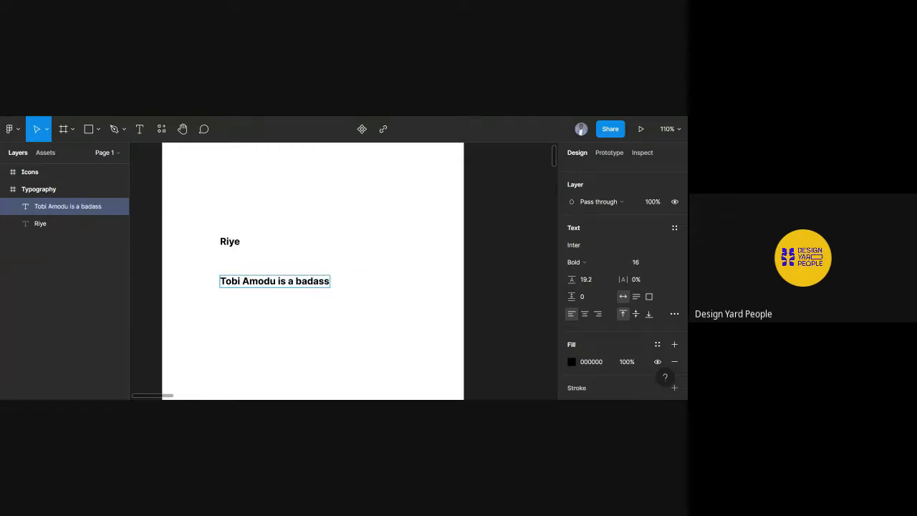
type(" teacher")
key("Return")
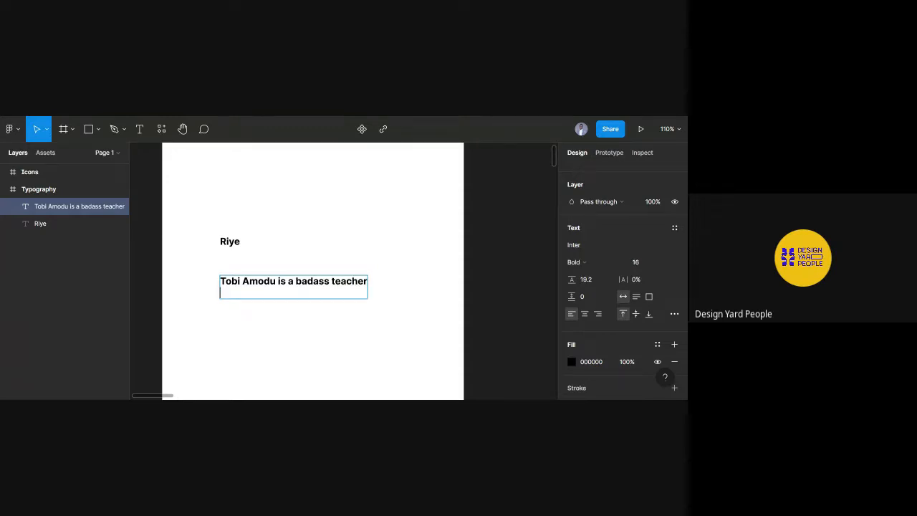
type("We are desig")
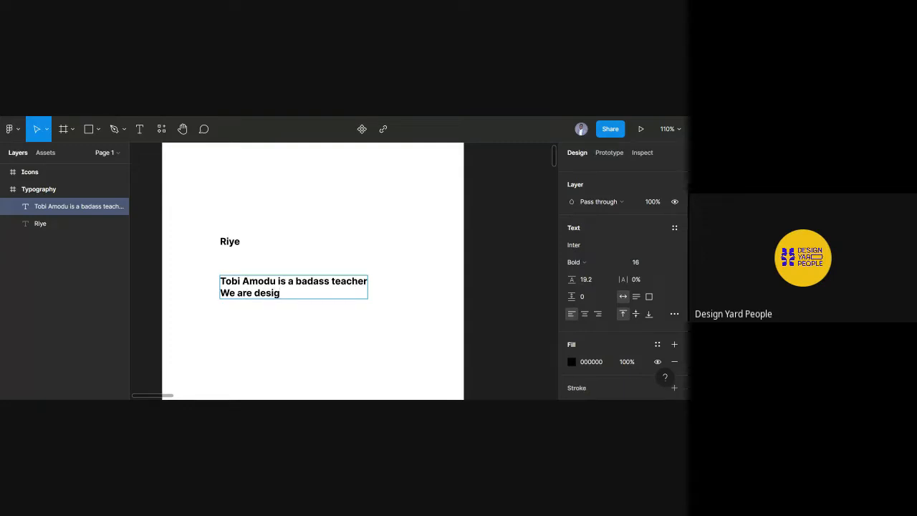
type("n ya")
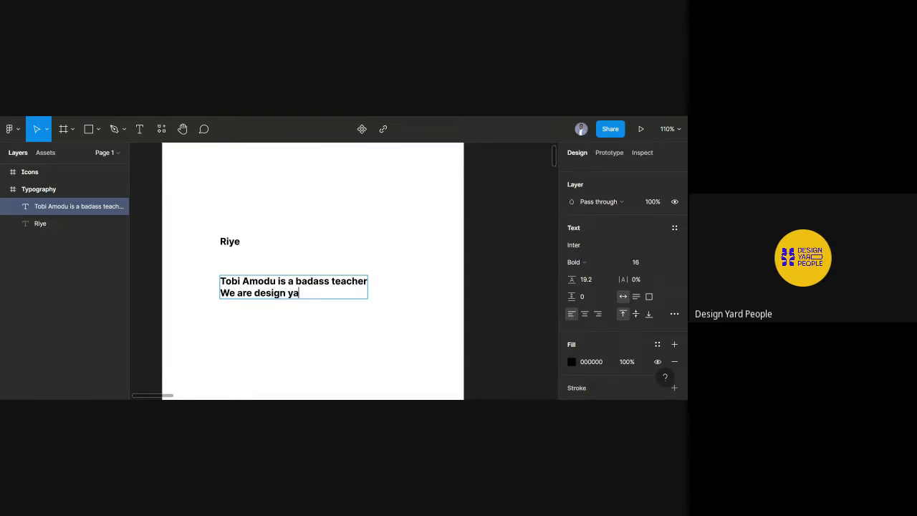
type("d peopel")
key("BackSpace")
key("BackSpace")
type("le")
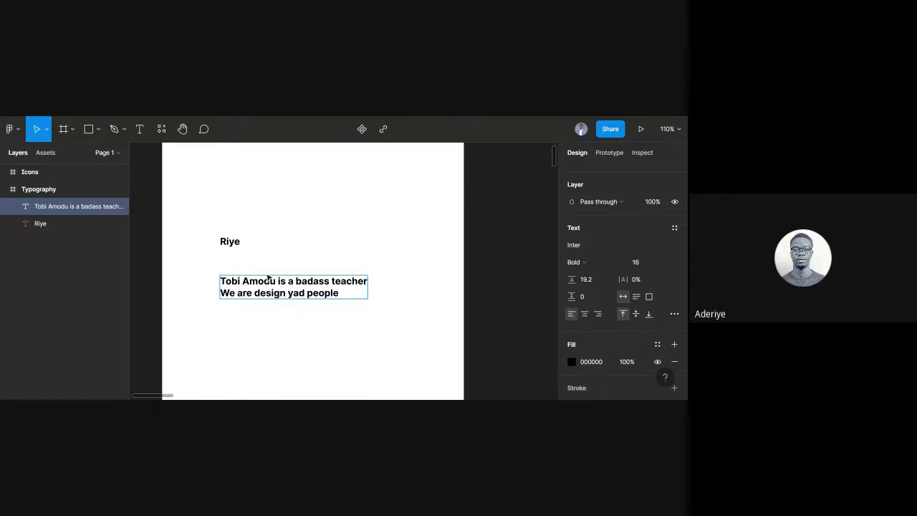
type("r")
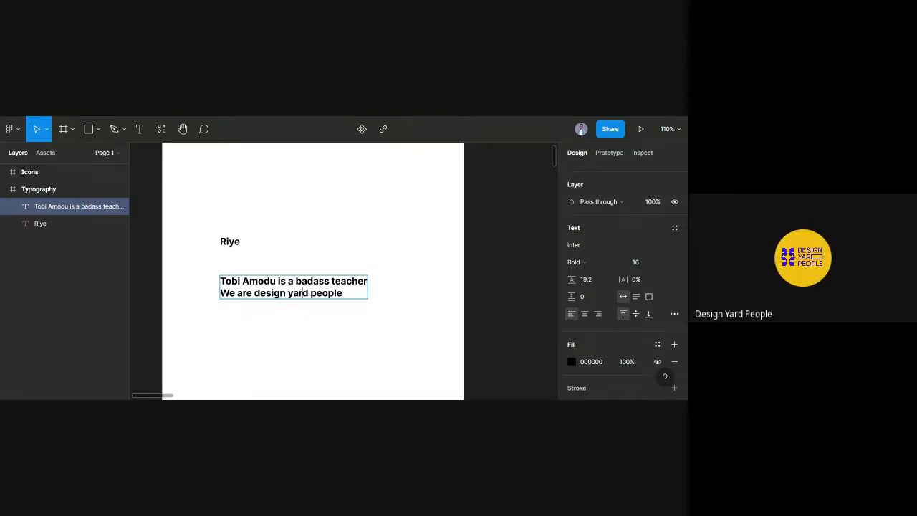
key("Escape")
key("Escape")
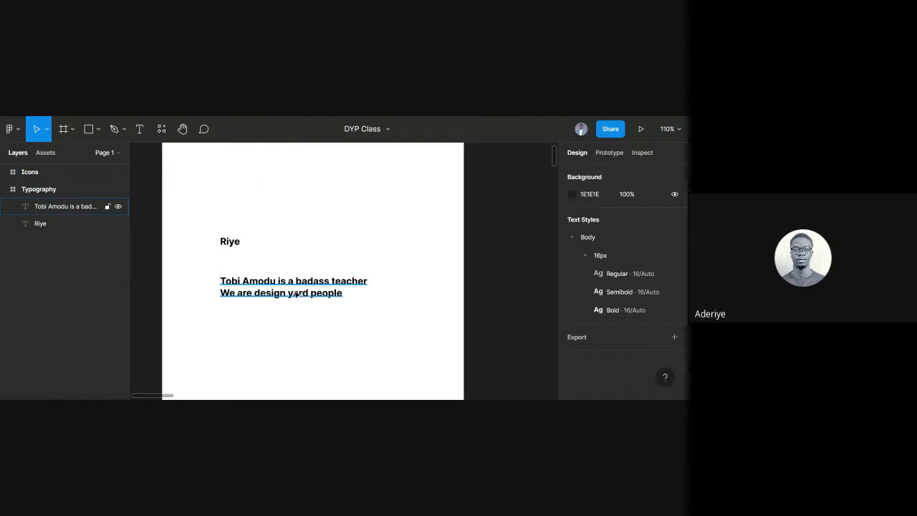
left_click(321, 293)
left_click(230, 245)
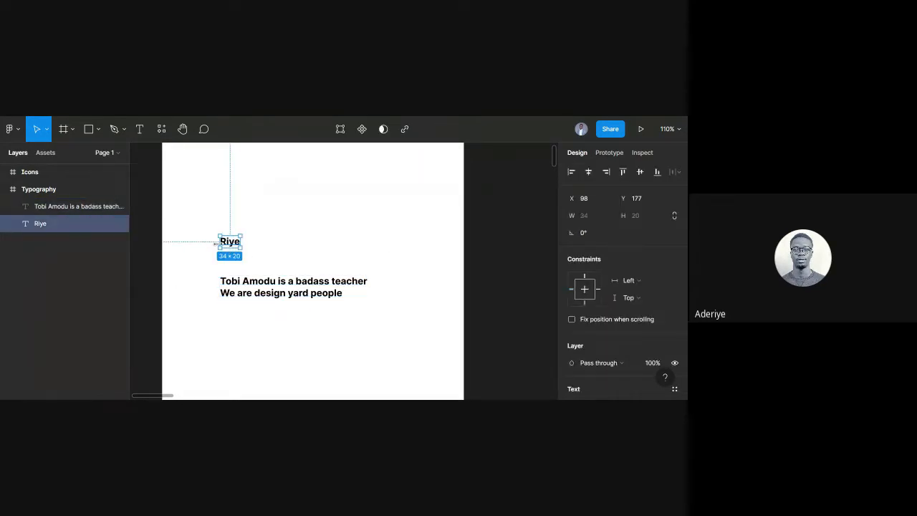
scroll(623, 323, "down", 3)
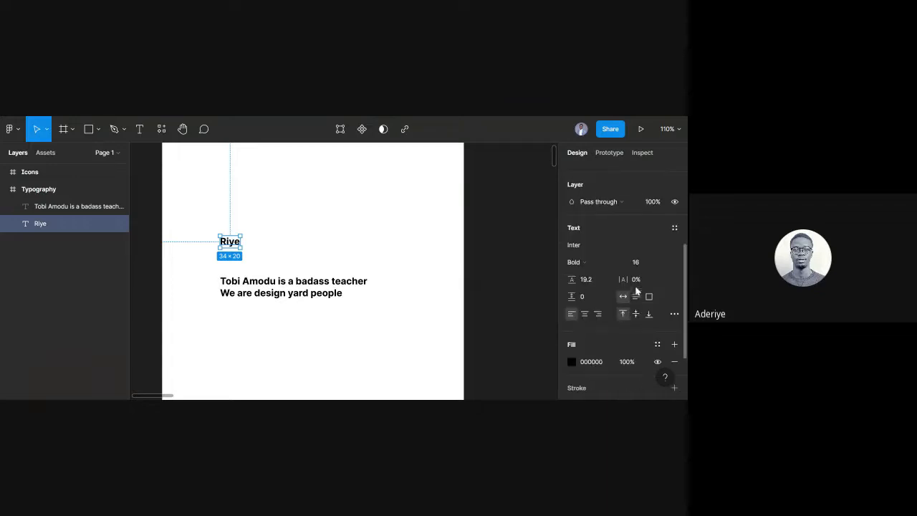
left_click(510, 220)
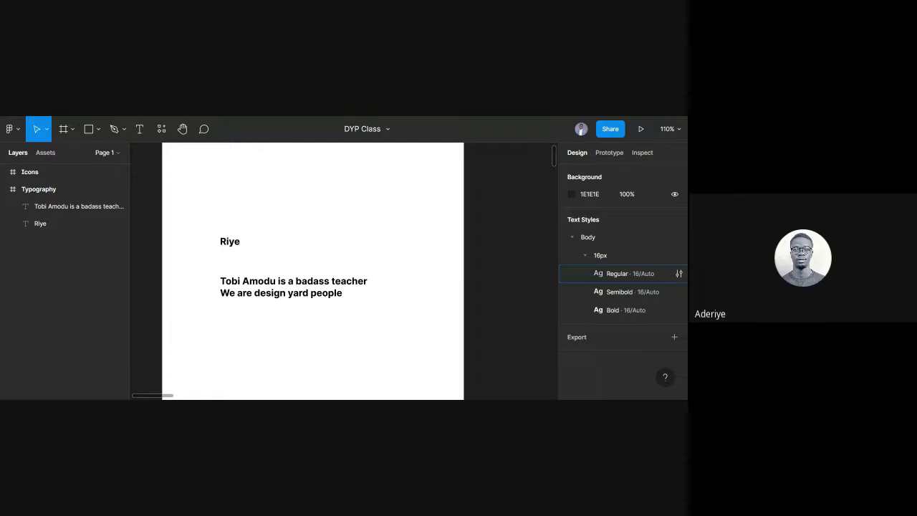
left_click(235, 246)
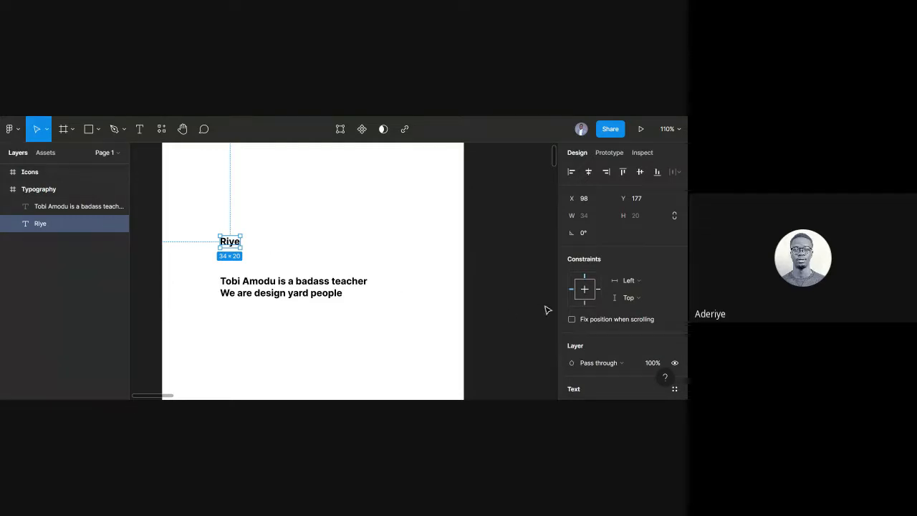
Set the Riye heading's font size to 16*1.2, giving 19.2.
scroll(627, 295, "down", 3)
left_click(641, 265)
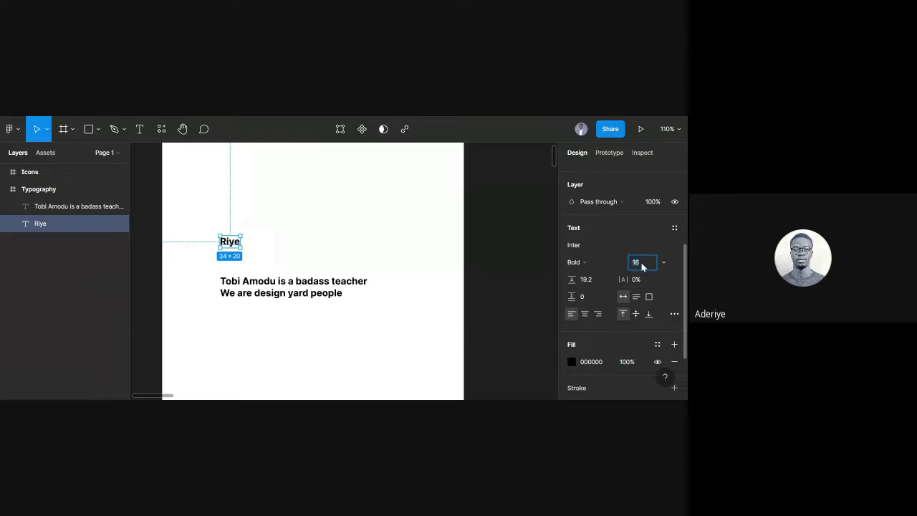
left_click(642, 265)
type("*1.20")
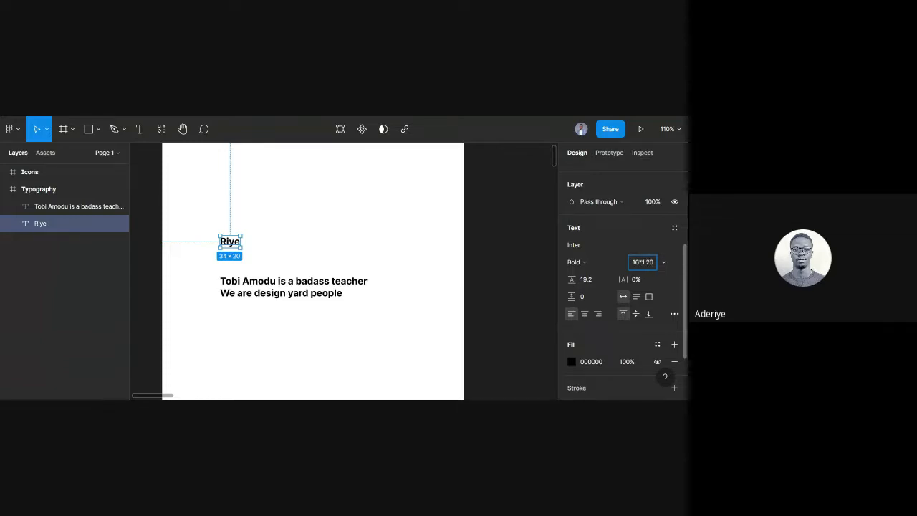
key("BackSpace")
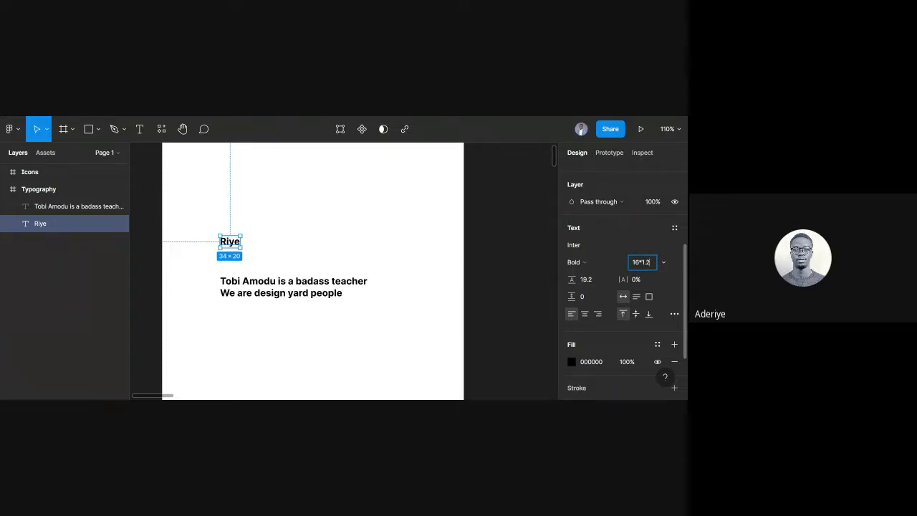
key("Return")
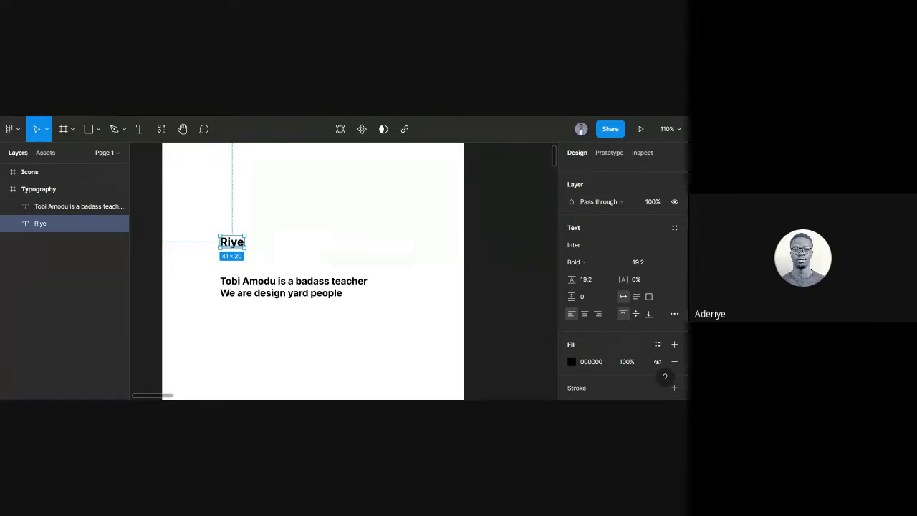
Set Riye's line height to 19.2*1.2, giving 23.
left_click(289, 250)
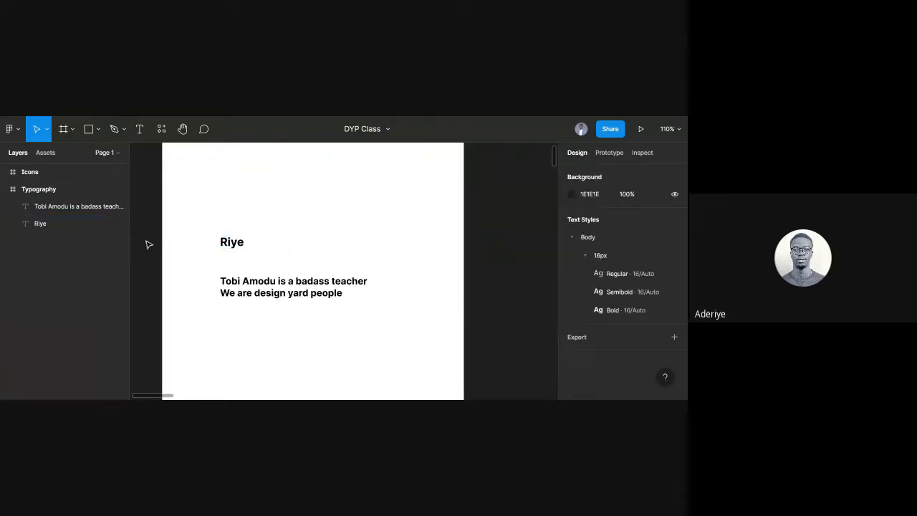
left_click(241, 246)
scroll(599, 307, "down", 5)
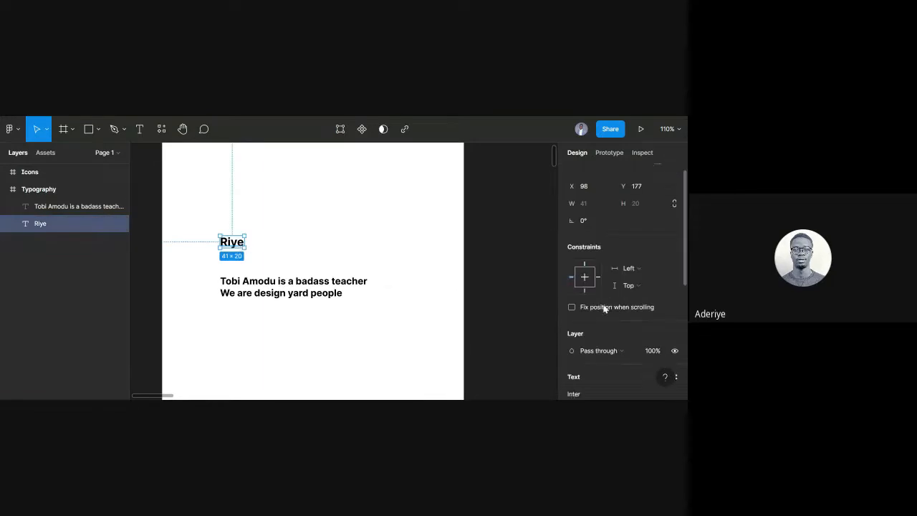
left_click(587, 228)
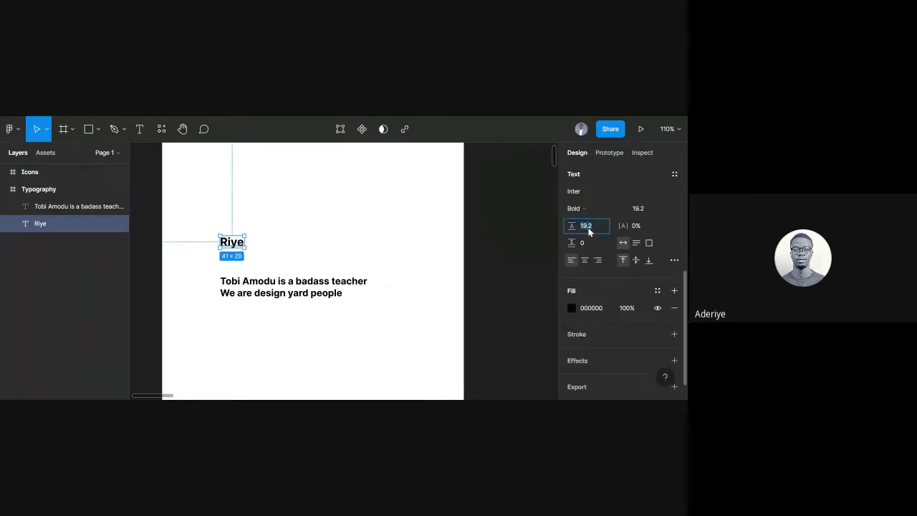
left_click(589, 229)
type("*1,2")
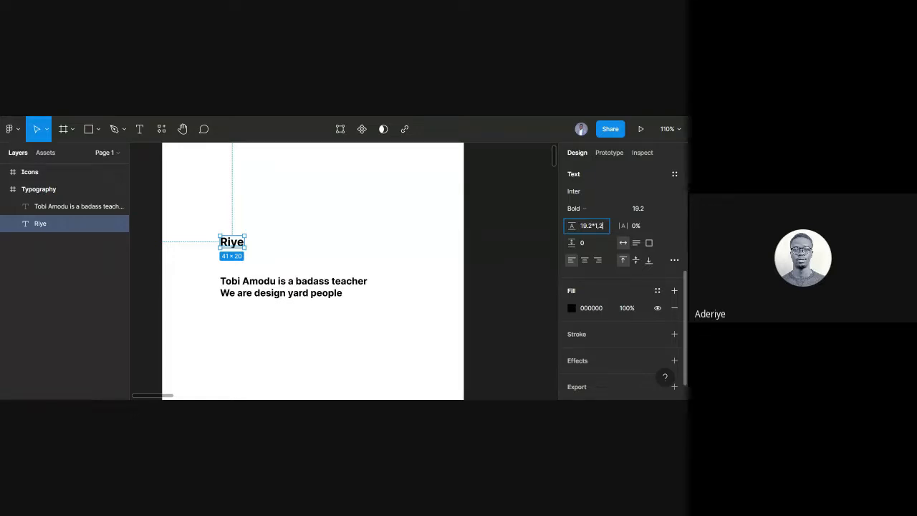
key("BackSpace")
key("BackSpace")
type(".2")
key("Return")
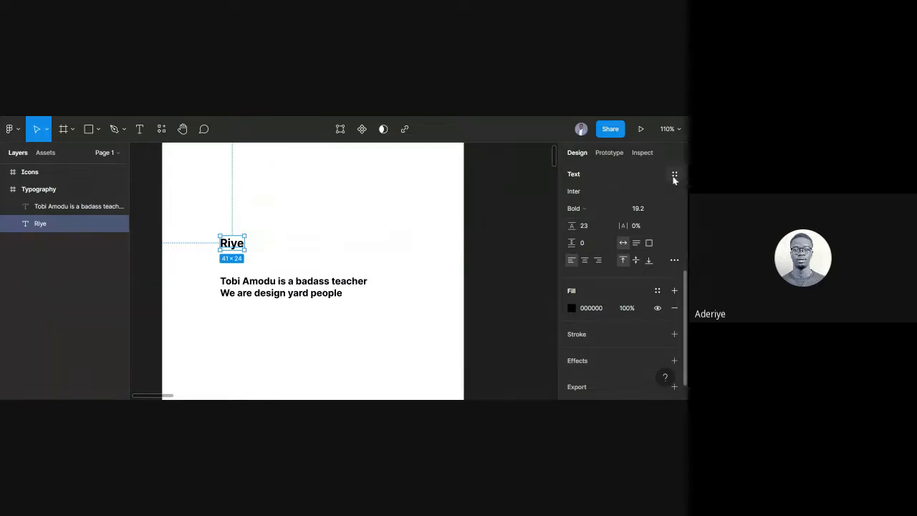
left_click(674, 175)
Create the H4/19px/Bold text style from Riye's Inter Bold 19.2/23 formatting, then deselect.
left_click(670, 195)
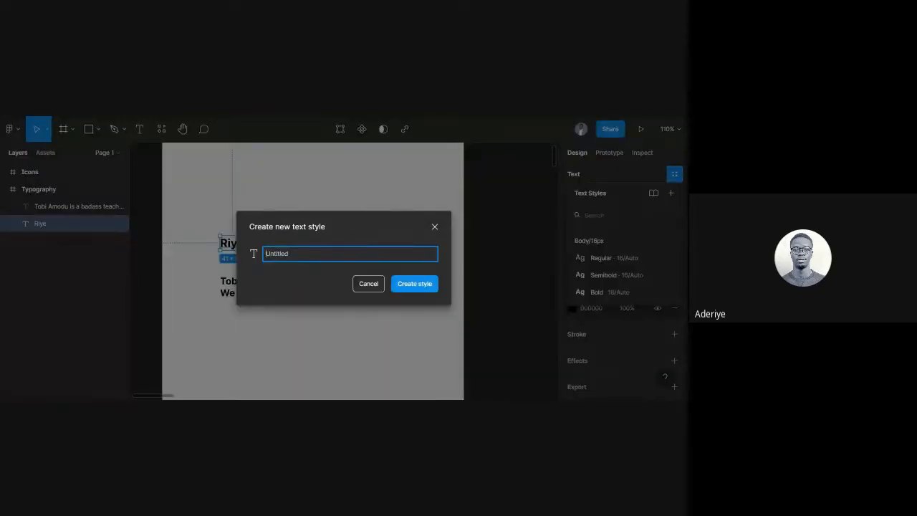
type("h4")
key("BackSpace")
key("BackSpace")
type("H4/19px/Bold")
left_click(428, 283)
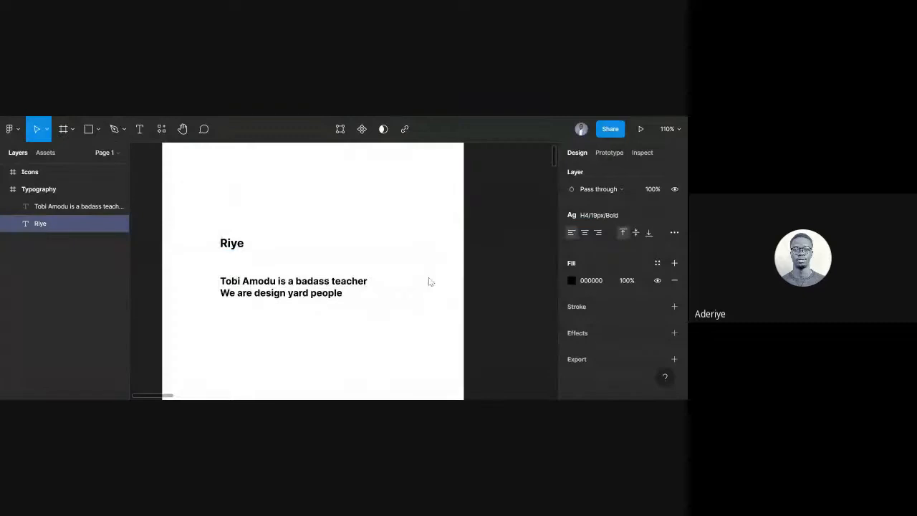
left_click(499, 191)
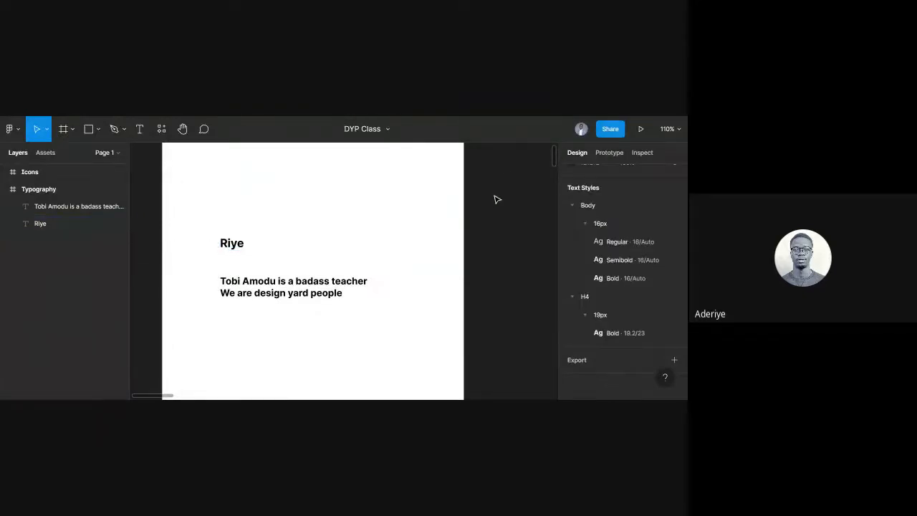
Collapse the 16px, Body, 19px and H4 groups in the text styles list.
left_click(586, 223)
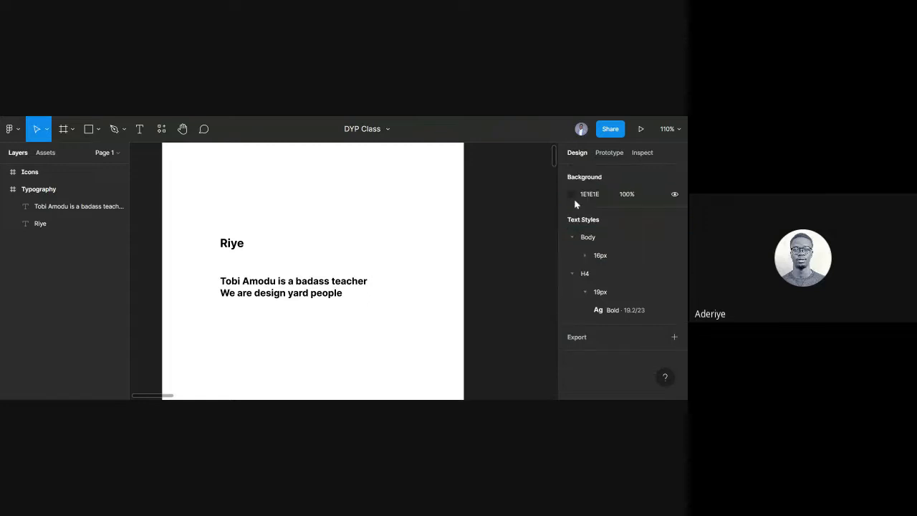
left_click(573, 238)
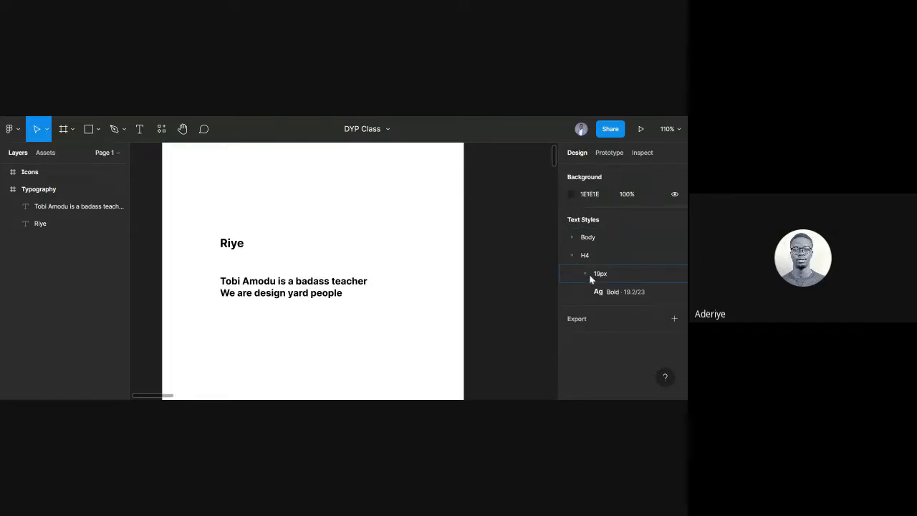
left_click(589, 275)
left_click(574, 256)
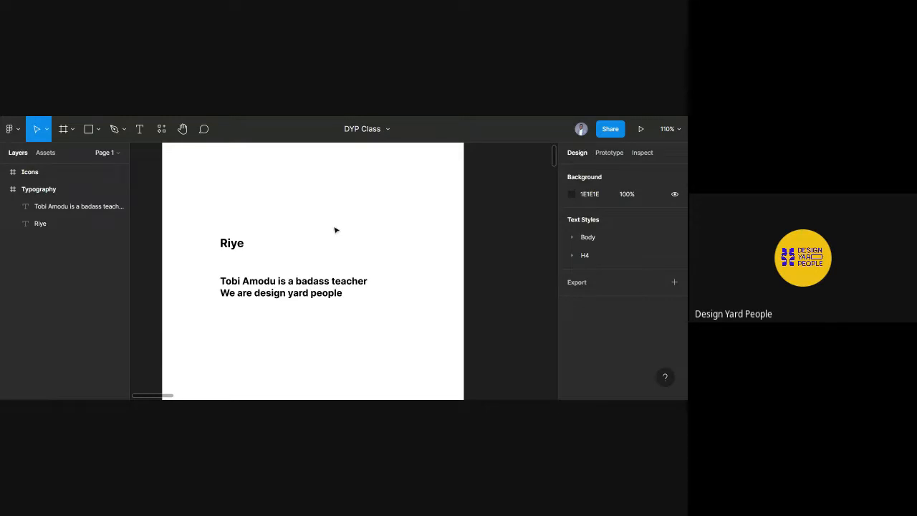
Detach Riye from its H4 style and raise its font size to 23.04 (19.2*1.2).
left_click(233, 245)
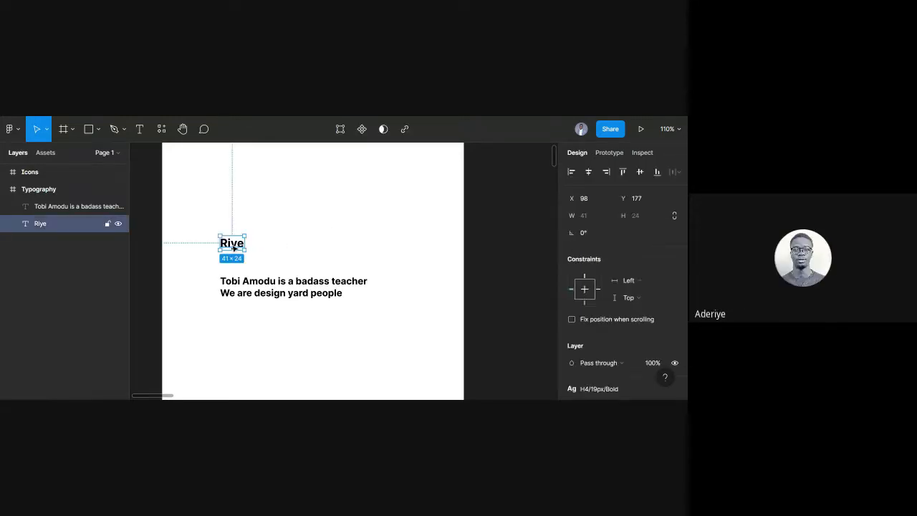
scroll(608, 324, "down", 2)
scroll(609, 323, "down", 1)
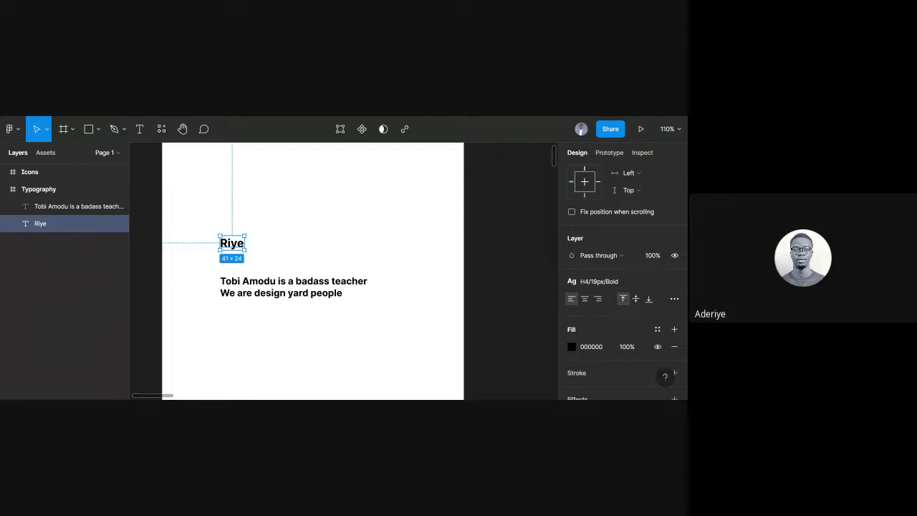
left_click(675, 284)
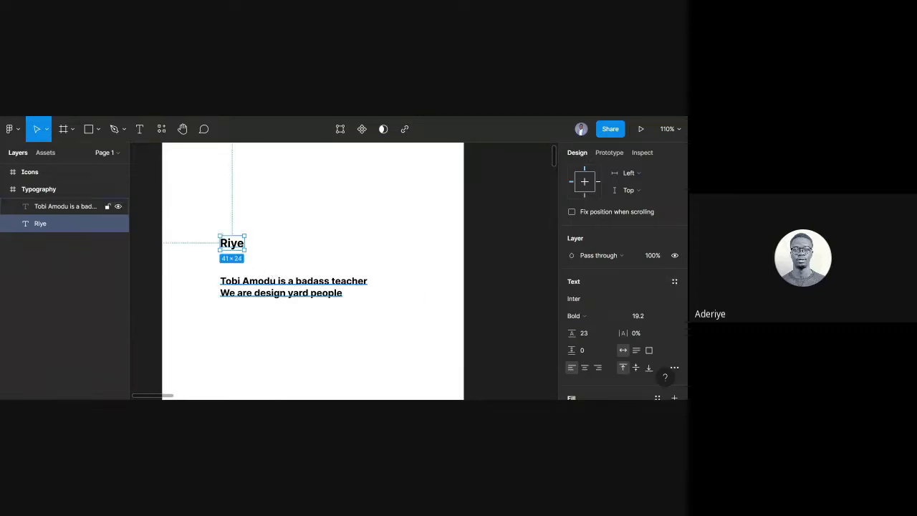
left_click(643, 319)
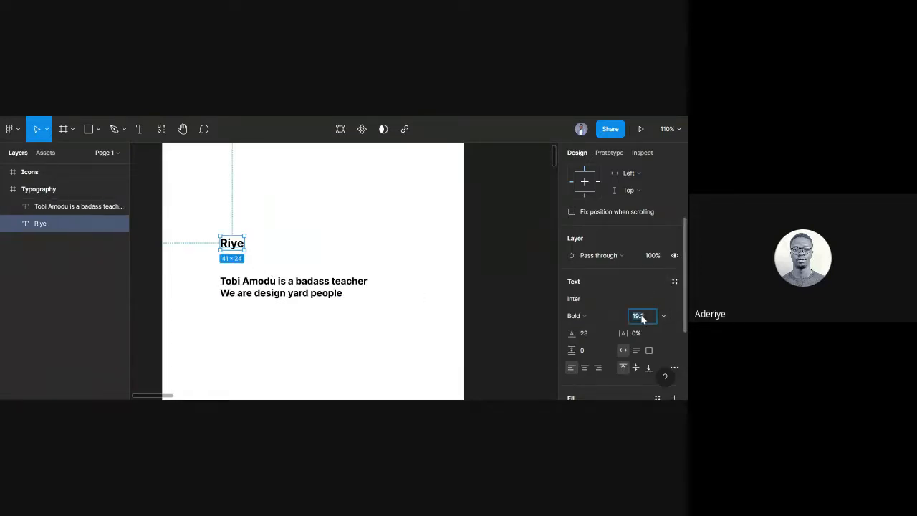
left_click(642, 319)
key("BackSpace")
key("BackSpace")
type(".2*1")
key("Return")
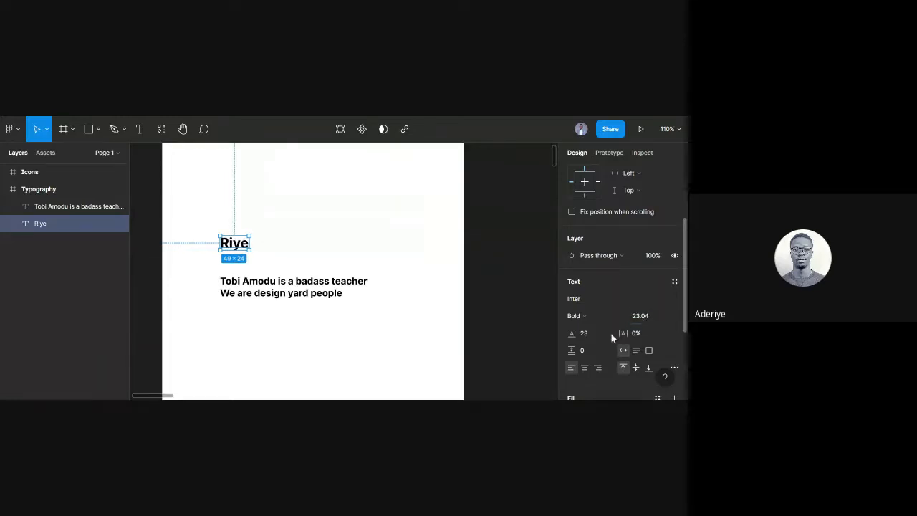
Set Riye's line height to 23*1.2, giving 27.6.
left_click(593, 337)
left_click(592, 339)
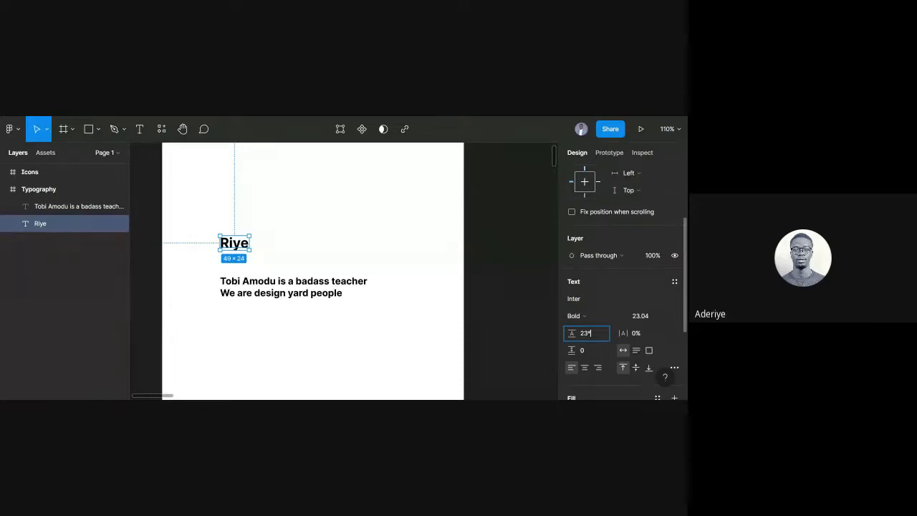
type("*1.2")
key("Return")
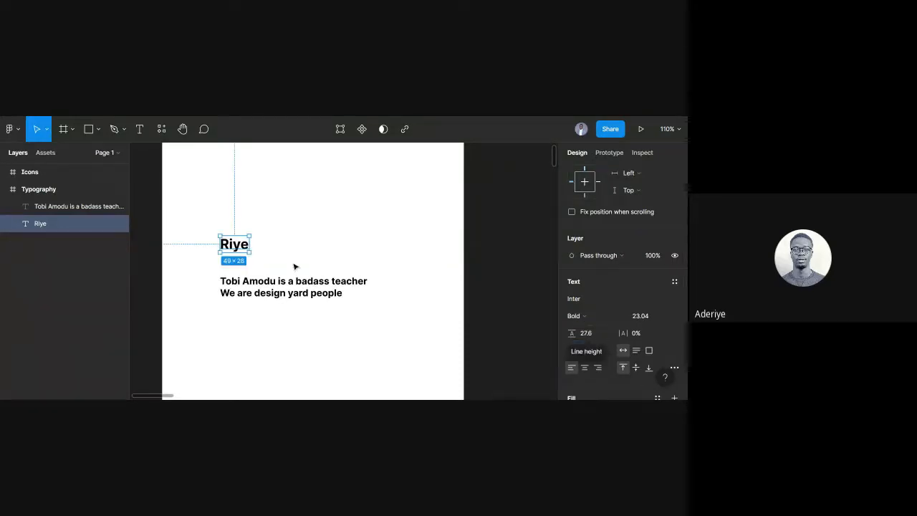
scroll(675, 273, "down", 3)
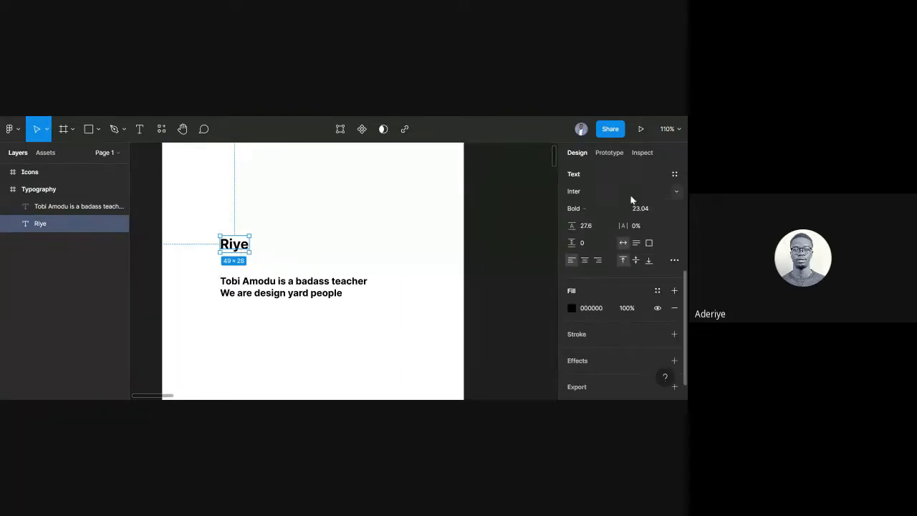
left_click(675, 174)
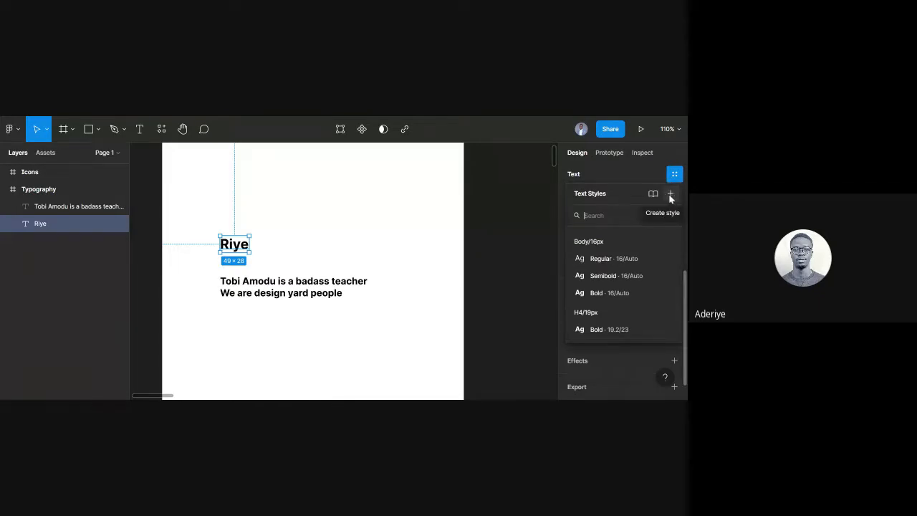
Create the H3/23PX/Bold text style from Riye and drag the heading higher on the canvas.
left_click(671, 195)
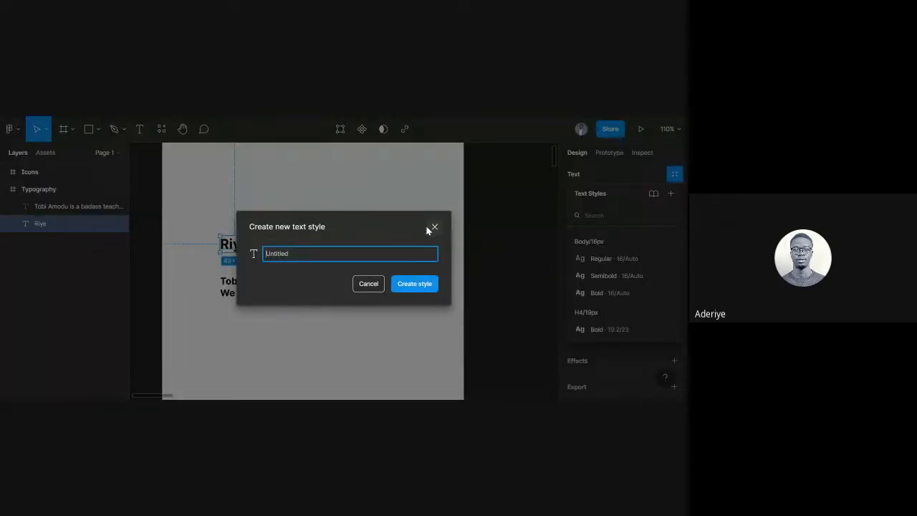
type("H3/23PX/Bold")
left_click(422, 284)
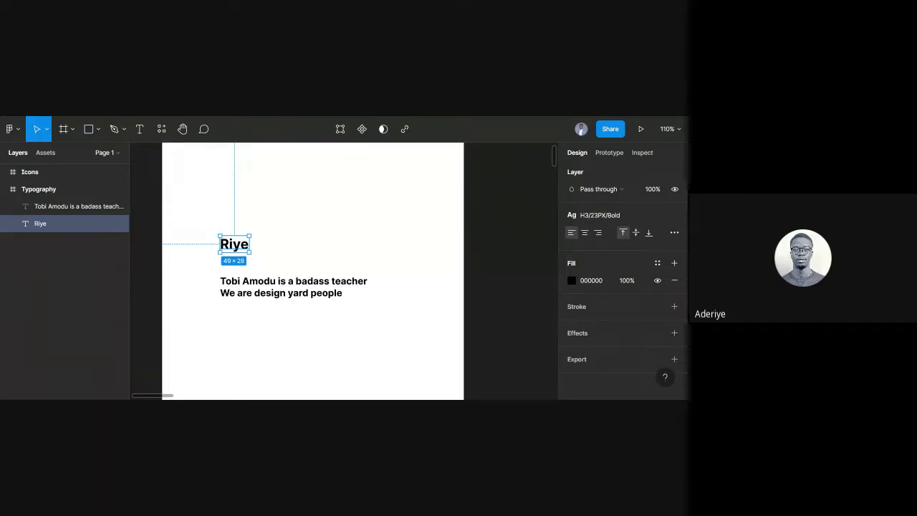
left_click_drag(235, 250, 235, 201)
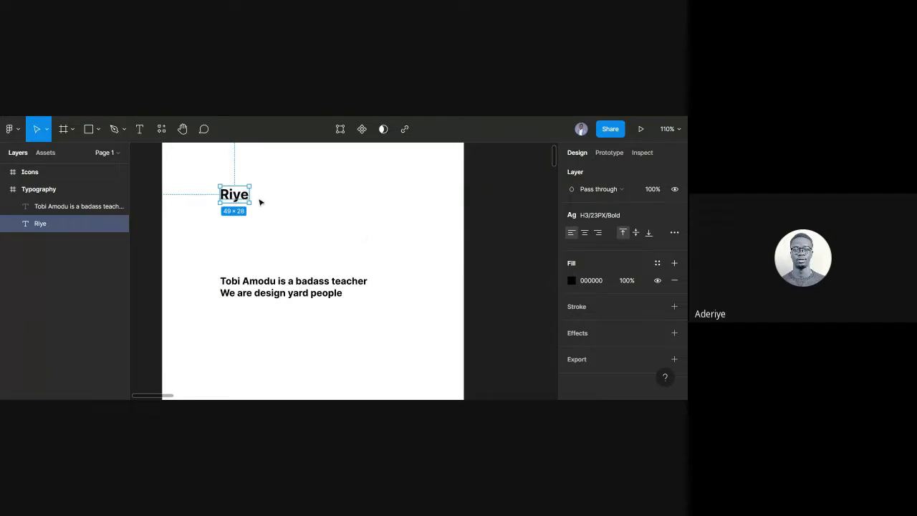
Apply the Body 16px Regular style to Riye, then detach it from that style.
left_click(616, 215)
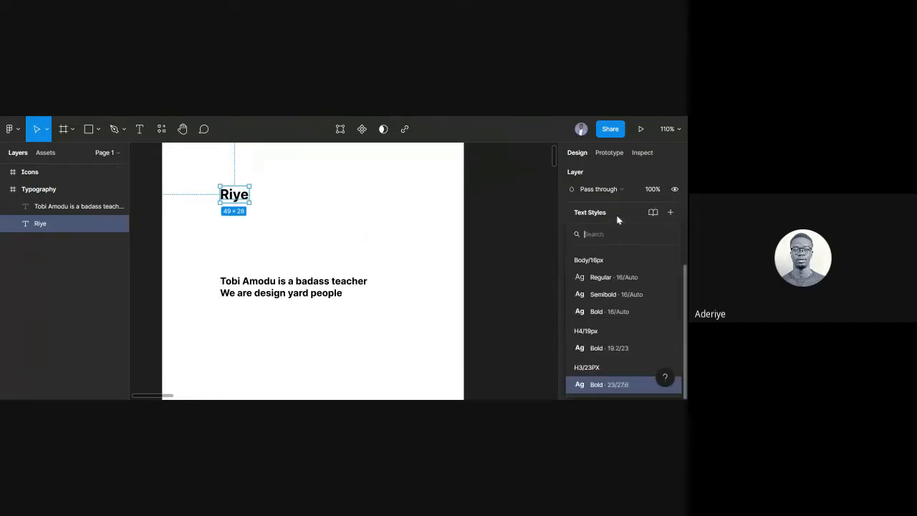
left_click(600, 278)
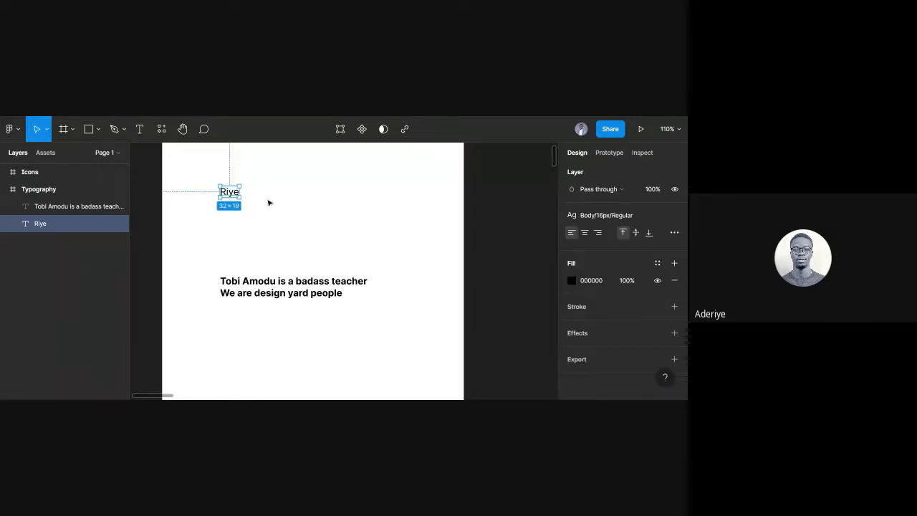
left_click(265, 199)
left_click(233, 197)
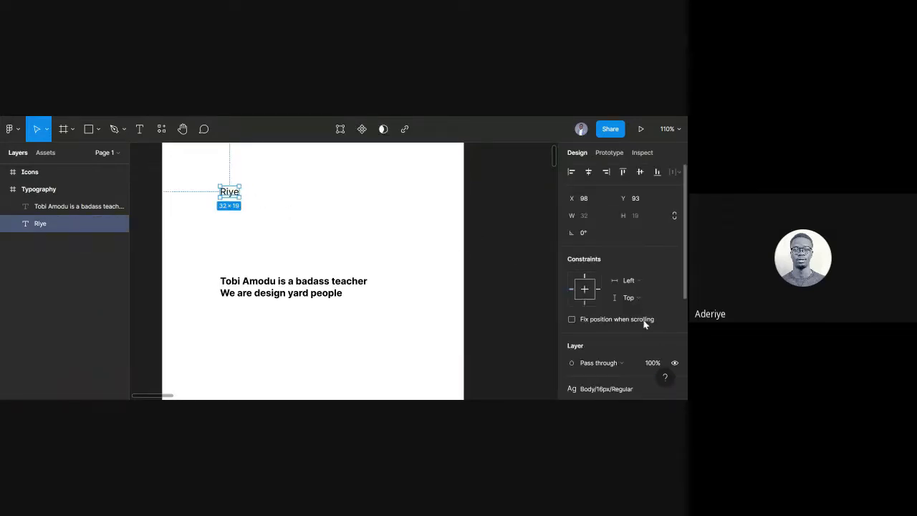
scroll(626, 355, "down", 1)
scroll(626, 355, "down", 2)
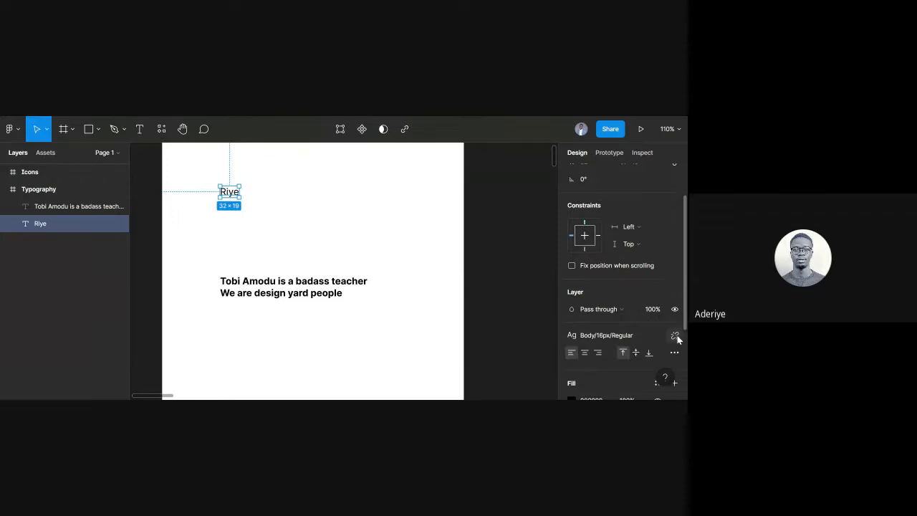
left_click(675, 336)
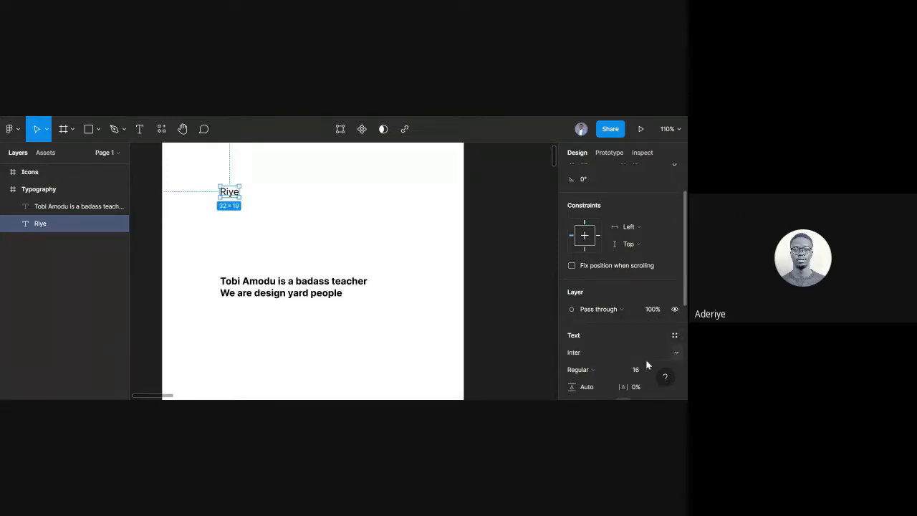
Set Riye's font size to 16/1.2, giving 13.33.
scroll(637, 337, "down", 4)
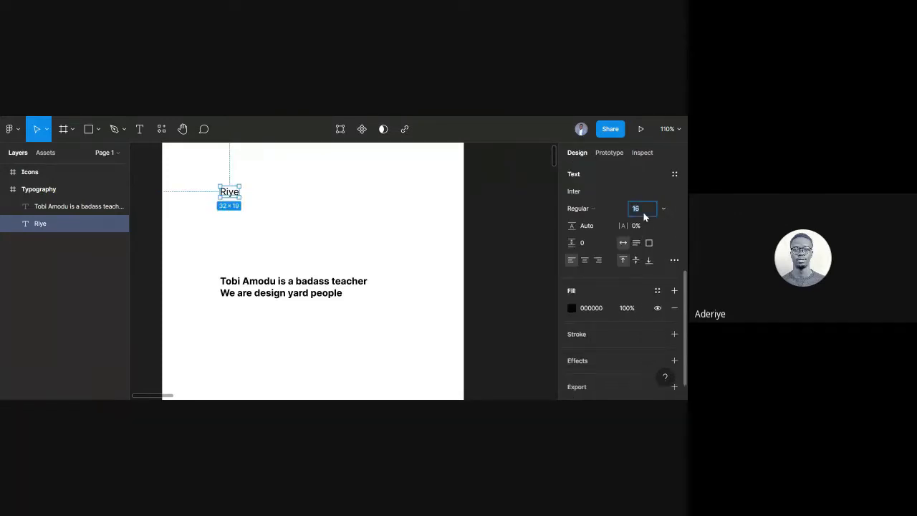
key("BackSpace")
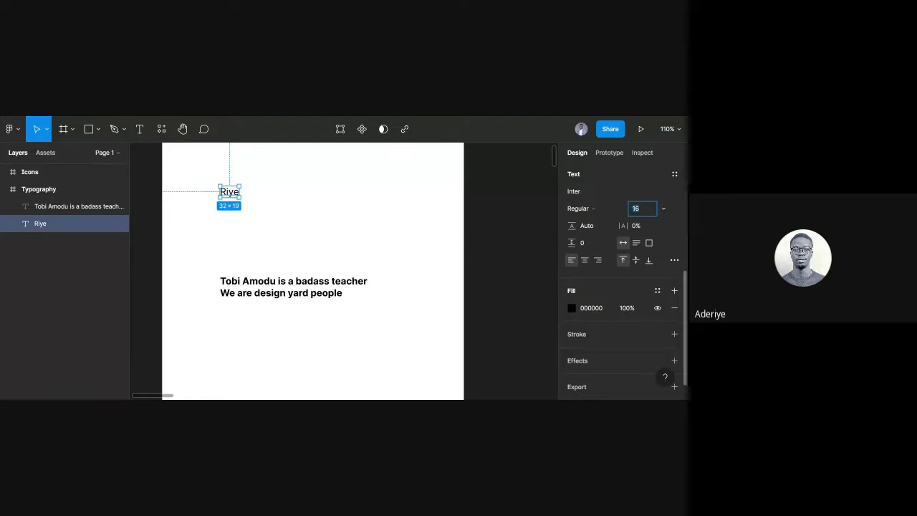
type("11")
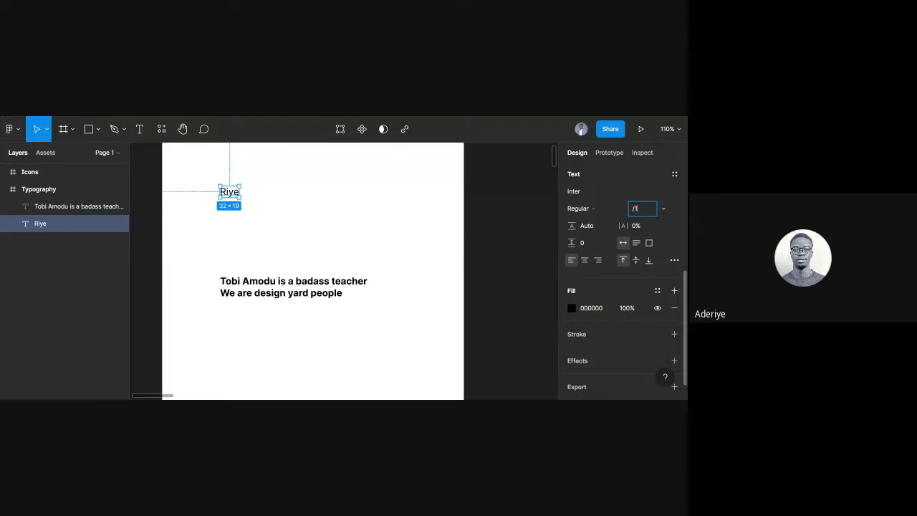
key("Escape")
left_click(643, 210)
type("/1.2")
key("Return")
key("ctrl+z")
left_click(643, 211)
left_click(639, 209)
type("2")
key("BackSpace")
type("/1.2")
key("Return")
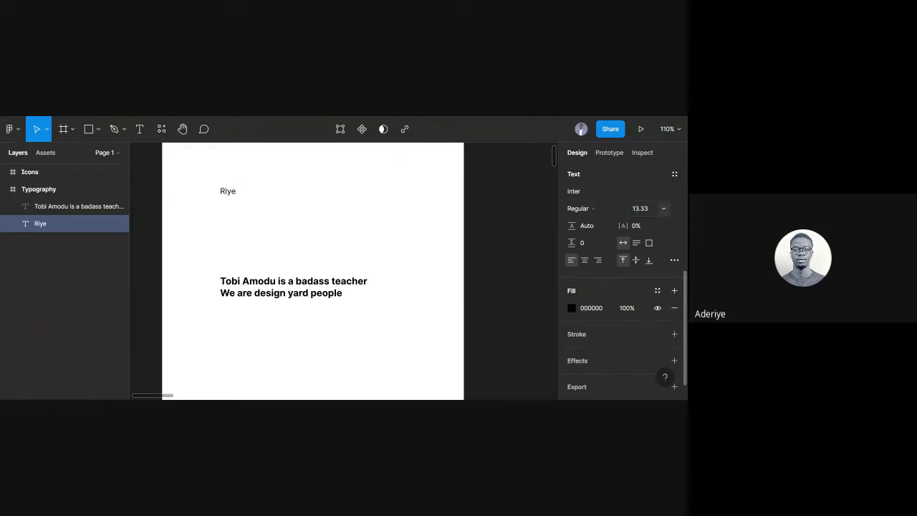
Set Riye's line height to 13.33*1.2, giving 16.
left_click(589, 226)
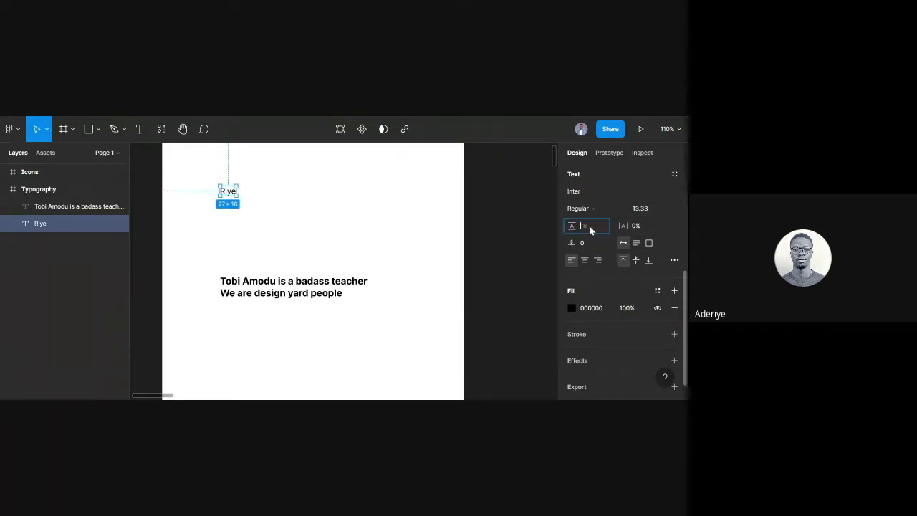
type("13.33*1.2")
key("Return")
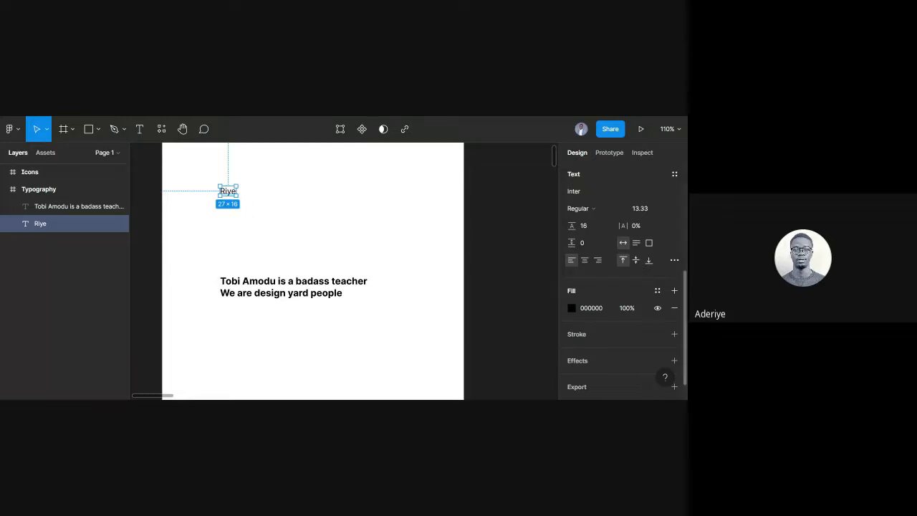
left_click(674, 174)
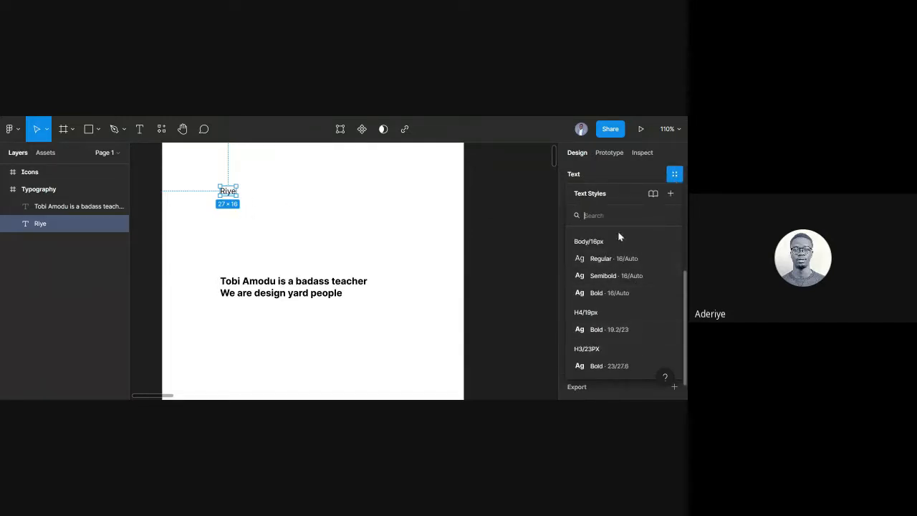
Create the P2/13px/Regular text style from Riye's 13.33/16 settings, then deselect.
left_click(671, 194)
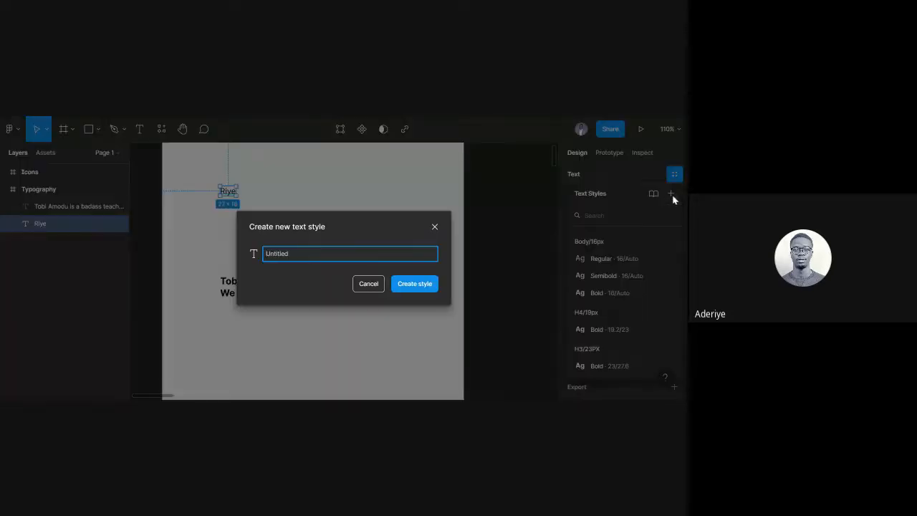
type("P2/13px/Regular")
left_click(412, 291)
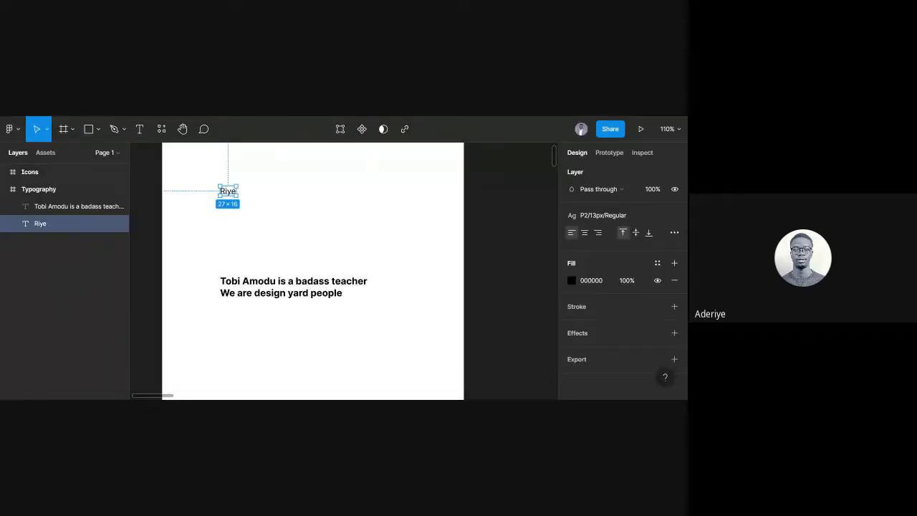
left_click(467, 231)
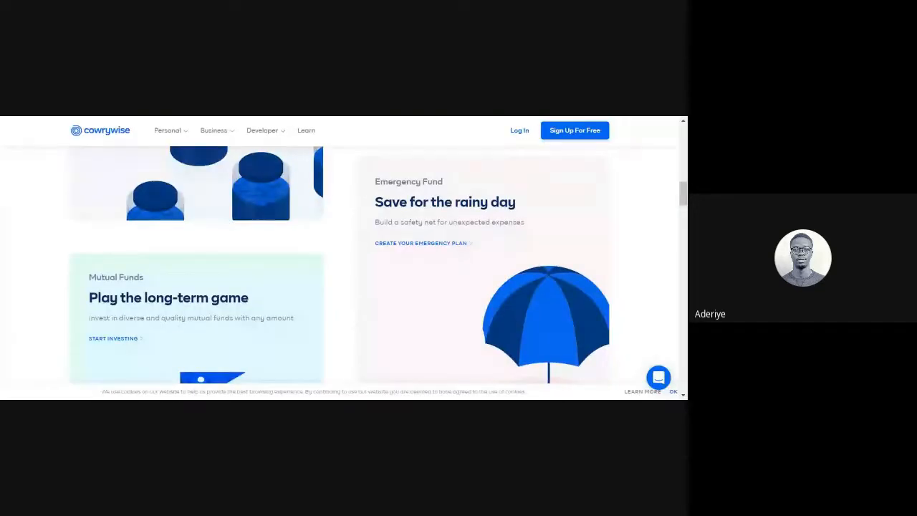
scroll(354, 190, "up", 10)
scroll(385, 236, "up", 5)
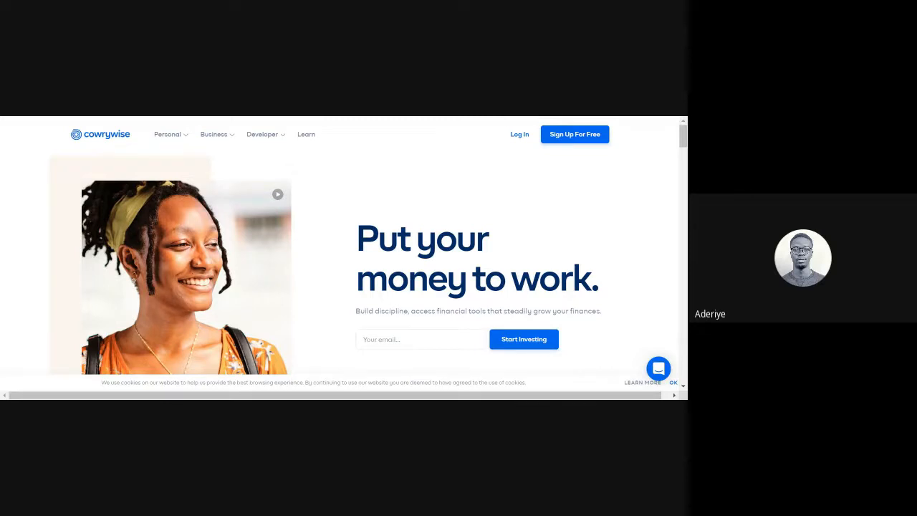
key("alt+Tab")
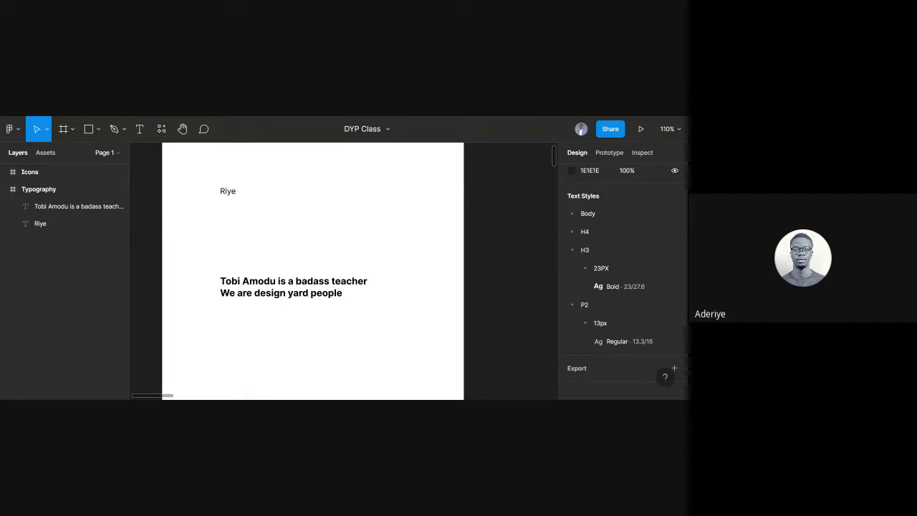
Select the Riye text layer on the canvas to inspect its style.
left_click(229, 195)
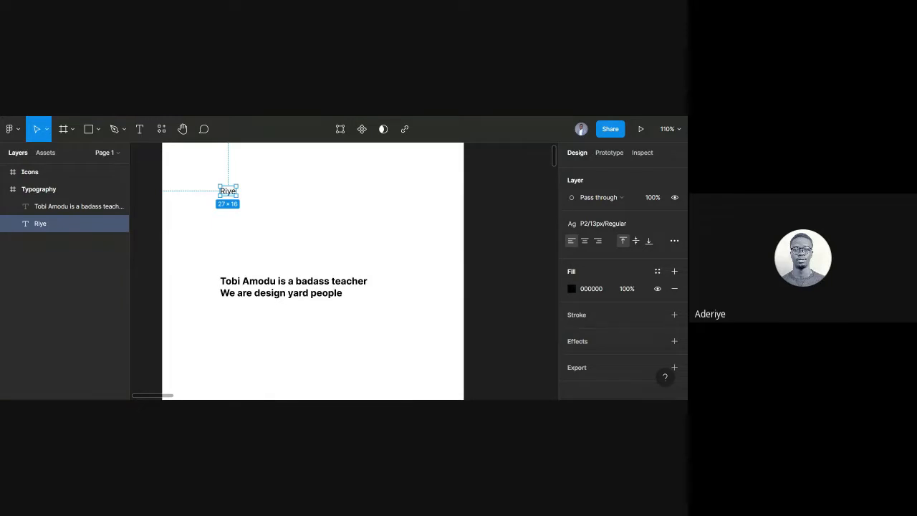
Detach Riye from the P2 style and reduce its font size to 13.33/1.2, giving 11.11.
left_click(674, 224)
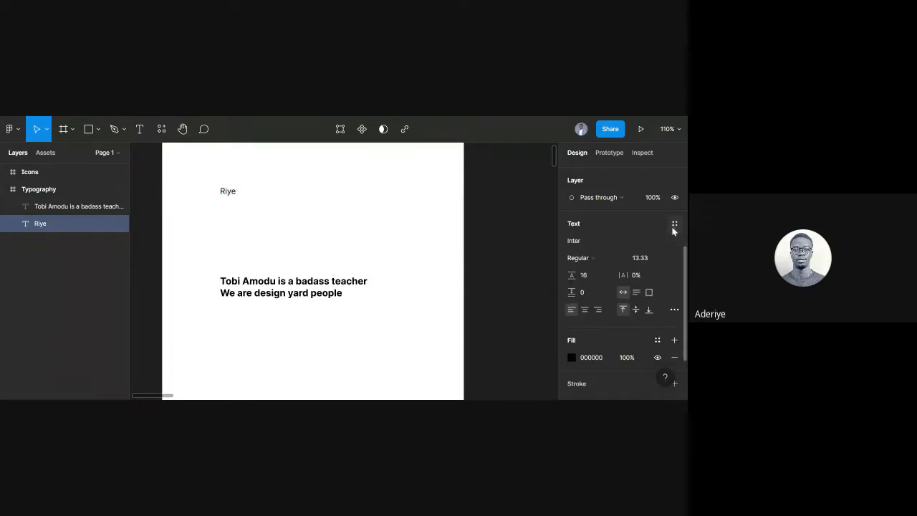
left_click(650, 261)
type("/1.2")
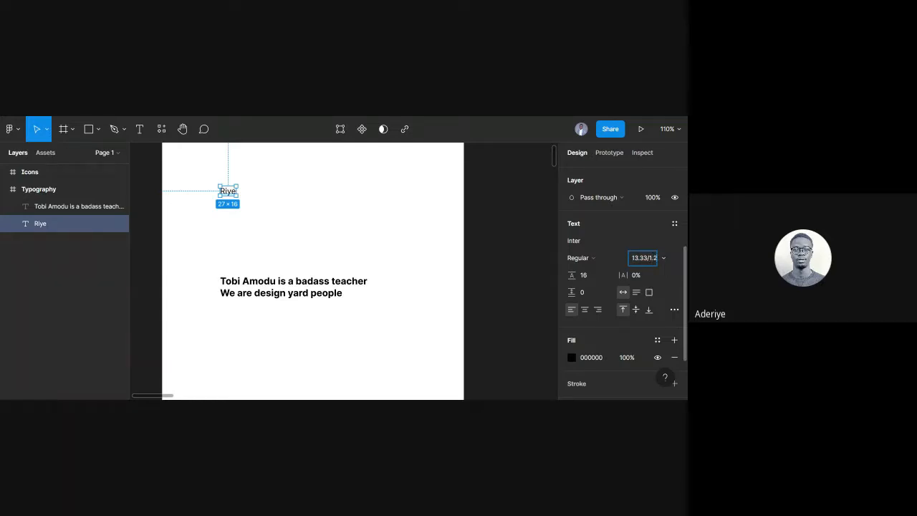
key("Return")
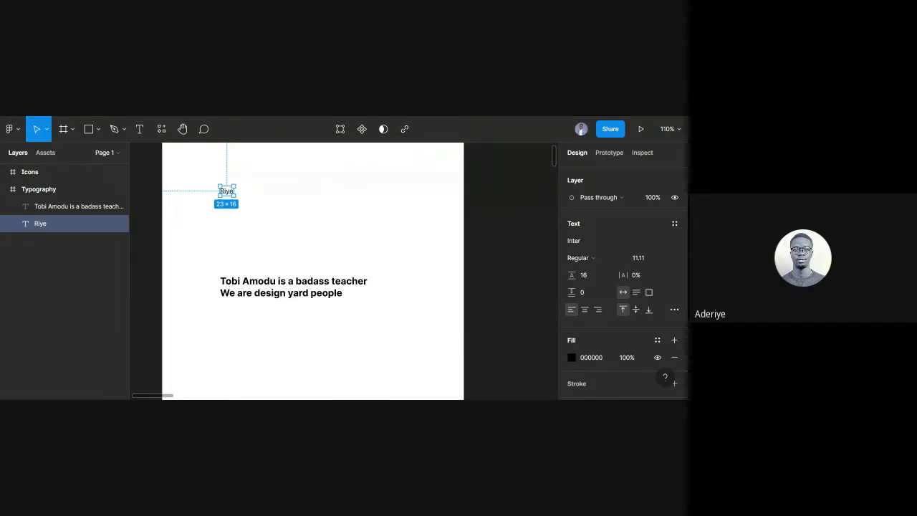
scroll(340, 251, "down", 5)
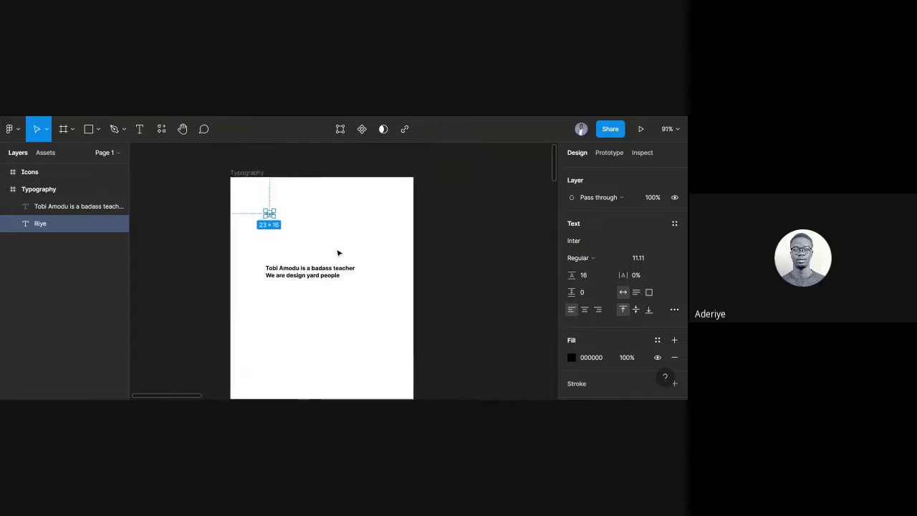
scroll(340, 252, "right", 6)
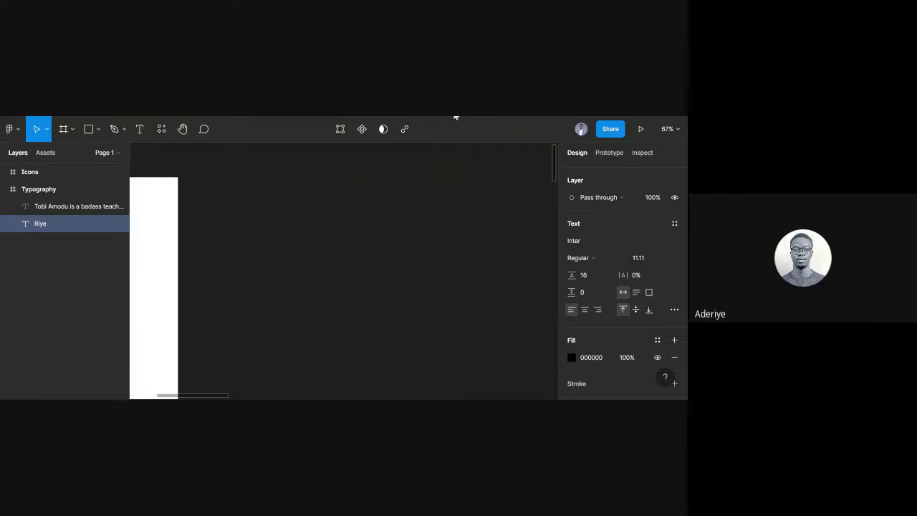
Open the prototype presentation and advance to the Icons slide (6/7).
key("ctrl+Tab")
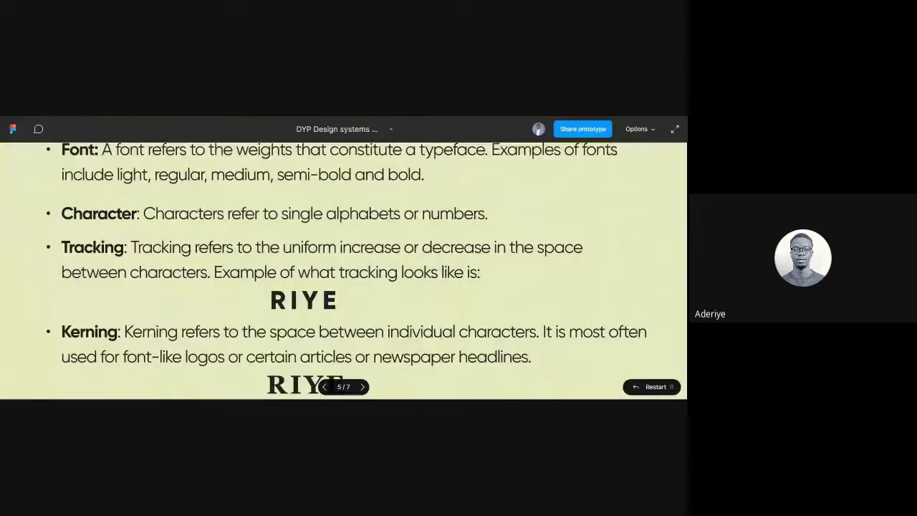
left_click(363, 387)
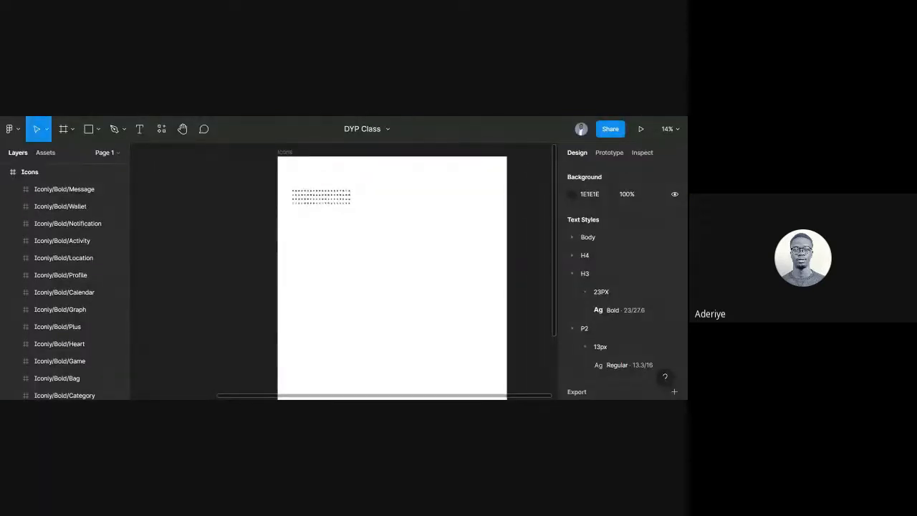
Zoom in and marquee-select every icon in the Icons frame's grid.
scroll(355, 169, "up", 4)
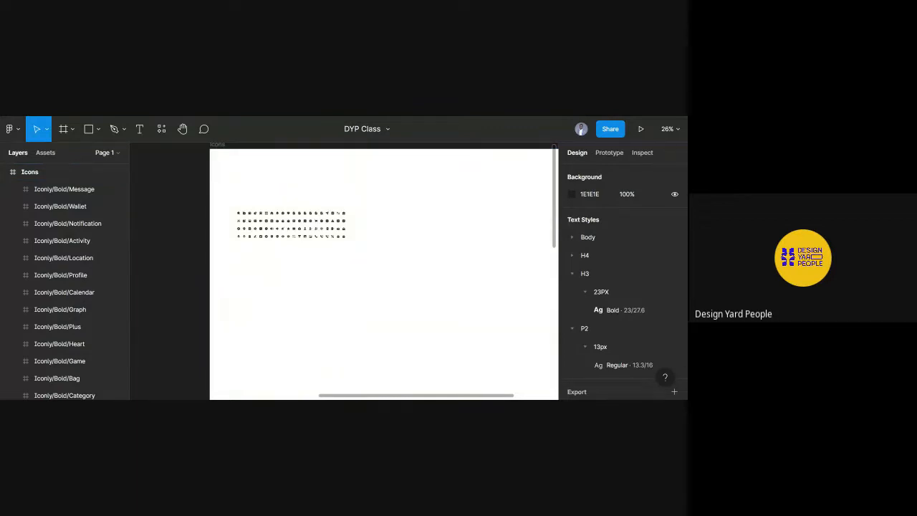
scroll(395, 215, "right", 1)
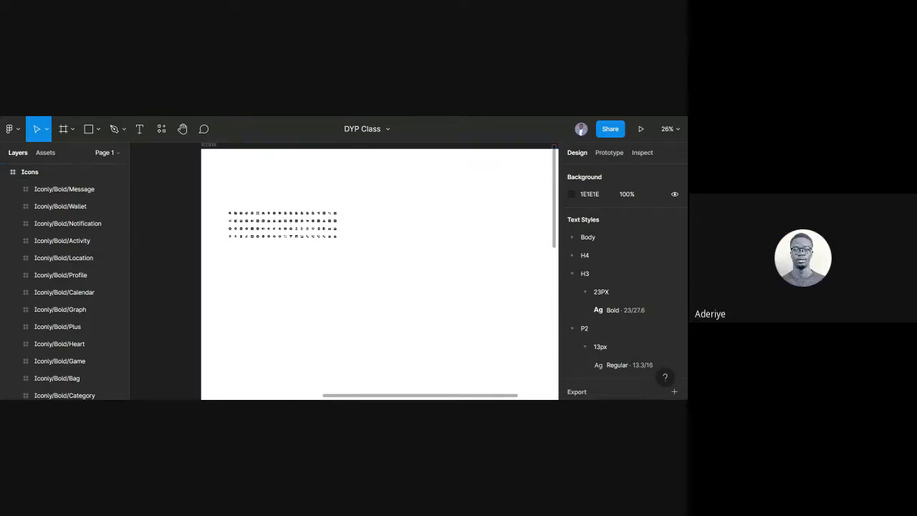
scroll(400, 238, "up", 2)
scroll(400, 239, "up", 2)
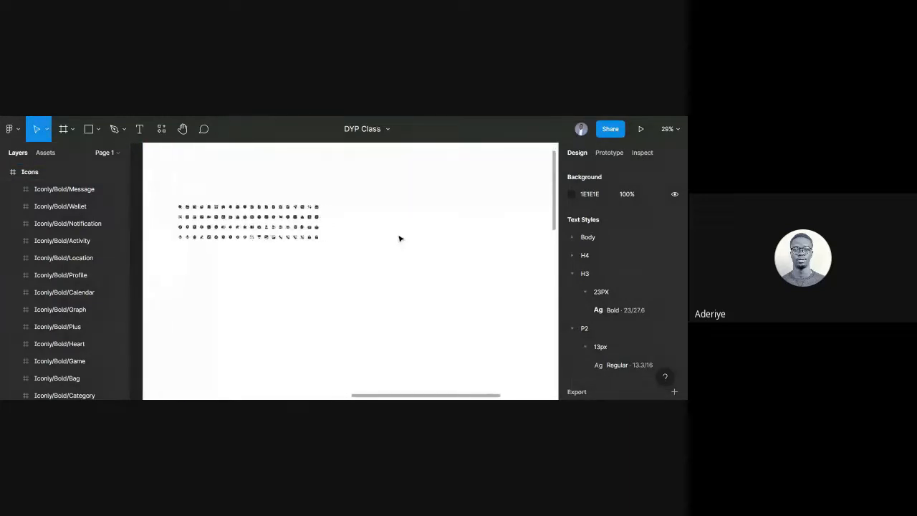
left_click_drag(160, 189, 358, 262)
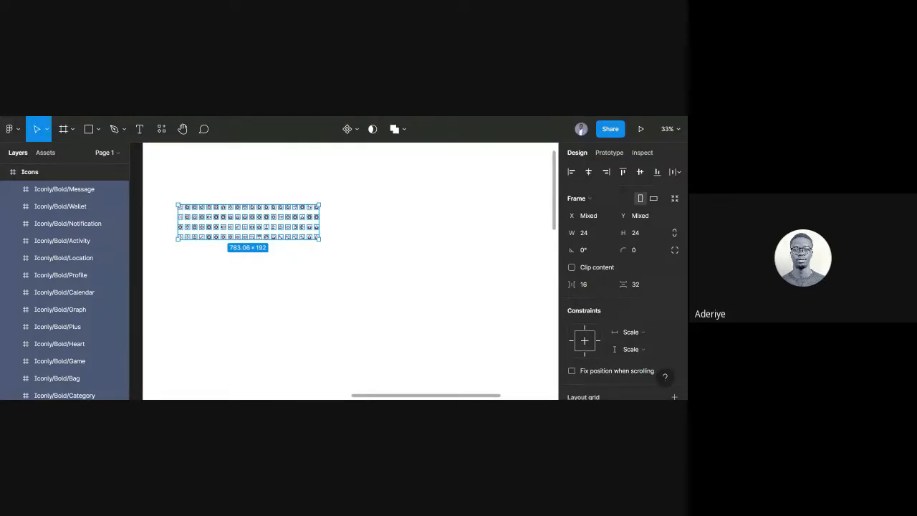
scroll(358, 280, "down", 3)
Clear the icon selection and select the whole 3099 × 4299 Icons frame.
left_click(356, 282)
scroll(356, 280, "down", 1)
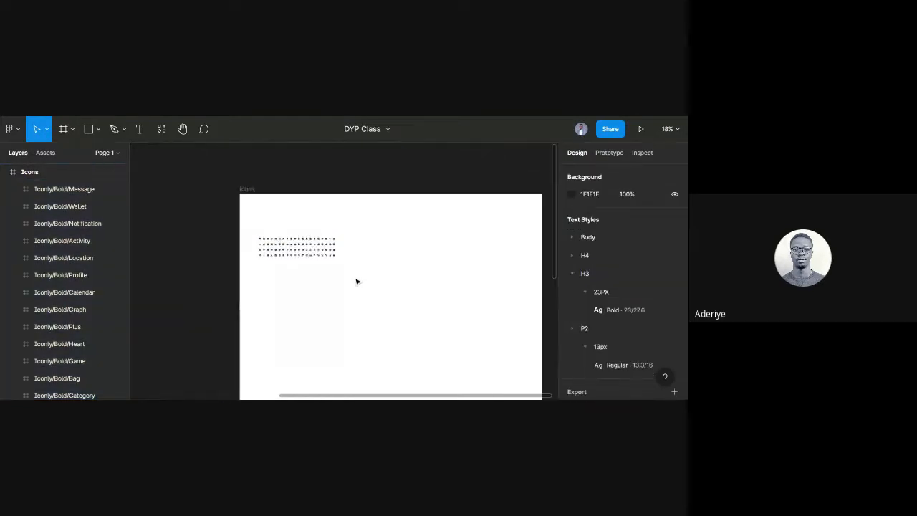
scroll(248, 263, "right", 3)
scroll(239, 236, "down", 2)
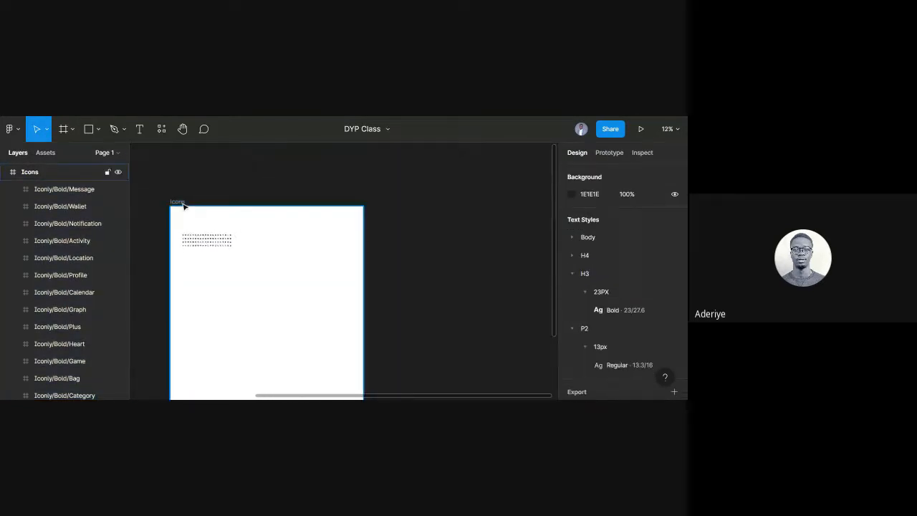
left_click(207, 188)
scroll(208, 186, "down", 3)
scroll(207, 185, "down", 2)
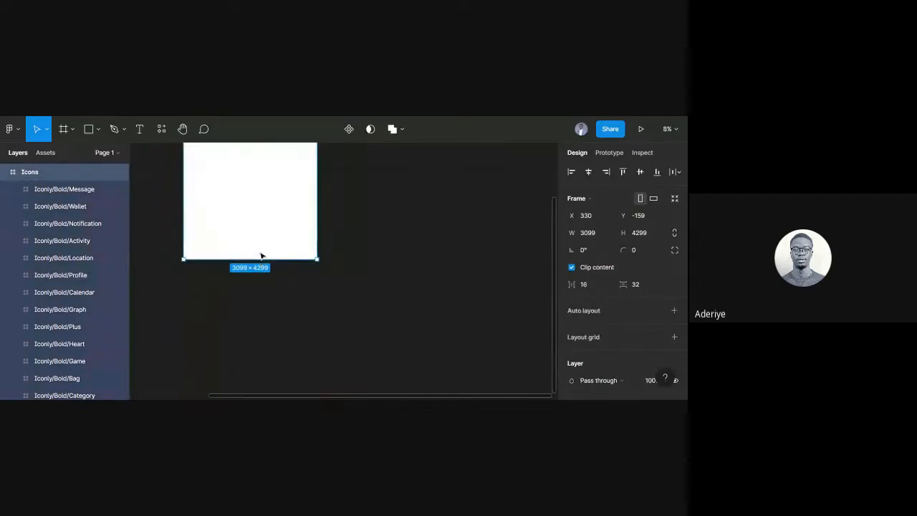
Shrink the Icons frame height to 1283, then undo to restore its original height.
scroll(263, 258, "up", 2)
left_click_drag(260, 366, 259, 236)
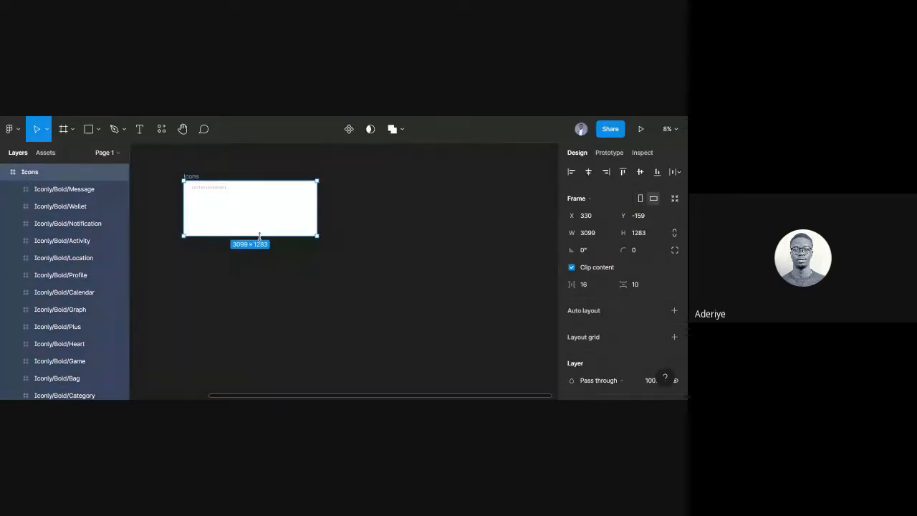
key("ctrl+z")
left_click(399, 260)
Draw a 4845×4592 Frame 1 beside the Icons frame, with a 2198×2997 Frame 2 inside it.
scroll(384, 245, "right", 2)
scroll(385, 246, "right", 1)
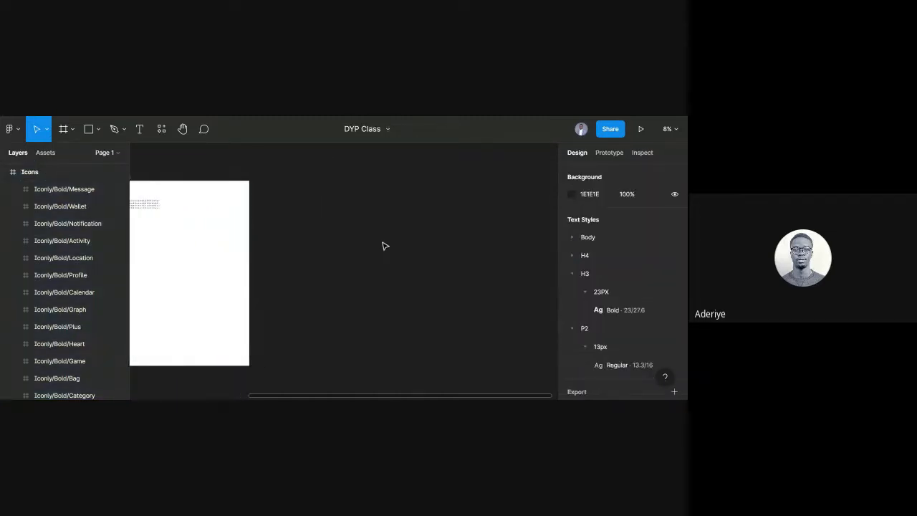
key("f")
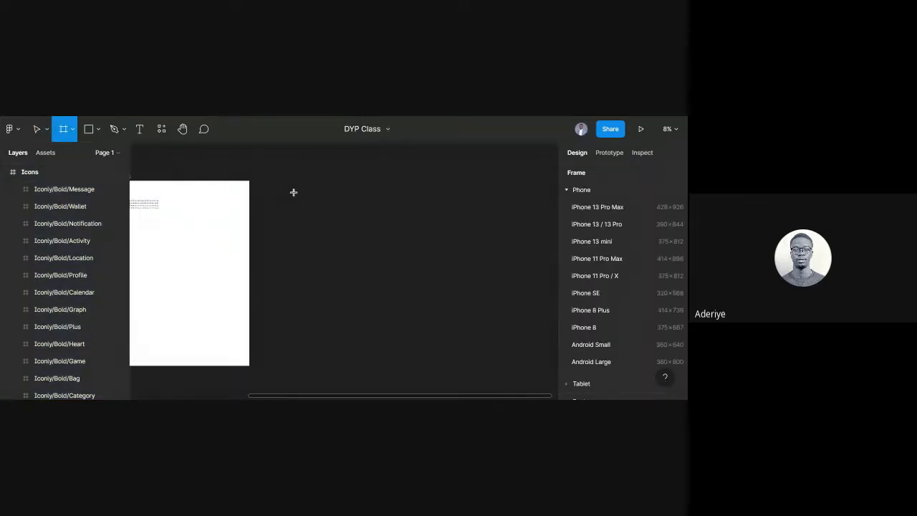
left_click_drag(278, 181, 488, 381)
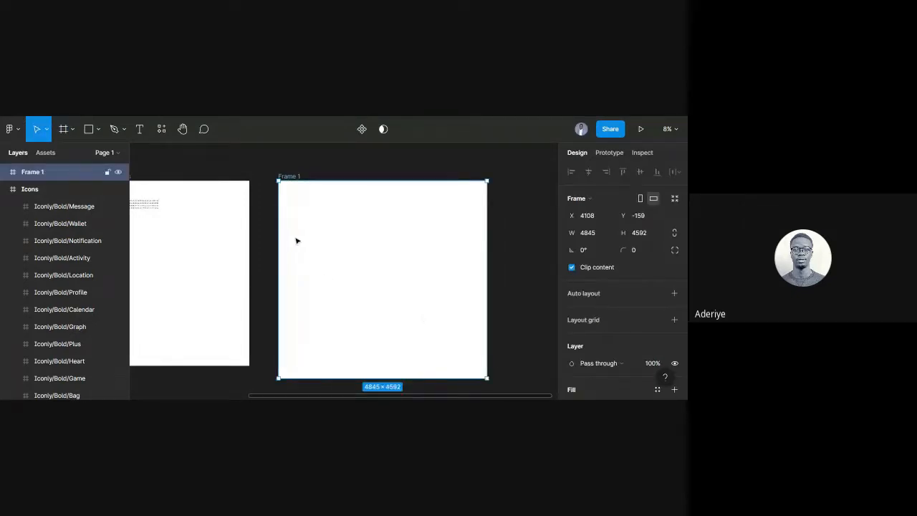
key("f")
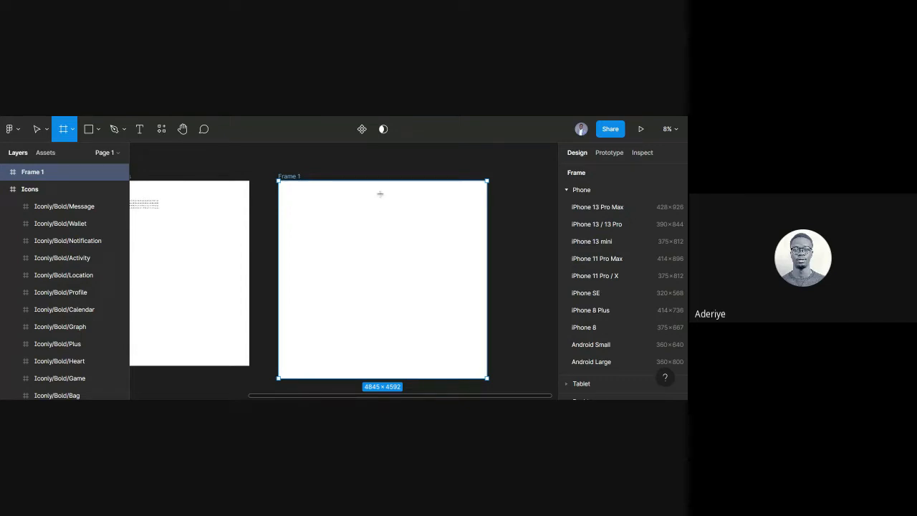
left_click_drag(374, 199, 468, 328)
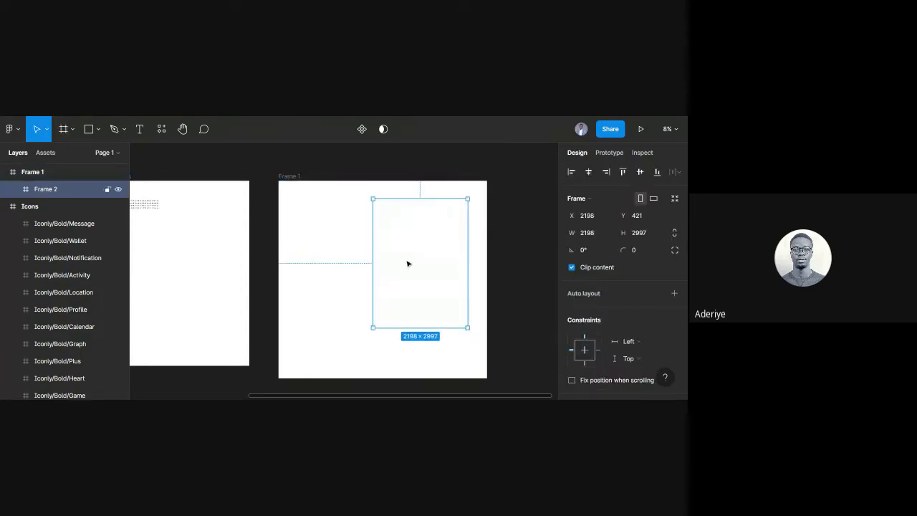
scroll(592, 298, "down", 3)
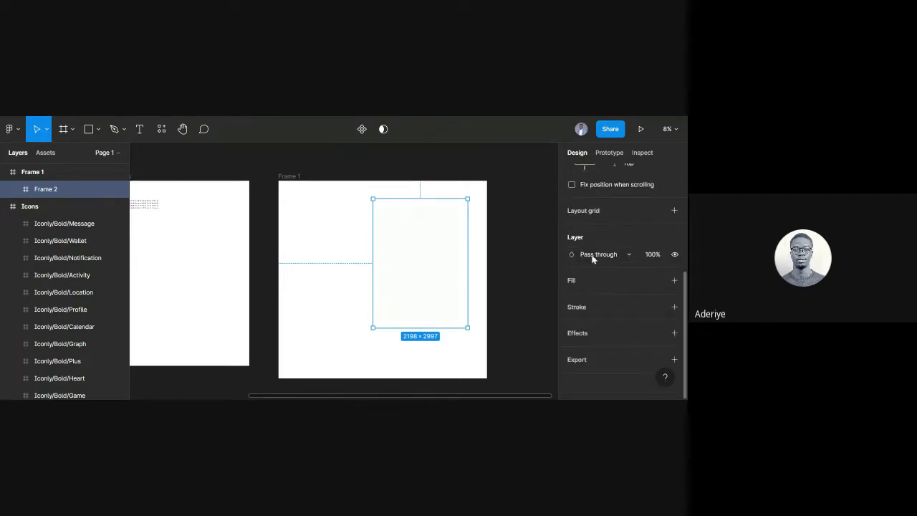
Add a dark 212121 fill to Frame 2.
left_click(592, 280)
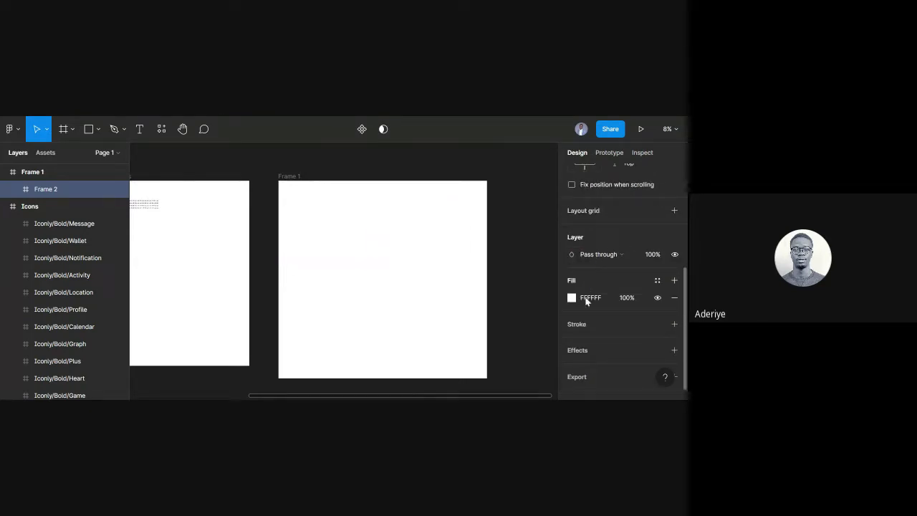
left_click(586, 297)
type("22")
type("212121")
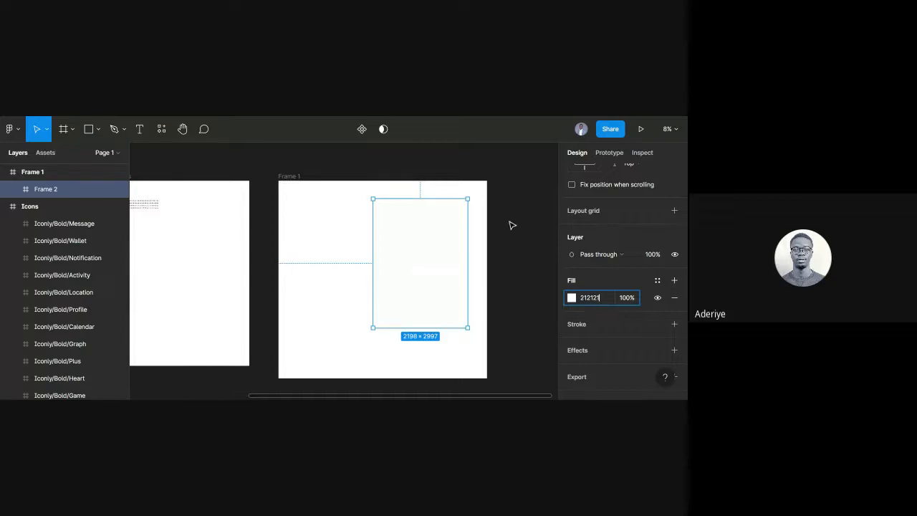
left_click(509, 224)
left_click(408, 253)
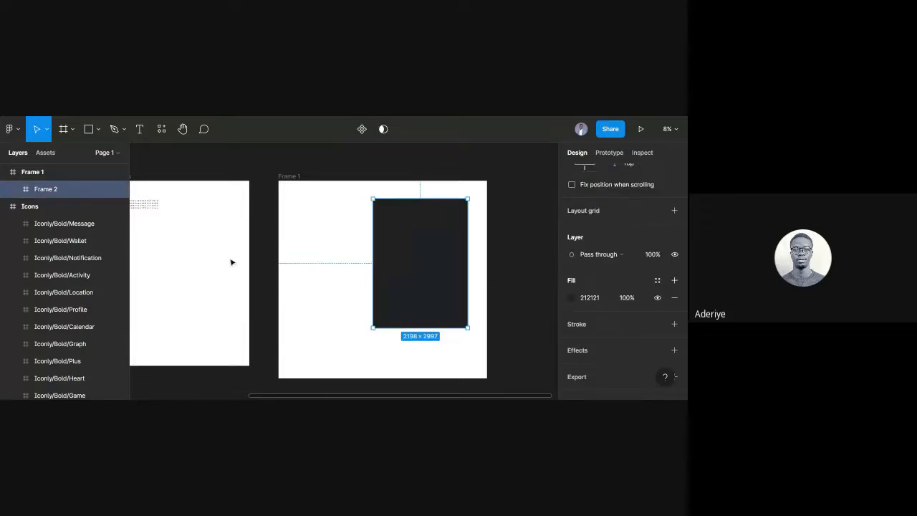
Nudge the dark Frame 2 slightly right and down inside Frame 1.
scroll(344, 227, "up", 2)
scroll(343, 228, "down", 2)
scroll(342, 229, "left", 5)
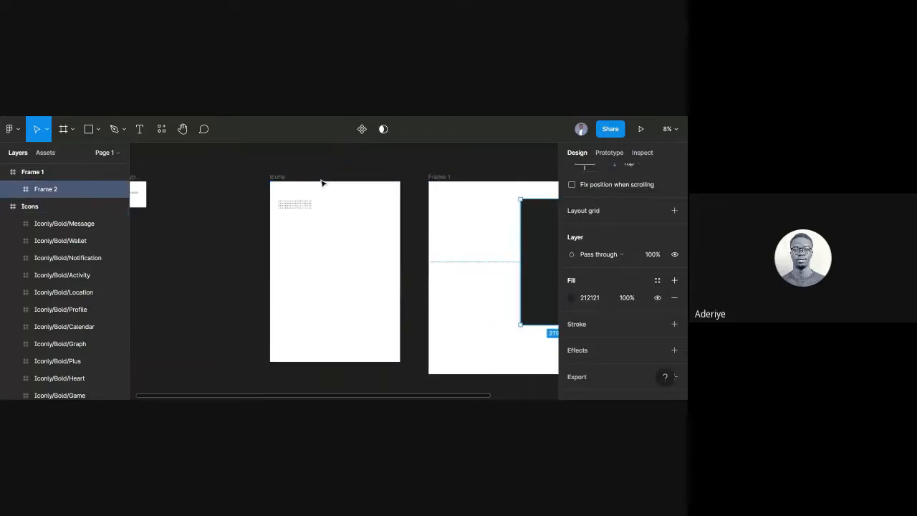
scroll(282, 199, "up", 3)
scroll(391, 222, "right", 6)
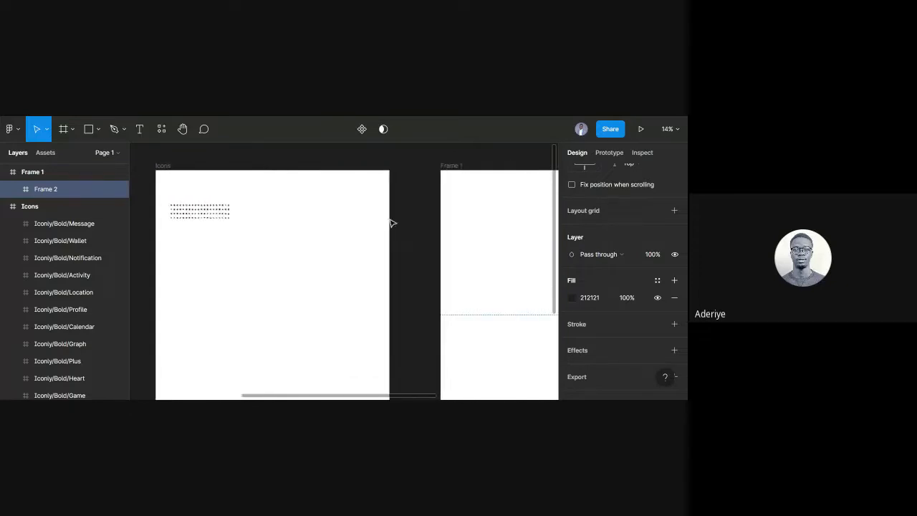
scroll(492, 254, "right", 2)
scroll(449, 242, "down", 2)
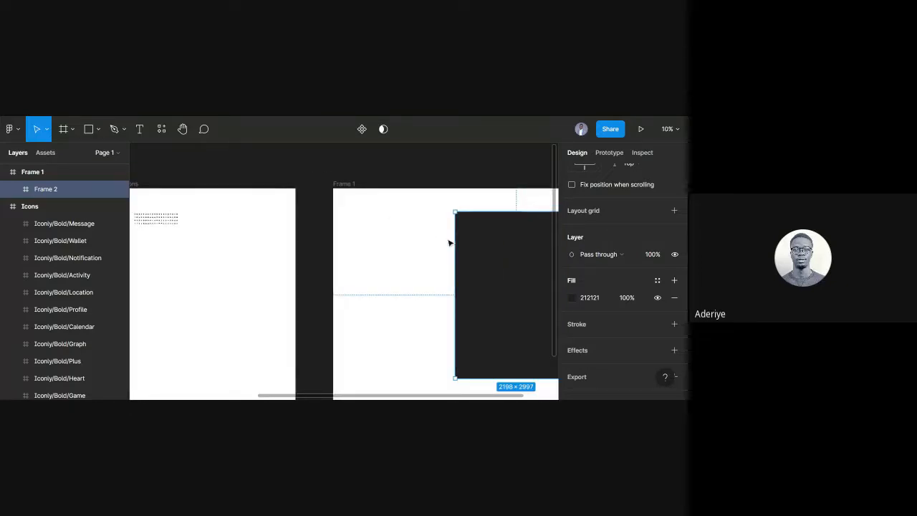
scroll(448, 242, "right", 4)
left_click_drag(426, 284, 434, 293)
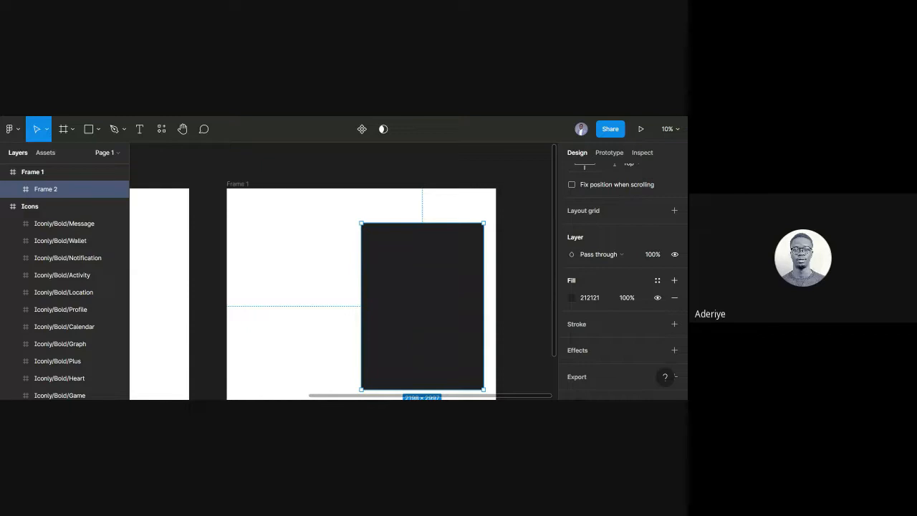
scroll(316, 268, "down", 1)
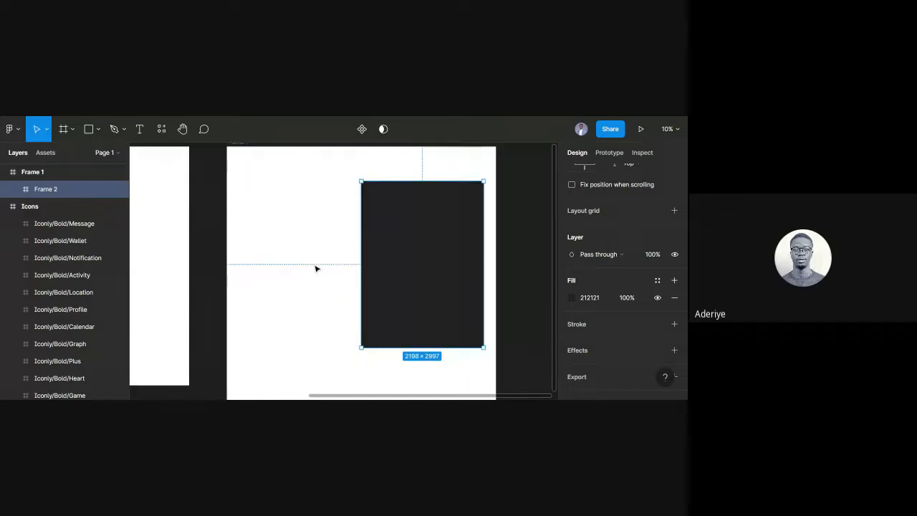
scroll(313, 263, "down", 1)
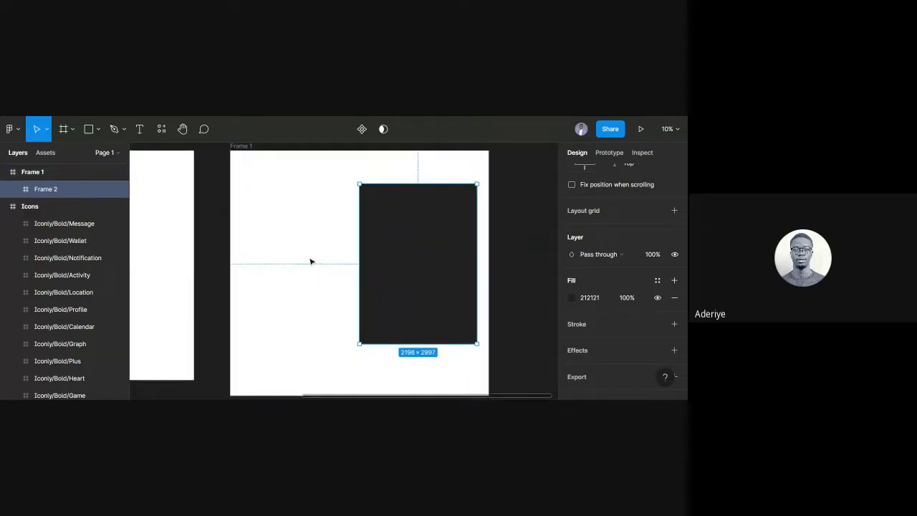
key("t")
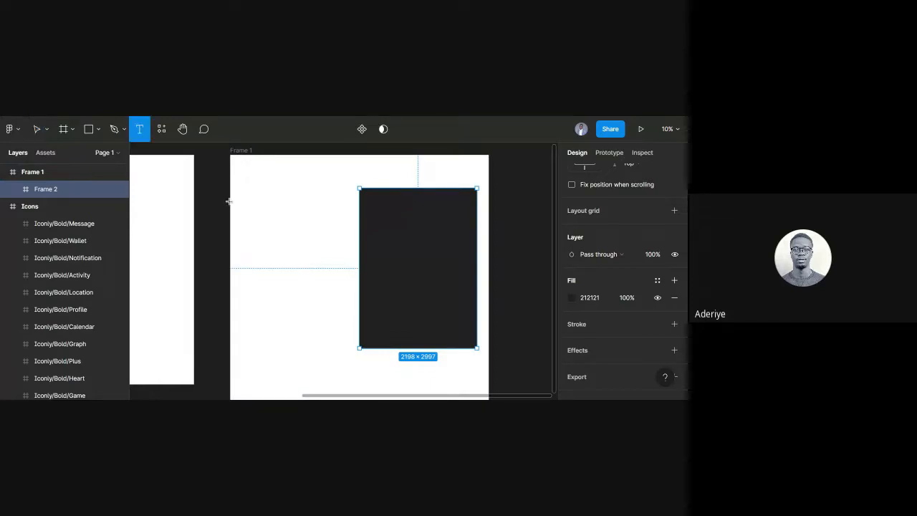
left_click(243, 178)
type("16px")
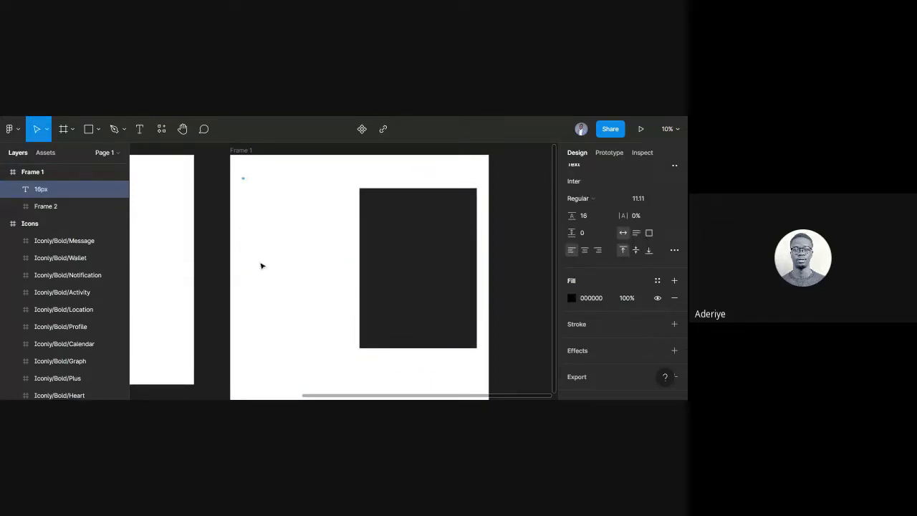
key("Escape")
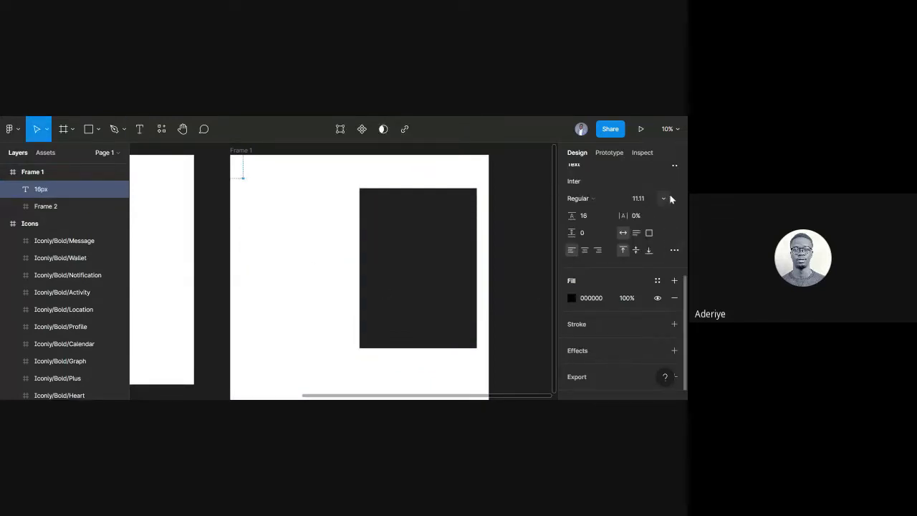
left_click(670, 198)
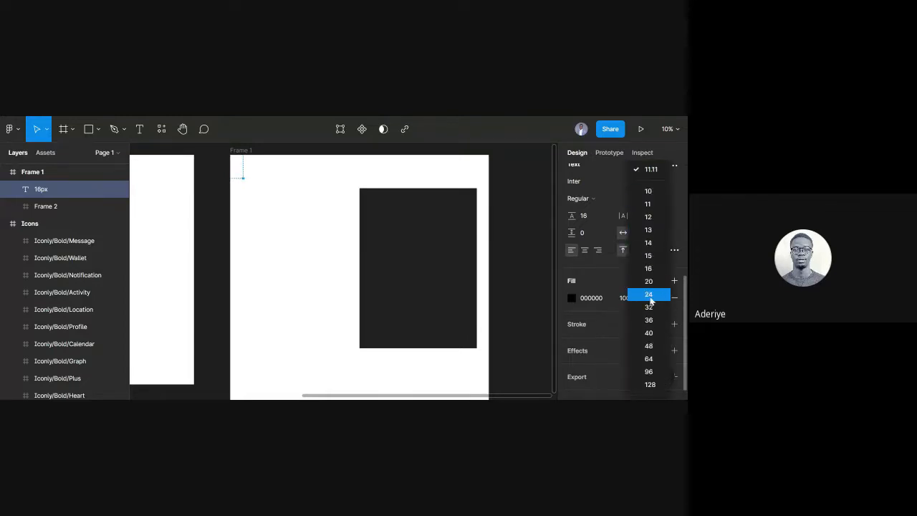
left_click(650, 295)
left_click(251, 187)
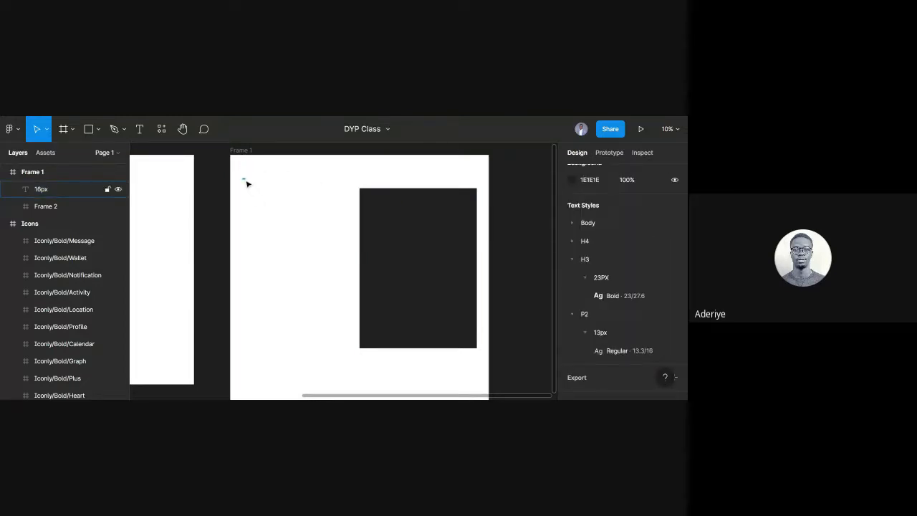
left_click(246, 182)
key("ctrl+d")
left_click_drag(247, 182, 243, 248)
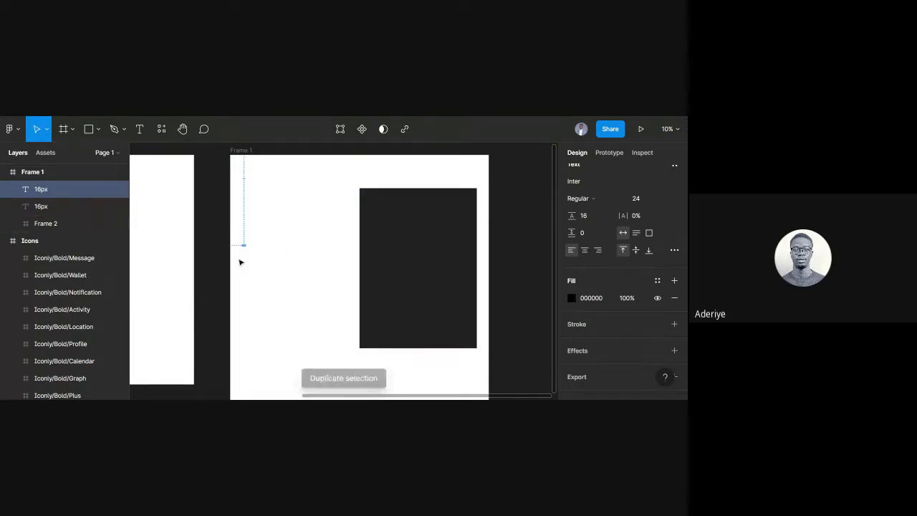
scroll(244, 254, "up", 5)
scroll(245, 258, "up", 8)
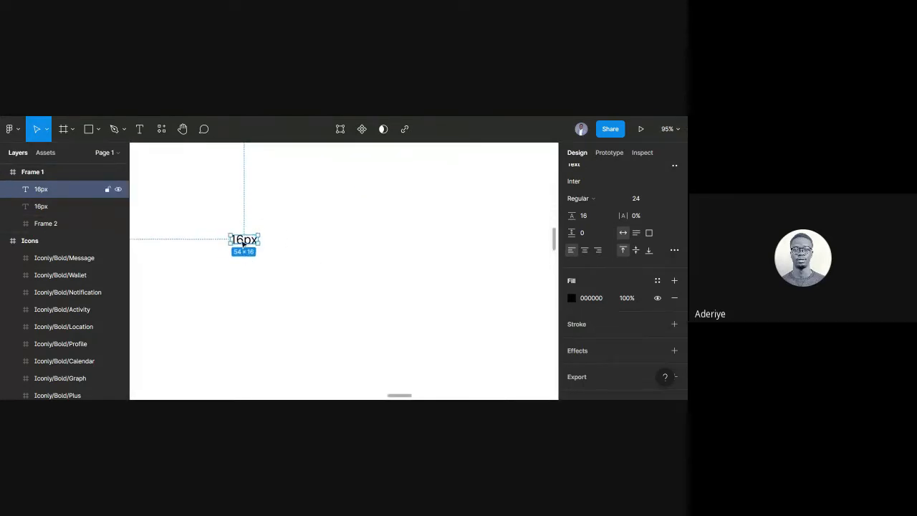
double_click(240, 239)
type("24px")
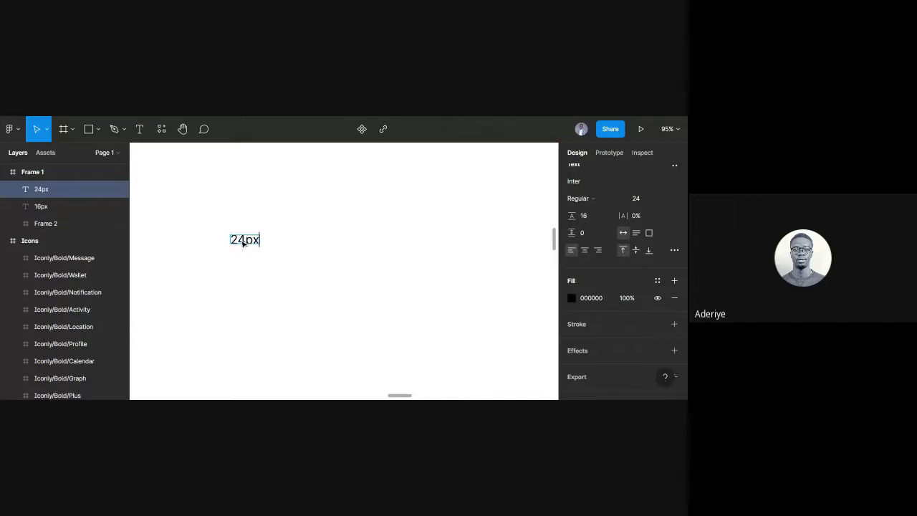
key("Escape")
scroll(301, 254, "down", 5)
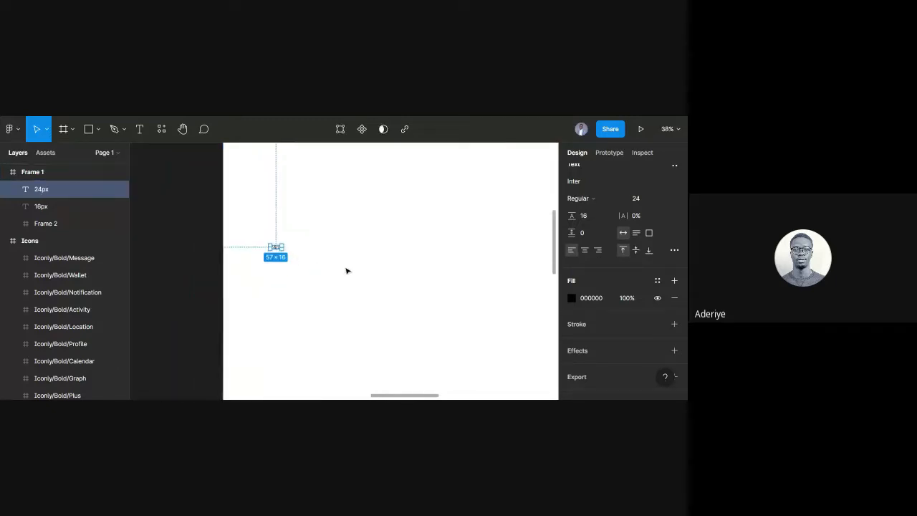
scroll(342, 266, "left", 2)
scroll(337, 261, "down", 2)
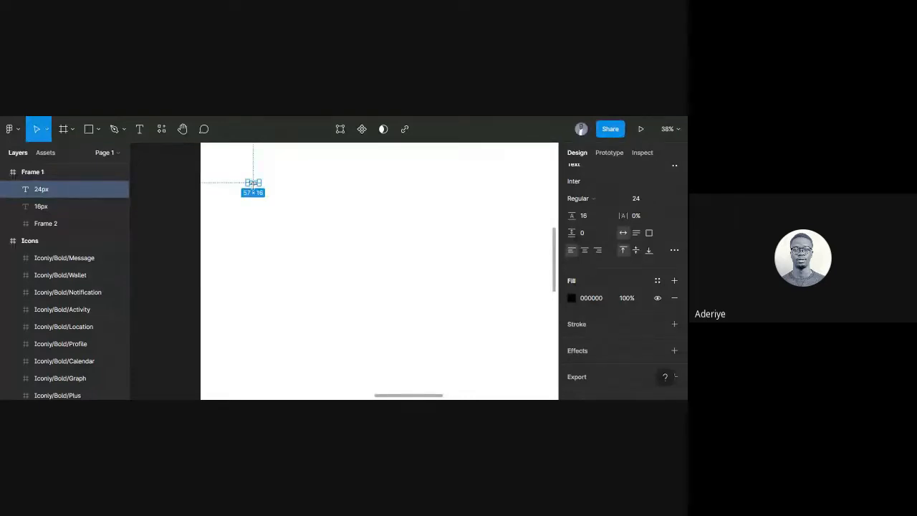
key("ctrl+d")
left_click_drag(255, 186, 255, 350)
double_click(255, 348)
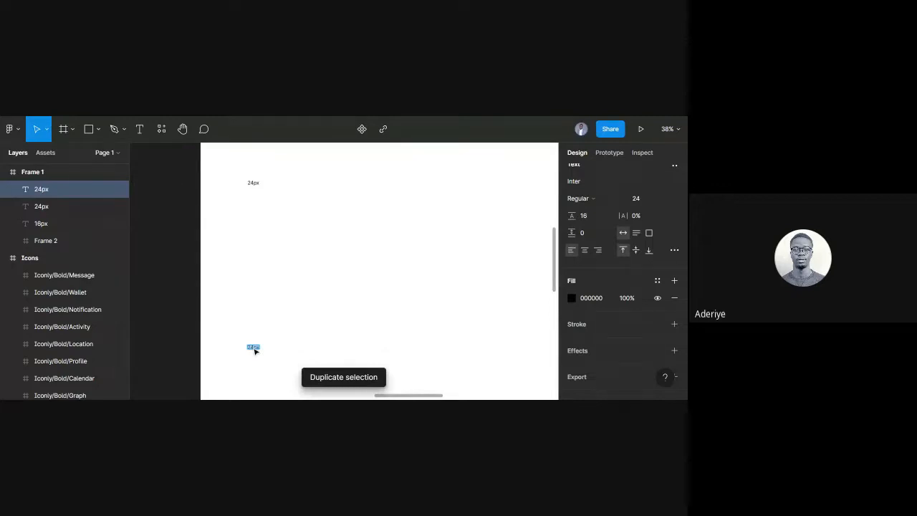
type("40")
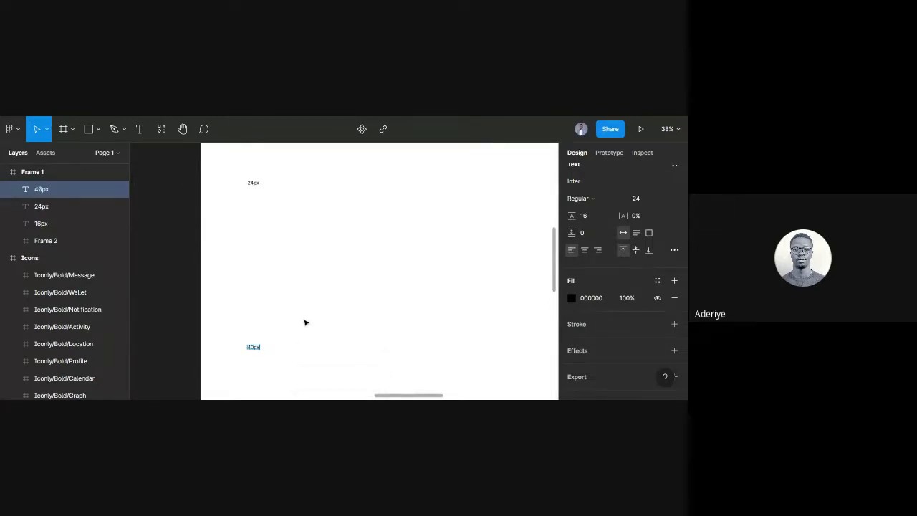
key("Escape")
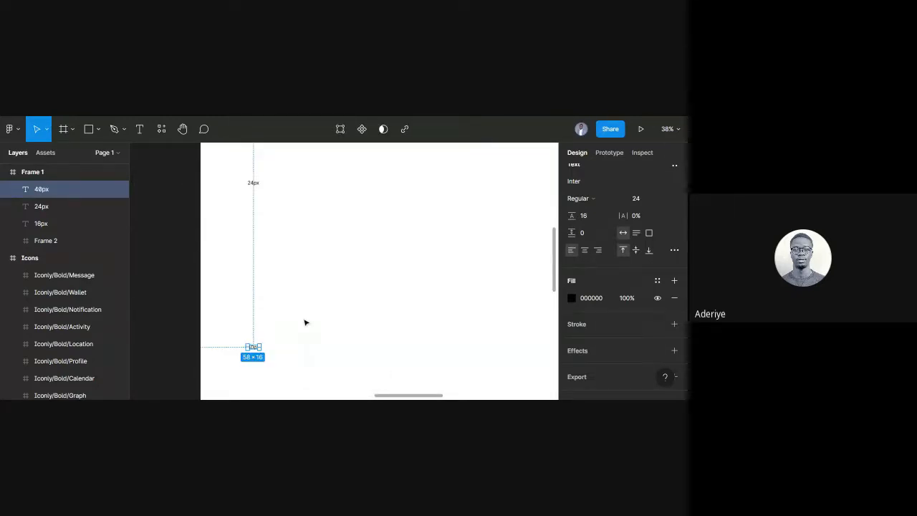
scroll(305, 323, "down", 2)
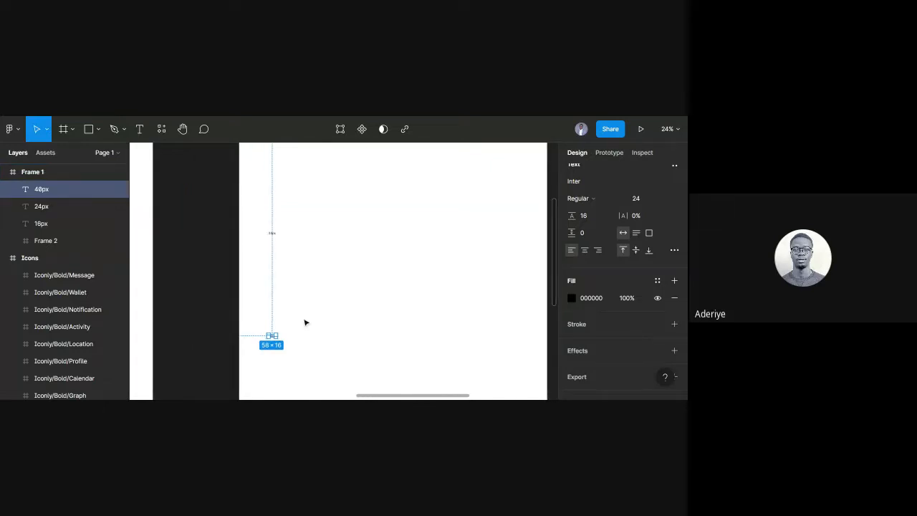
scroll(304, 323, "up", 1)
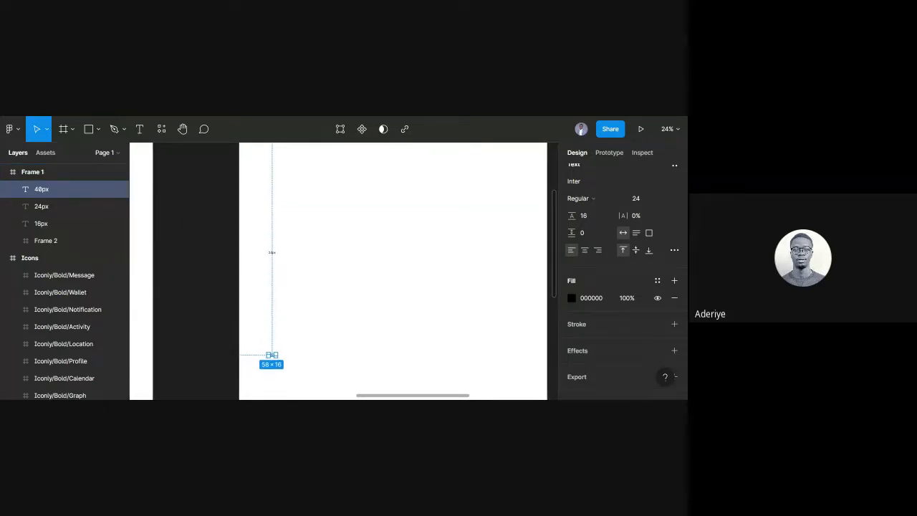
scroll(305, 323, "up", 2)
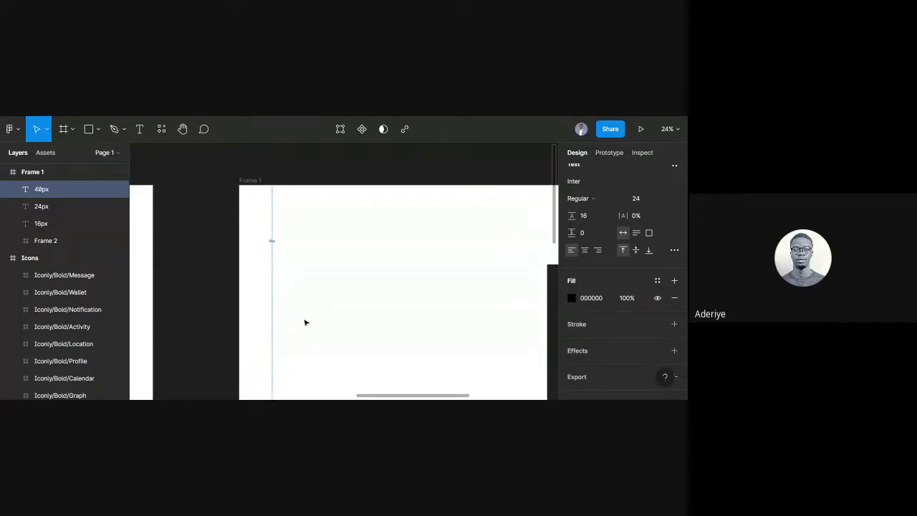
scroll(305, 322, "down", 2)
scroll(362, 248, "left", 3)
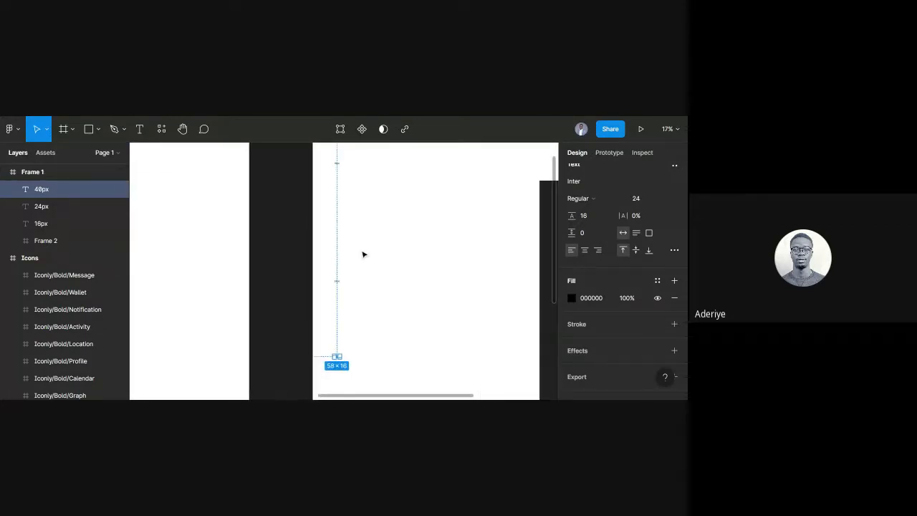
scroll(363, 251, "down", 2)
scroll(388, 223, "up", 3)
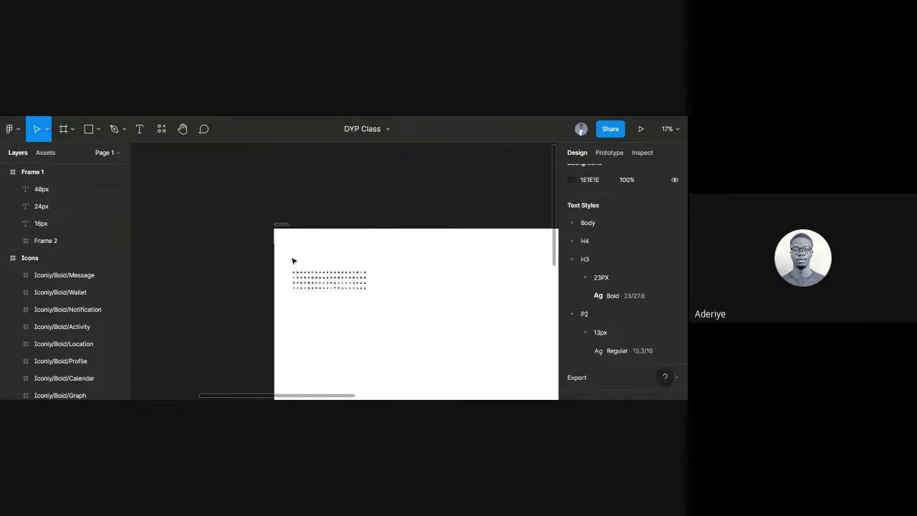
Duplicate the Icons frame's icon grid and paste the copied text layer into Frame 1.
left_click_drag(291, 259, 395, 313)
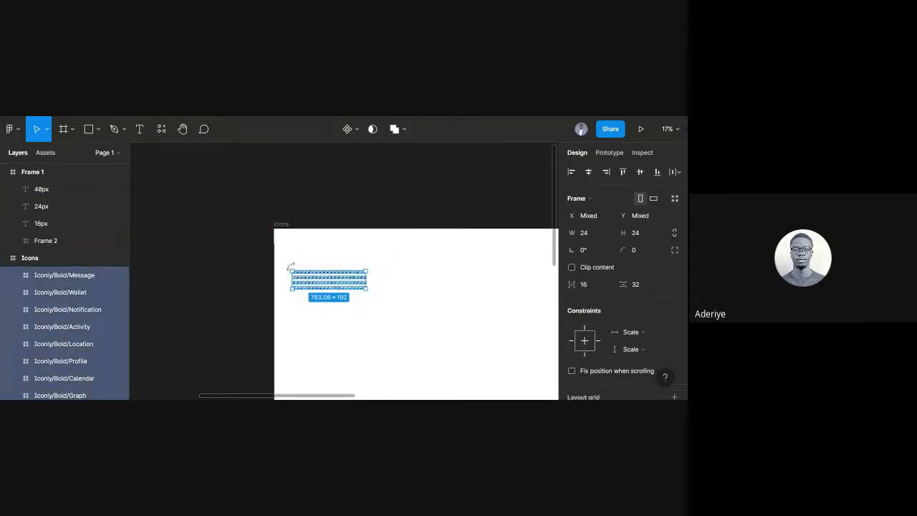
key("ctrl+d")
scroll(398, 260, "left", 2)
scroll(360, 236, "right", 4)
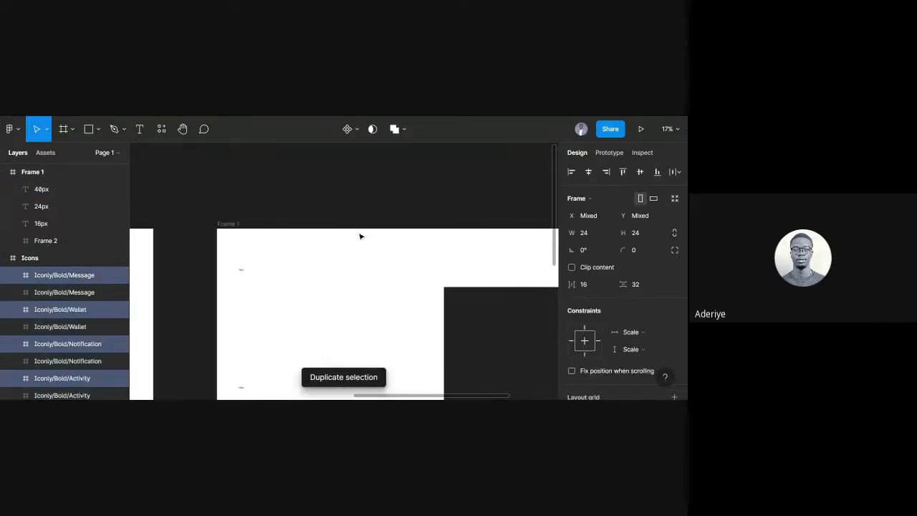
left_click(228, 227)
key("ctrl+v")
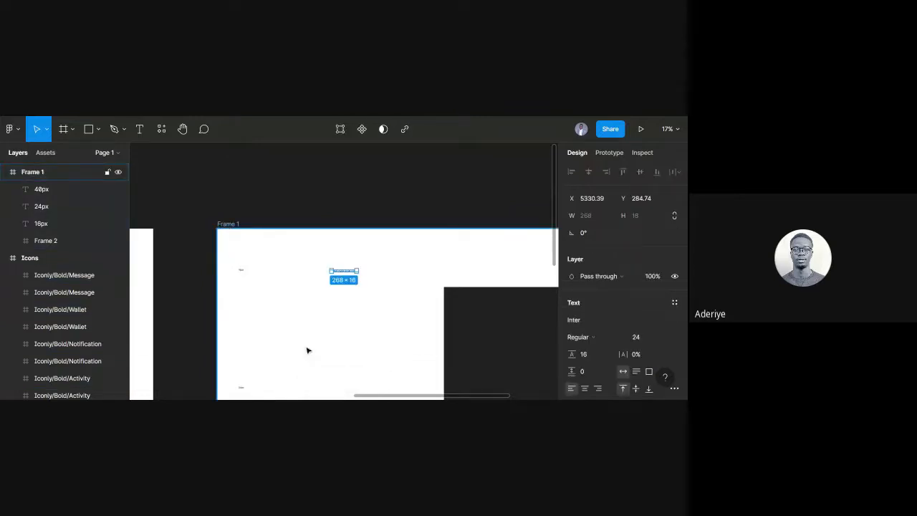
scroll(351, 264, "up", 5)
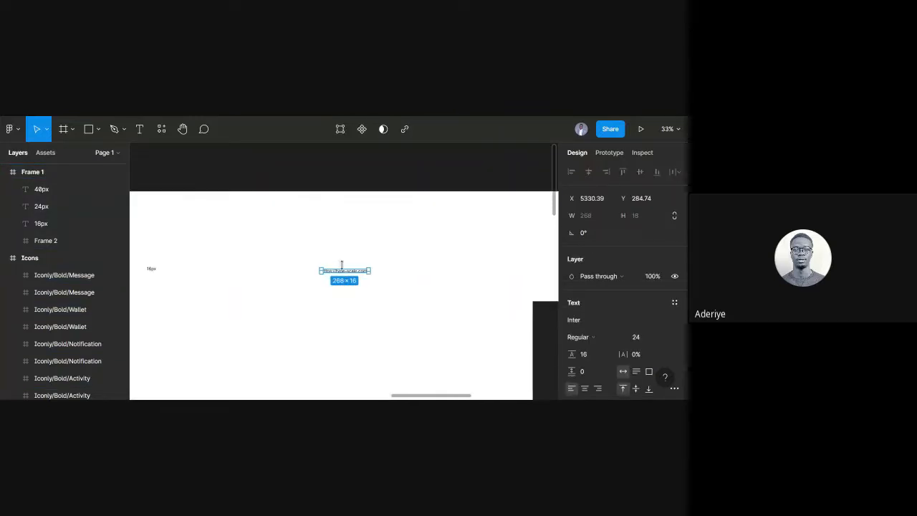
key("Escape")
scroll(341, 265, "down", 6)
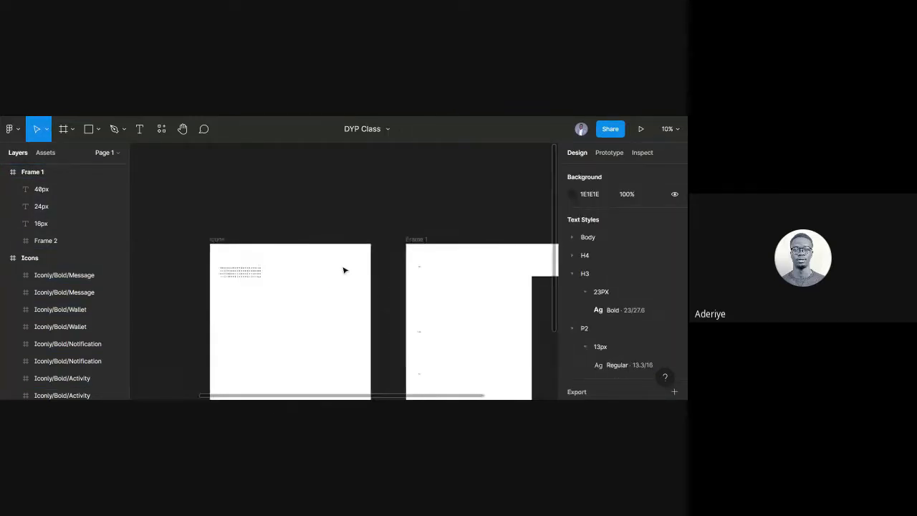
Move the duplicated 783×192 icon grid into Frame 1 just below the 16px label.
left_click_drag(454, 301, 405, 282)
scroll(387, 261, "right", 2)
scroll(461, 303, "up", 2)
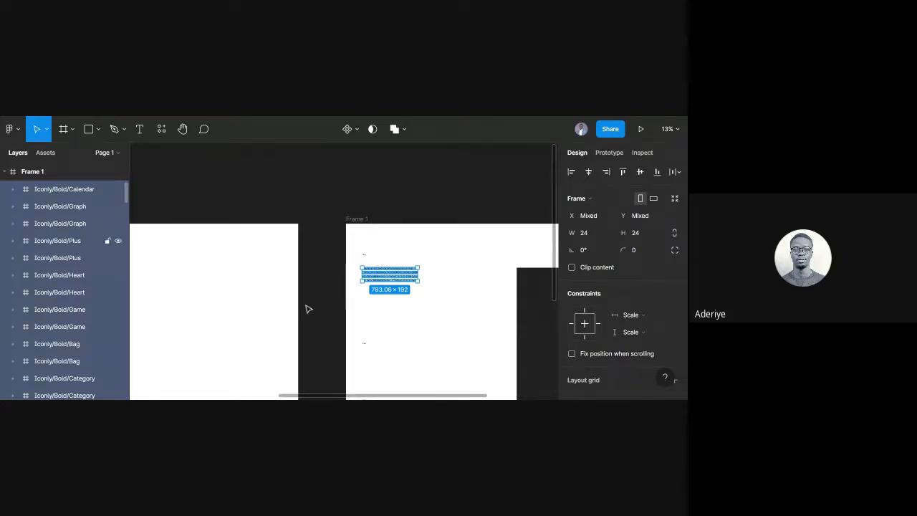
left_click(393, 326)
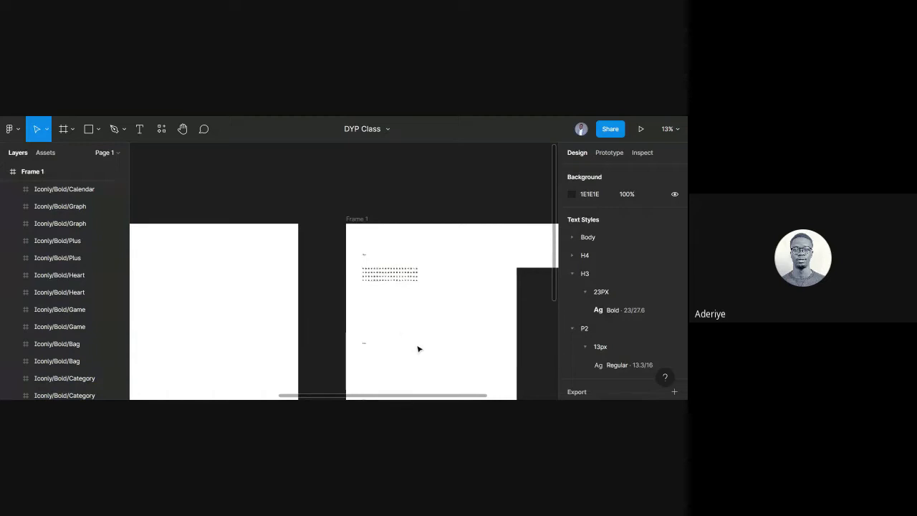
scroll(441, 348, "right", 1)
scroll(441, 348, "right", 1)
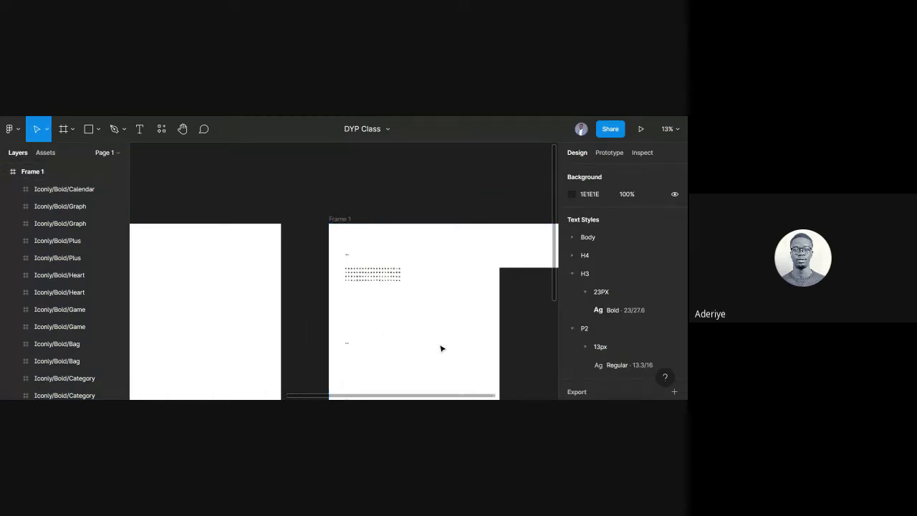
scroll(442, 348, "up", 5)
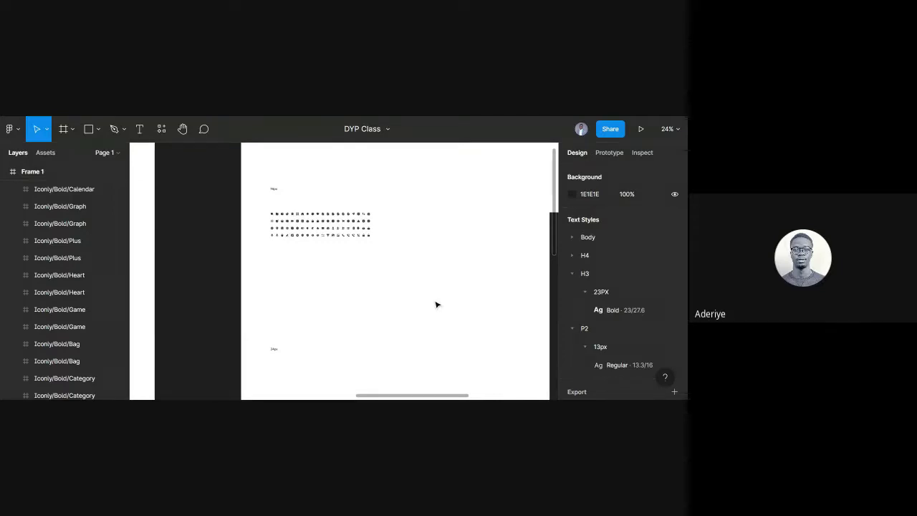
scroll(436, 304, "down", 2)
scroll(427, 270, "down", 2)
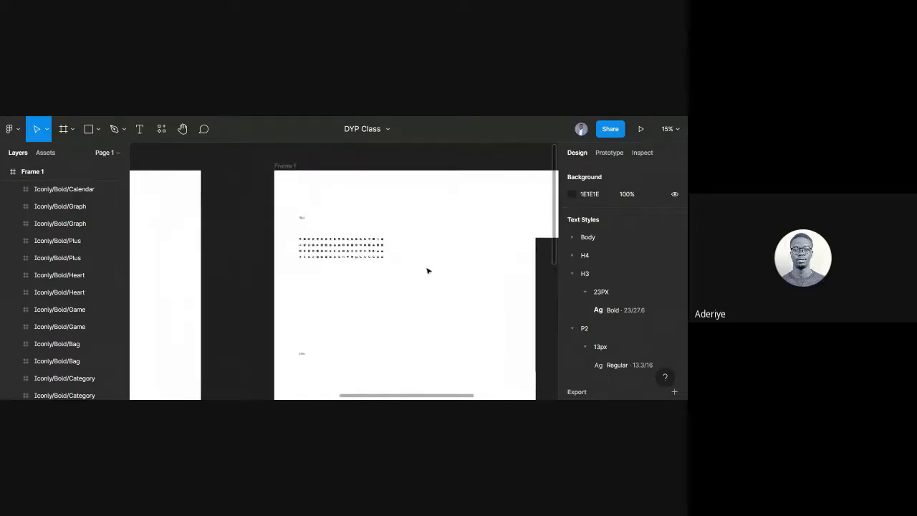
Search the plugin browser for Rename It and open its Rename Selected Layers command.
left_click(162, 132)
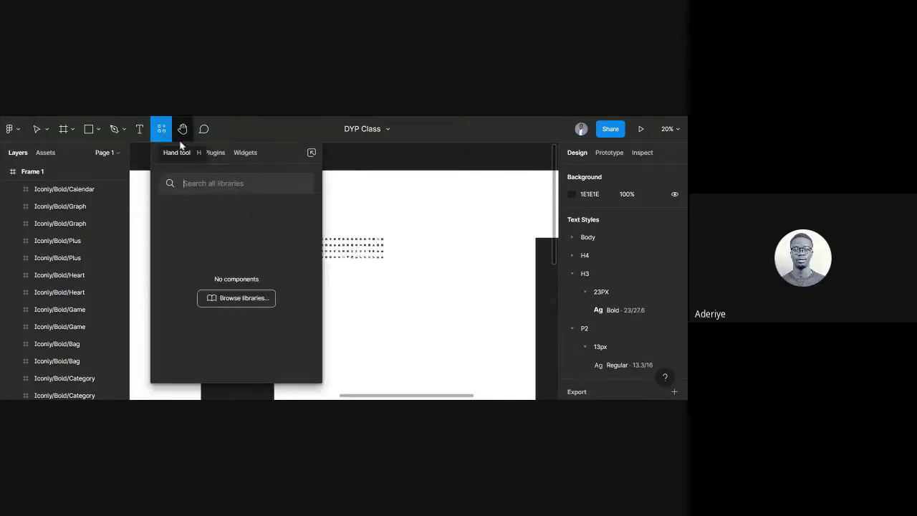
left_click(340, 164)
scroll(256, 240, "down", 5)
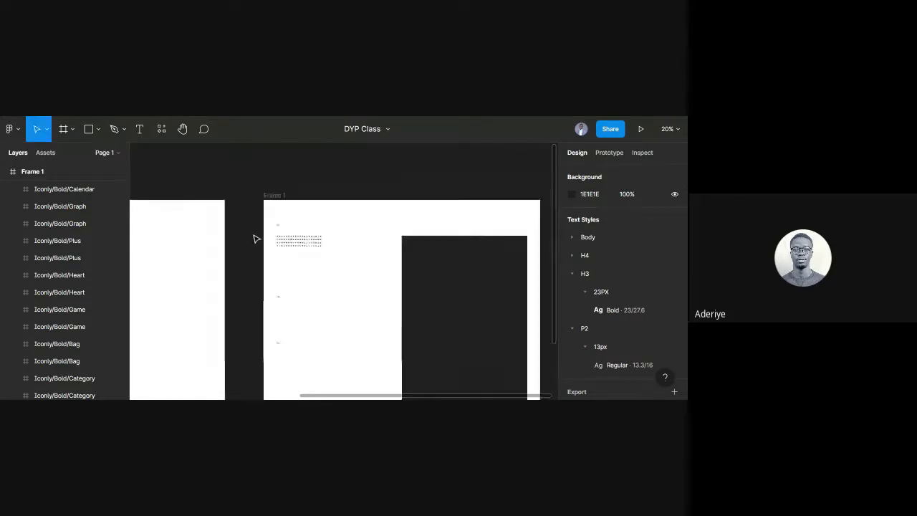
scroll(244, 258, "down", 5)
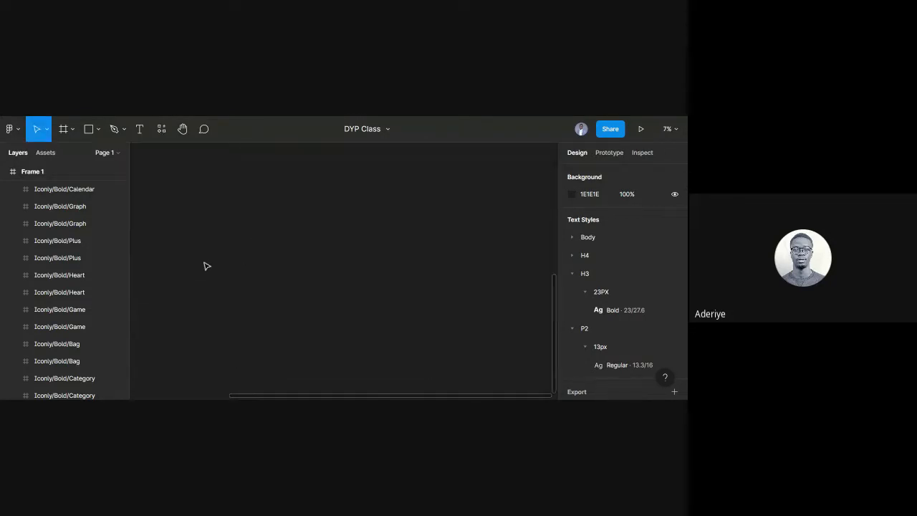
right_click(183, 243)
mouse_move(241, 334)
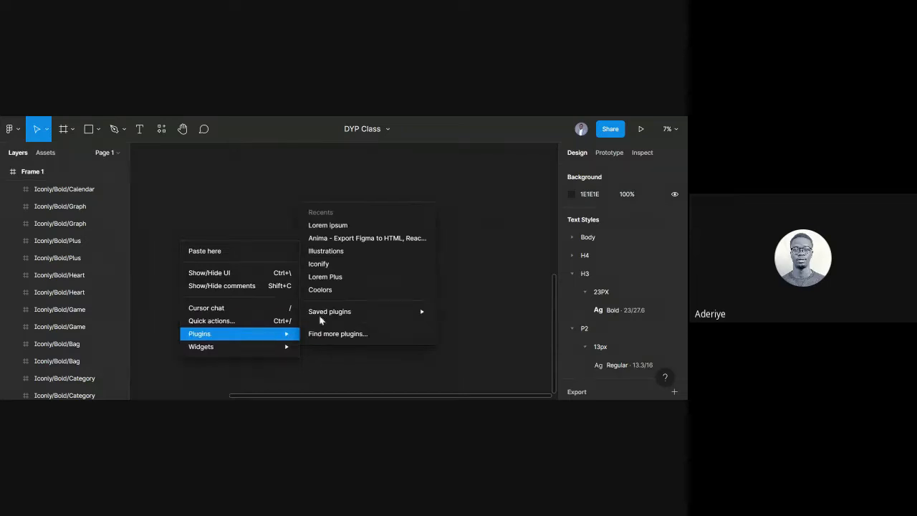
left_click(339, 334)
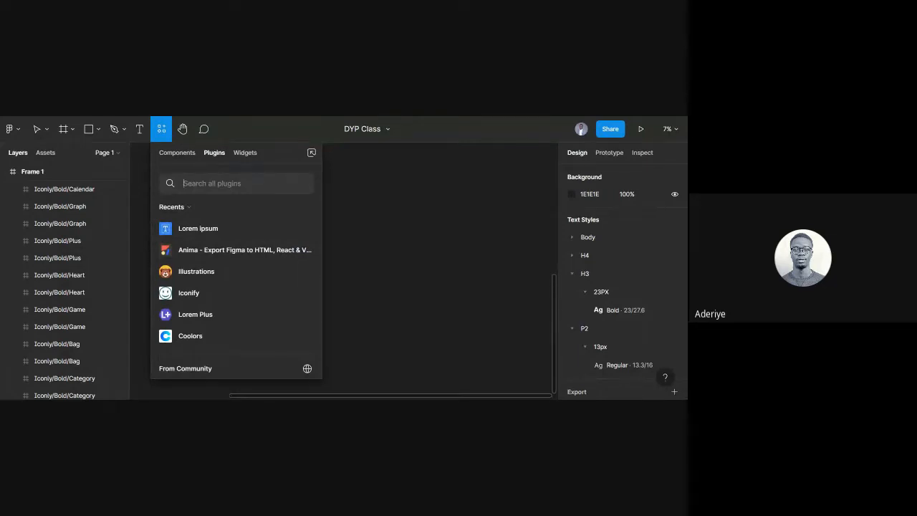
type("rename it")
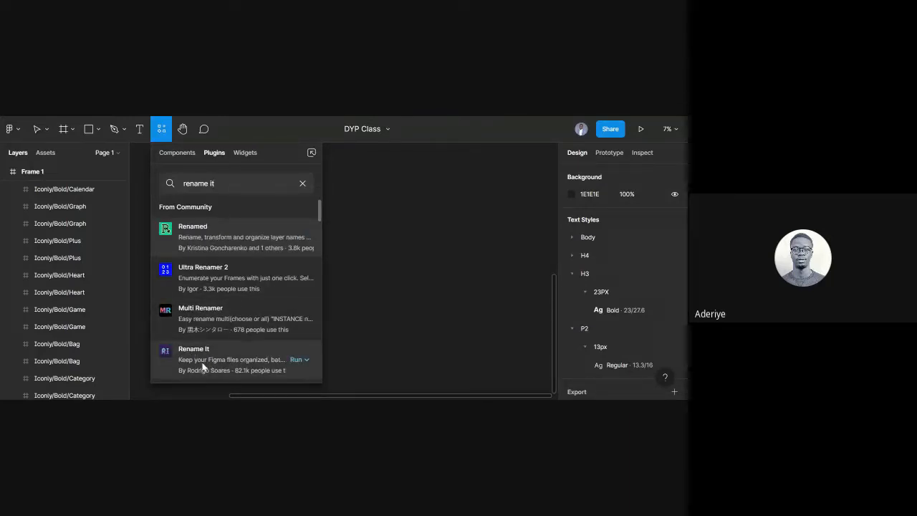
left_click(295, 360)
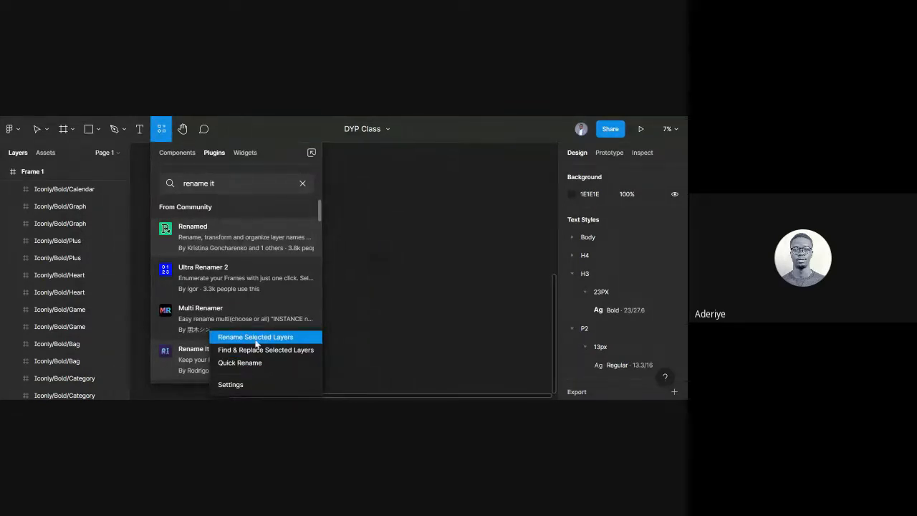
left_click(256, 342)
Marquee-select every icon in Frame 1's grid.
scroll(278, 326, "down", 3)
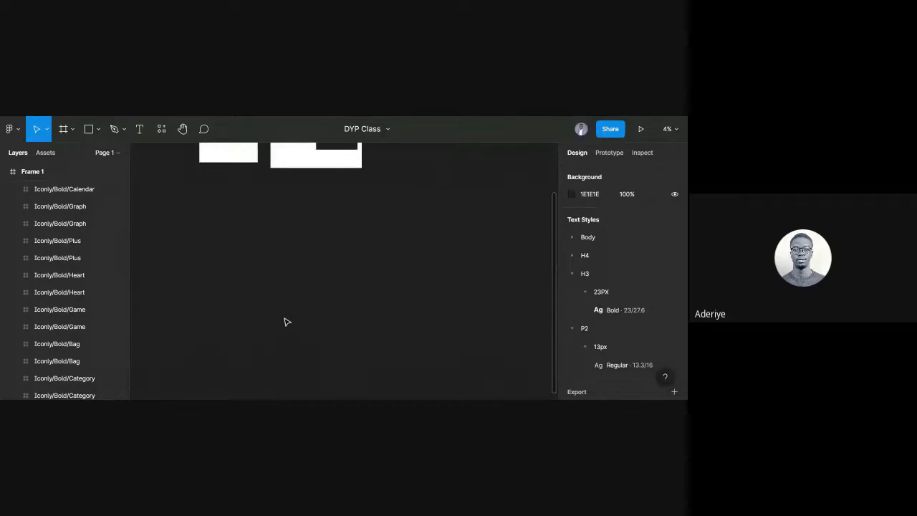
scroll(283, 323, "up", 5)
scroll(278, 310, "up", 6)
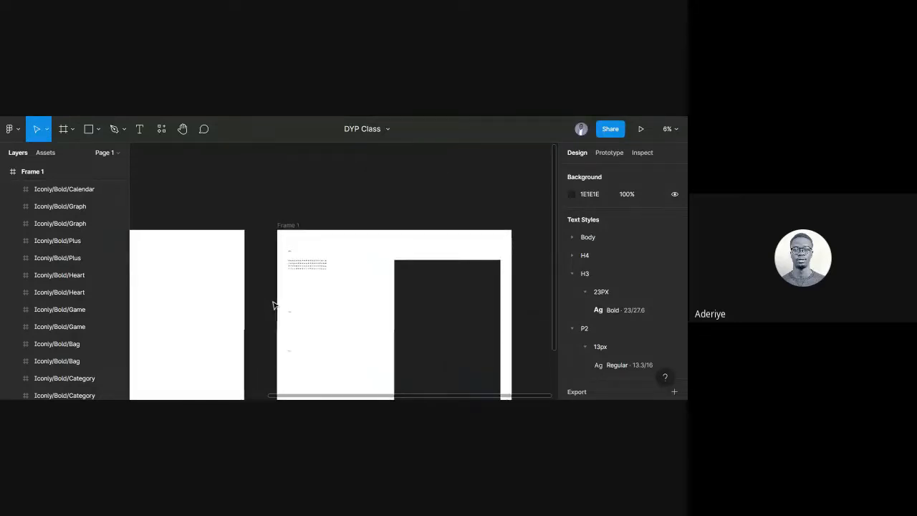
left_click_drag(279, 237, 390, 289)
scroll(326, 247, "up", 3)
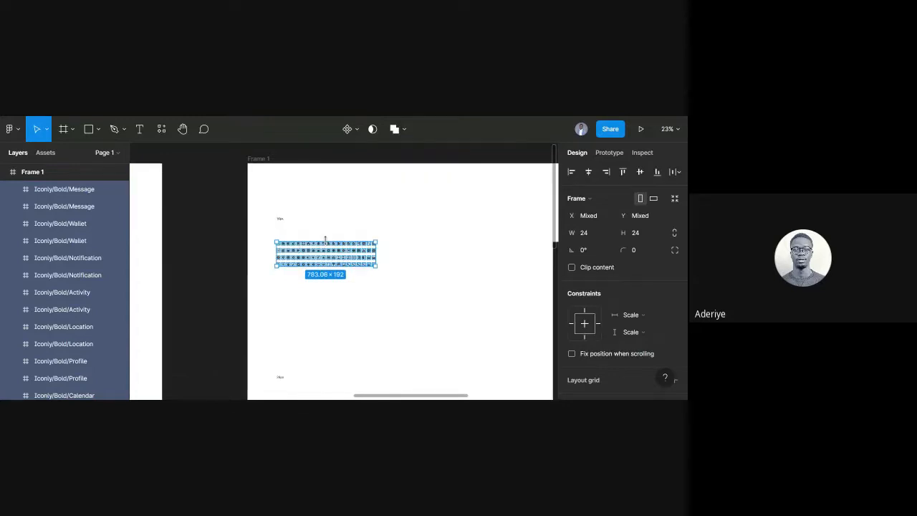
Launch Rename It's Rename Selected Layers, then dismiss it and clear the selection.
right_click(284, 256)
mouse_move(364, 352)
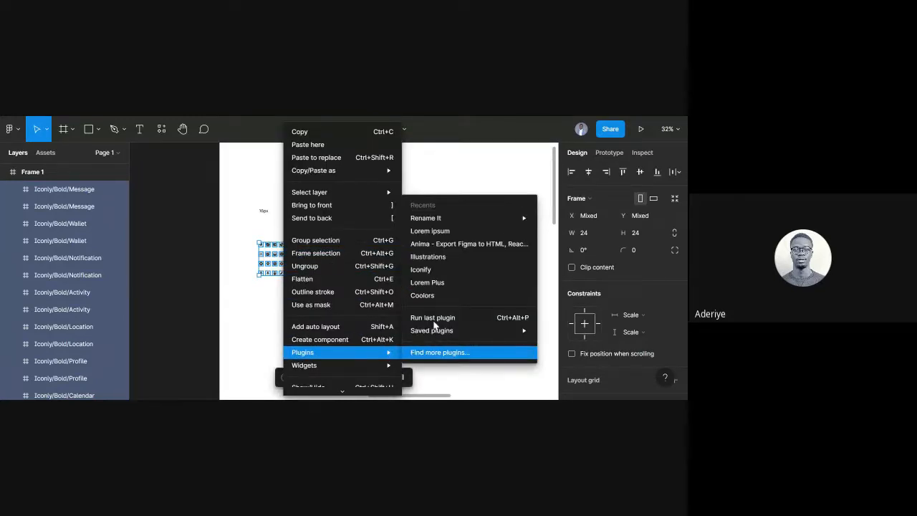
mouse_move(427, 219)
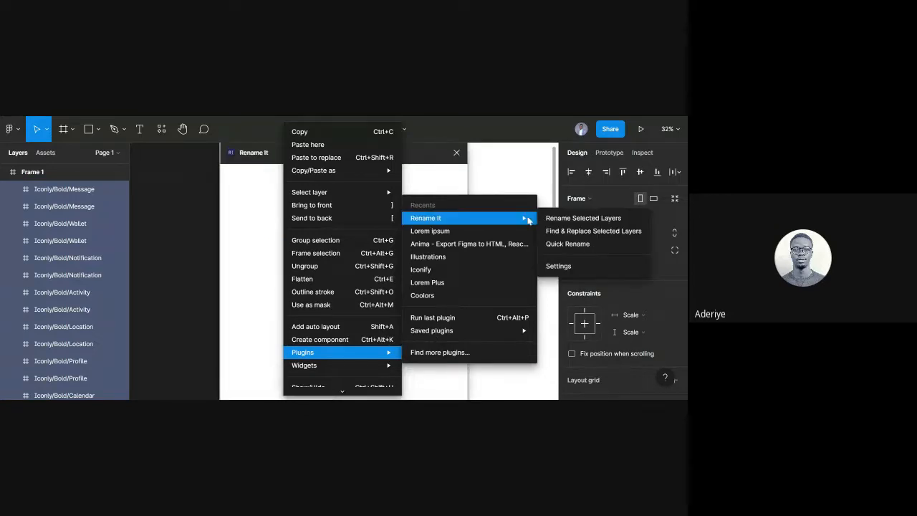
left_click(551, 219)
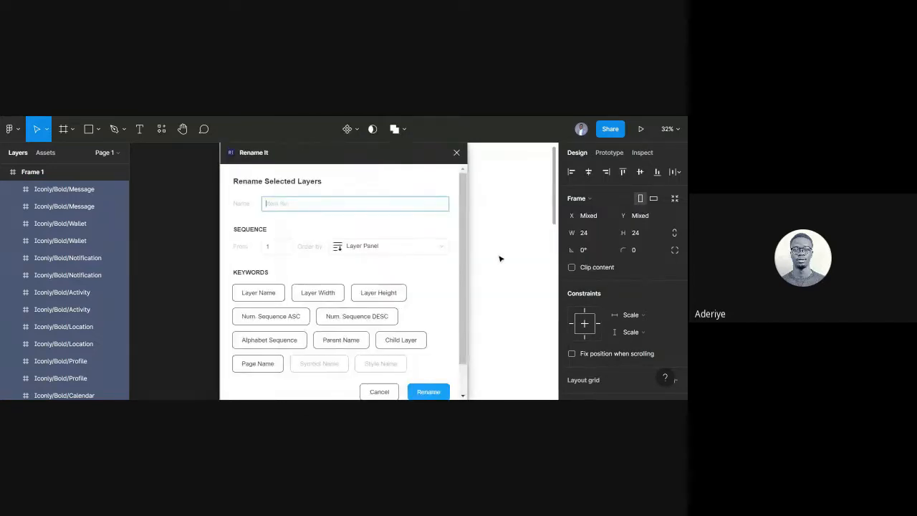
left_click(457, 152)
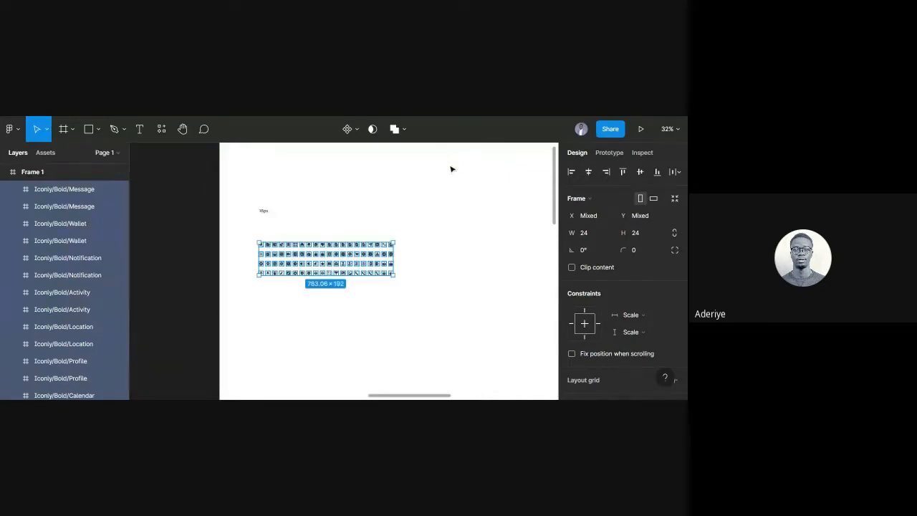
Select all the icon frames in the grid and run Plugins > Rename It > Rename Selected Layers.
mouse_move(412, 296)
left_mouse_down()
mouse_move(223, 247)
mouse_move(225, 228)
left_mouse_up()
right_click(302, 263)
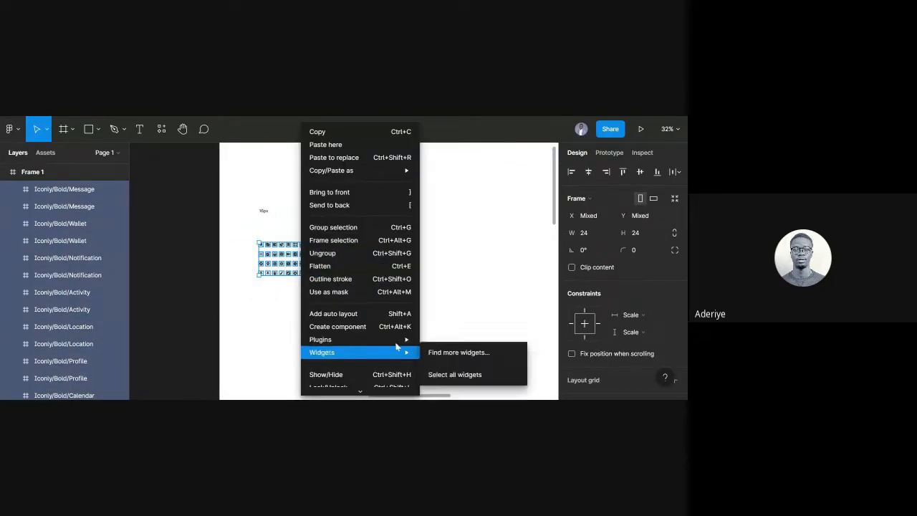
mouse_move(358, 339)
mouse_move(484, 212)
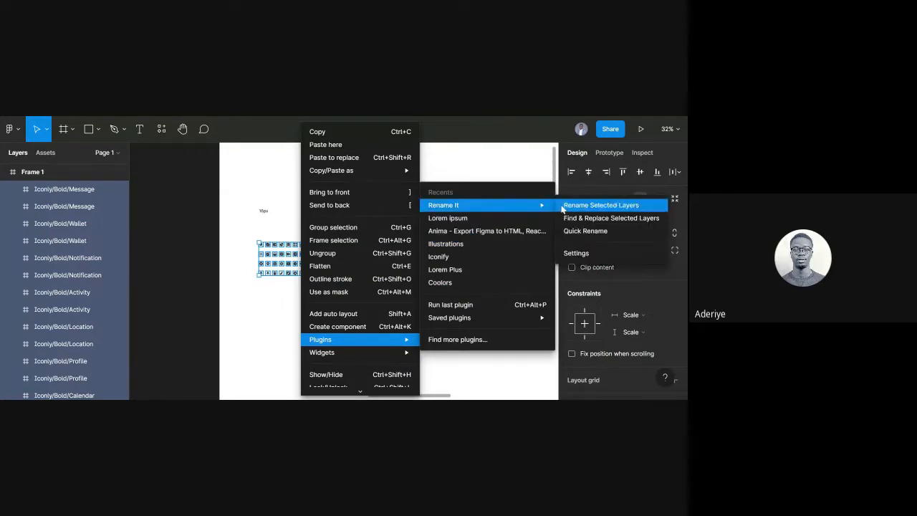
left_click(564, 209)
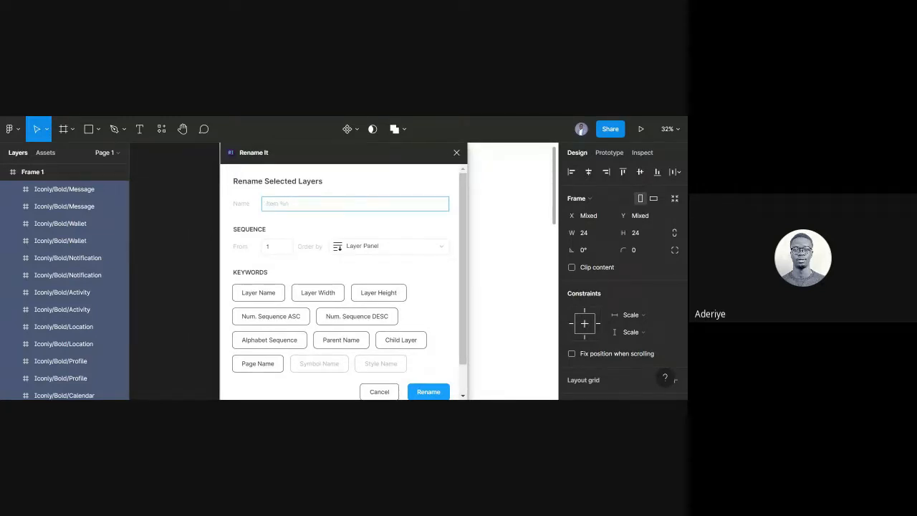
Enter the name pattern %n/16px/%n in Rename It and apply it to the icon layers.
type("Ite")
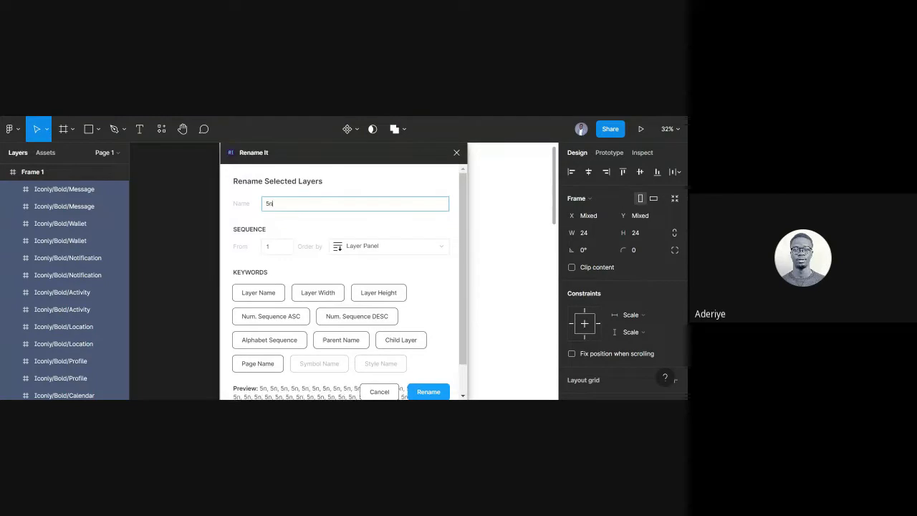
key("BackSpace")
key("BackSpace")
key("BackSpace")
type("%n/")
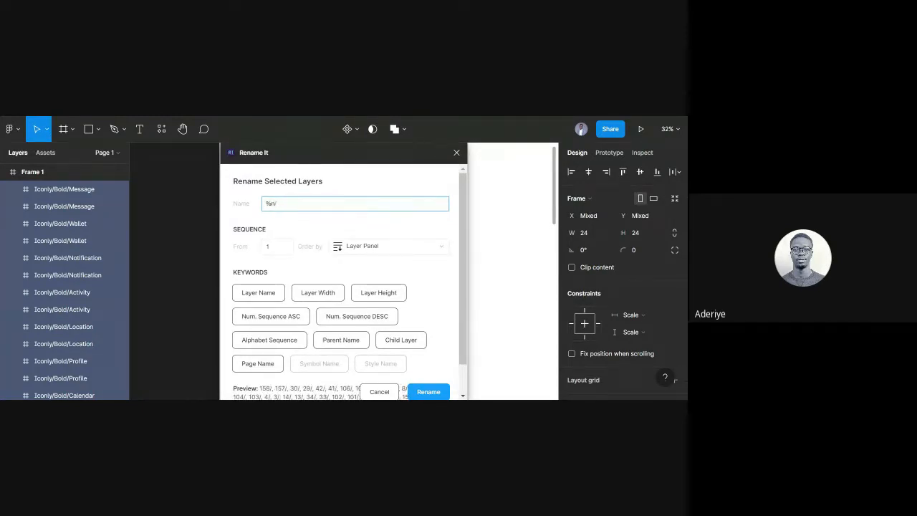
type("16px")
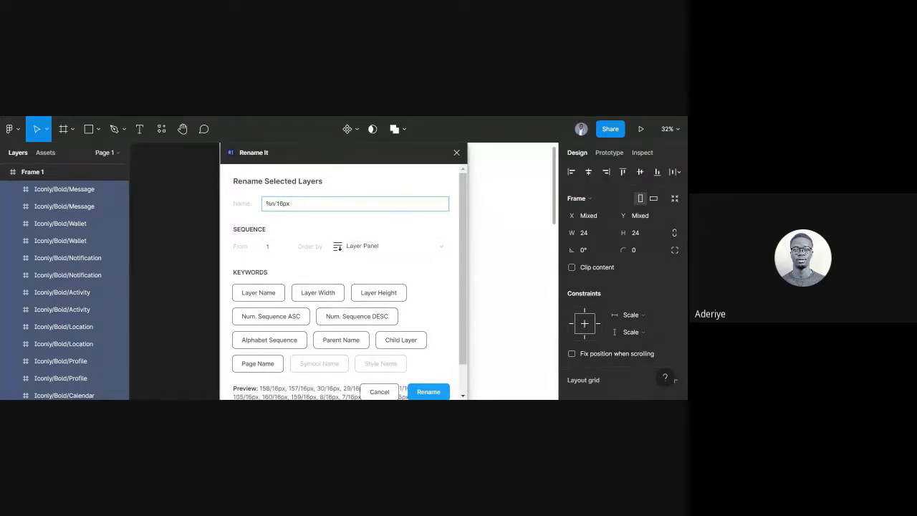
scroll(322, 228, "down", 1)
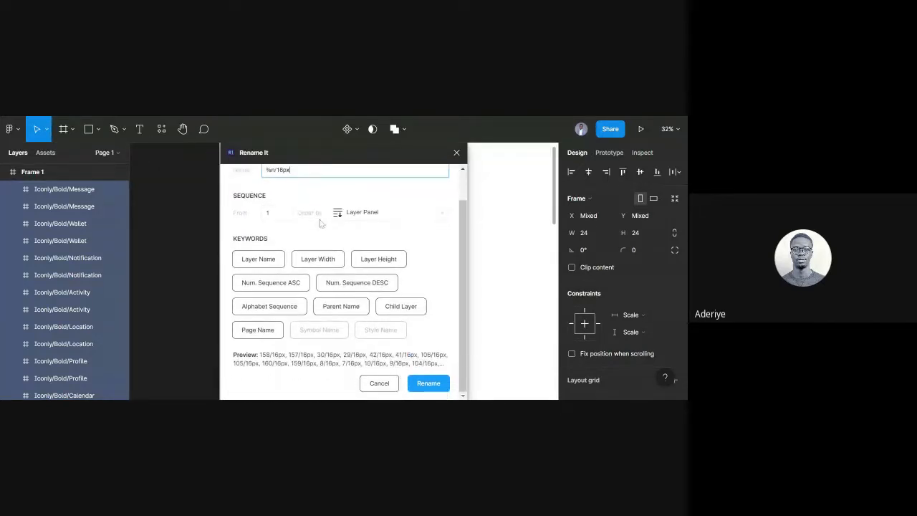
scroll(321, 228, "up", 1)
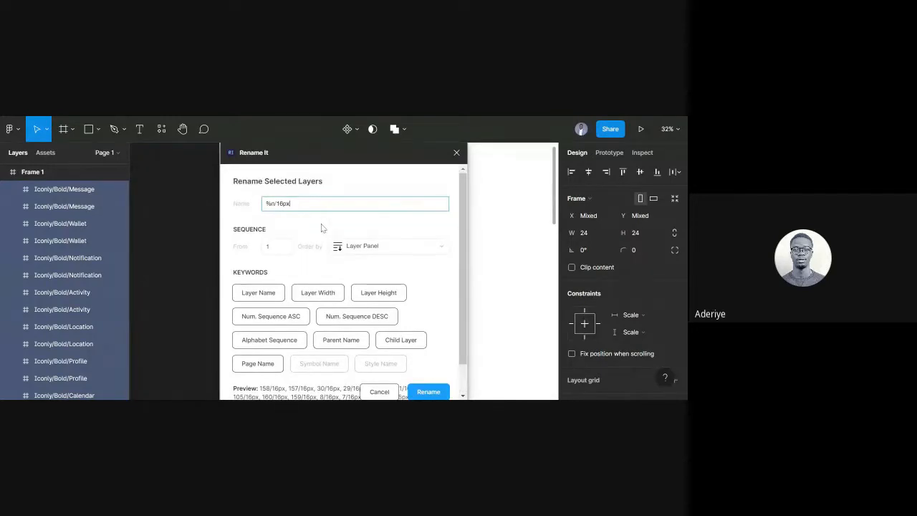
type("/")
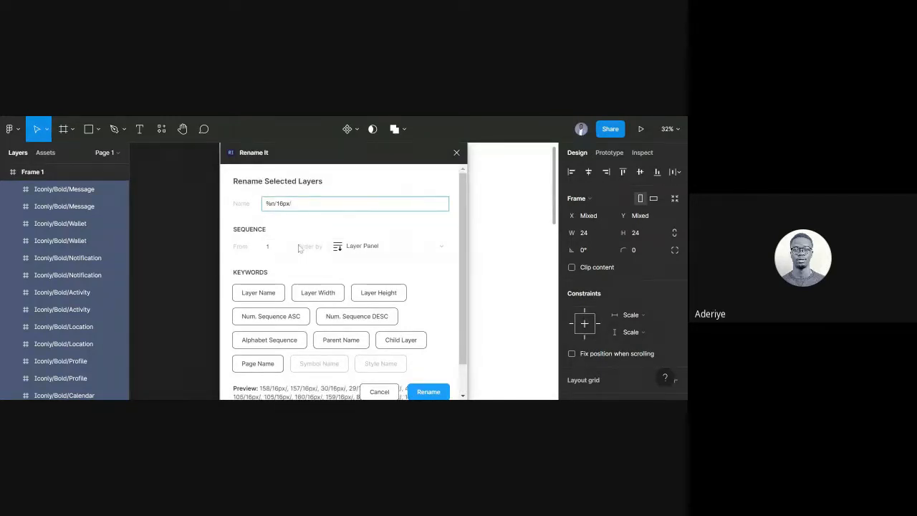
type("Bold")
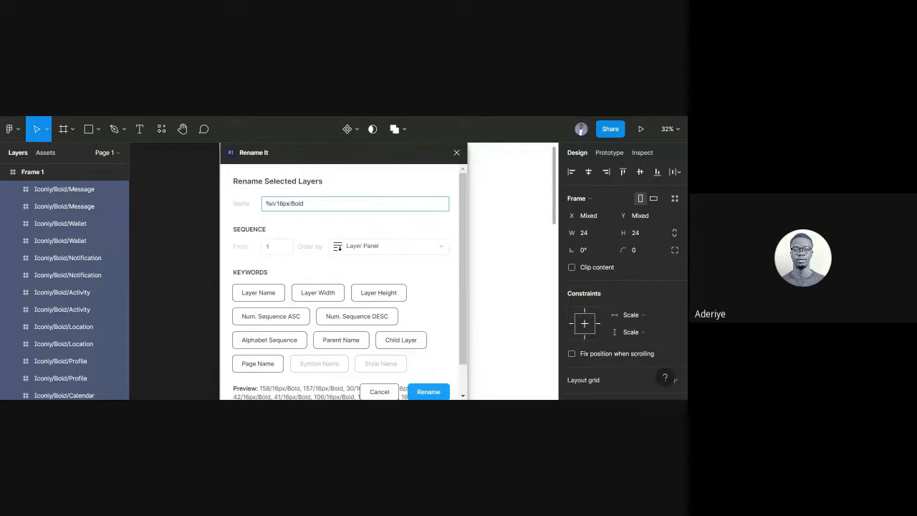
key("BackSpace")
key("BackSpace")
key("BackSpace")
key("BackSpace")
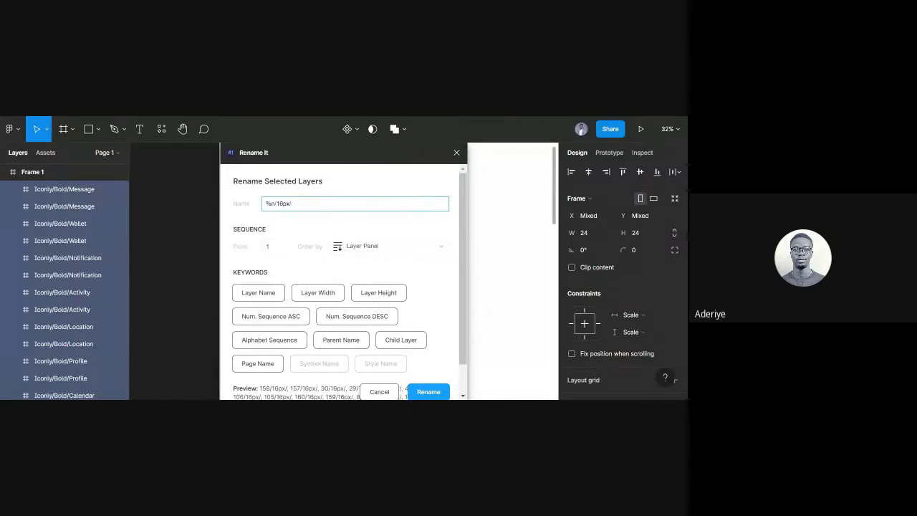
type("%N")
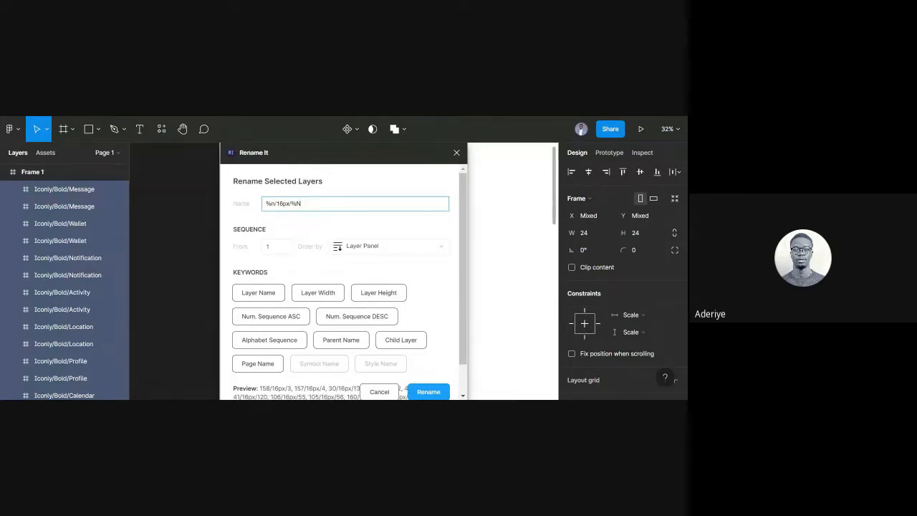
key("BackSpace")
type("n")
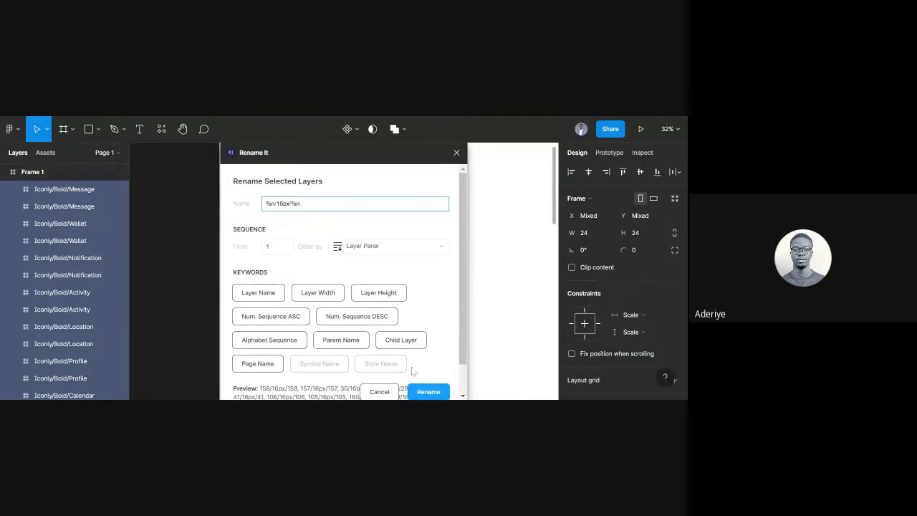
left_click(428, 392)
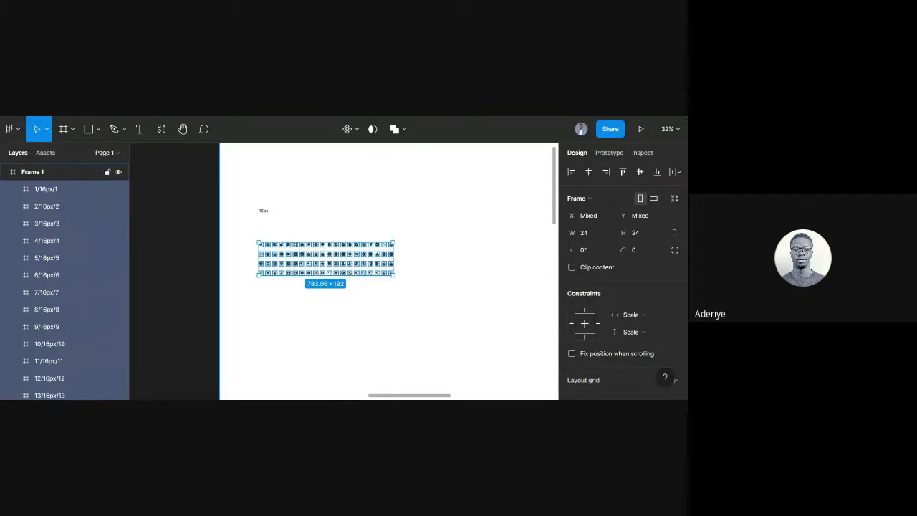
Undo the numbered rename to restore the original Iconly/Bold names, and reopen Rename It.
key("ctrl+z")
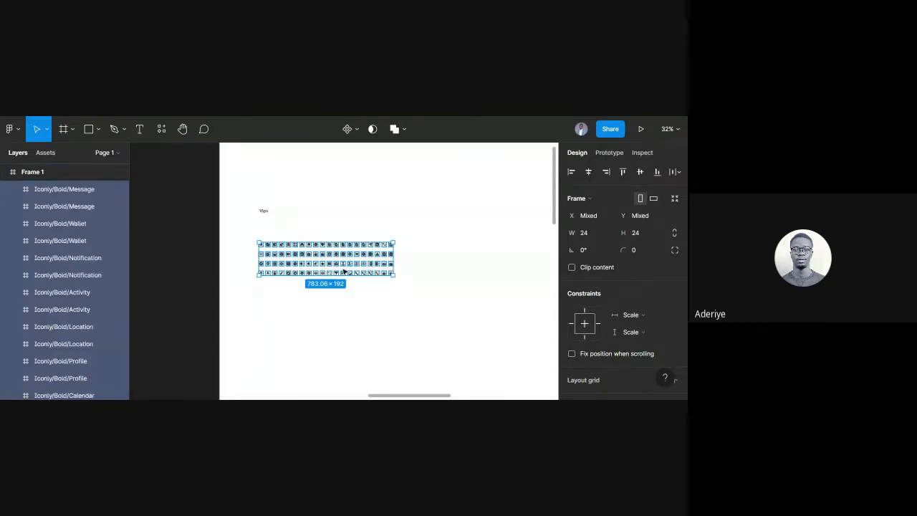
right_click(355, 271)
mouse_move(453, 354)
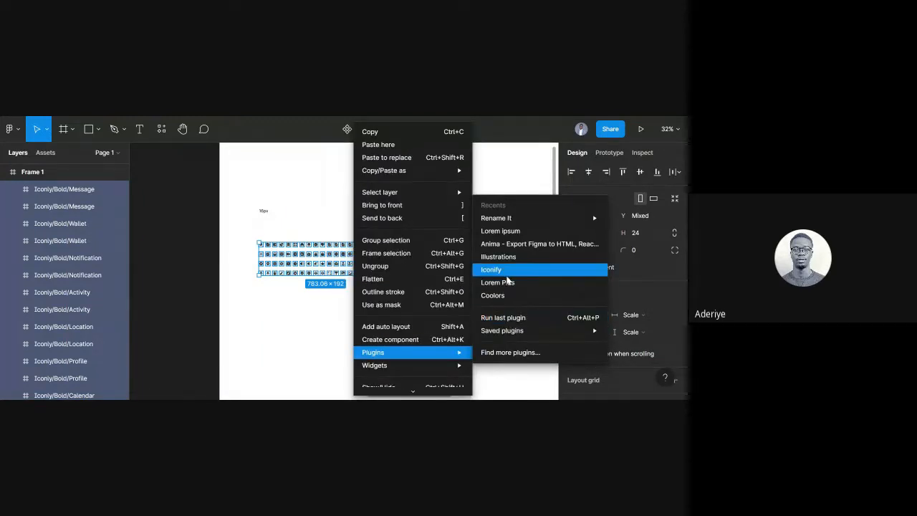
mouse_move(497, 221)
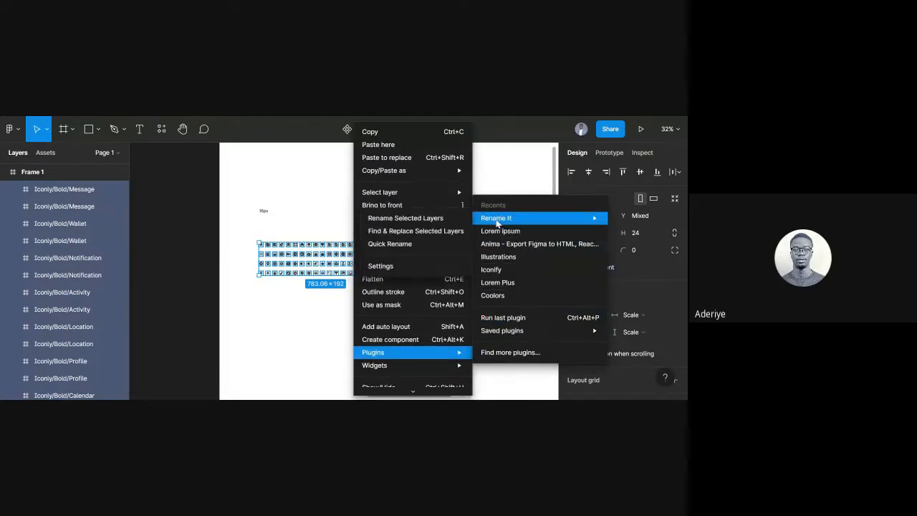
left_click(443, 222)
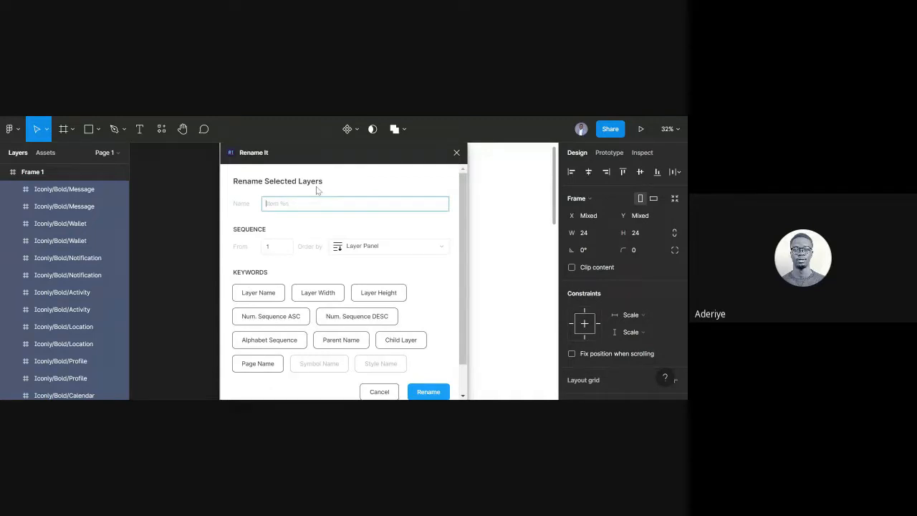
Rename the layers with Layer Name + /16 + / + Child Layer, e.g. Iconly/Bold/Message/16%/ch%.
left_click(276, 297)
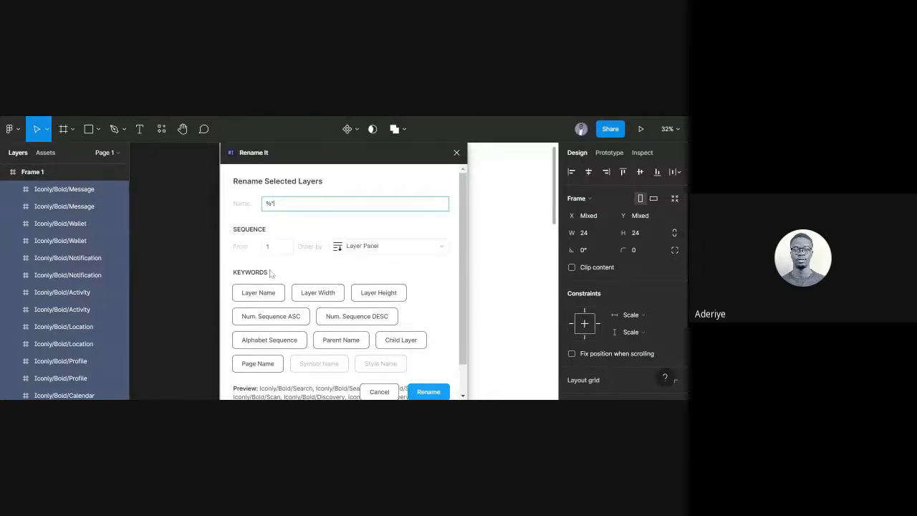
key("BackSpace")
key("BackSpace")
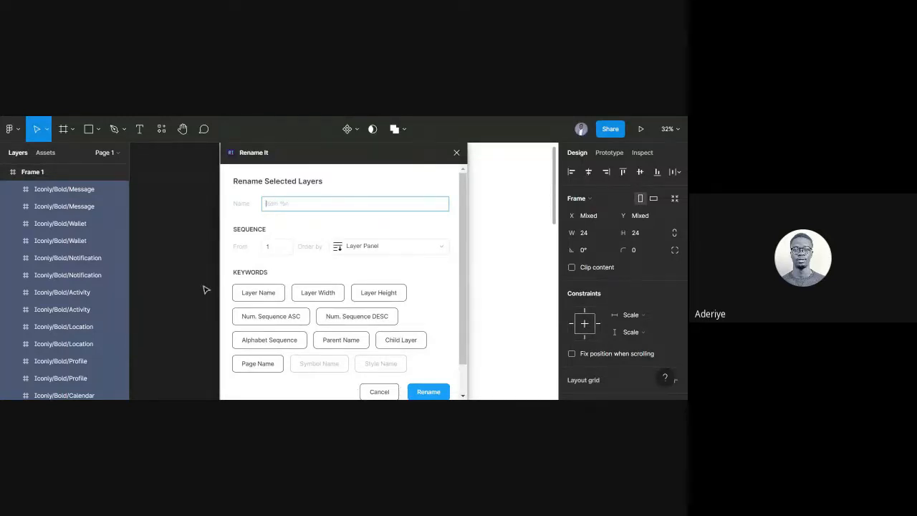
left_click(262, 290)
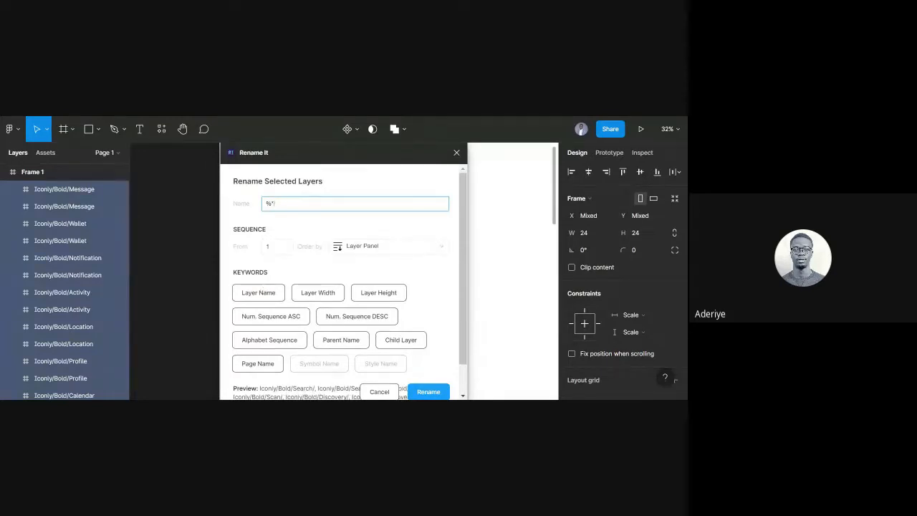
type("/16")
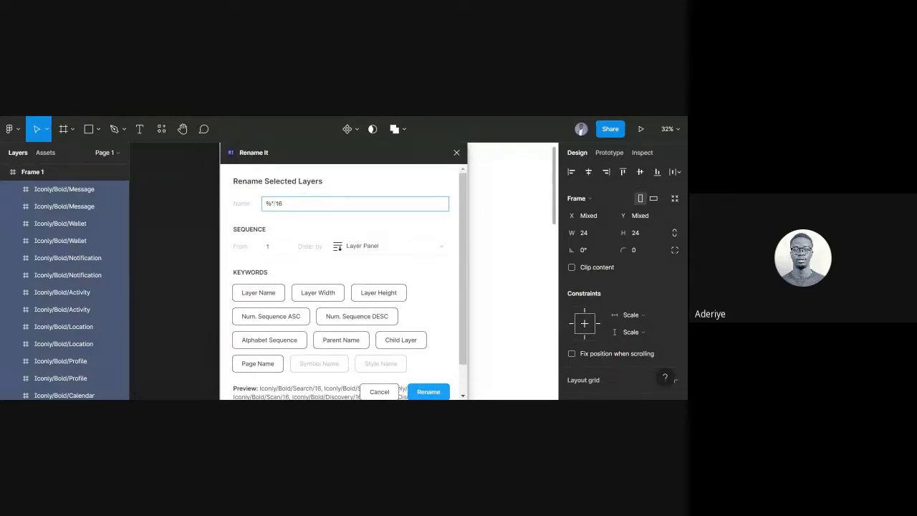
left_click(408, 342)
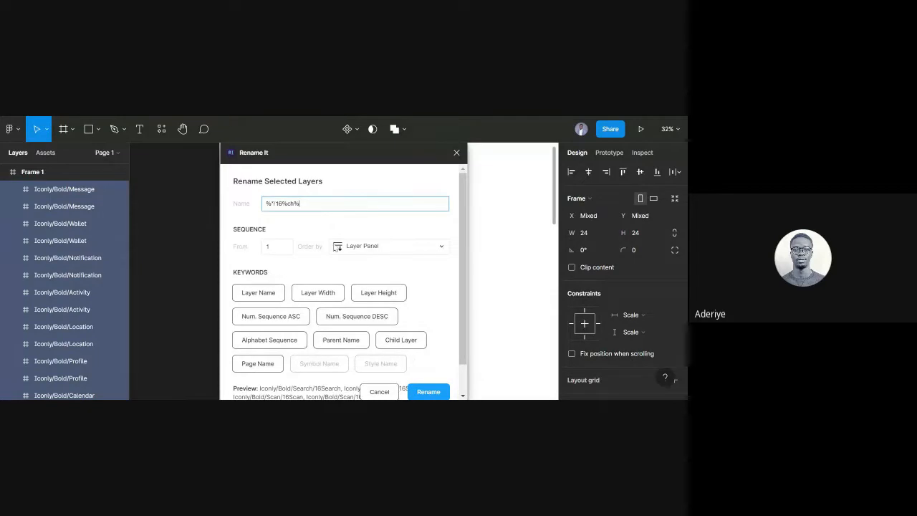
key("Right")
type("/")
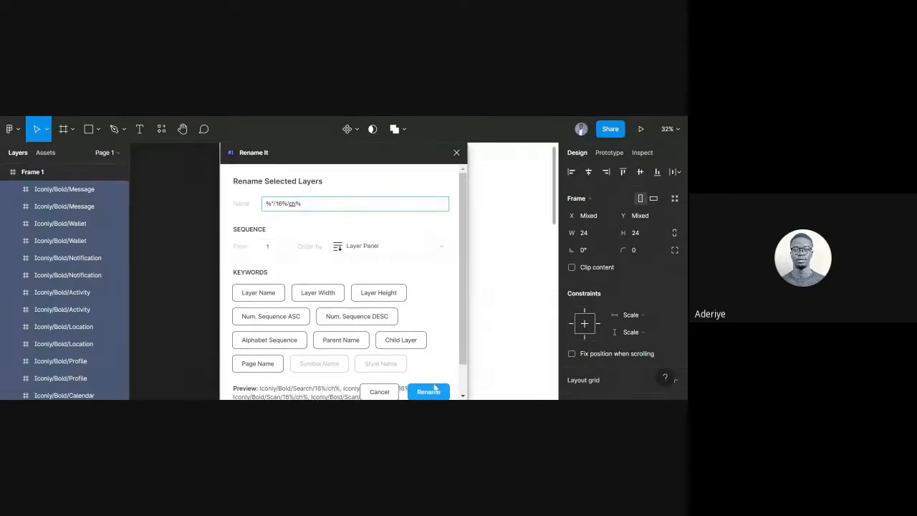
left_click(430, 391)
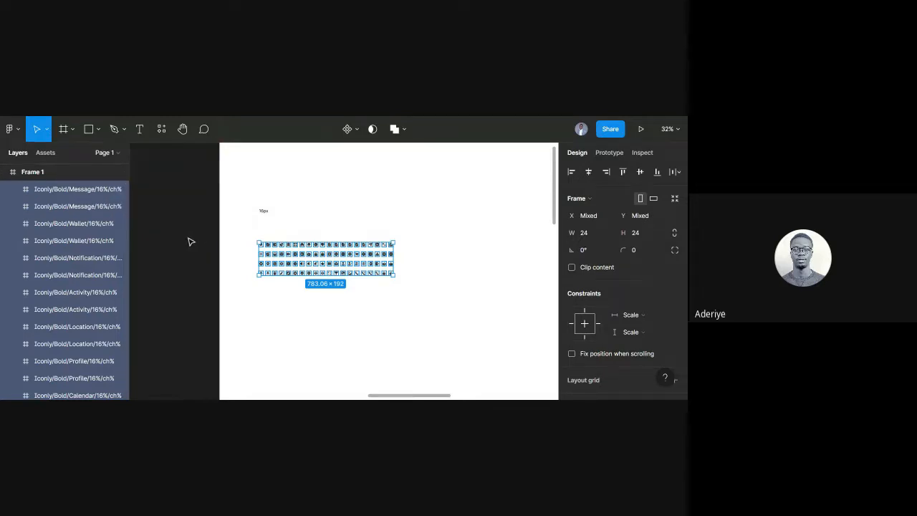
Clear the selection and reselect all the icons in Frame 1's grid.
scroll(190, 239, "down", 3)
left_click(336, 326)
left_click_drag(375, 301, 212, 230)
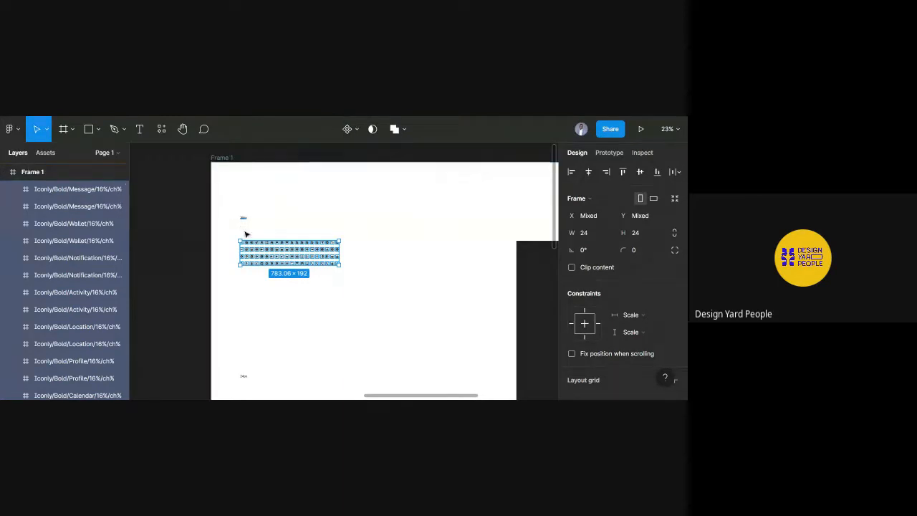
Combine the icon frames into a single Iconly component set.
left_click(356, 130)
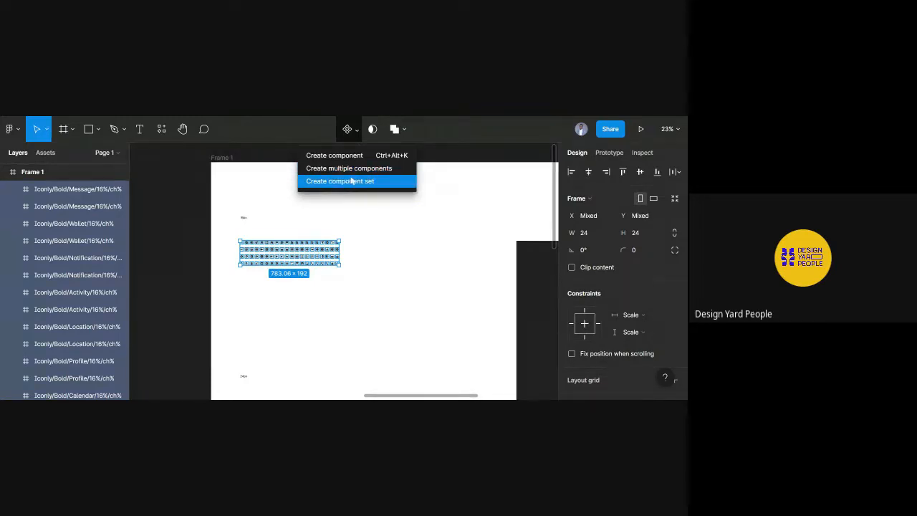
left_click(352, 180)
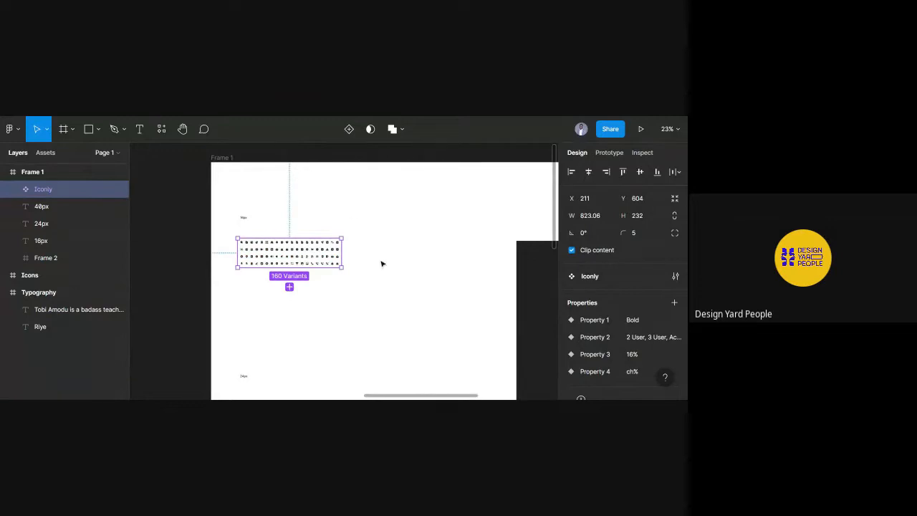
left_click(198, 198)
Place an Iconly instance from local components into Frame 1, keeping size 16%.
scroll(215, 238, "down", 2)
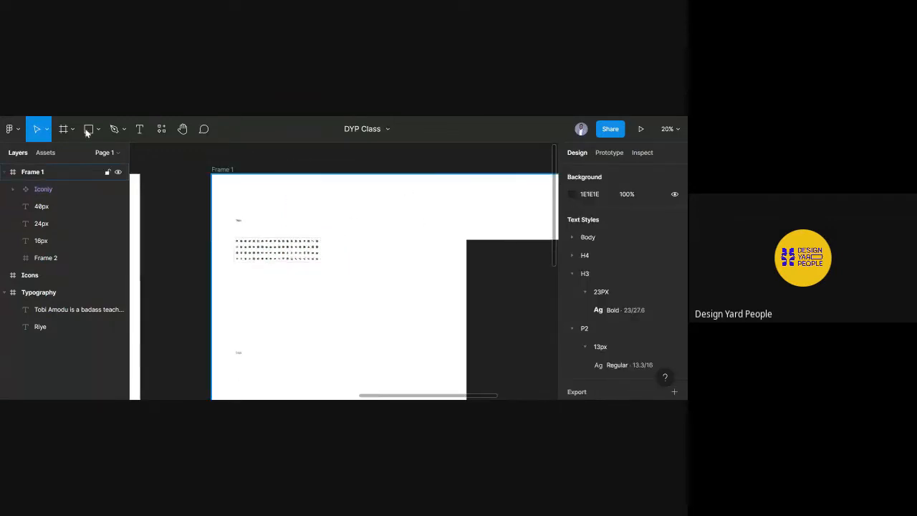
left_click(45, 153)
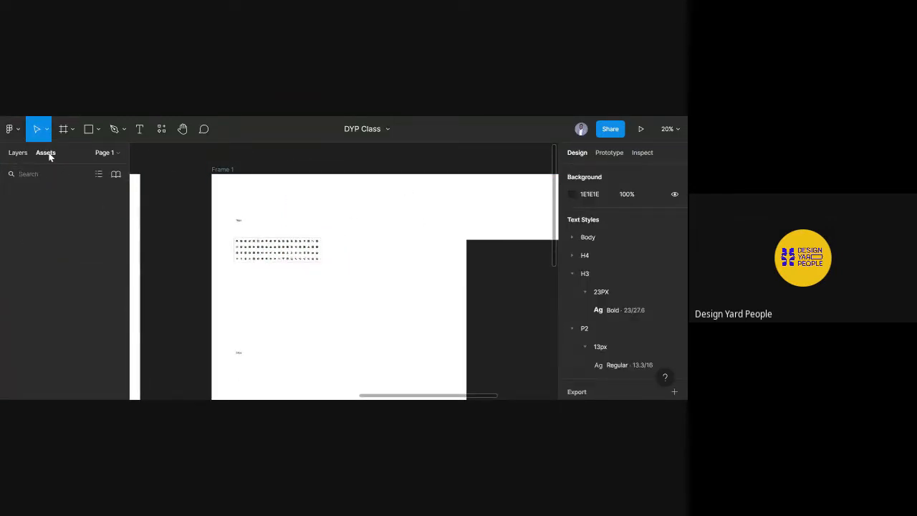
left_click(10, 213)
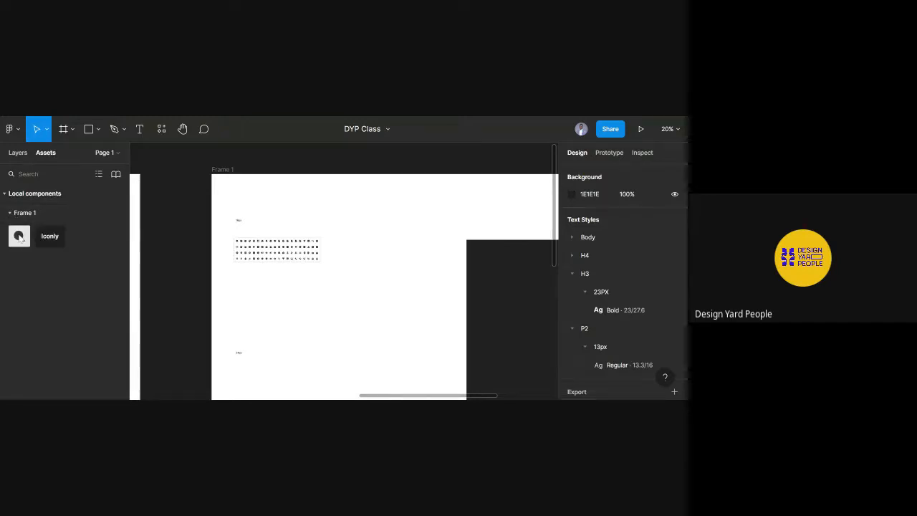
left_click_drag(20, 236, 318, 330)
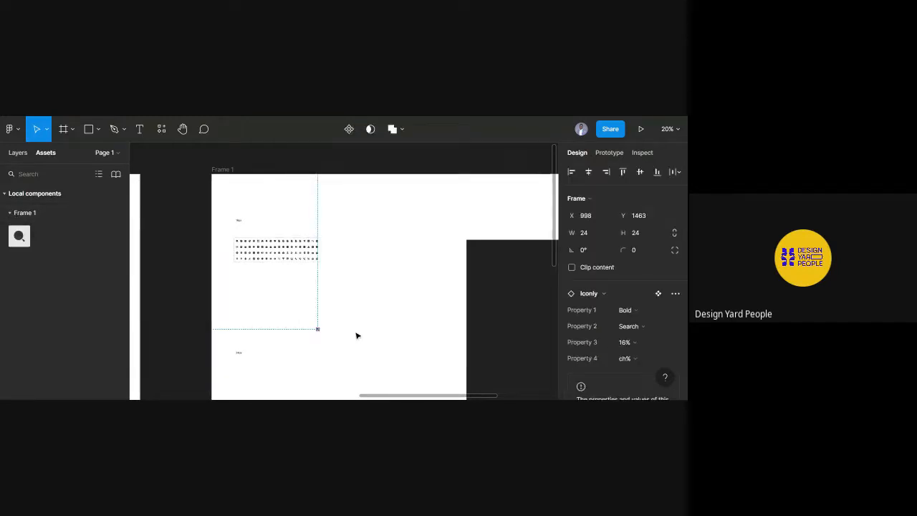
left_click(637, 342)
left_click(384, 285)
Delete the test instance and undo back to the separate icon frames.
left_click(18, 152)
left_click(371, 248)
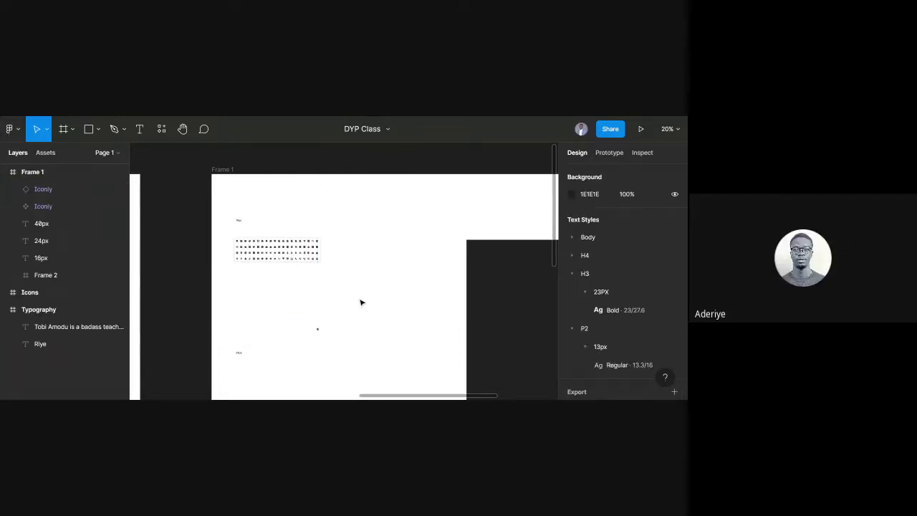
left_click(320, 328)
key("Delete")
left_click_drag(338, 277, 204, 219)
left_click(361, 327)
key("ctrl+z")
key("ctrl+z")
key("ctrl+z")
key("ctrl+z")
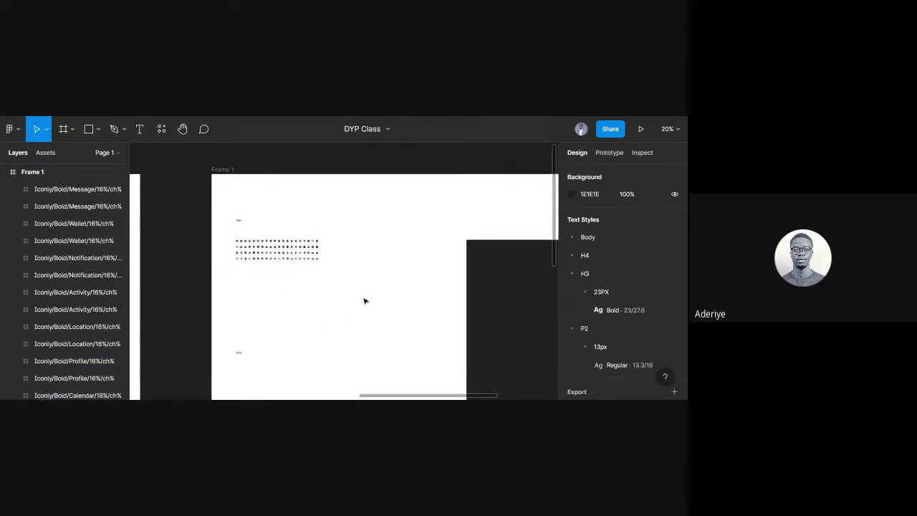
Batch-rename the selected icons with Rename It to Layer Name + /16.
left_click_drag(346, 277, 223, 235)
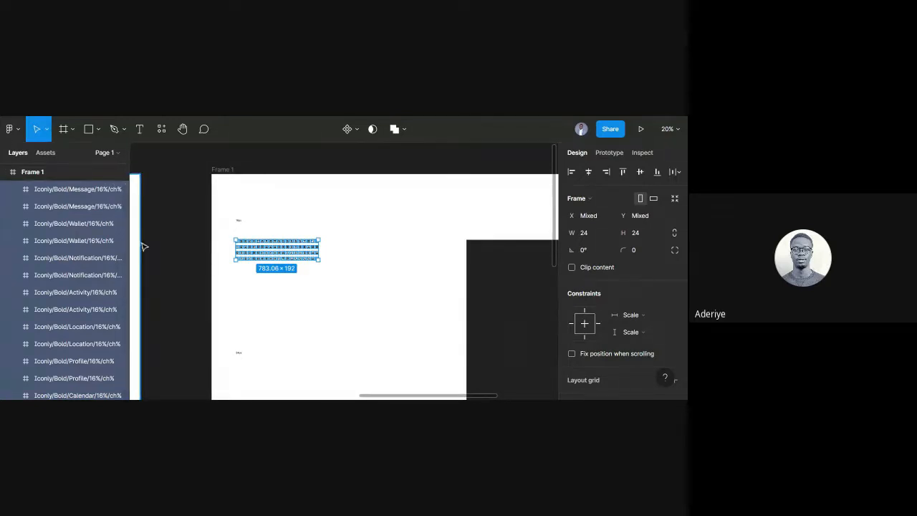
right_click(288, 255)
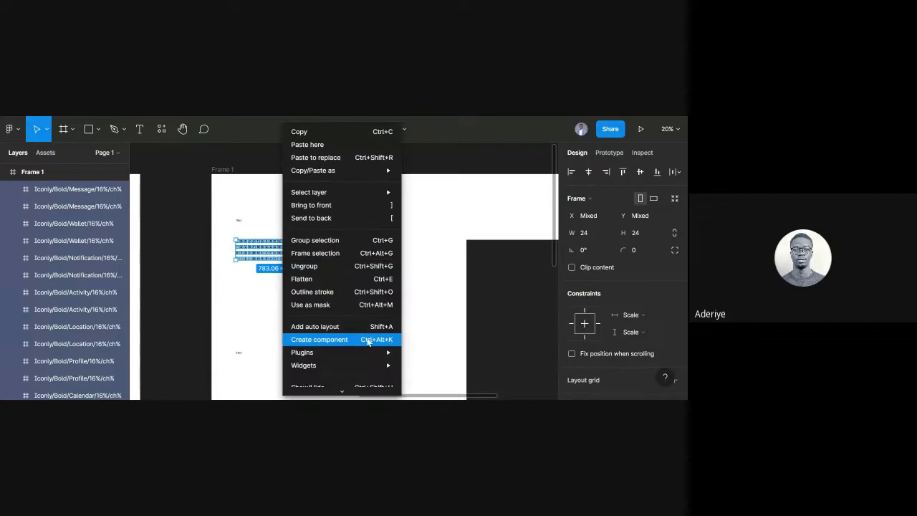
mouse_move(378, 356)
mouse_move(433, 220)
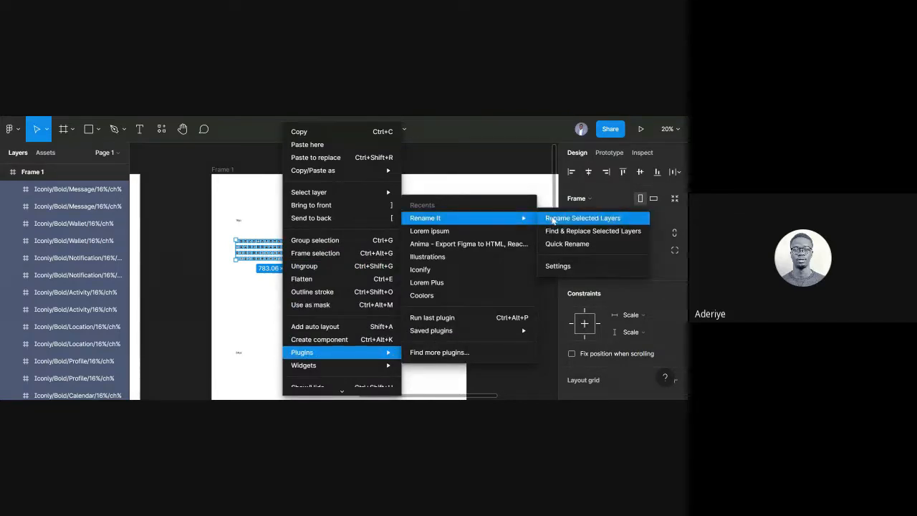
left_click(554, 219)
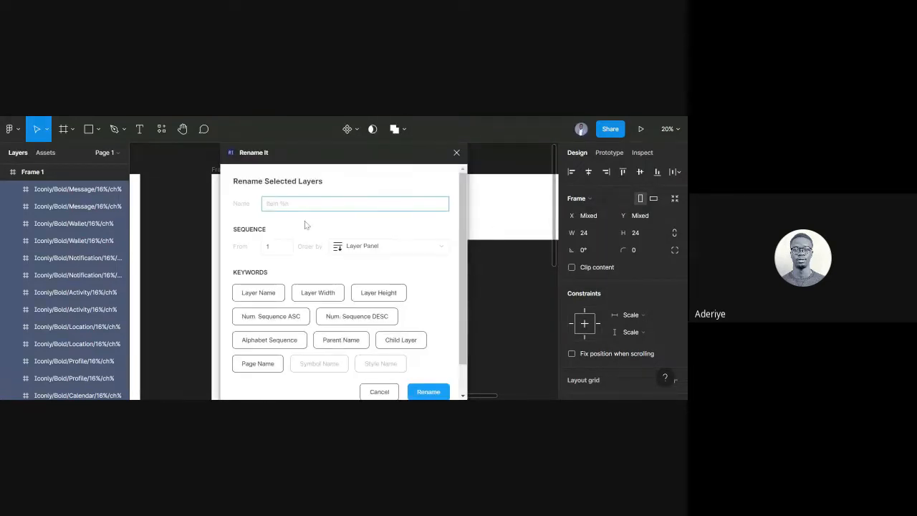
left_click(252, 296)
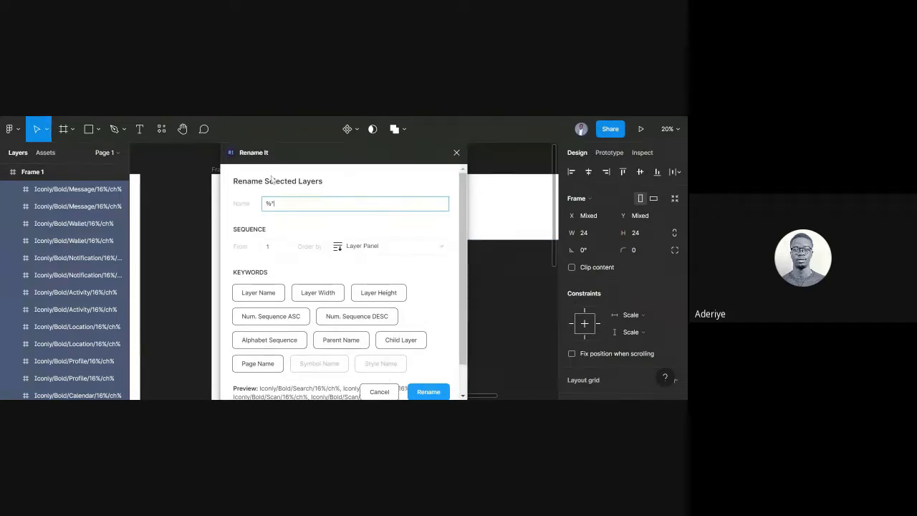
type("/16")
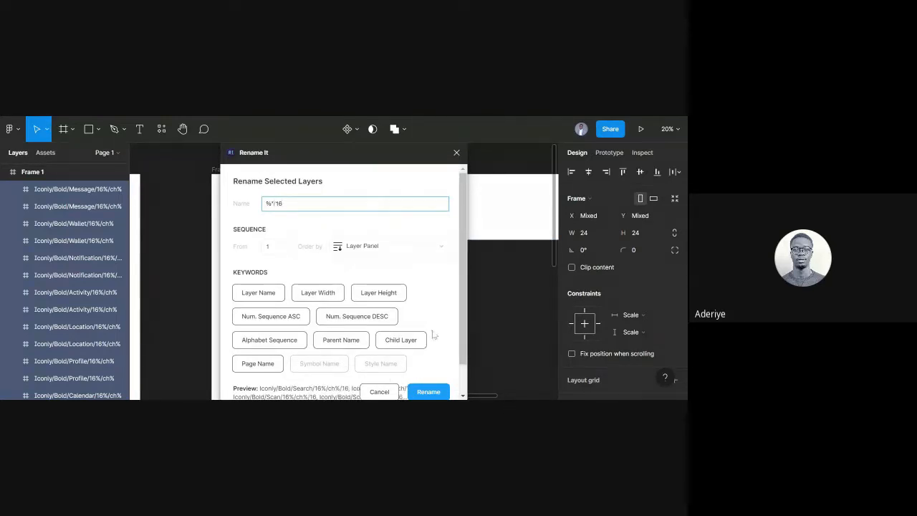
left_click(430, 392)
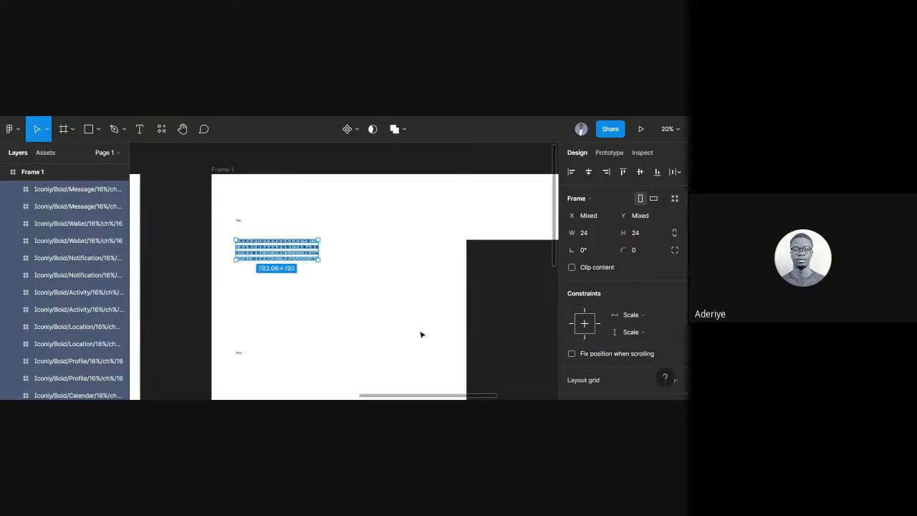
Try Rename It's Quick Rename with 'Iocnly/16px', then dismiss it without applying.
right_click(301, 250)
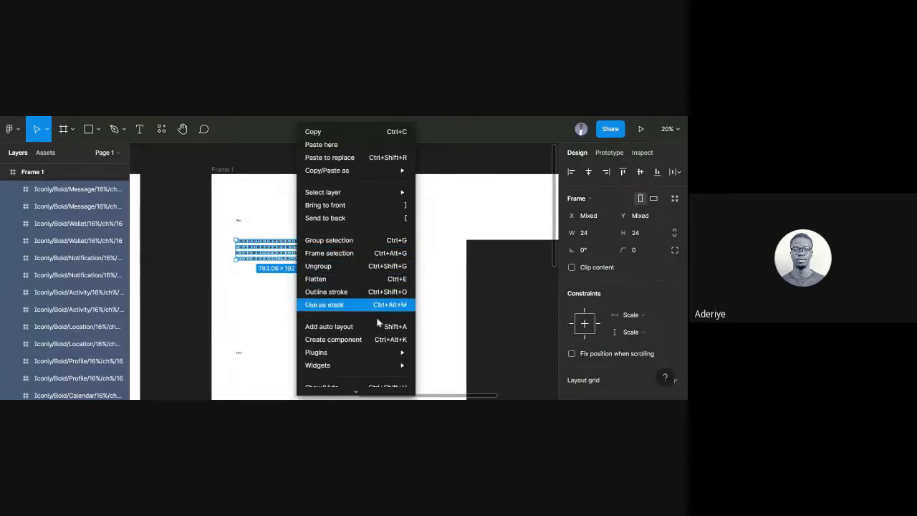
mouse_move(386, 352)
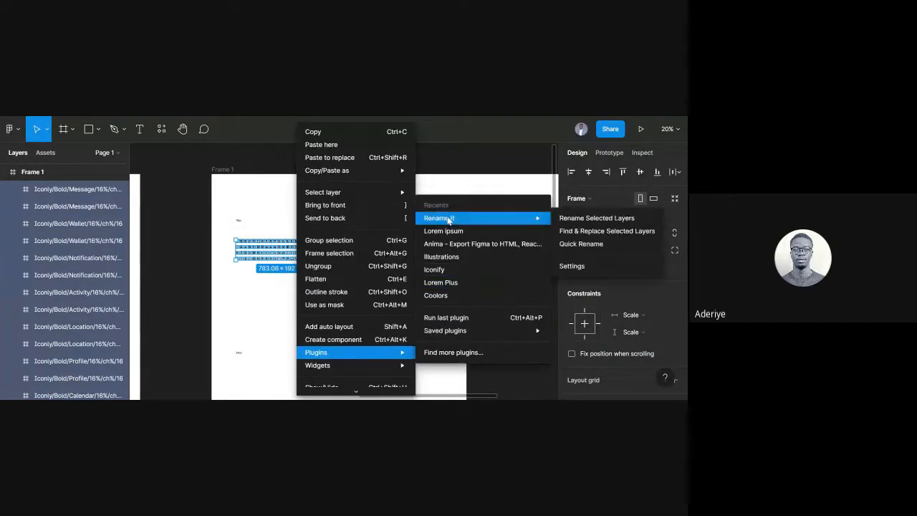
mouse_move(523, 218)
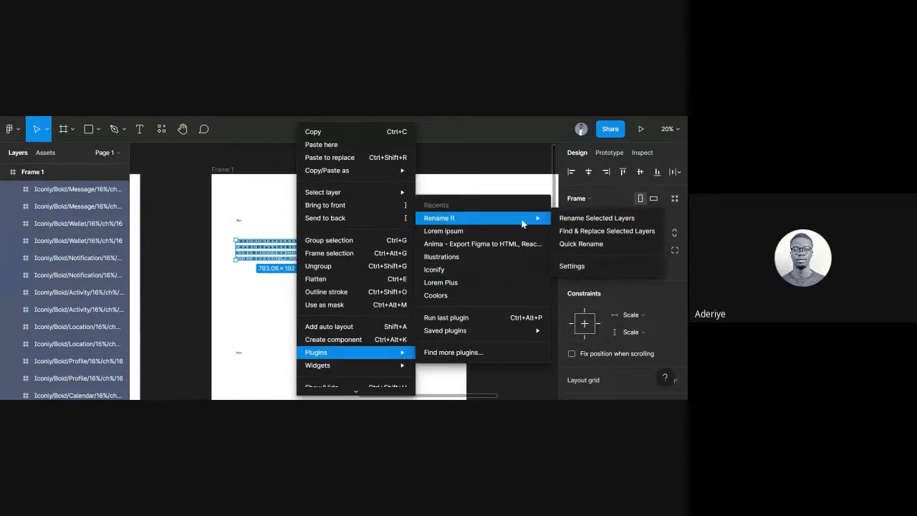
left_click(581, 245)
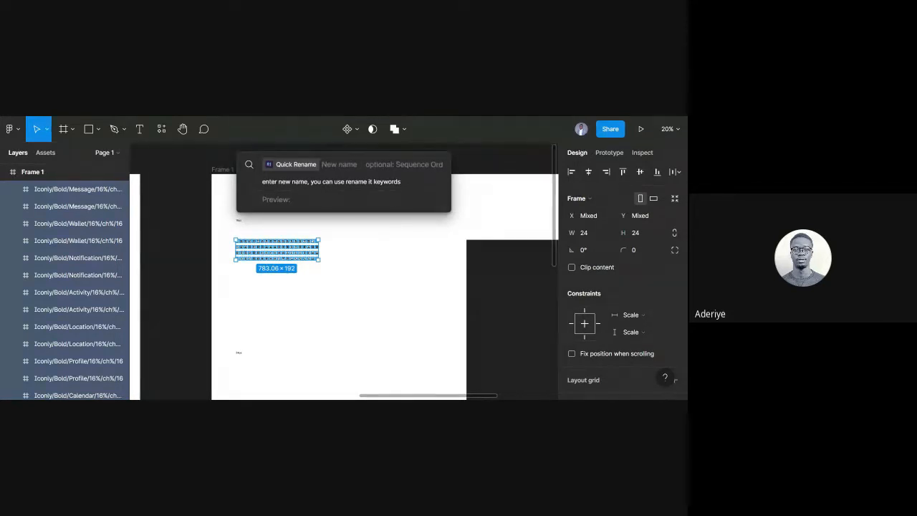
type("Iocnly/")
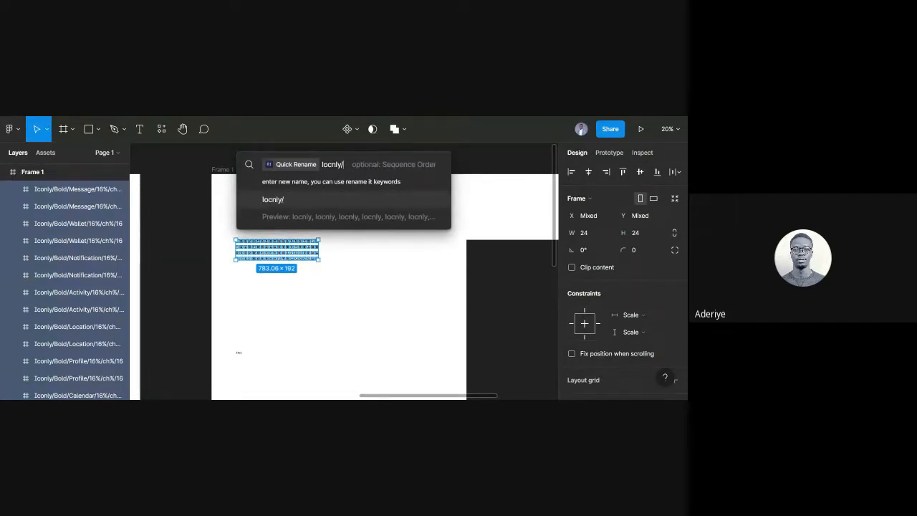
type("16px")
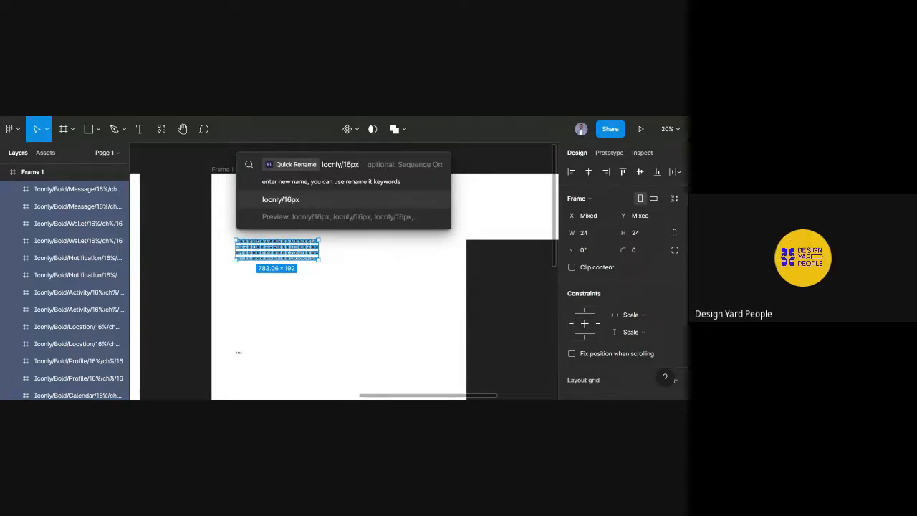
key("Return")
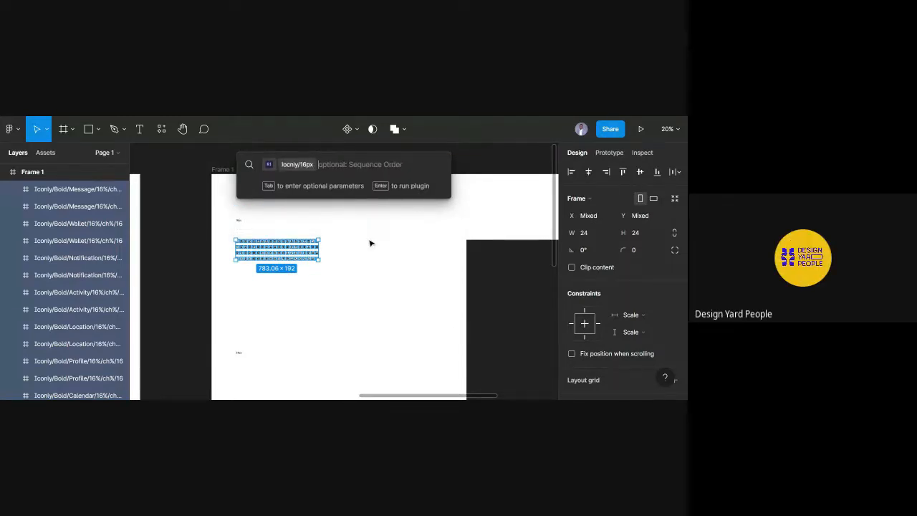
left_click(369, 242)
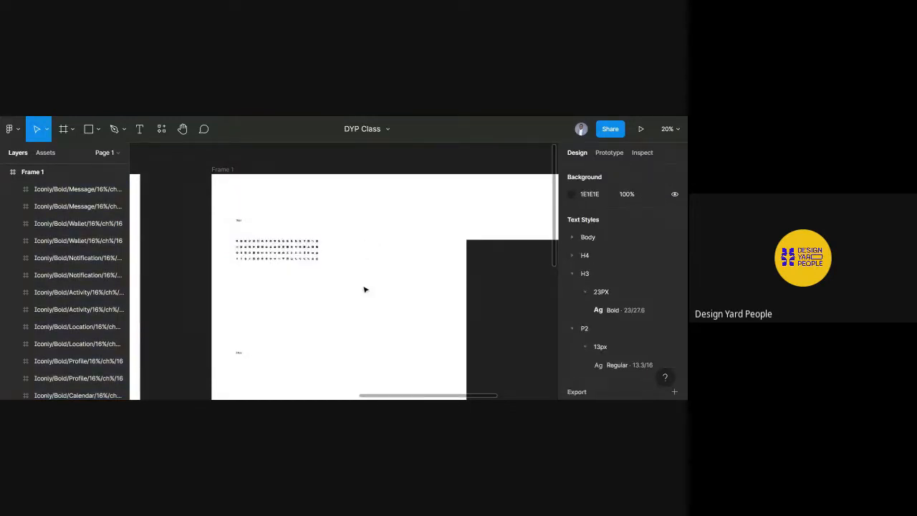
Undo the size suffixes so names read Iconly/Bold/Name, and reselect the icon grid.
left_click_drag(363, 287, 225, 234)
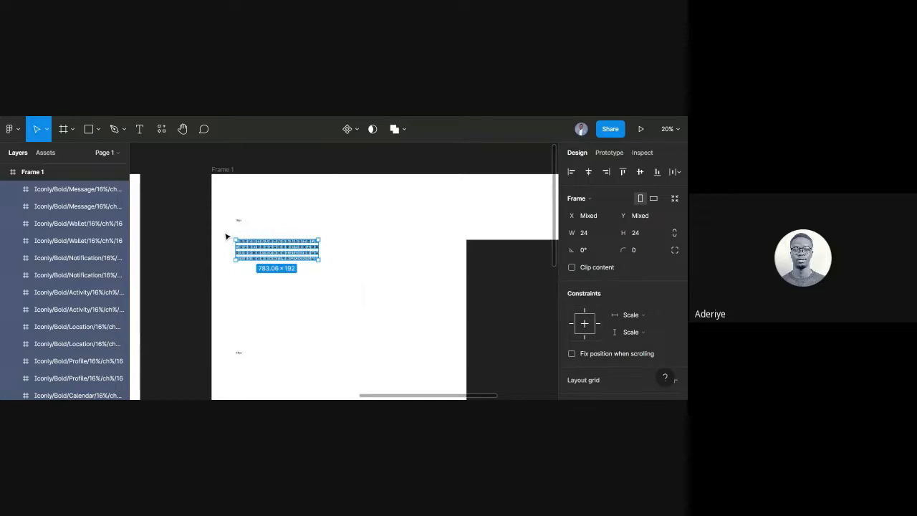
left_click(332, 296)
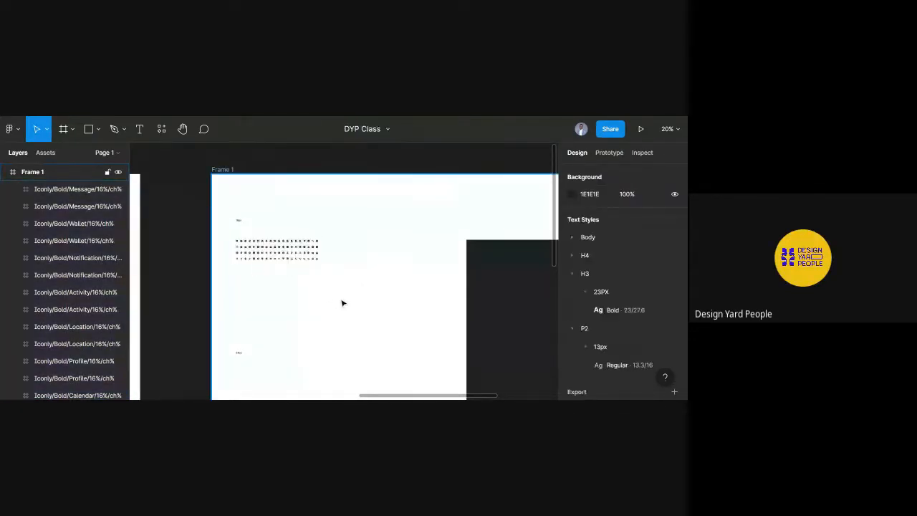
key("ctrl+z")
left_click(343, 303)
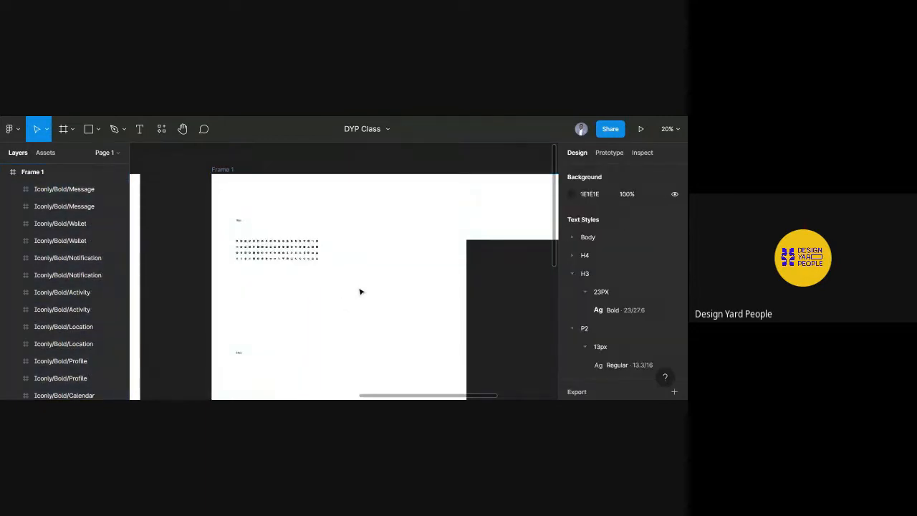
left_click_drag(364, 284, 193, 214)
left_click(277, 282)
left_click_drag(348, 299, 223, 237)
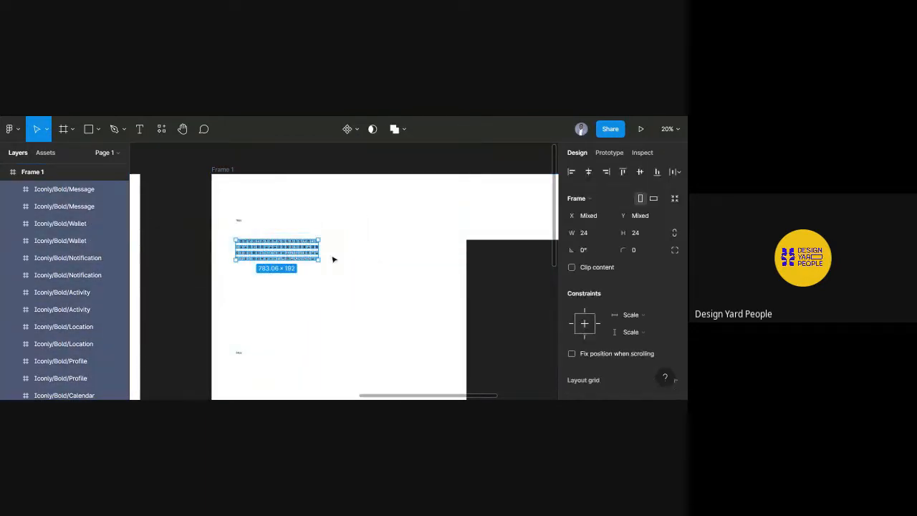
Open Rename Selected Layers with the order set to Left to right, top to bottom.
right_click(277, 255)
mouse_move(339, 354)
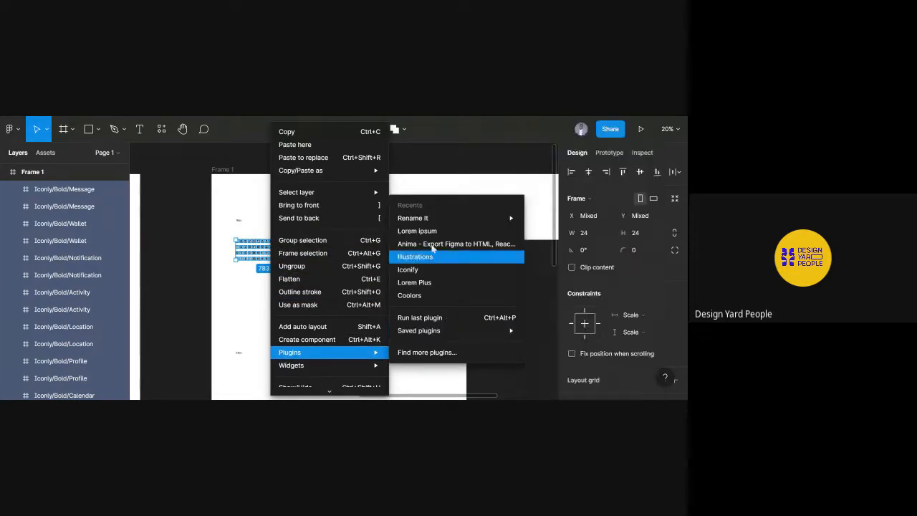
mouse_move(509, 220)
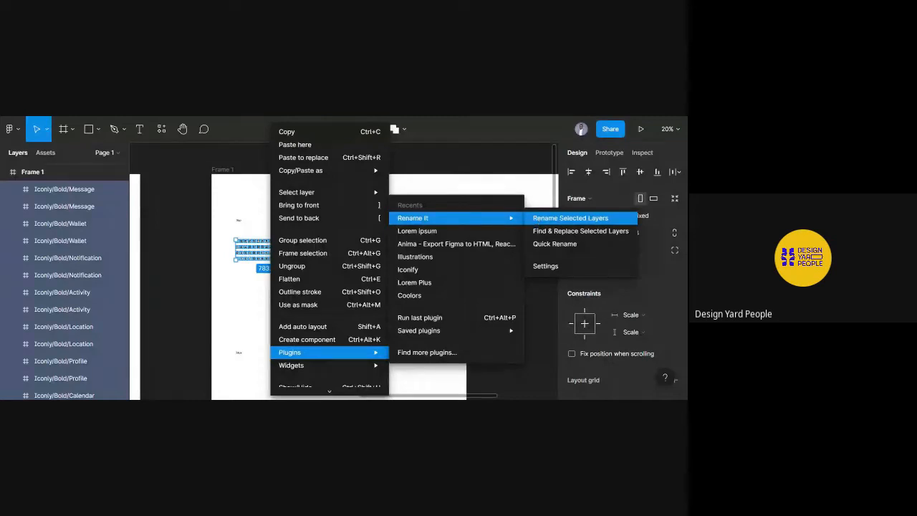
left_click(543, 219)
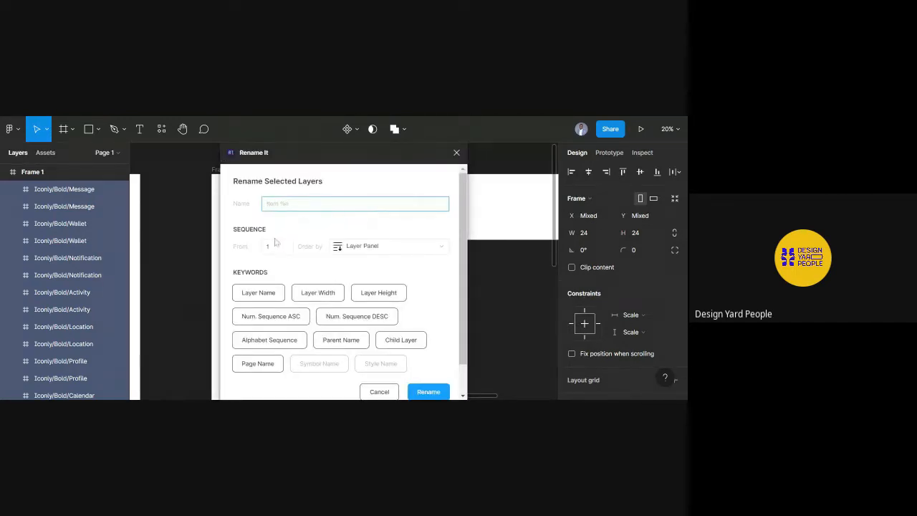
left_click(442, 247)
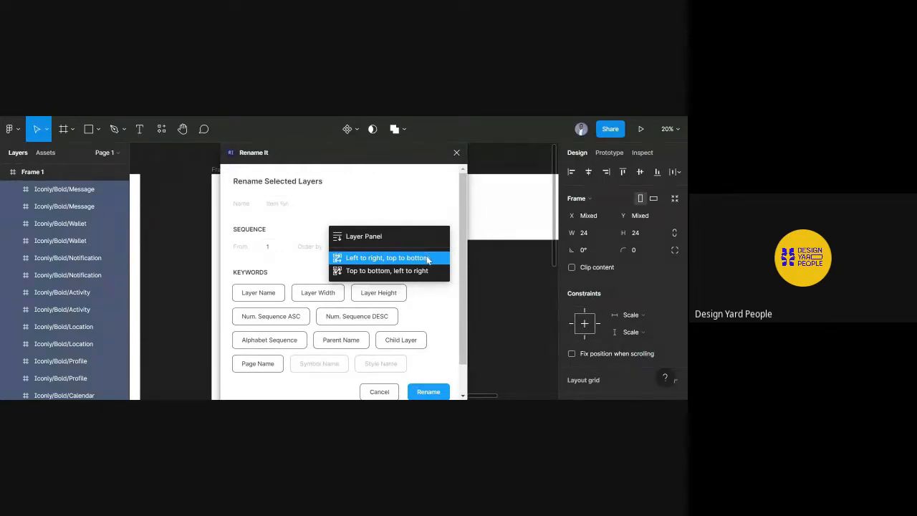
left_click(427, 259)
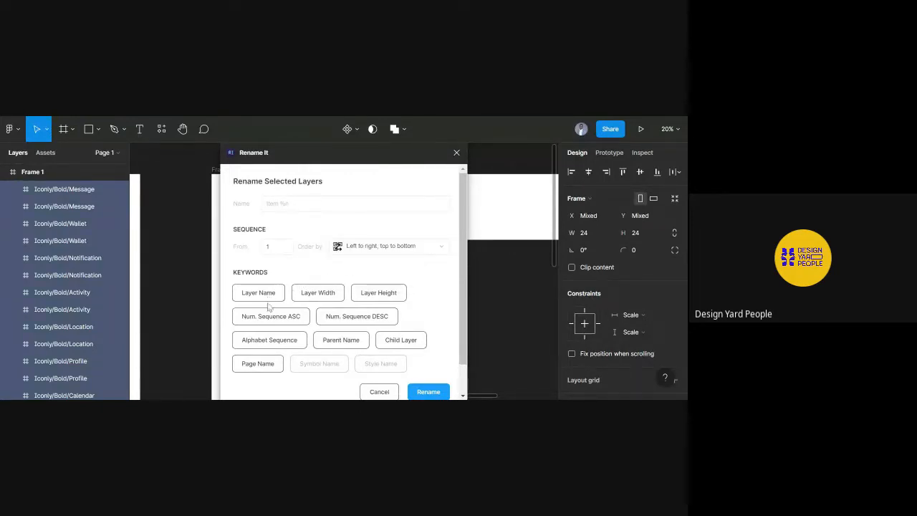
scroll(299, 348, "down", 1)
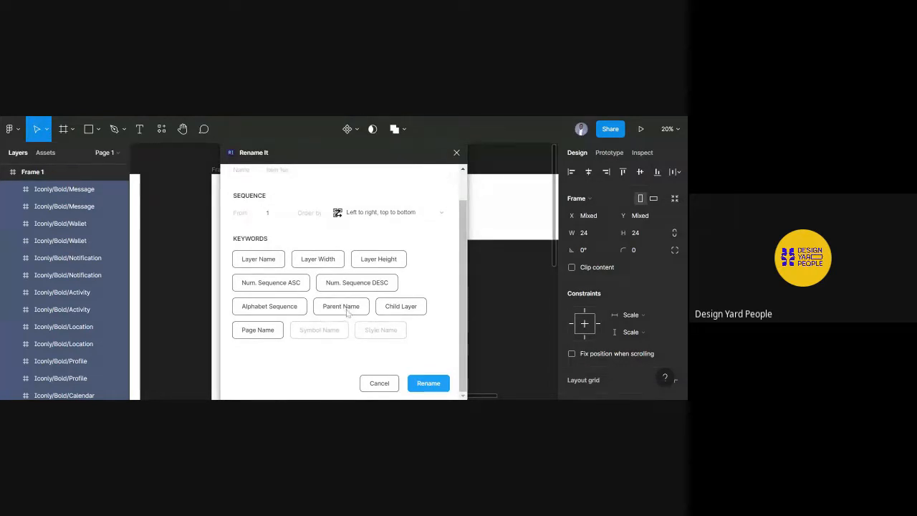
scroll(345, 312, "up", 1)
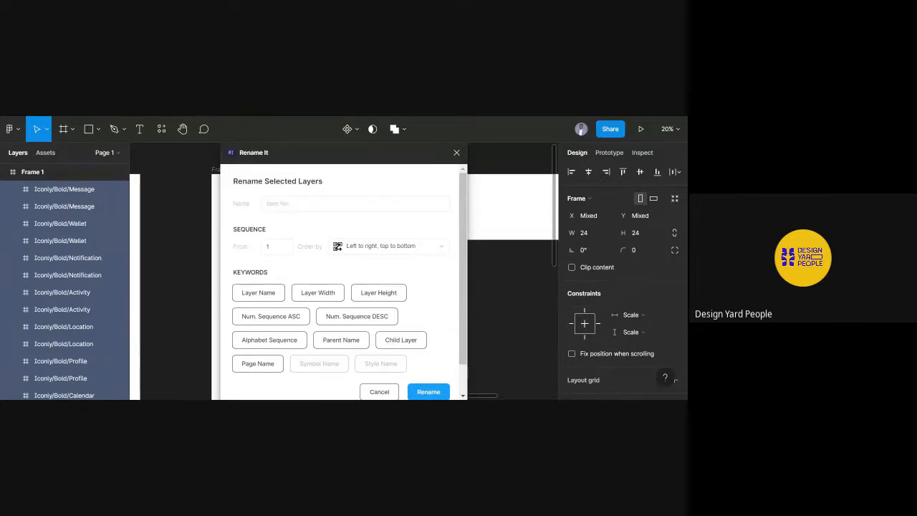
Rename the icons with the pattern 16px/%*, e.g. 16px/Iconly/Bold/Message.
left_click(343, 340)
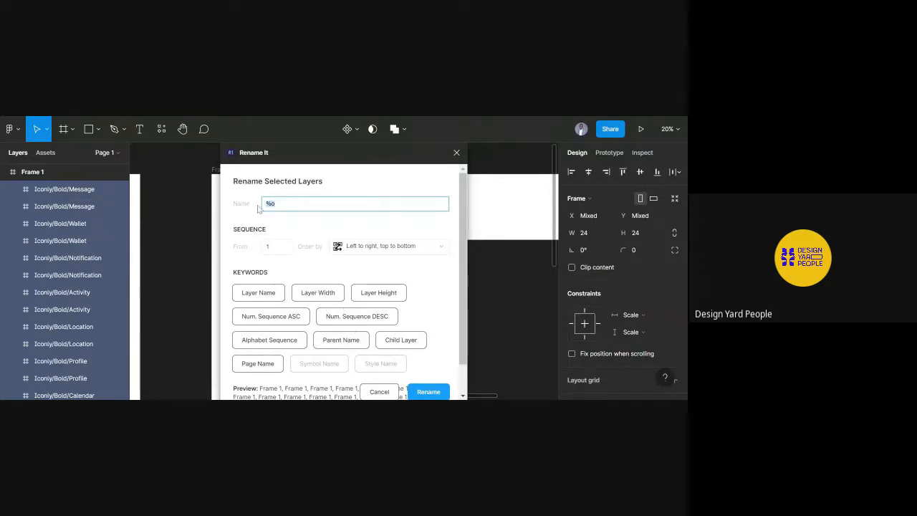
key("BackSpace")
key("BackSpace")
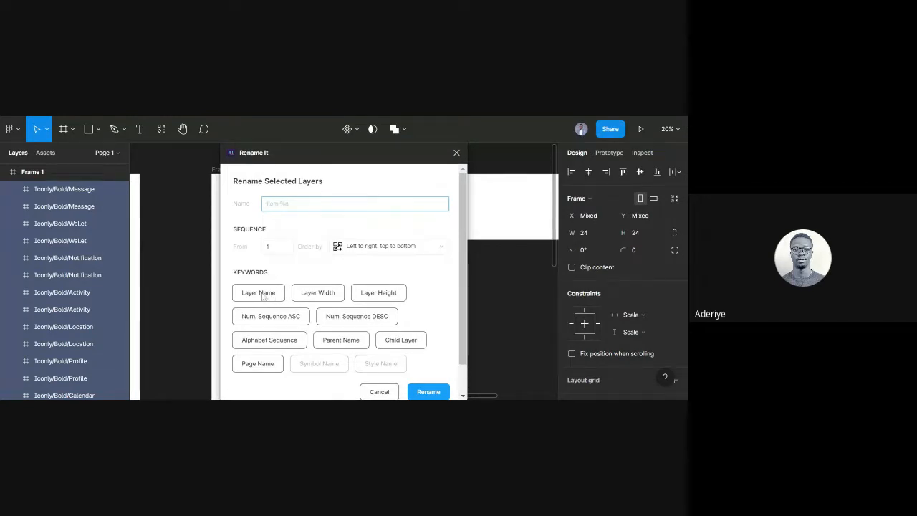
type("16px")
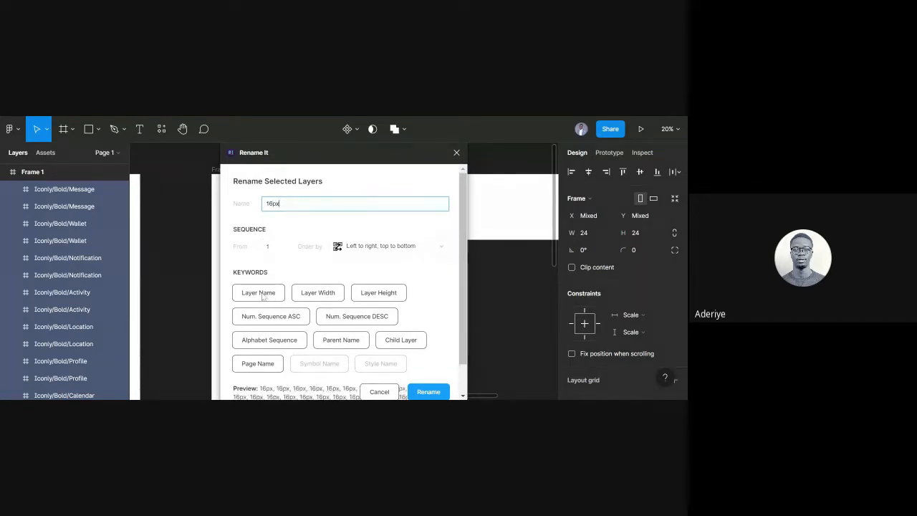
type("/")
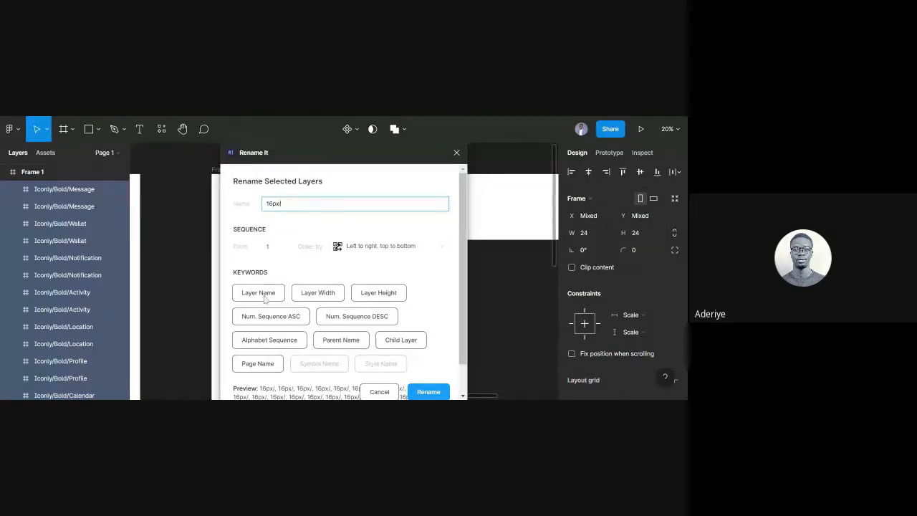
left_click(265, 293)
left_click(435, 391)
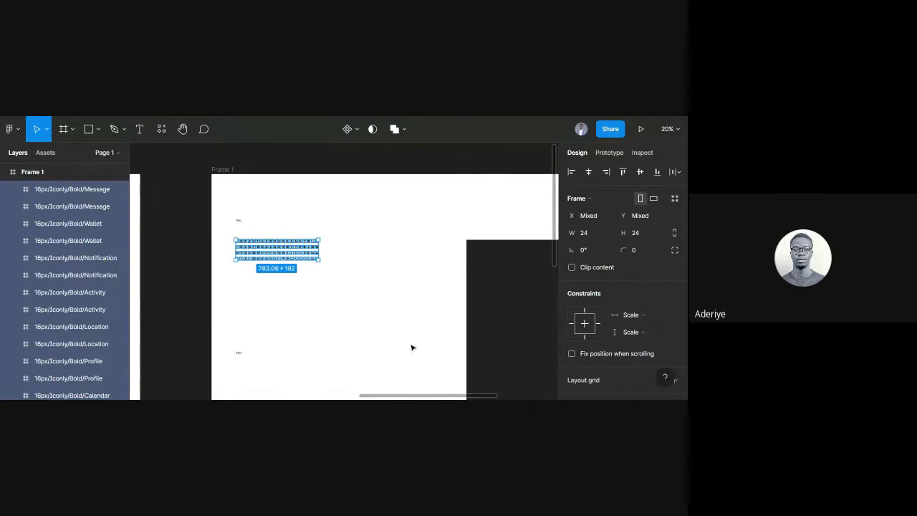
Undo the 16px/ prefix and rename the icons to %*/16px, e.g. Iconly/Bold/Message/16px.
key("ctrl+z")
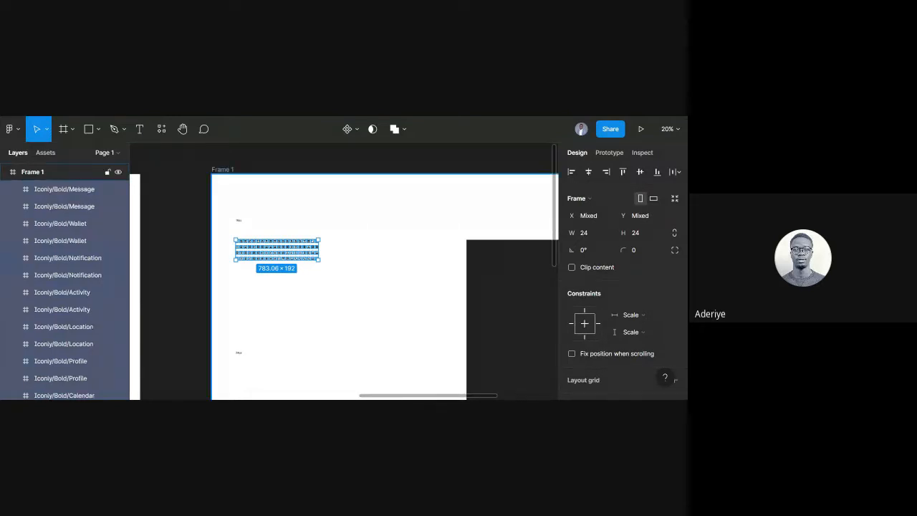
right_click(272, 257)
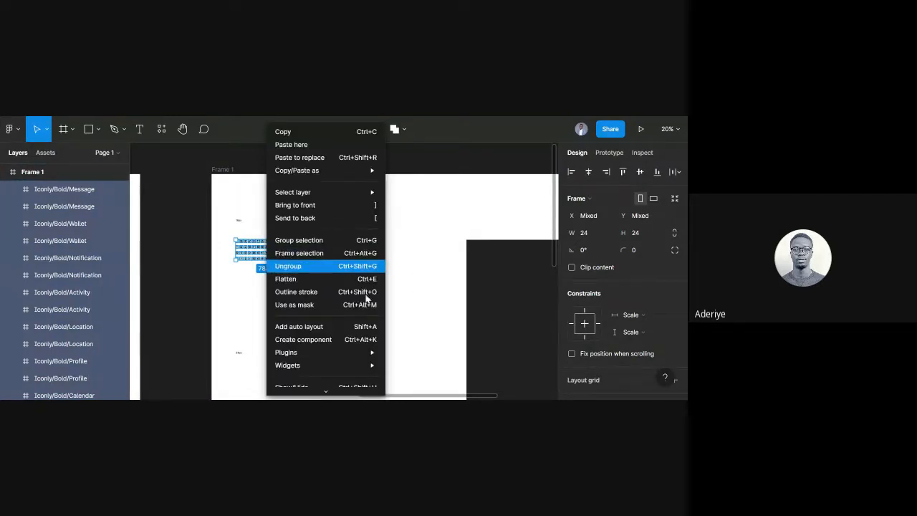
mouse_move(361, 358)
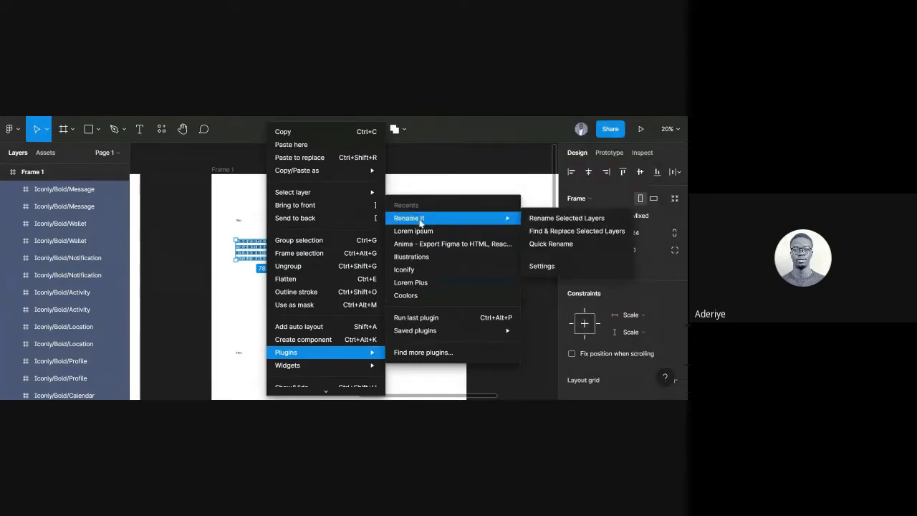
left_click(528, 218)
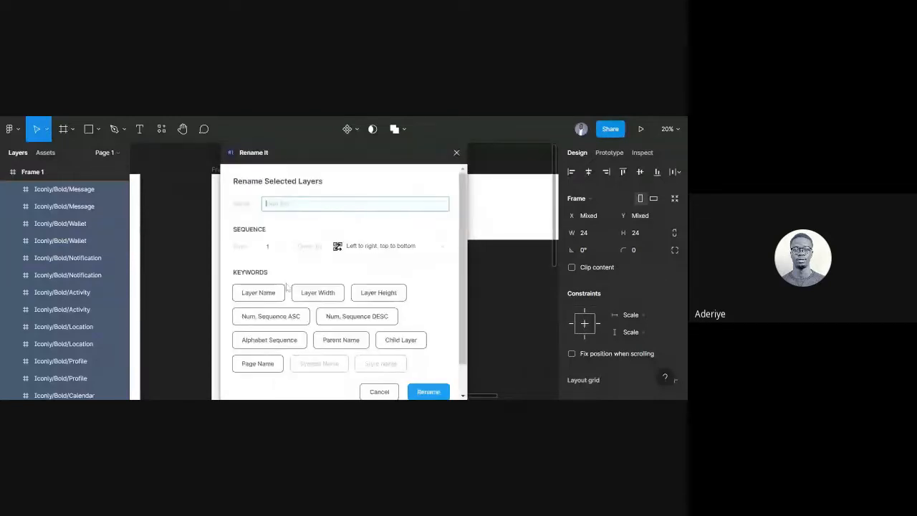
left_click(259, 295)
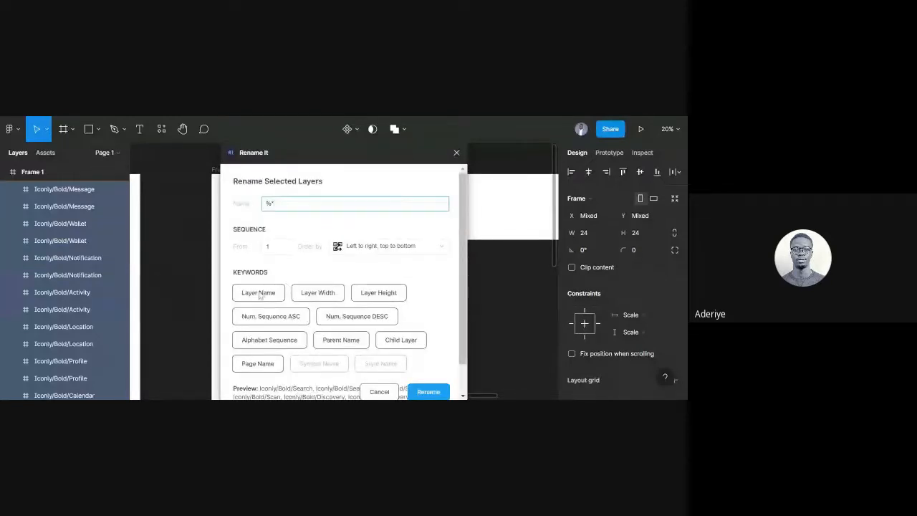
type("/16px")
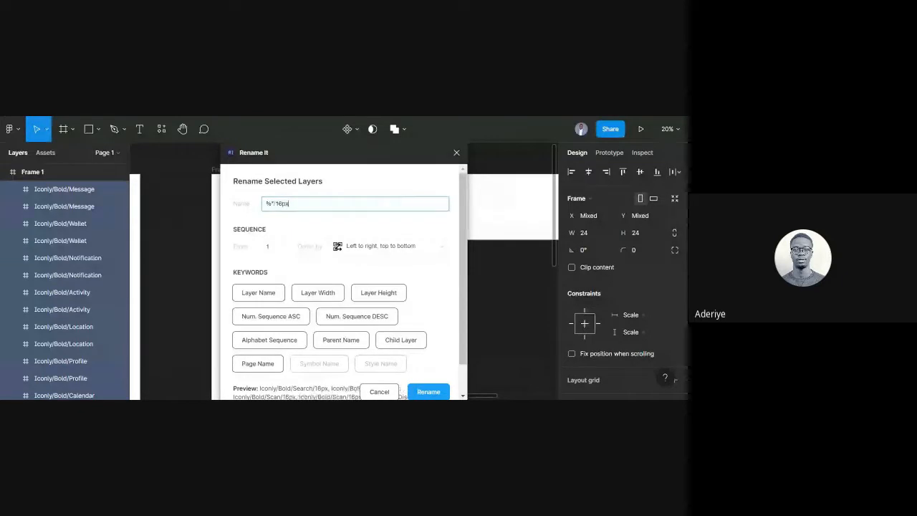
left_click(432, 393)
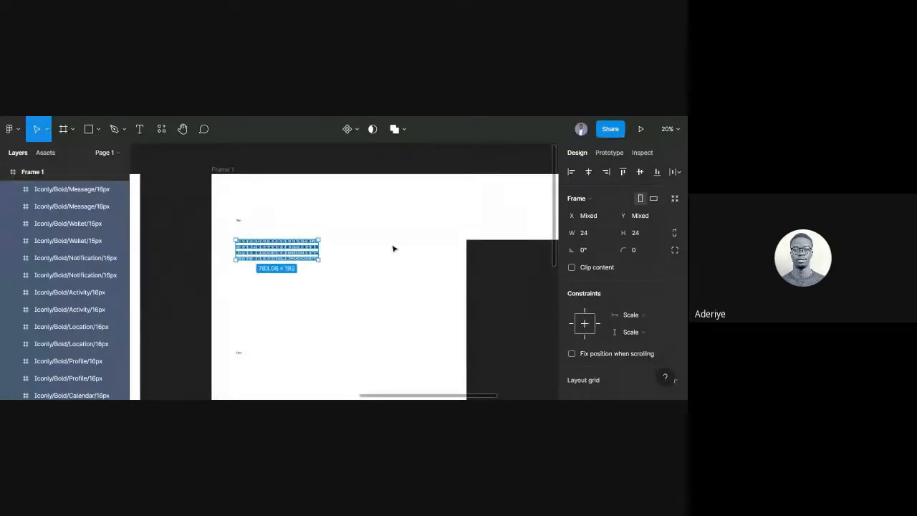
Combine the first grid's 16px icon frames into an Iconly component set of 160 variants.
left_click(392, 257)
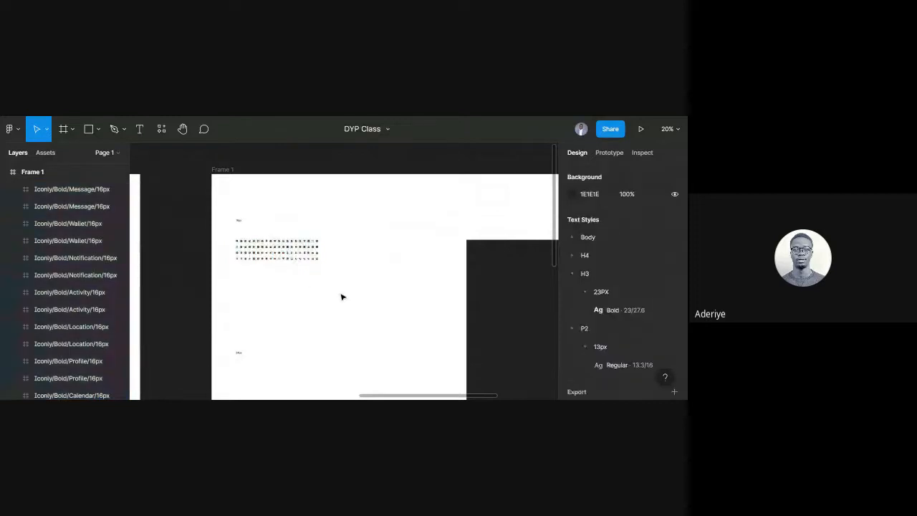
left_click_drag(342, 297, 225, 237)
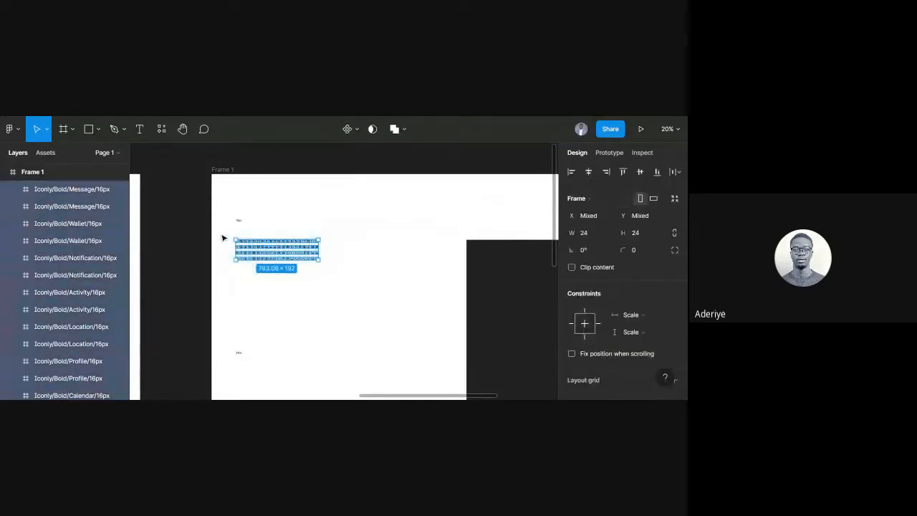
left_click(358, 132)
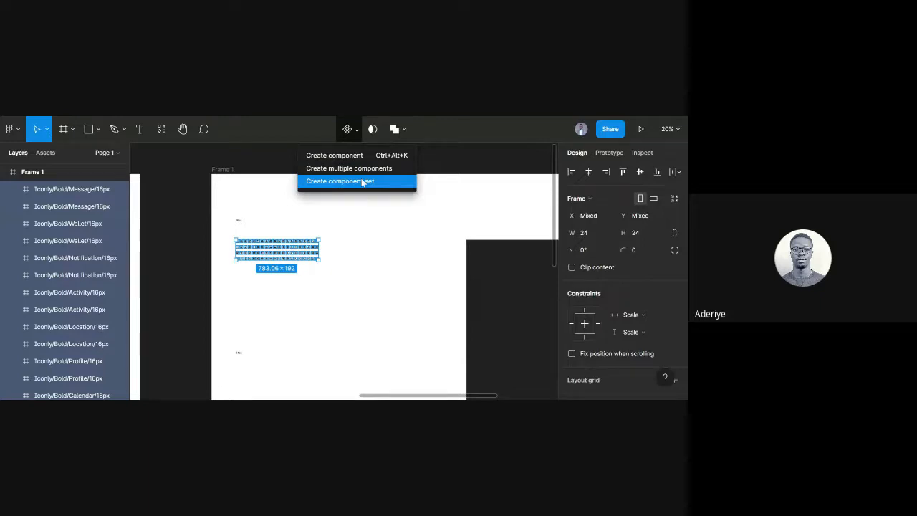
left_click(362, 182)
key("ctrl+z")
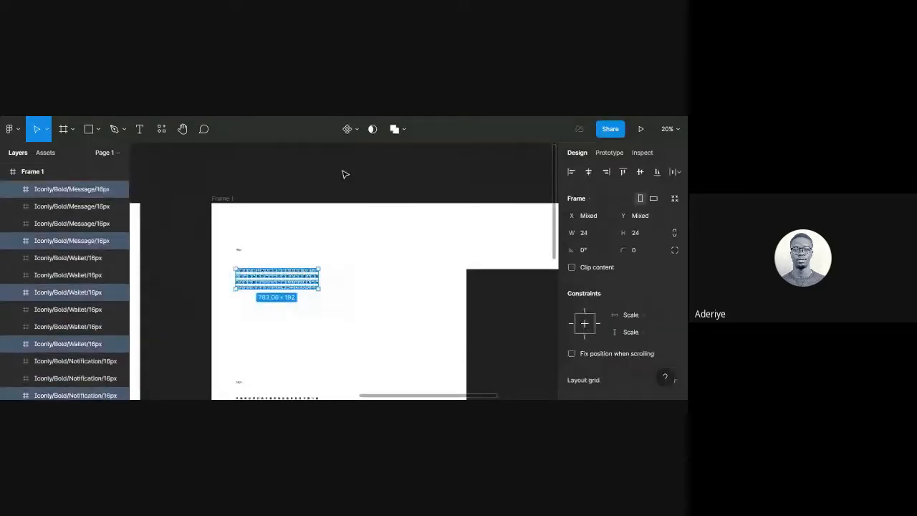
left_click(355, 130)
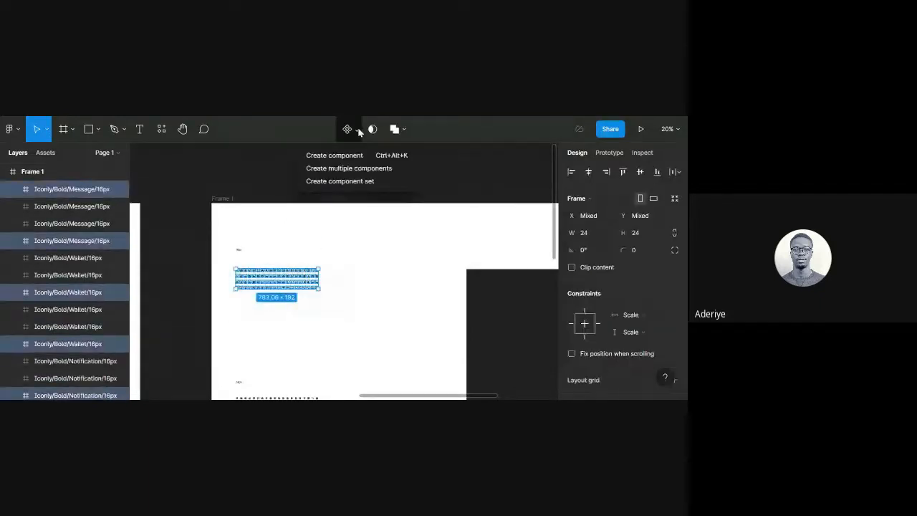
left_click(352, 182)
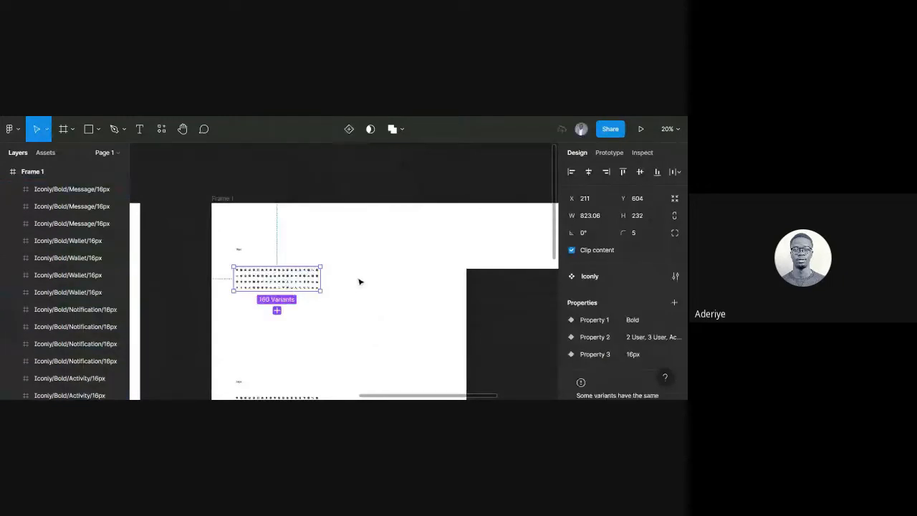
left_click(362, 286)
scroll(360, 283, "down", 2)
scroll(360, 281, "down", 2)
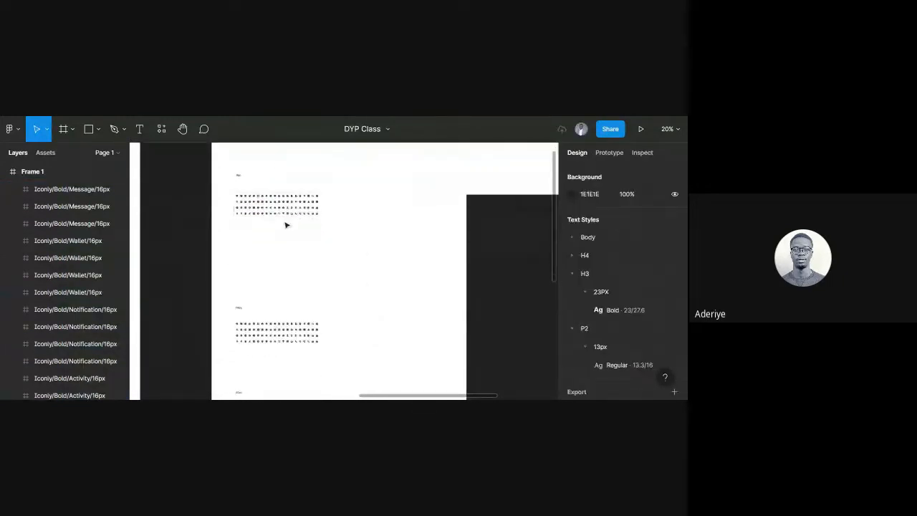
Select the second icon grid and rerun Rename It with Ctrl+Alt+P.
left_click_drag(350, 338, 229, 293)
scroll(333, 254, "up", 1)
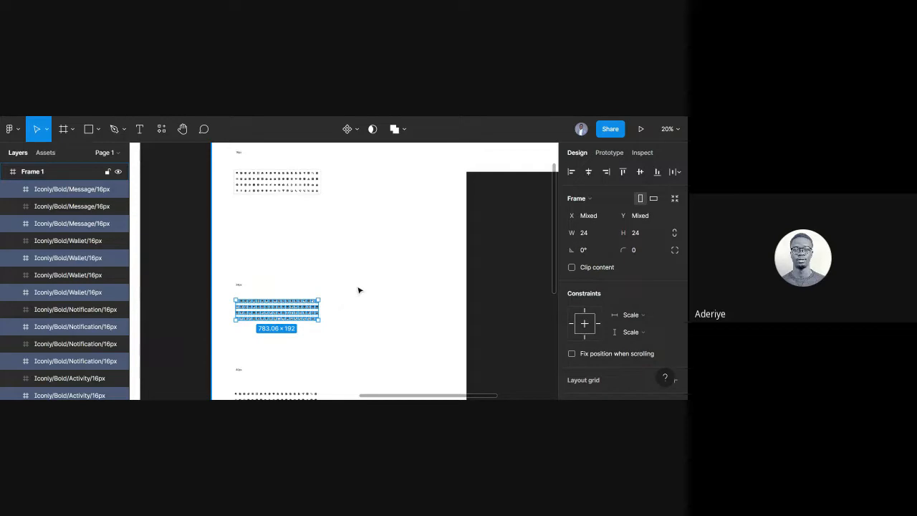
key("ctrl+alt+p")
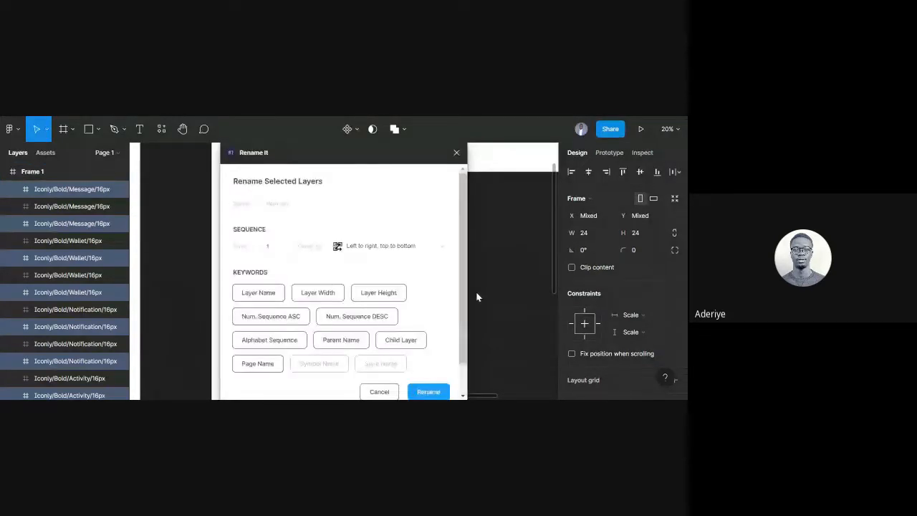
Enter a Layer Name + /24 pattern, clear it again, and cancel the rename.
left_click(263, 293)
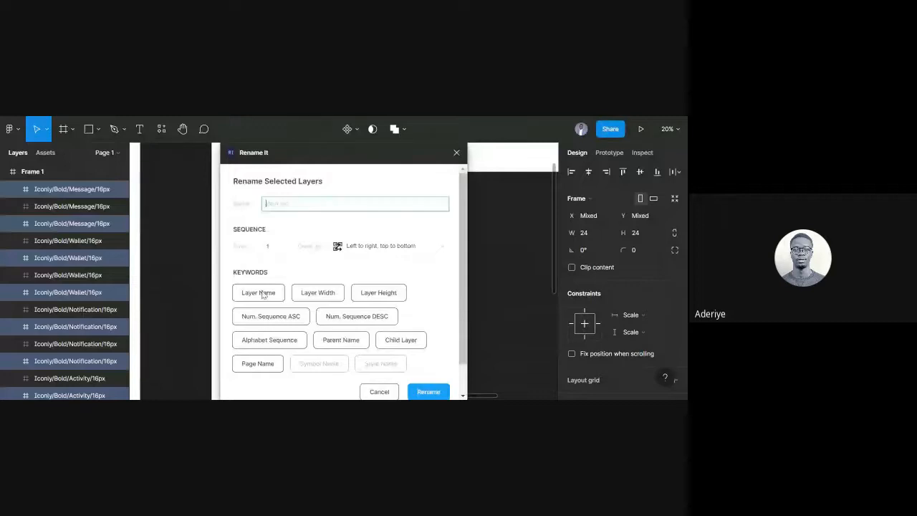
type("/")
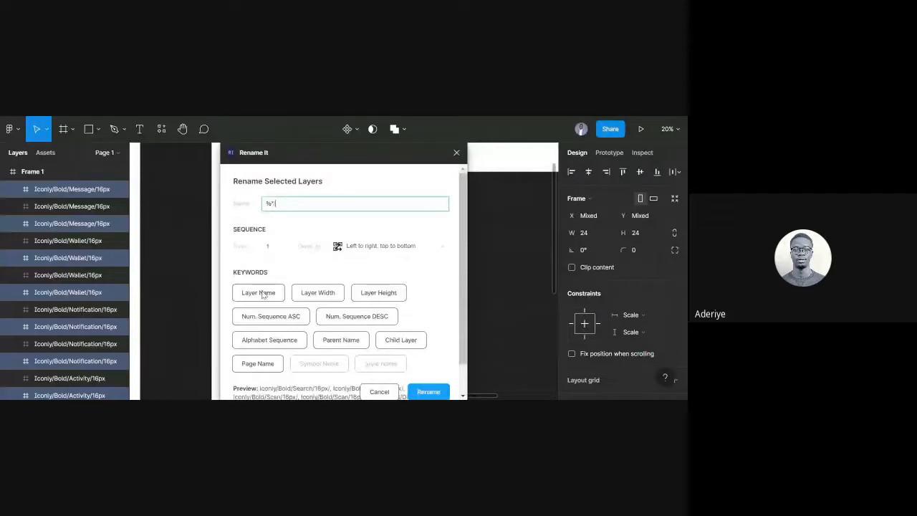
type("24")
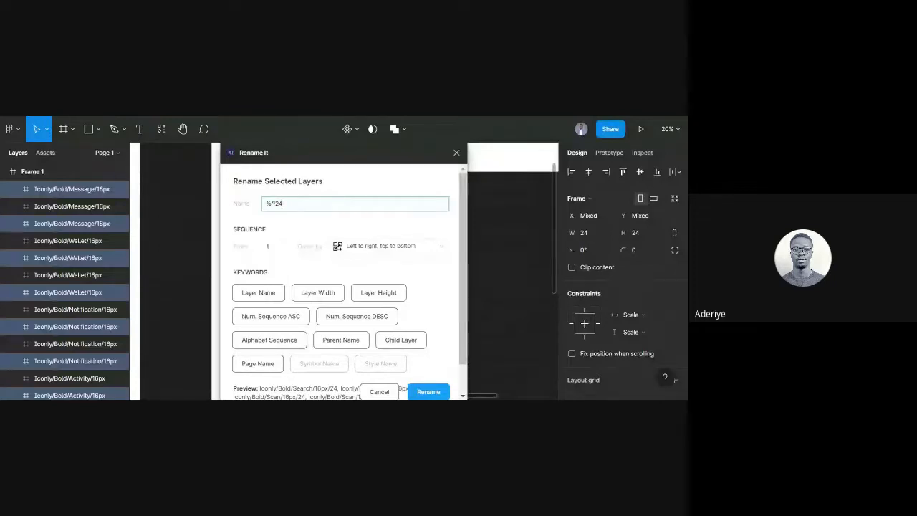
key("BackSpace")
key("BackSpace")
key("BackSpace")
key("BackSpace")
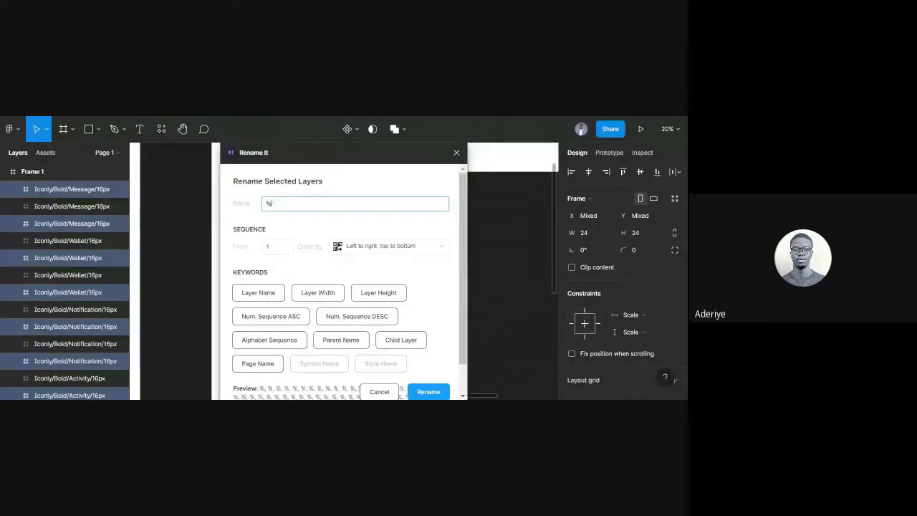
key("BackSpace")
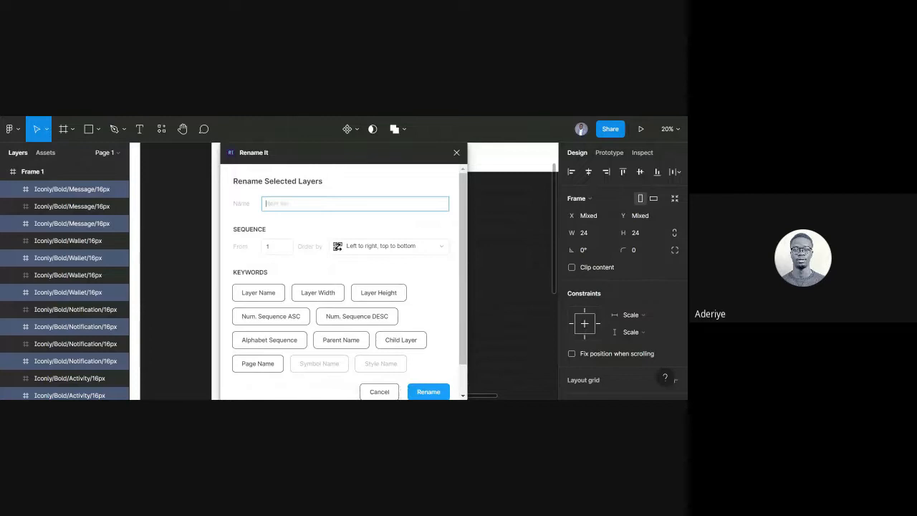
scroll(348, 328, "down", 2)
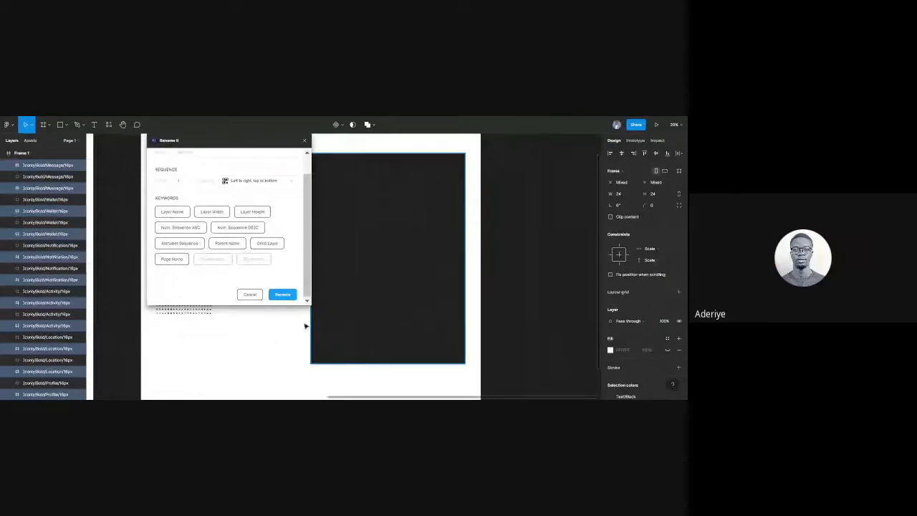
left_click(270, 337)
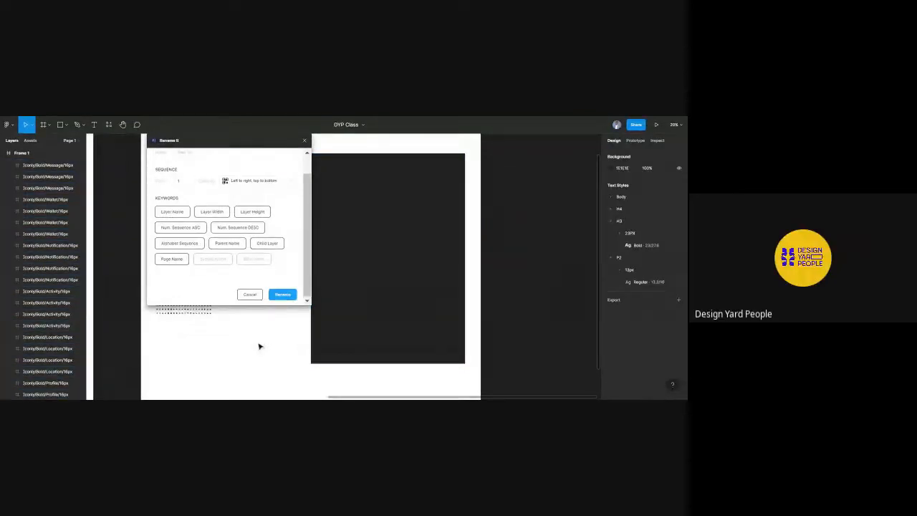
scroll(260, 347, "left", 3)
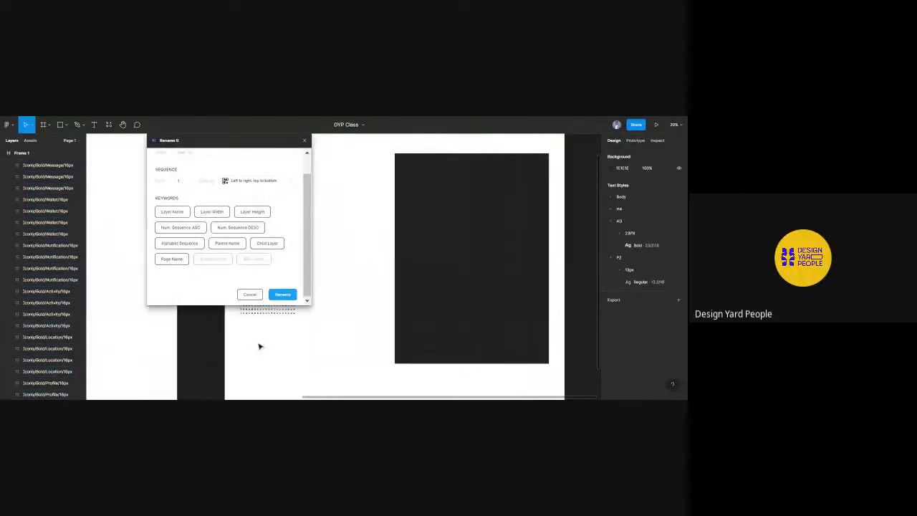
left_click(251, 295)
scroll(258, 292, "up", 5)
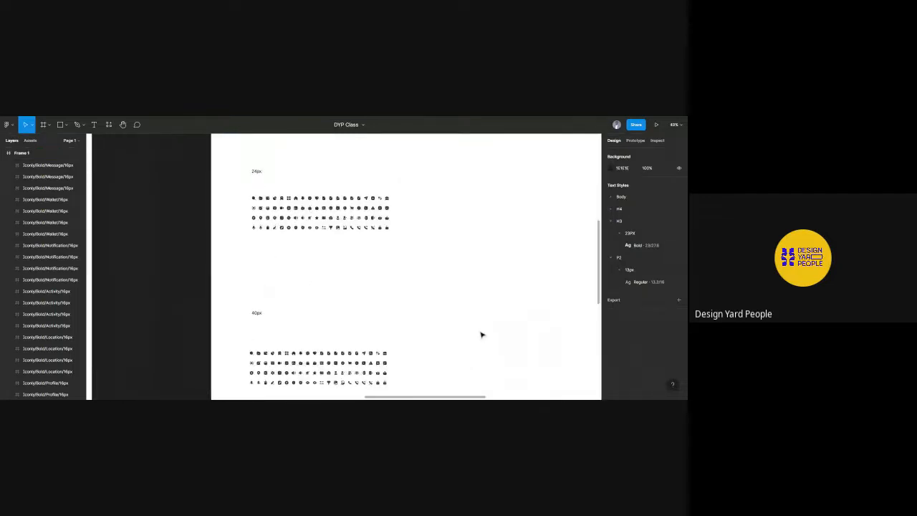
left_click_drag(242, 187, 430, 258)
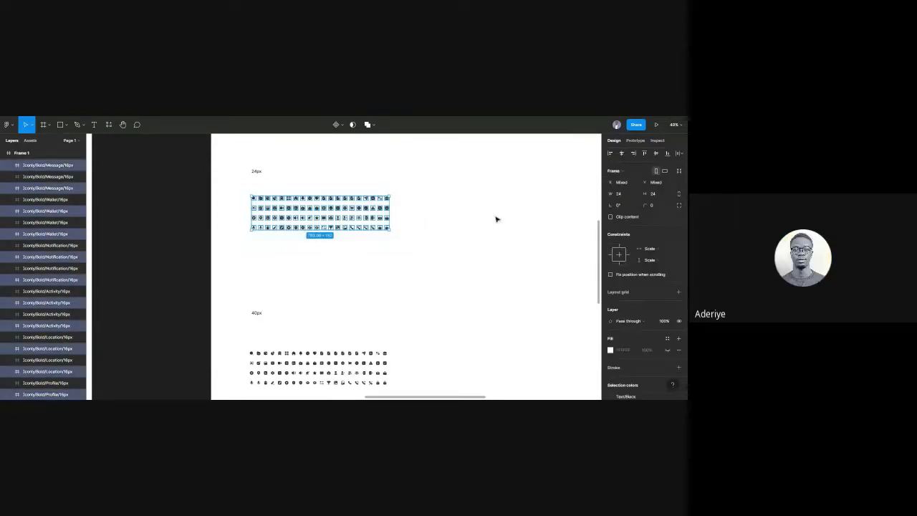
scroll(497, 219, "up", 3)
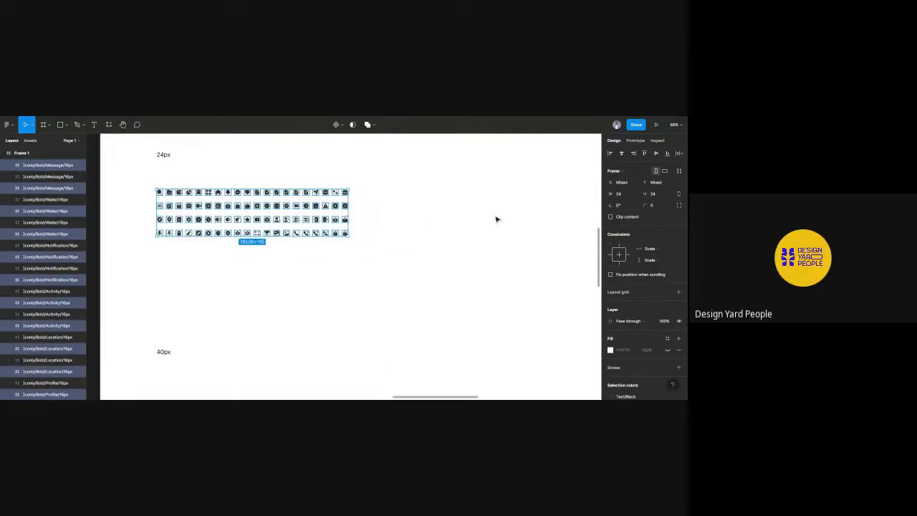
right_click(314, 198)
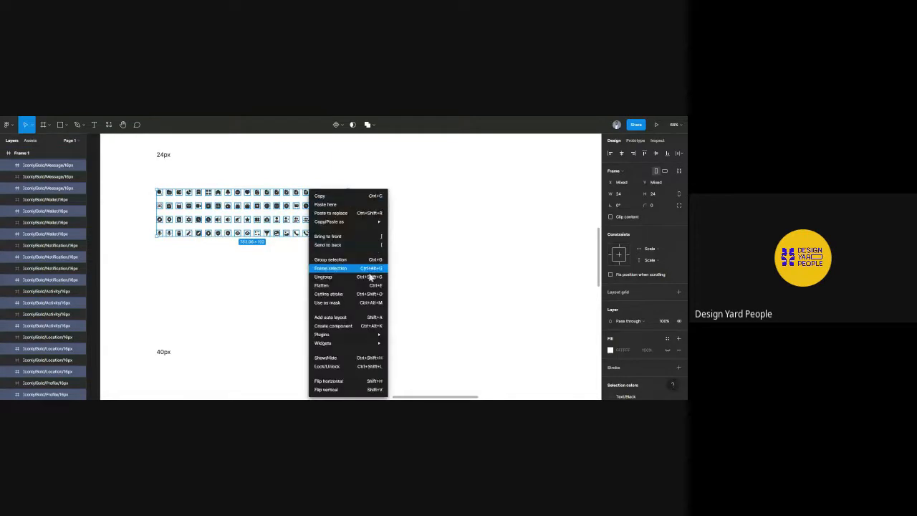
mouse_move(376, 334)
mouse_move(422, 245)
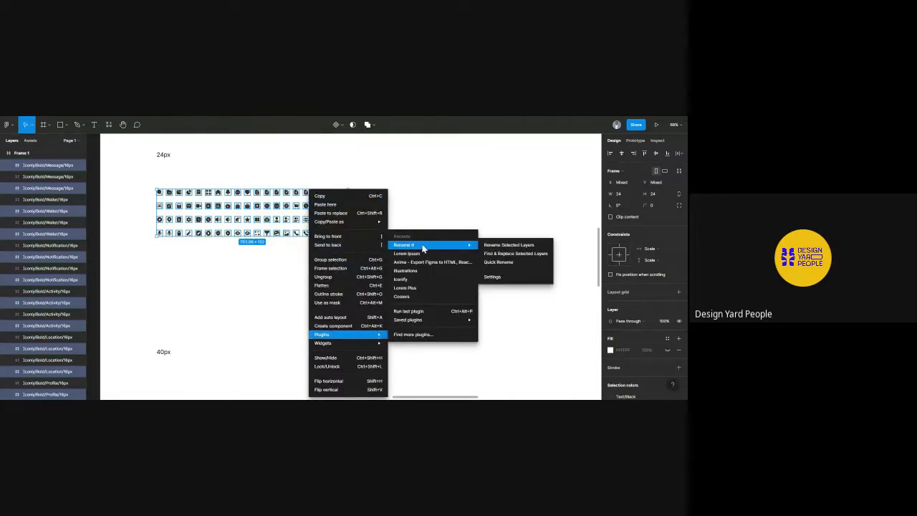
left_click(495, 245)
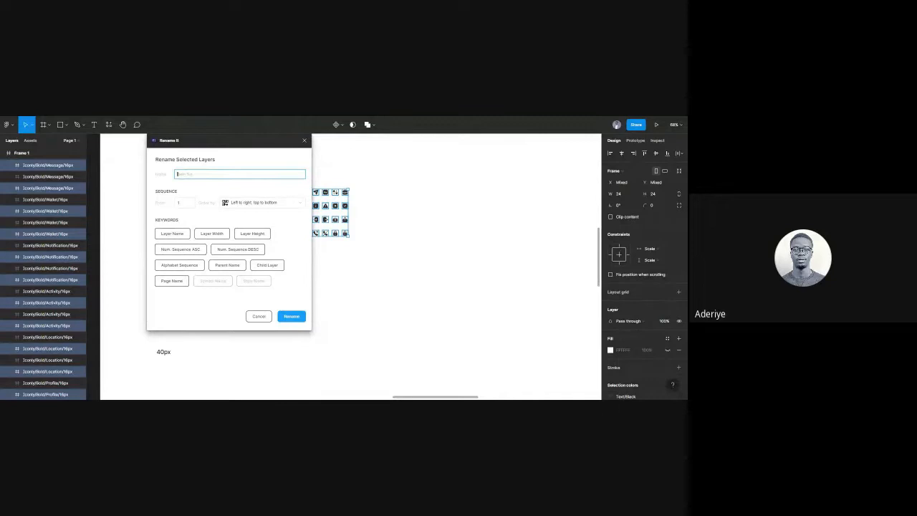
left_click(172, 234)
left_click(260, 320)
Delete the old middle and bottom icon groups.
left_click(383, 294)
scroll(384, 294, "down", 5)
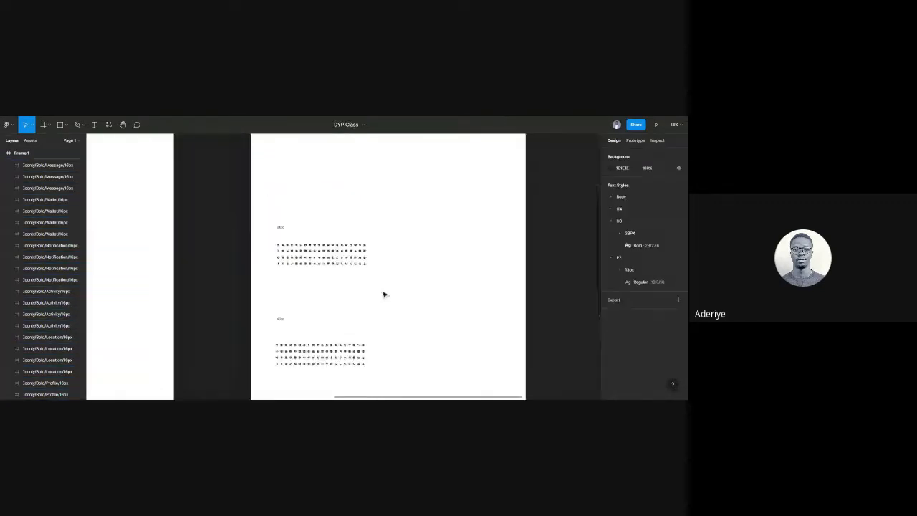
left_click_drag(403, 299, 285, 272)
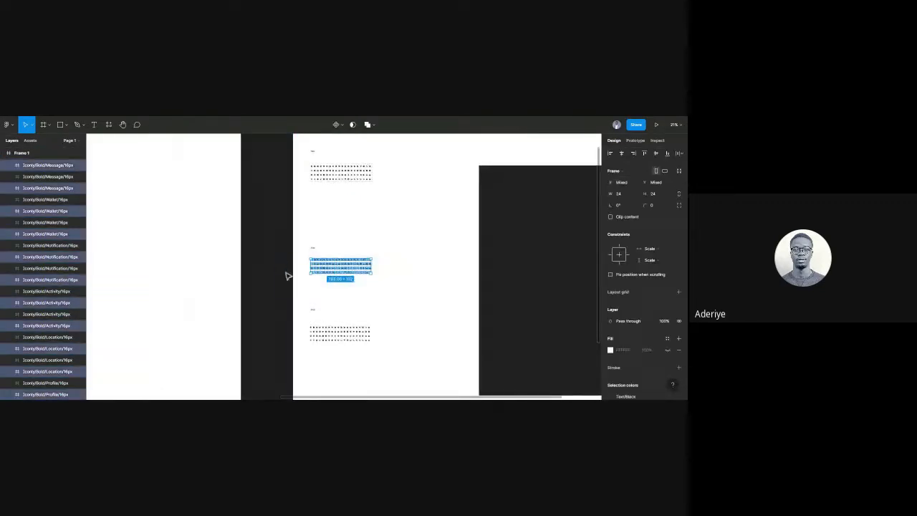
key("Delete")
left_click_drag(380, 355, 299, 324)
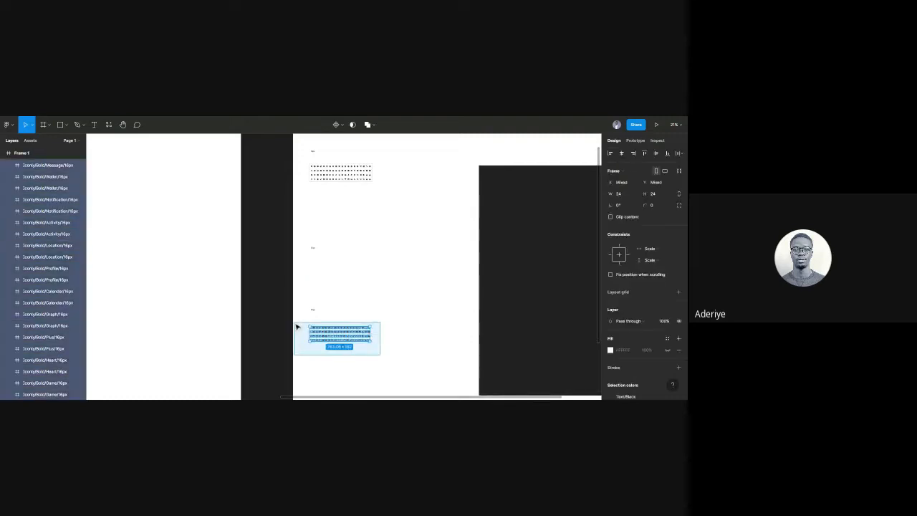
key("Delete")
scroll(353, 285, "left", 5)
scroll(352, 284, "left", 2)
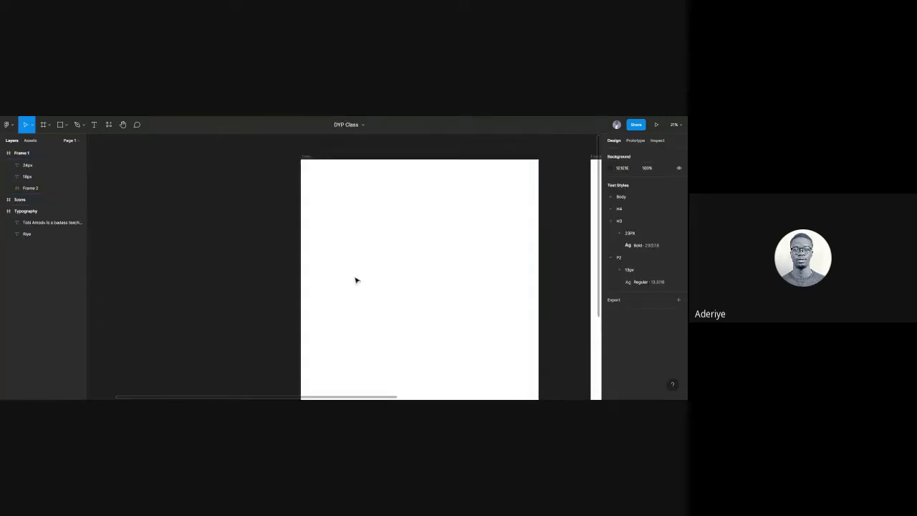
scroll(372, 276, "up", 1)
scroll(406, 277, "up", 3)
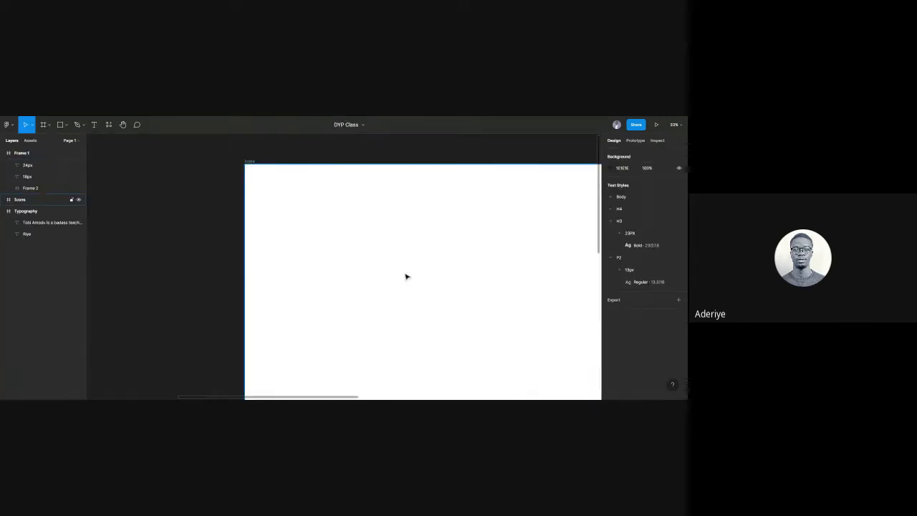
Paste the copied icons into Frame 1.
left_click(6, 202)
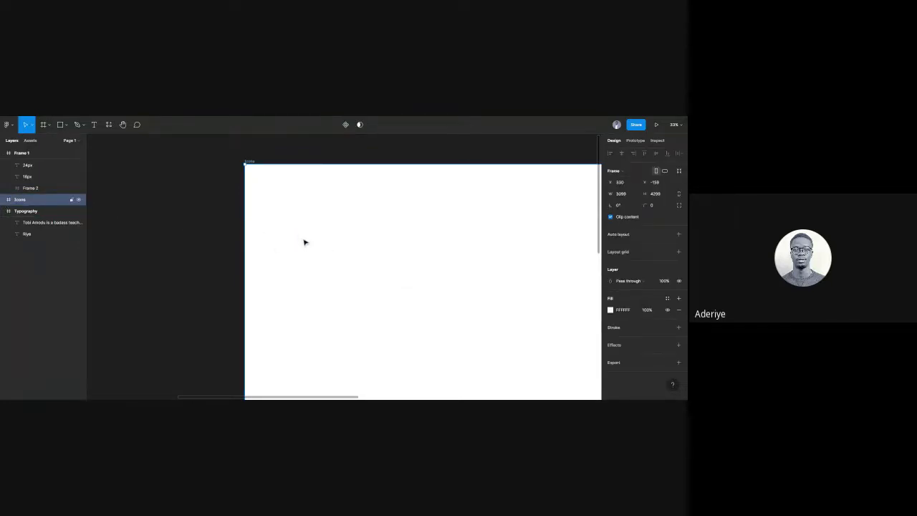
scroll(305, 242, "down", 3)
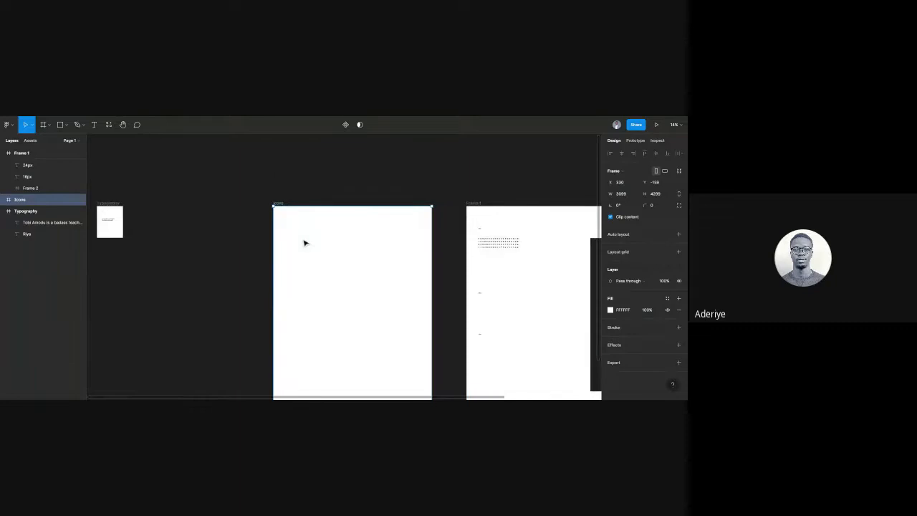
scroll(440, 289, "right", 3)
left_click(426, 280)
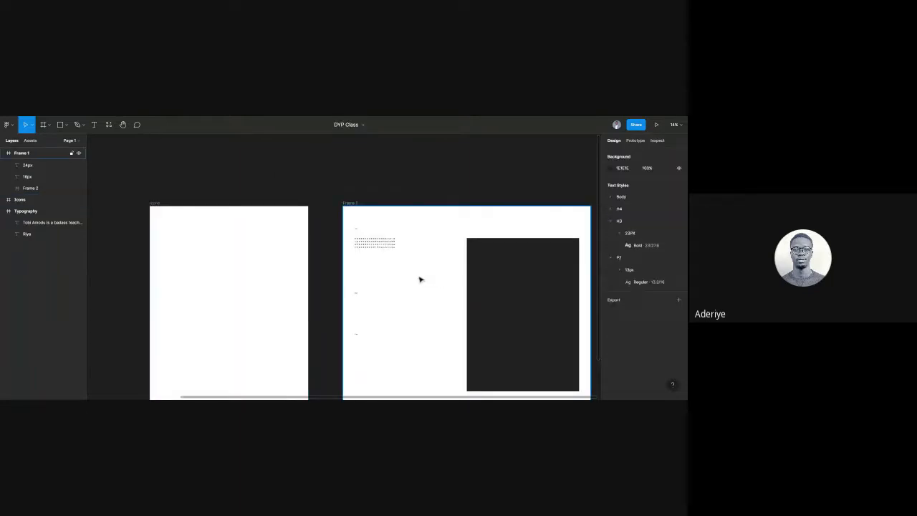
key("ctrl+v")
left_click(420, 280)
scroll(420, 277, "up", 2)
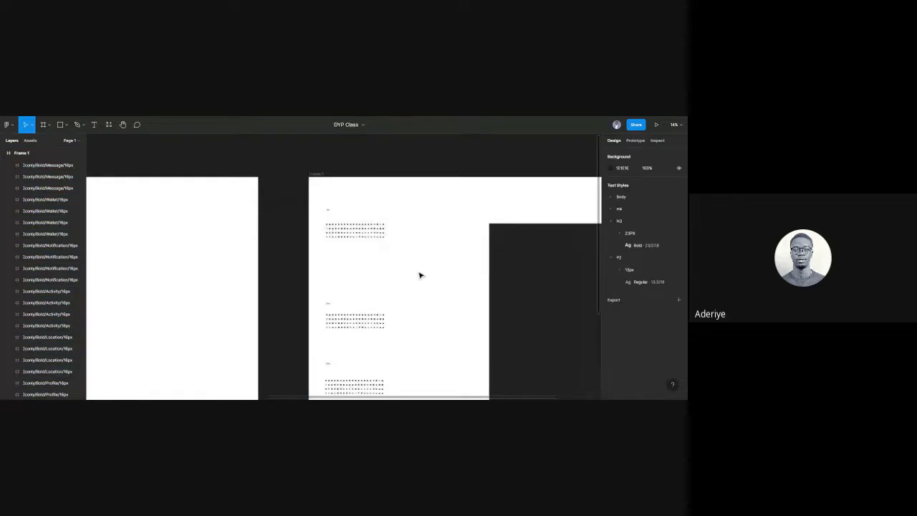
scroll(420, 275, "up", 3)
key("ctrl+a")
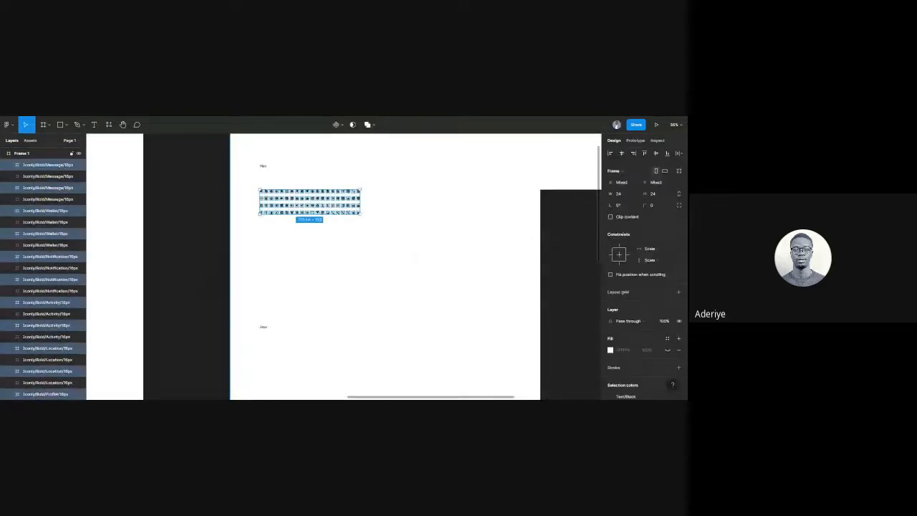
left_click(412, 250)
Duplicate the top icon set and move the copy down under the 24px label.
left_click_drag(410, 249, 242, 190)
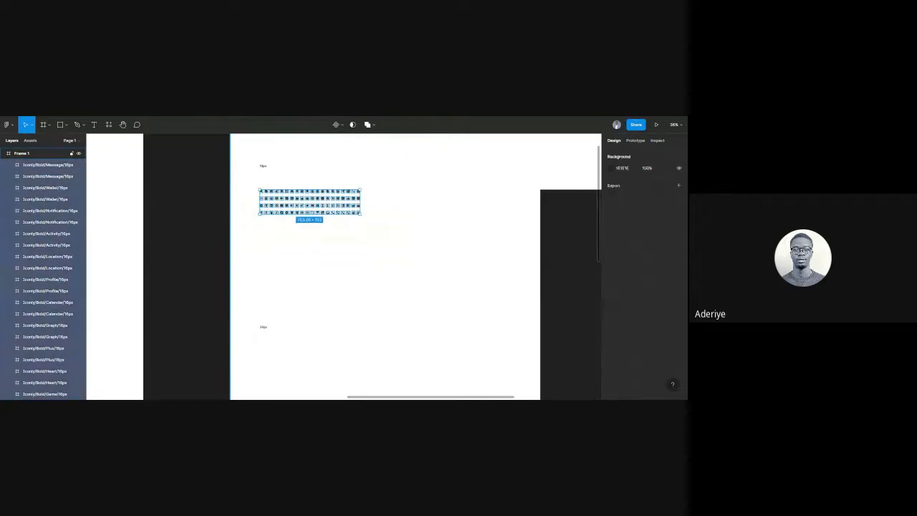
left_click_drag(402, 246, 221, 177)
key("ctrl+d")
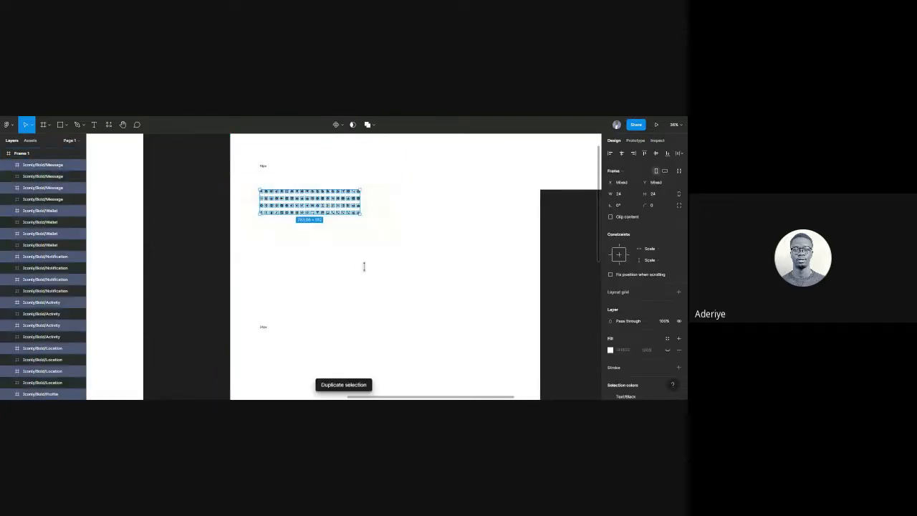
scroll(364, 267, "down", 2)
left_click_drag(324, 213, 323, 332)
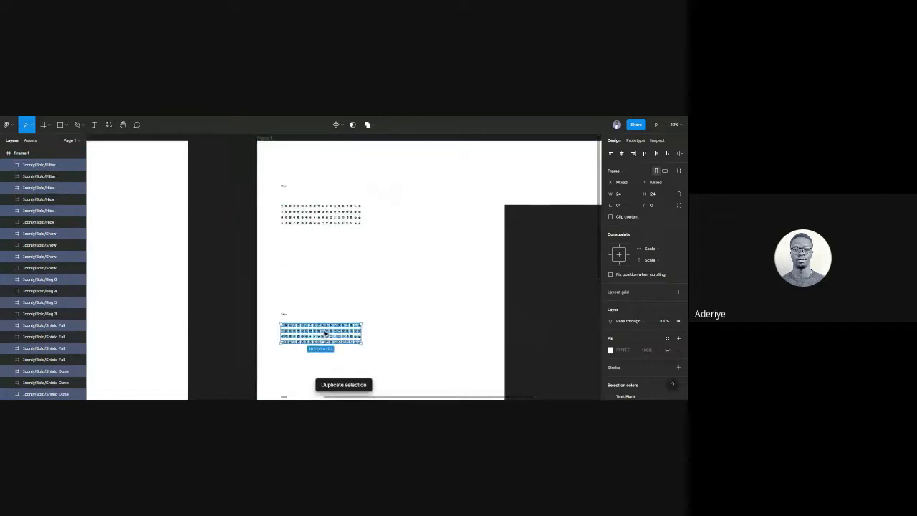
scroll(389, 280, "up", 1)
scroll(389, 281, "down", 2)
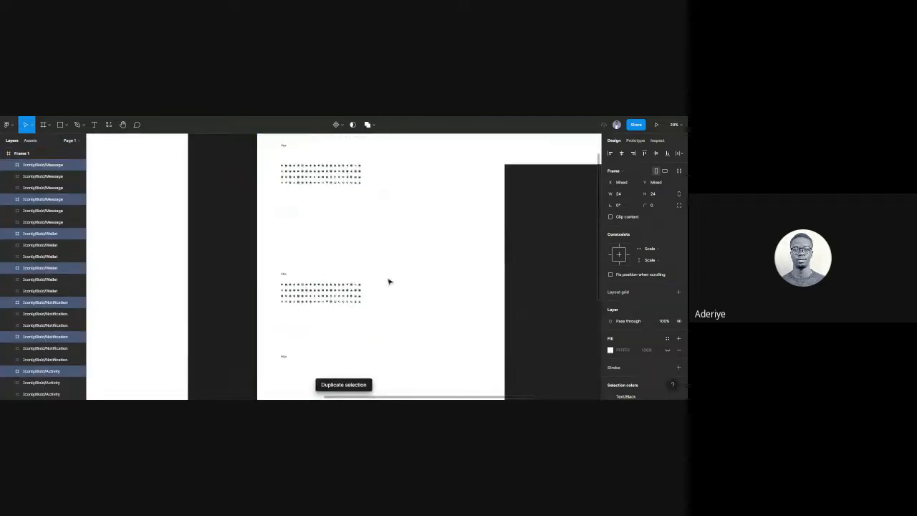
left_click(383, 235)
Resize the top row of icons to 16 × 16.
scroll(385, 234, "up", 1)
left_click_drag(390, 218, 277, 179)
scroll(344, 221, "right", 2)
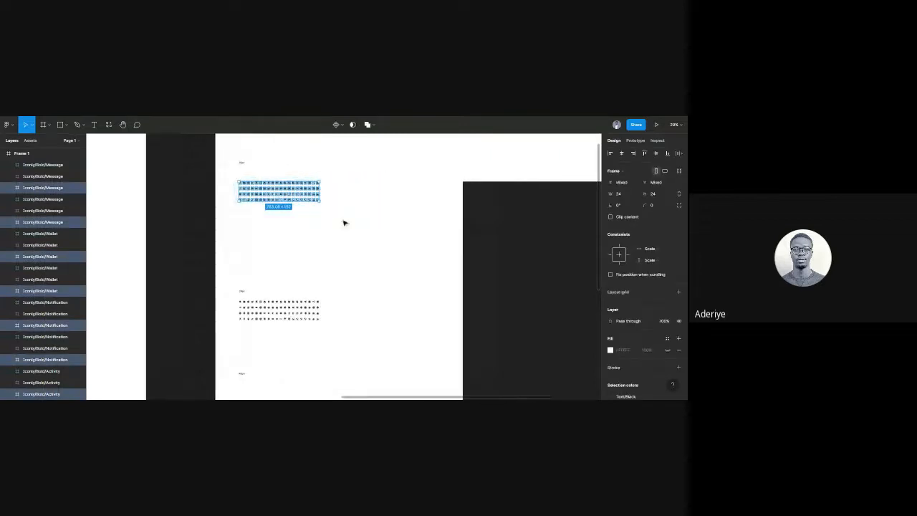
scroll(375, 241, "right", 1)
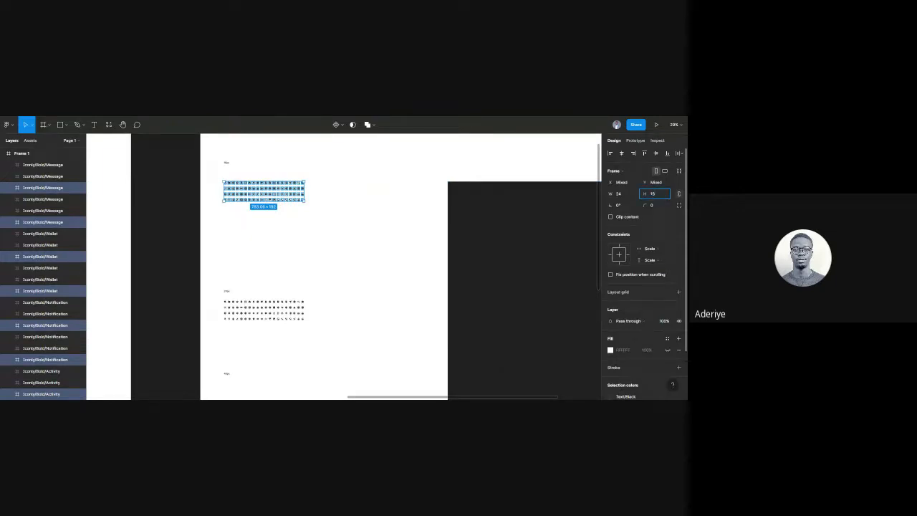
key("Return")
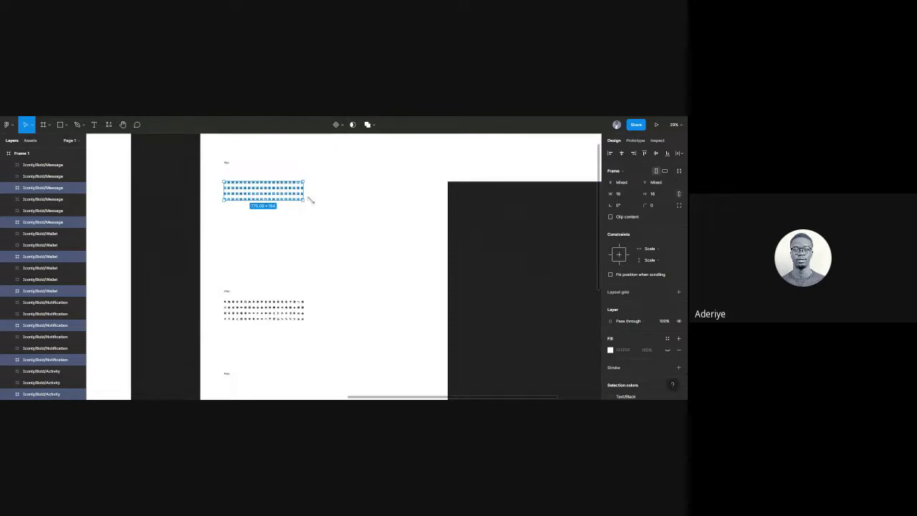
Rename the 16px icon layers with a /16px suffix using Rename It.
right_click(289, 188)
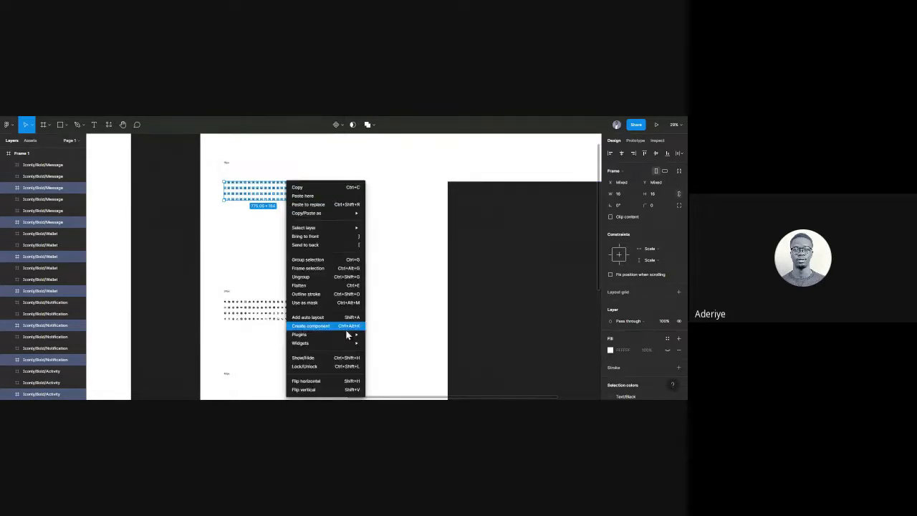
mouse_move(348, 334)
mouse_move(405, 244)
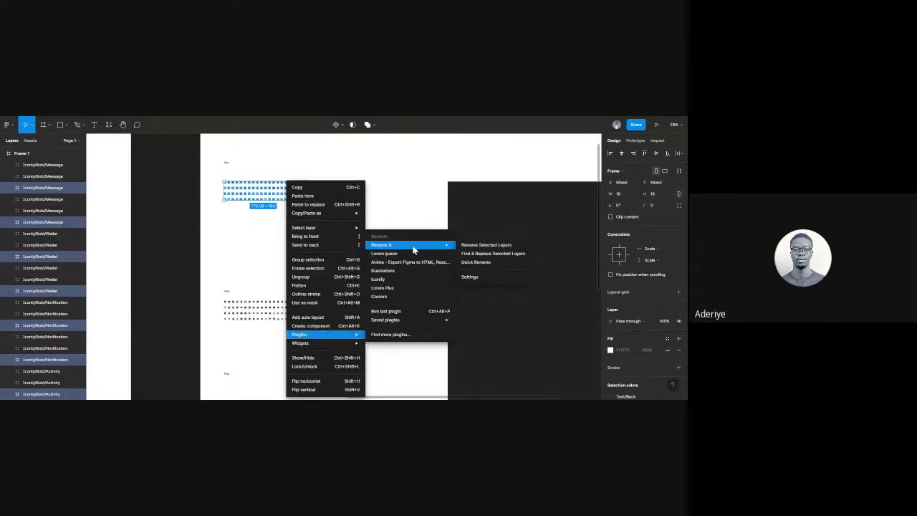
left_click(469, 245)
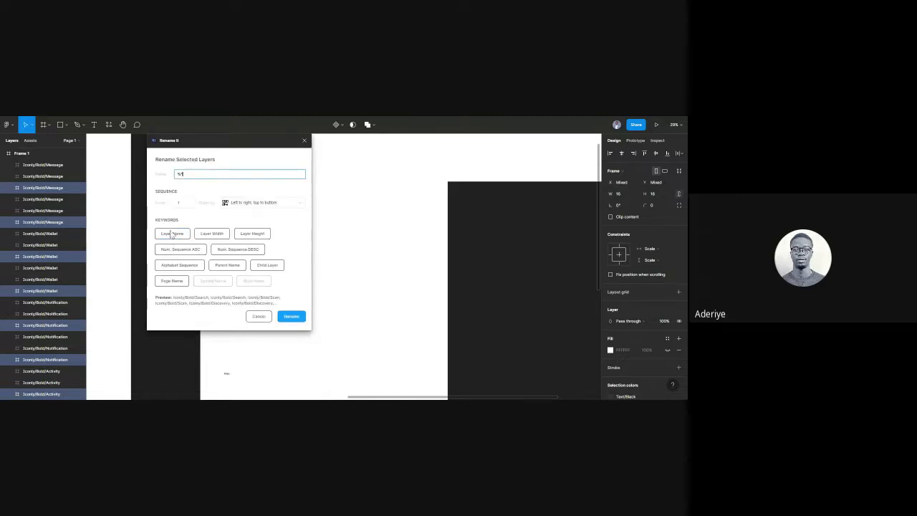
type("/16")
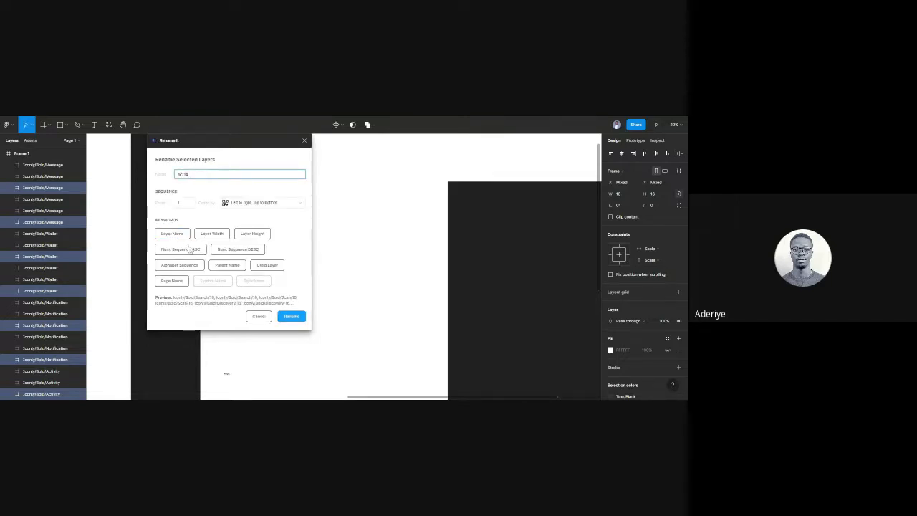
type("px")
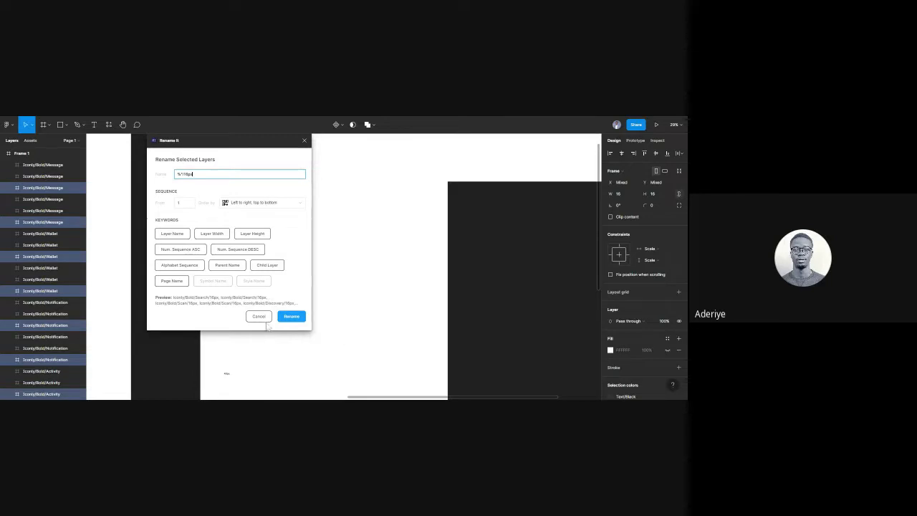
left_click(290, 320)
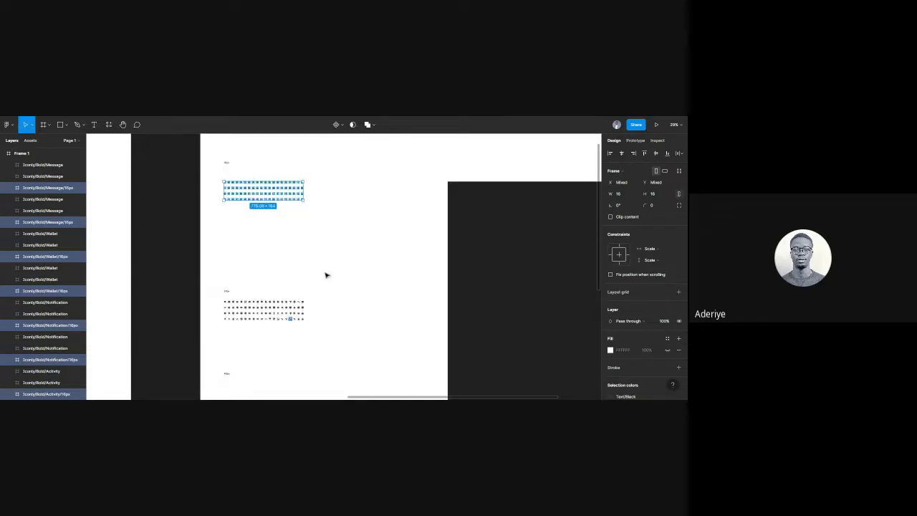
Combine the row of 16px icons into an Iconly component set.
left_click(342, 304)
left_click_drag(341, 239, 186, 170)
left_click(339, 125)
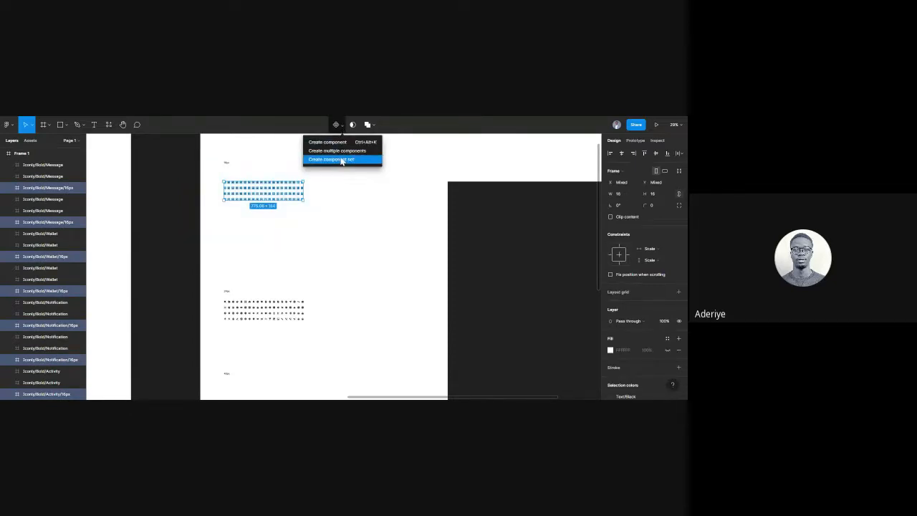
left_click(341, 161)
left_click(351, 258)
left_click_drag(336, 336, 200, 301)
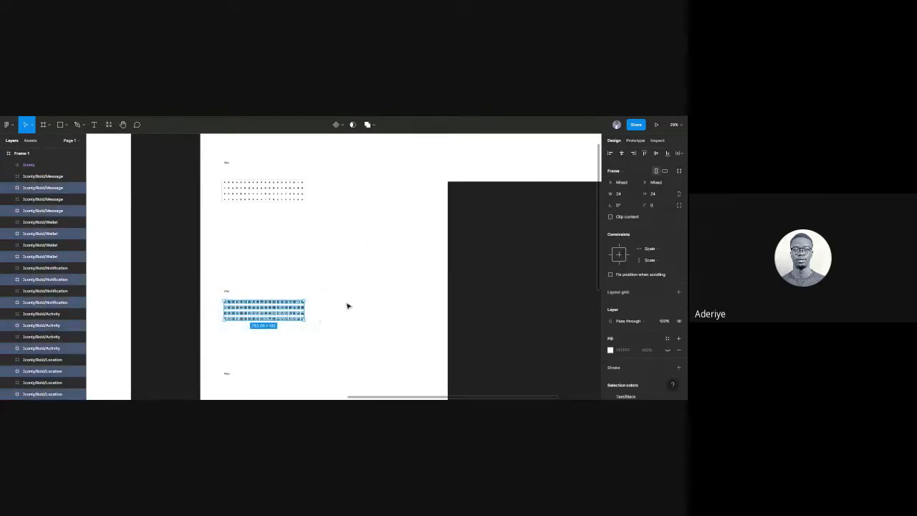
Rename the 24px icon layers to Layer Name + /24px with Rename It.
right_click(270, 313)
mouse_move(309, 339)
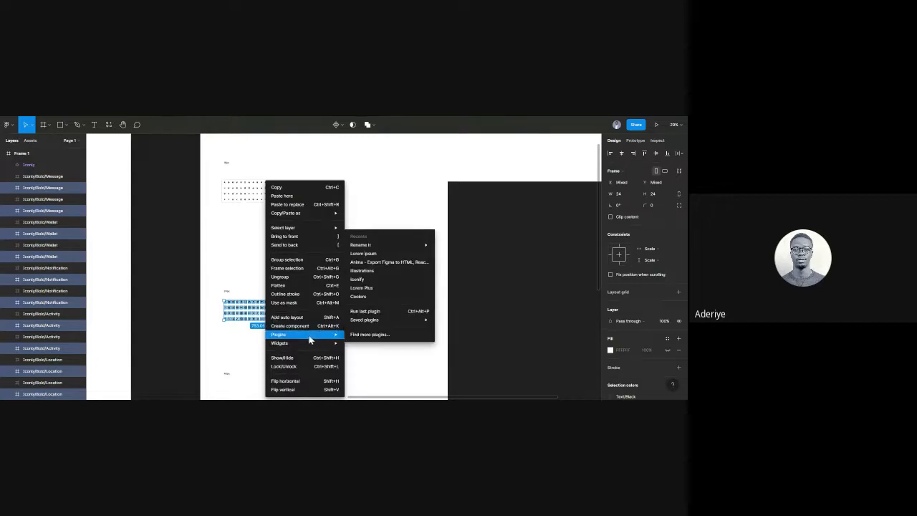
mouse_move(372, 251)
left_click(472, 246)
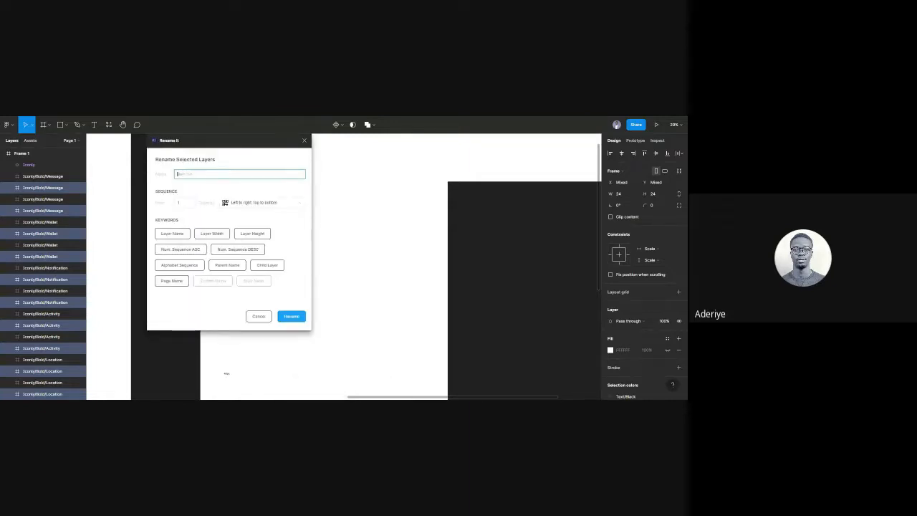
left_click(167, 234)
type("/24")
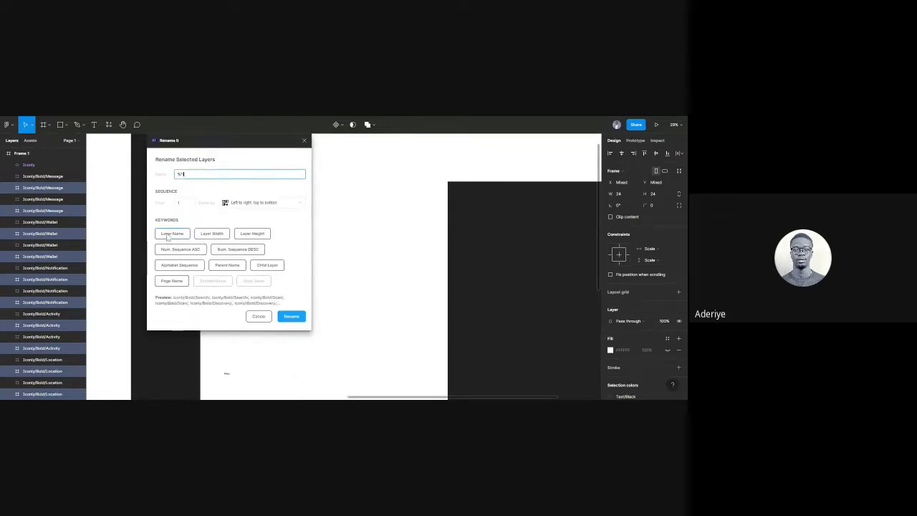
type("px")
left_click(290, 319)
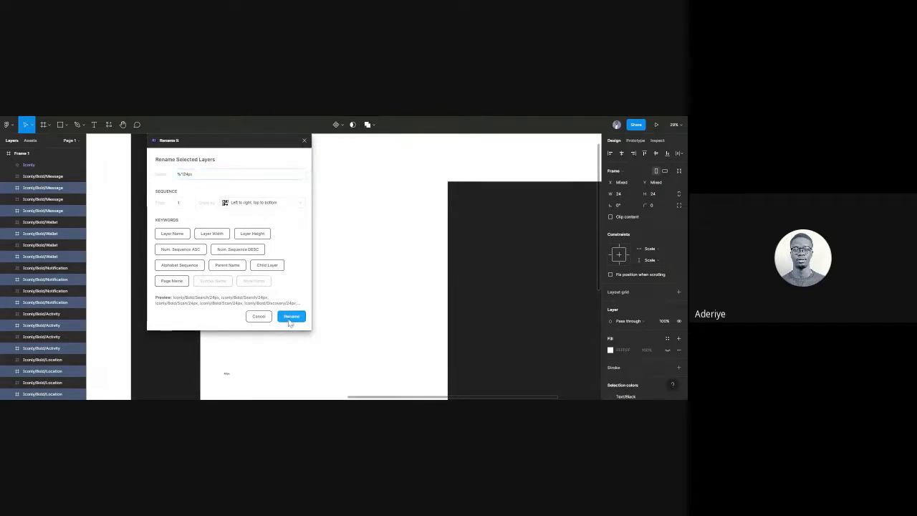
Combine the 24px icon grid into a second Iconly component set.
scroll(335, 306, "down", 5)
left_click(337, 295)
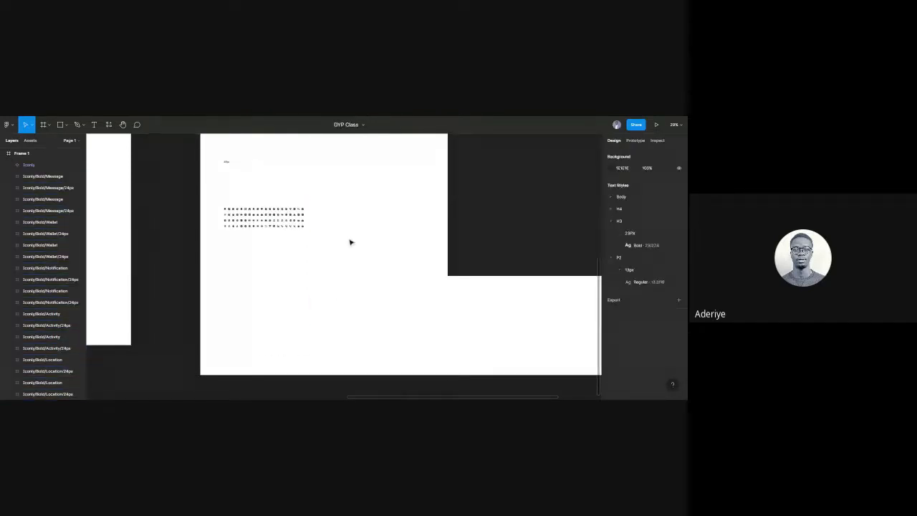
scroll(351, 287, "up", 3)
left_click_drag(341, 220, 213, 169)
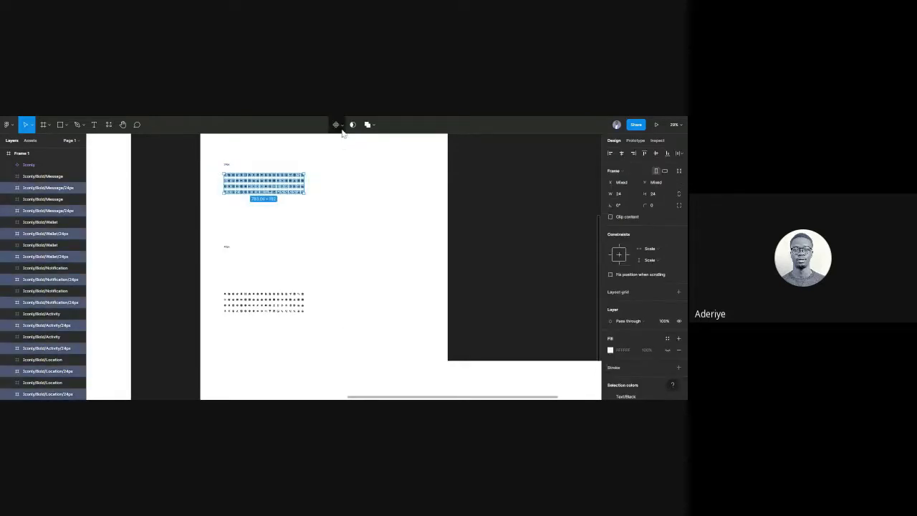
left_click(342, 127)
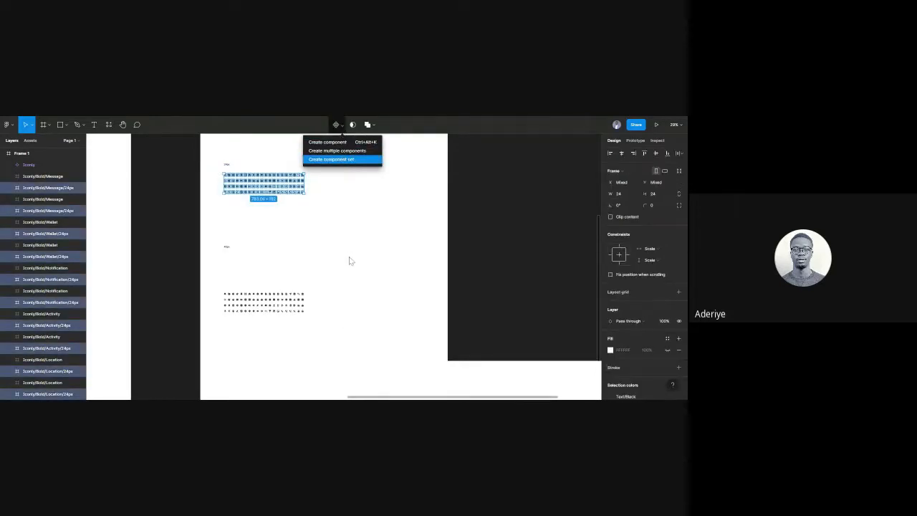
key("Return")
left_click(346, 341)
Select all the icons in the 40px grid.
left_click_drag(344, 339, 212, 288)
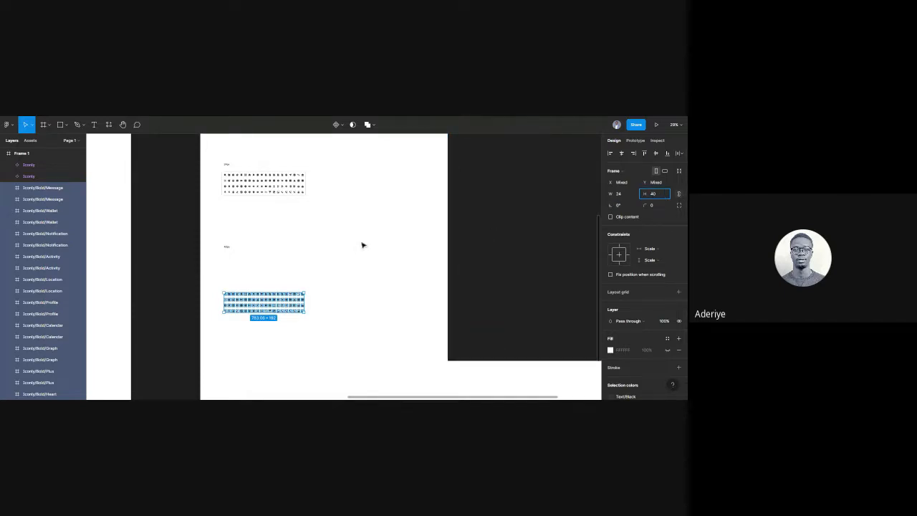
left_click(341, 268)
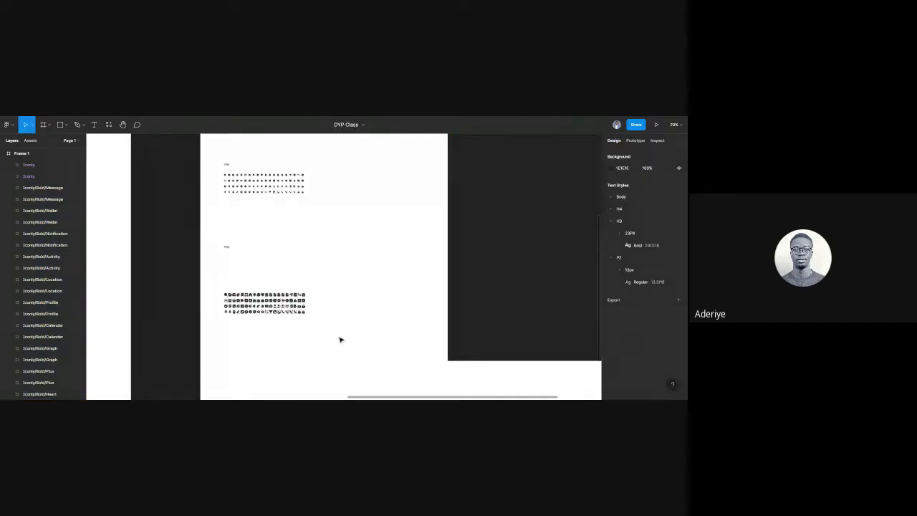
left_click_drag(337, 334, 247, 298)
right_click(278, 304)
mouse_move(337, 339)
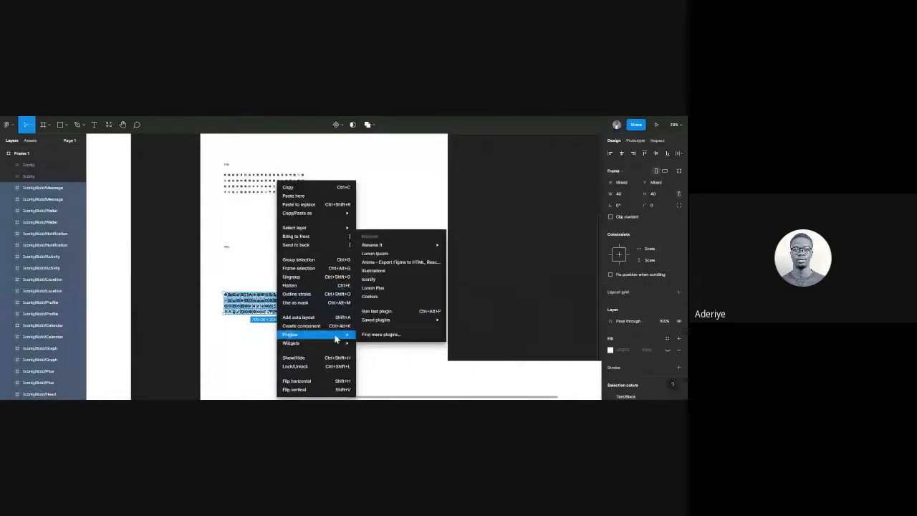
mouse_move(406, 246)
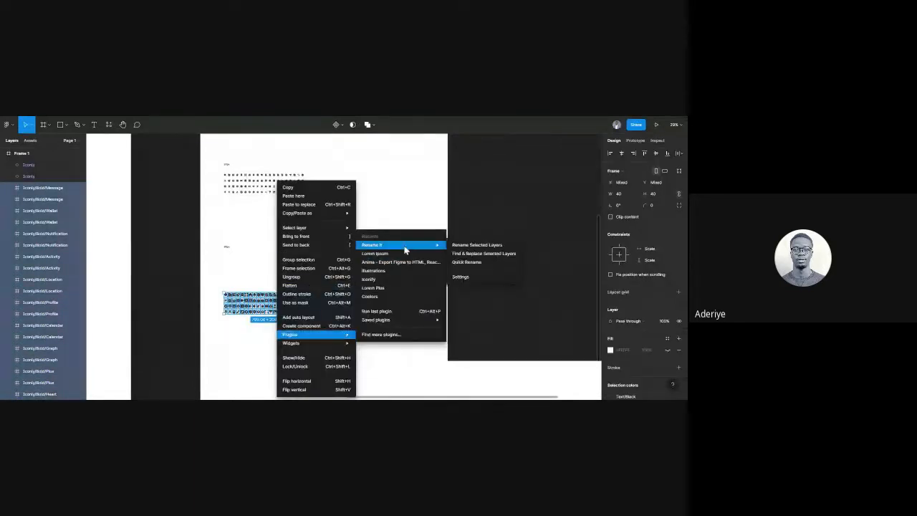
Rename the selected layers with Rename It to their layer name plus '/40px'.
left_click(456, 246)
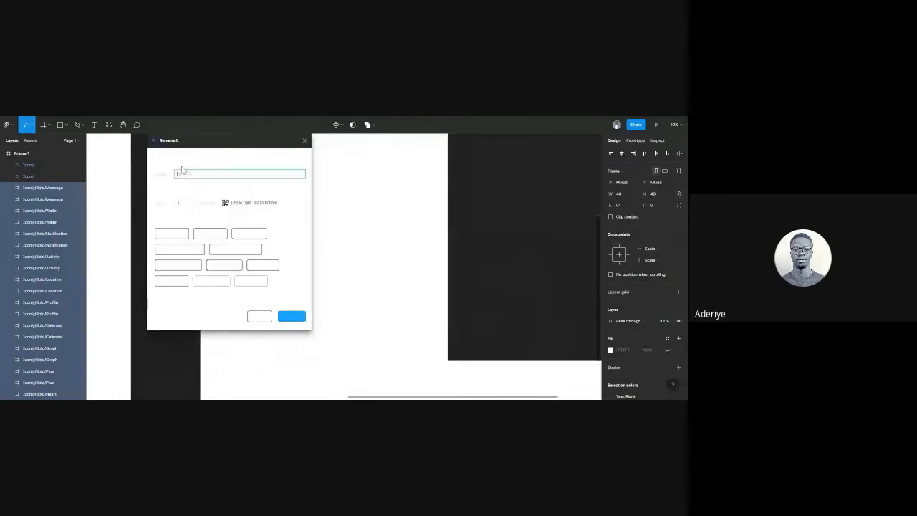
left_click(176, 237)
type("/40")
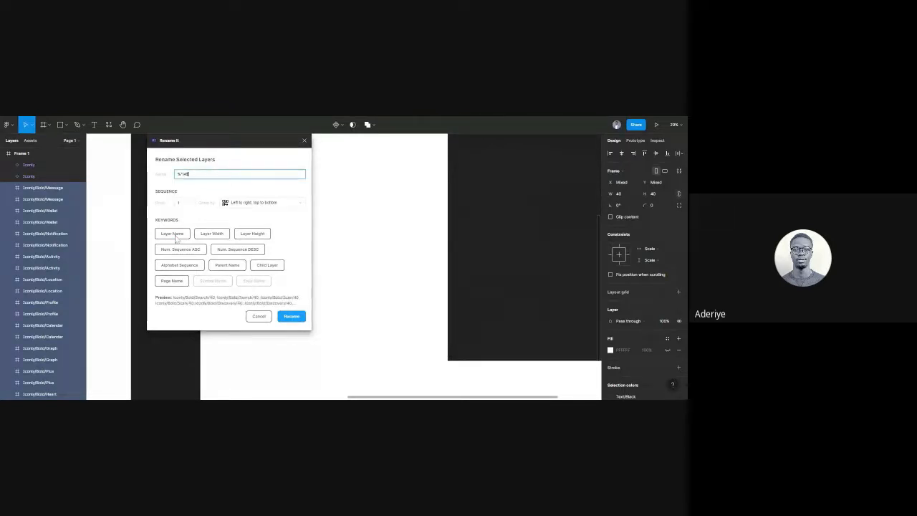
type("px")
left_click(294, 317)
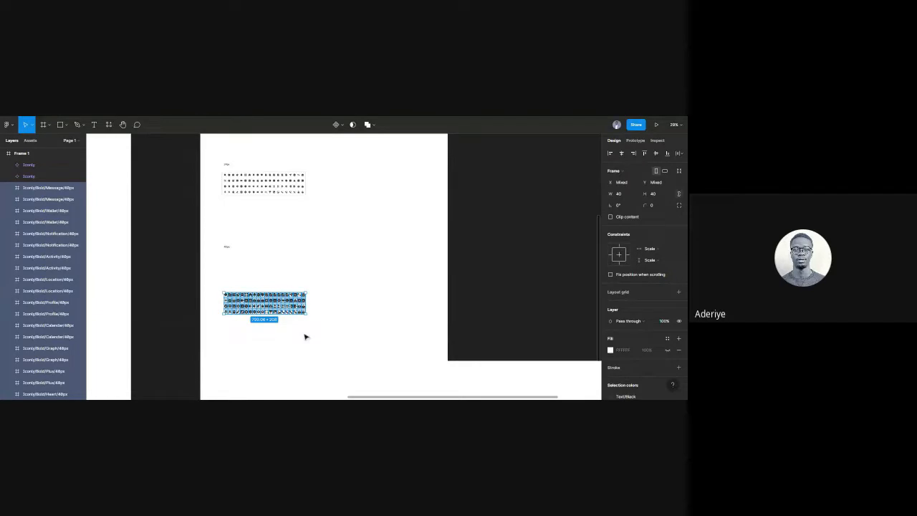
Combine the renamed 40px icons into a 166-variant component set.
left_click(341, 125)
left_click(341, 159)
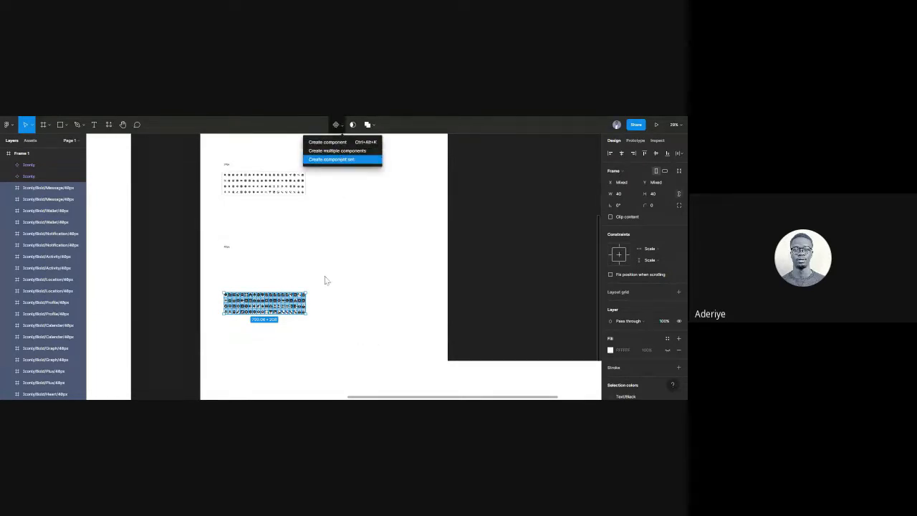
left_click(311, 258)
scroll(311, 258, "down", 5, "ctrl")
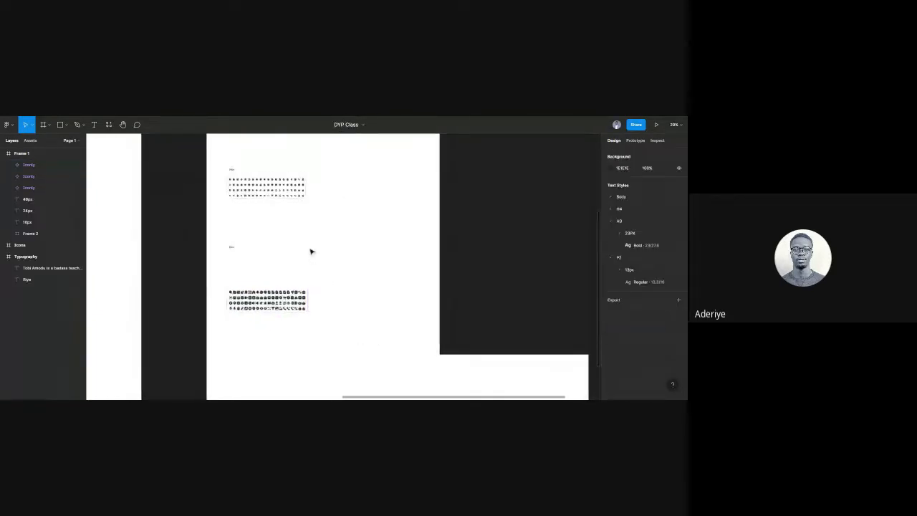
Place an Iconly instance from local components into Frame 1 as a 40 × 40 Bold Search icon at 40px.
scroll(225, 188, "up", 3)
scroll(133, 303, "up", 5, "ctrl")
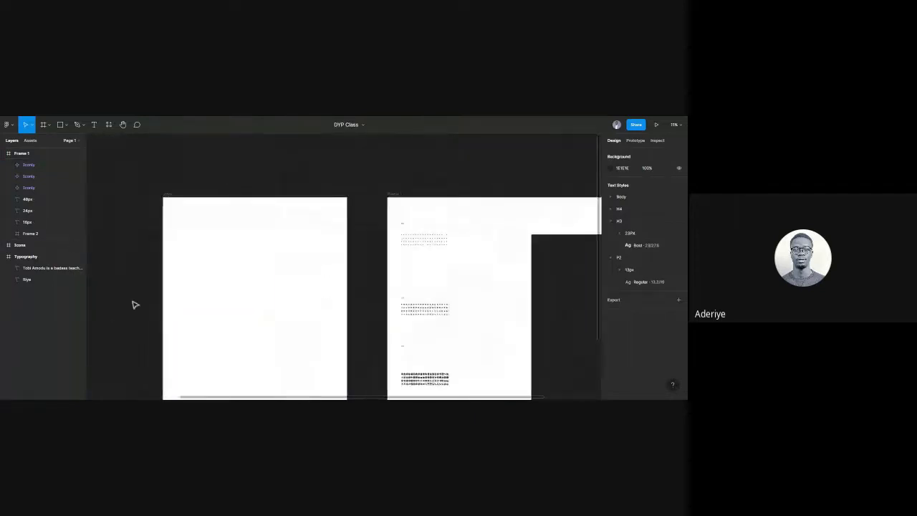
scroll(160, 236, "up", 3, "ctrl")
scroll(336, 236, "up", 3, "ctrl")
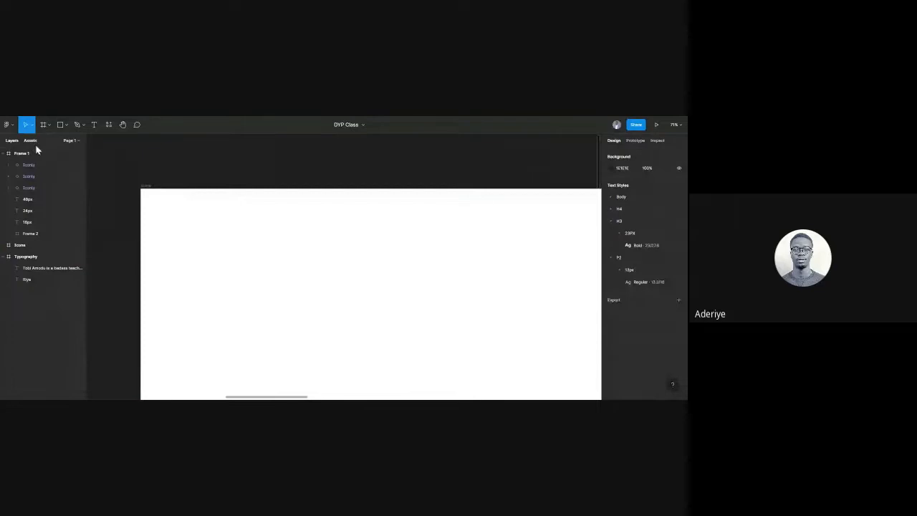
key("shift+2")
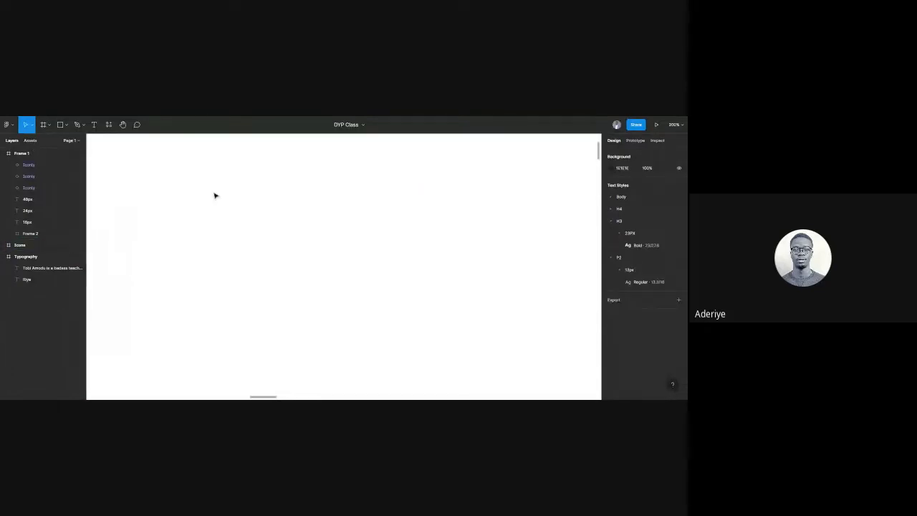
scroll(314, 225, "down", 5, "ctrl")
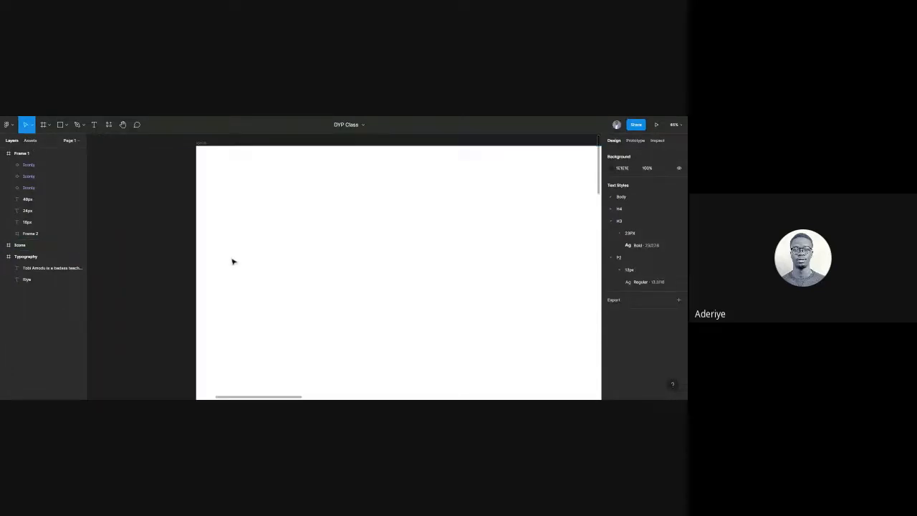
left_click(30, 140)
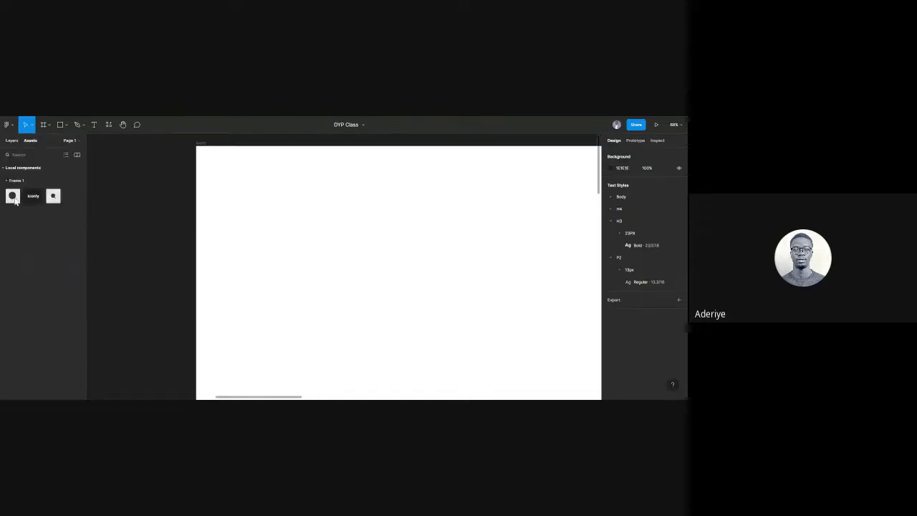
left_click_drag(14, 201, 269, 208)
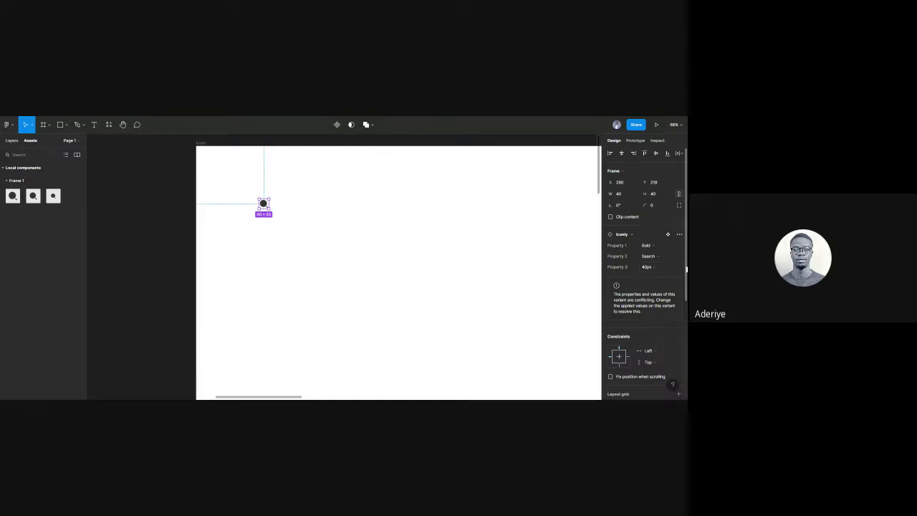
left_click(680, 270)
left_click(680, 269)
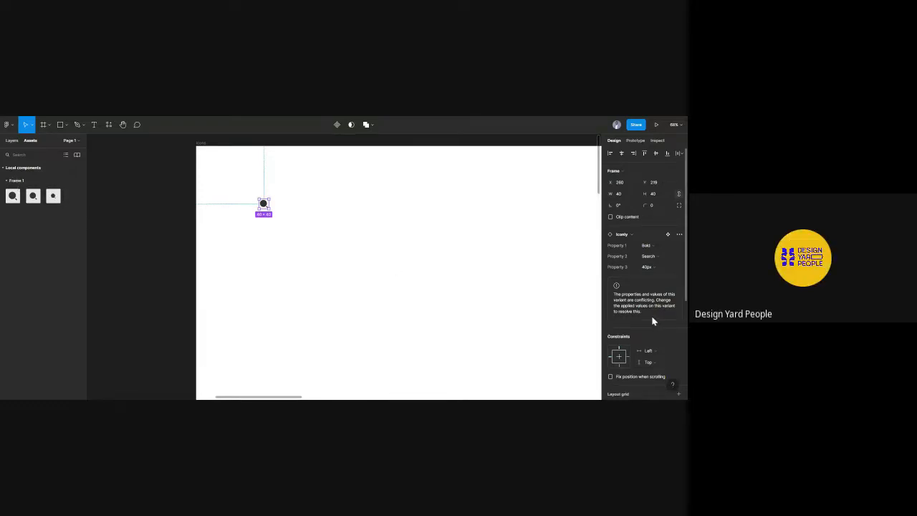
left_click(480, 295)
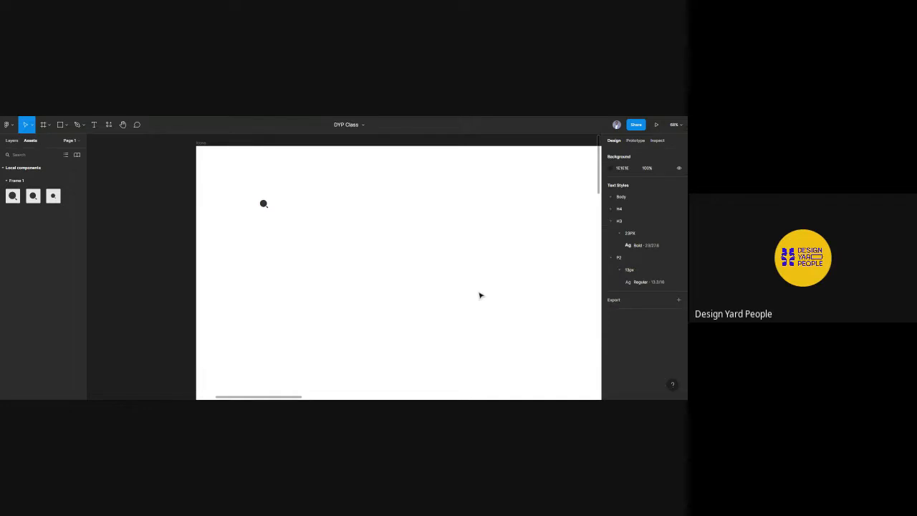